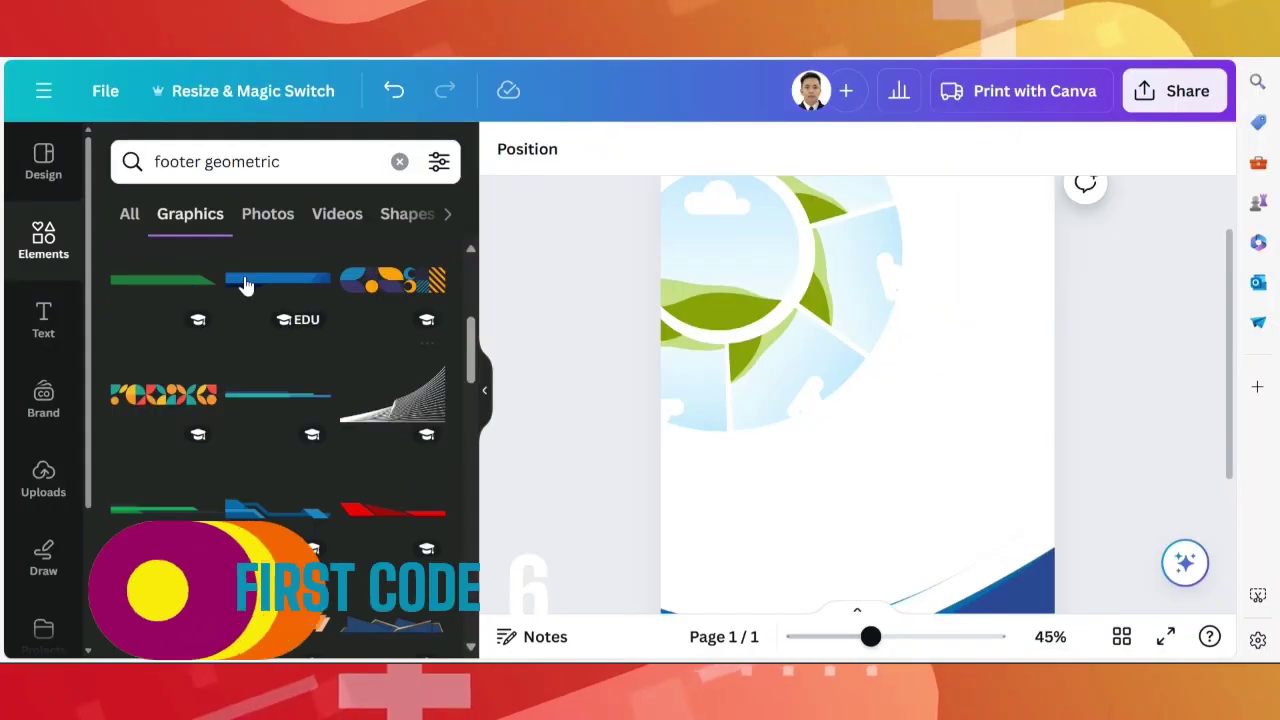
Search Elements for 'circle', then add and delete a thick and a thin circle.
triple_click(217, 161)
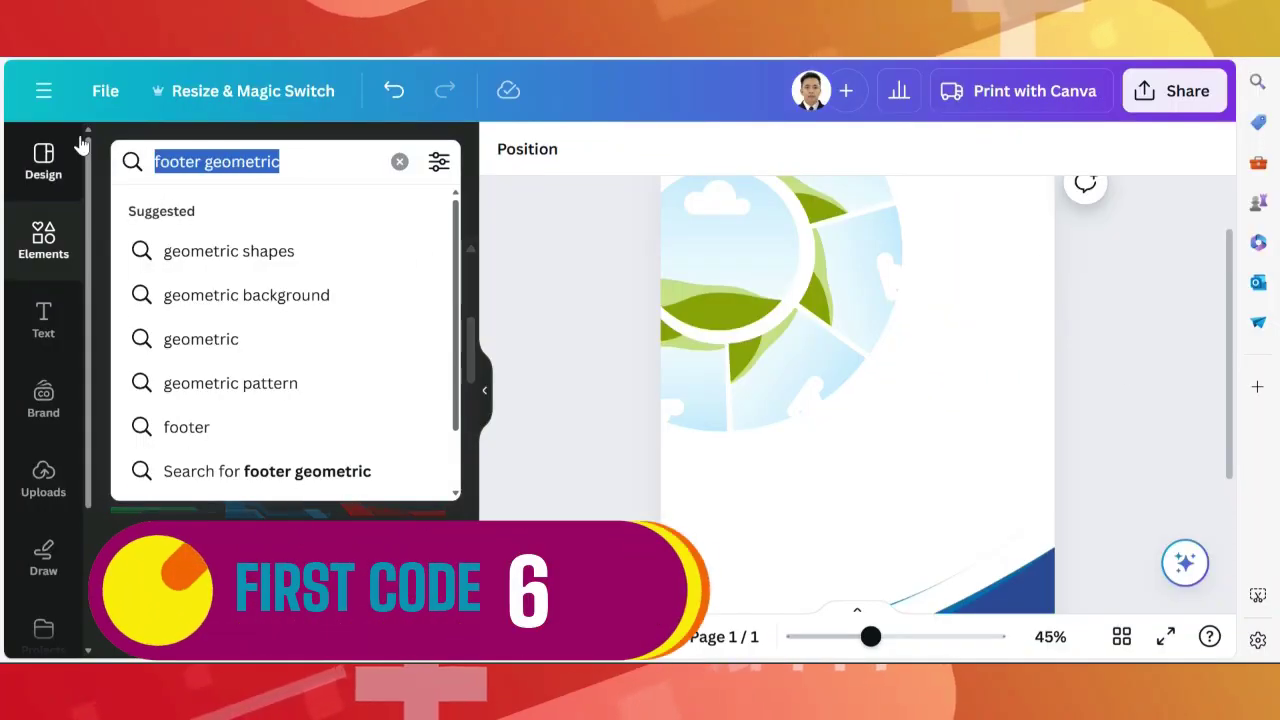
type("circle")
key("Return")
scroll(270, 495, "down", 6)
scroll(183, 461, "up", 5)
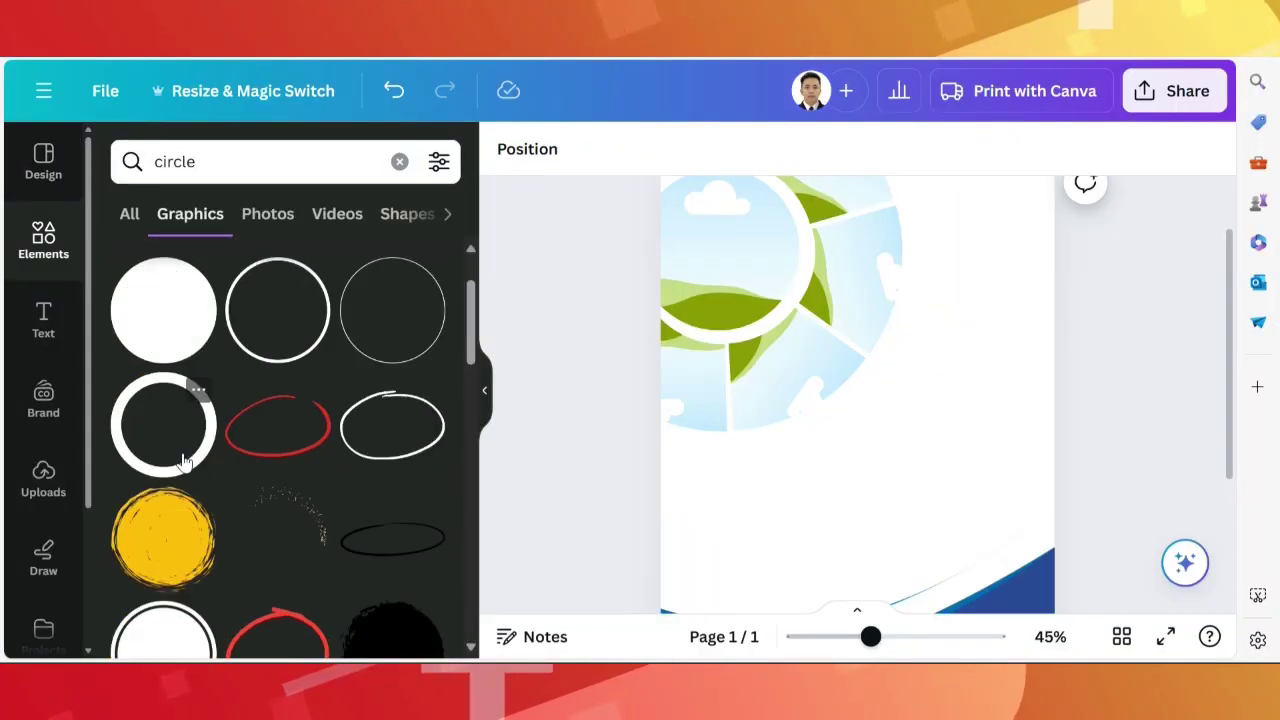
left_click(161, 442)
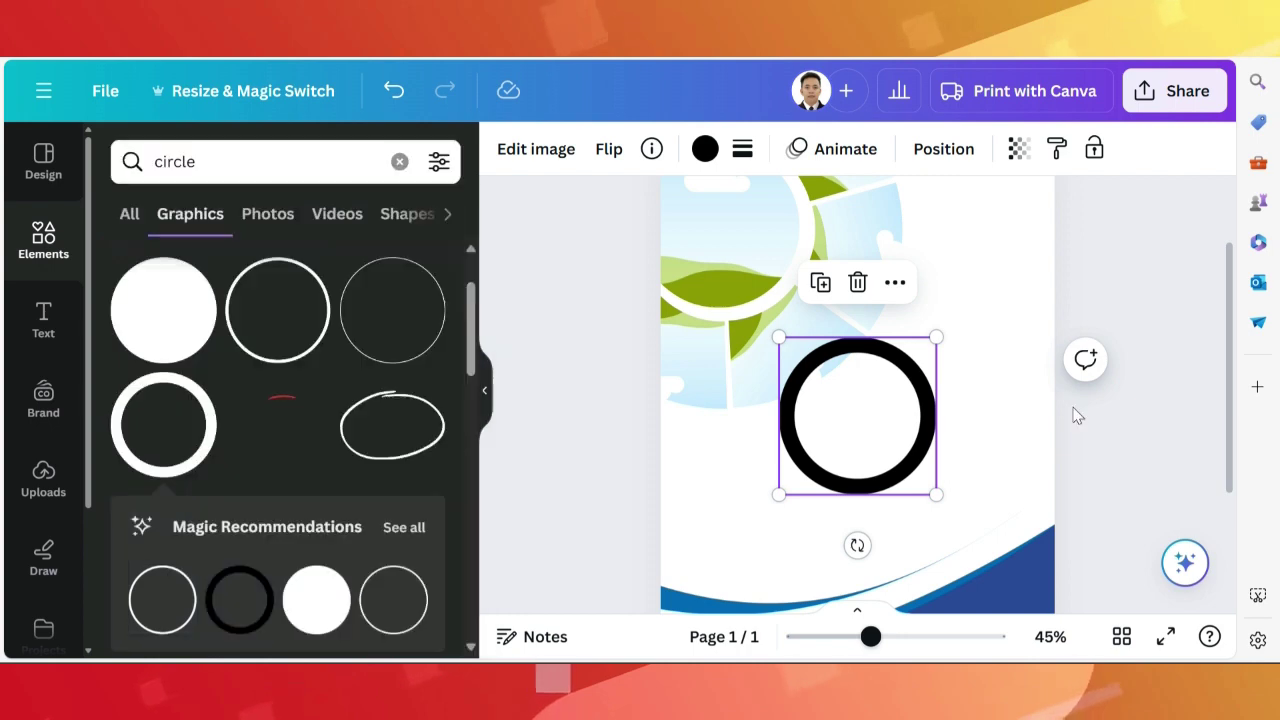
key("Delete")
left_click(186, 620)
key("Delete")
Add a thick circle, shrink it, and recolour it dark blue, then medium blue.
left_click(237, 600)
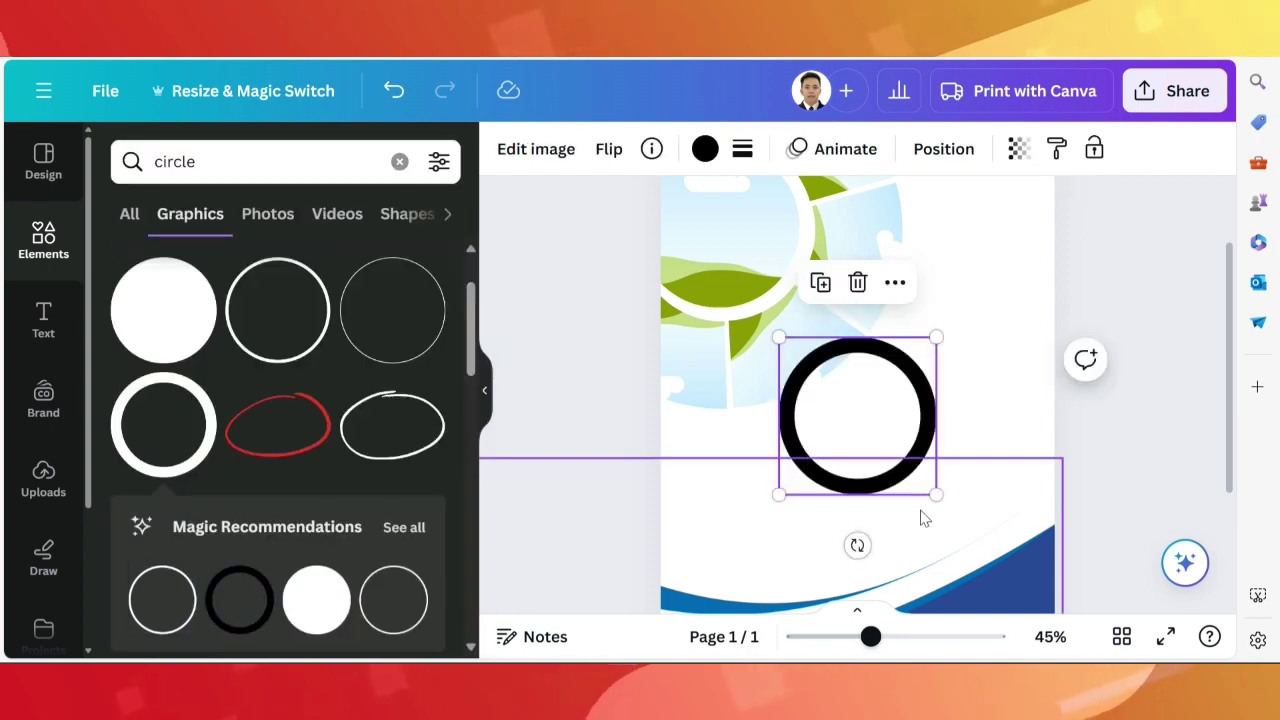
left_click(705, 148)
left_click(366, 282)
left_click_drag(963, 503, 1003, 554)
scroll(1003, 531, "down", 2)
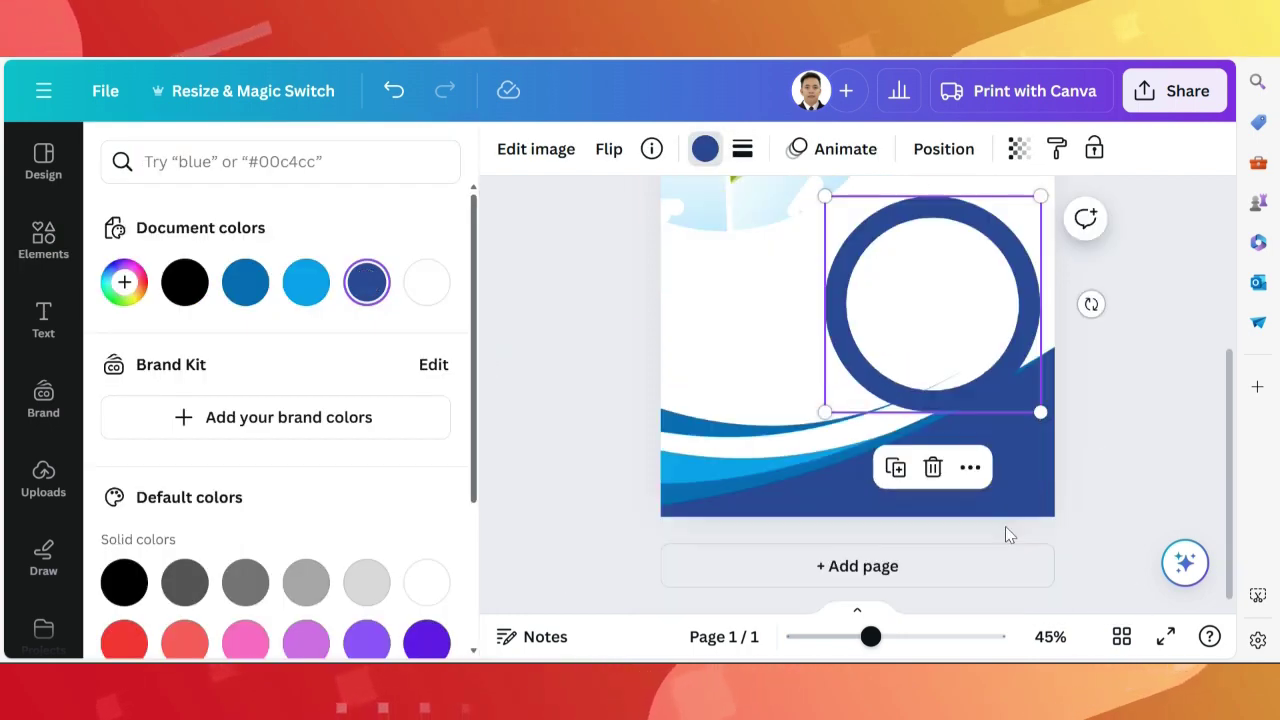
scroll(830, 507, "up", 1)
left_click_drag(831, 507, 845, 493)
left_click(245, 282)
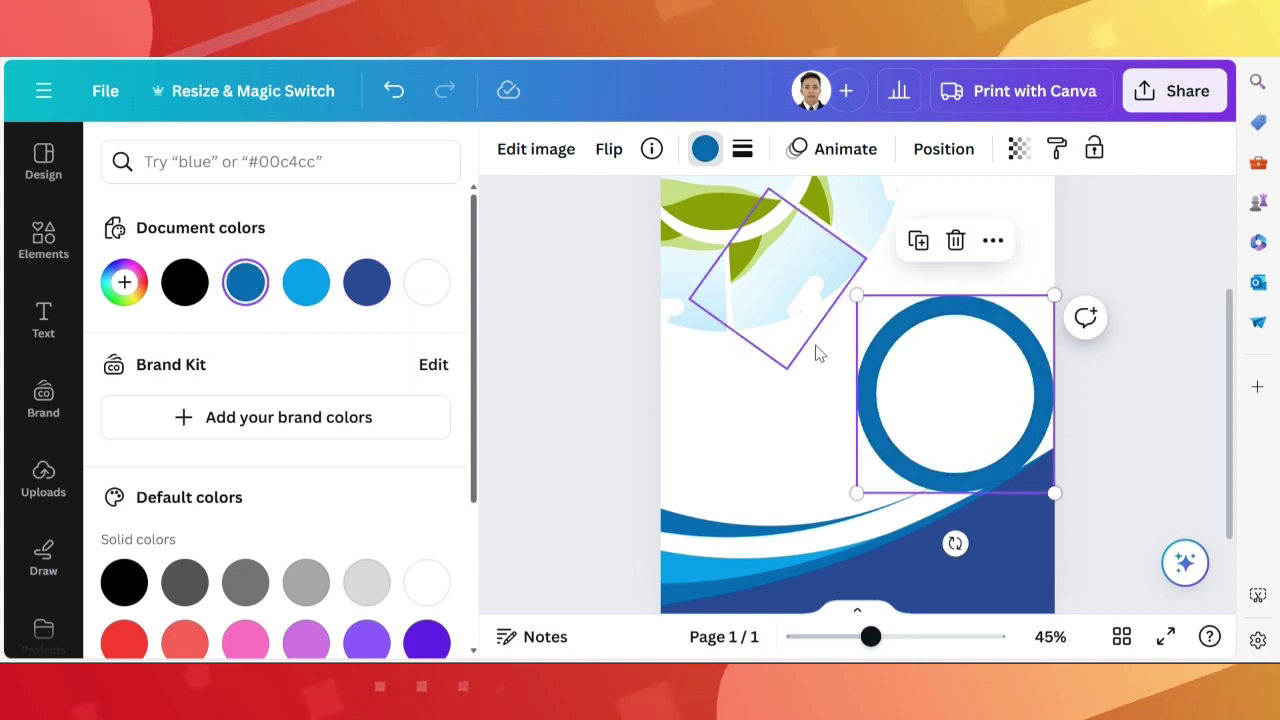
Undo an accidental wave flip, delete the big circle, and add the recently used thin circle.
left_click(1018, 539)
scroll(1018, 539, "down", 1)
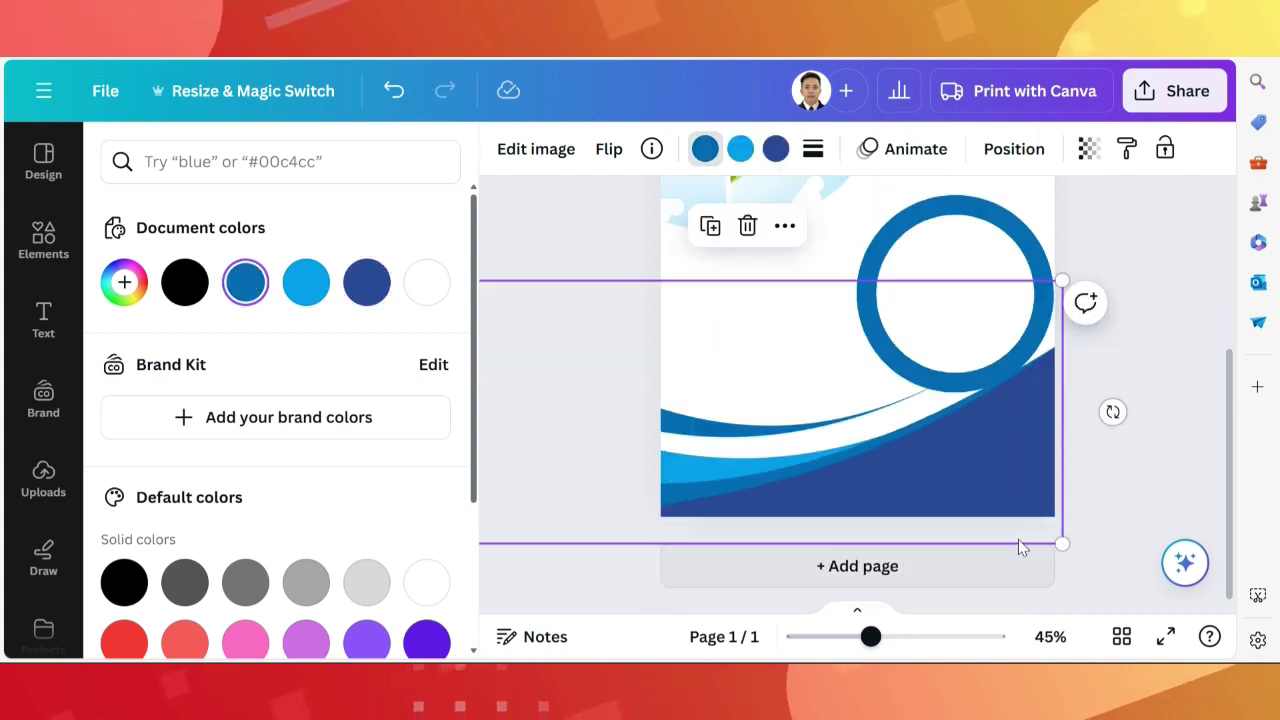
left_click(609, 148)
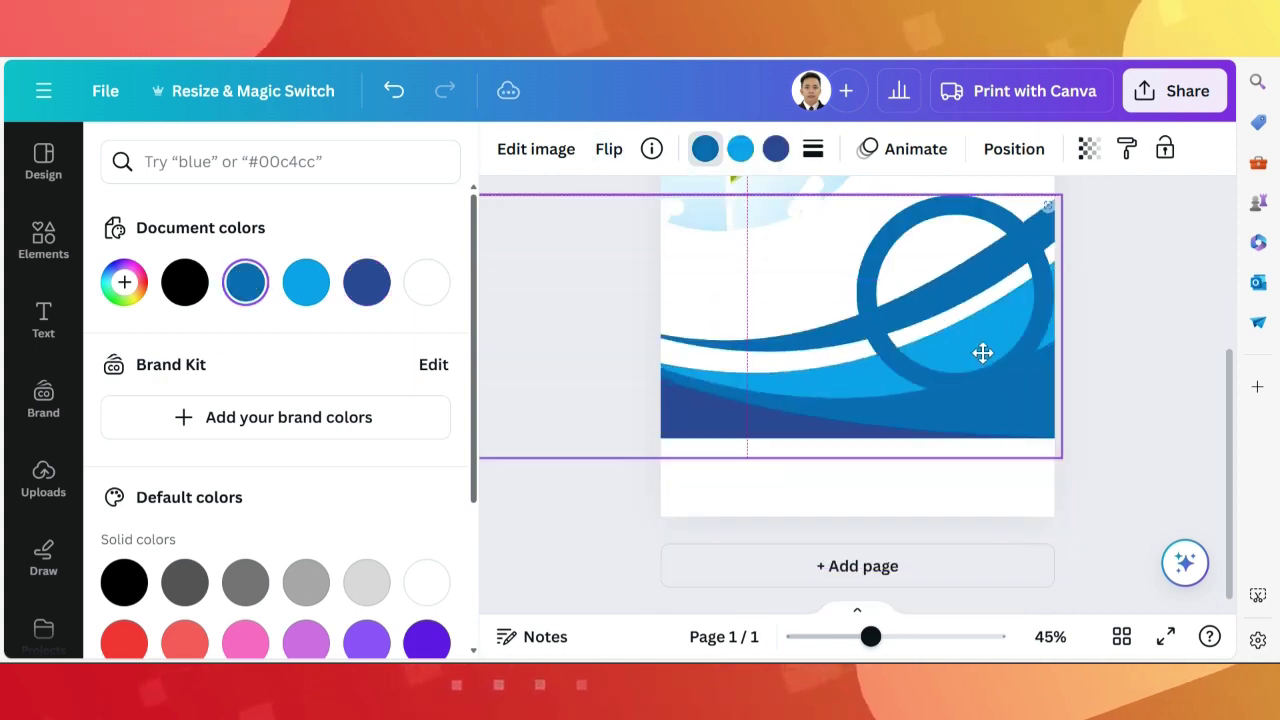
key("ctrl+z")
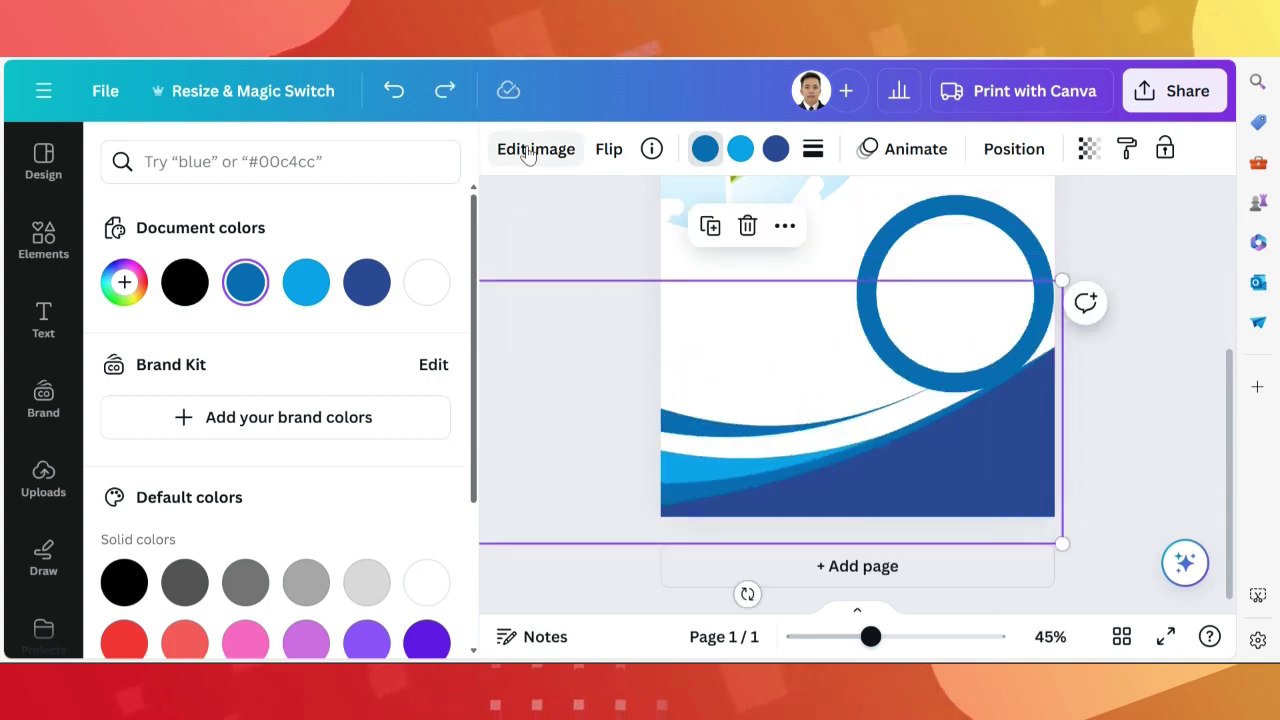
left_click(43, 240)
left_click(745, 227)
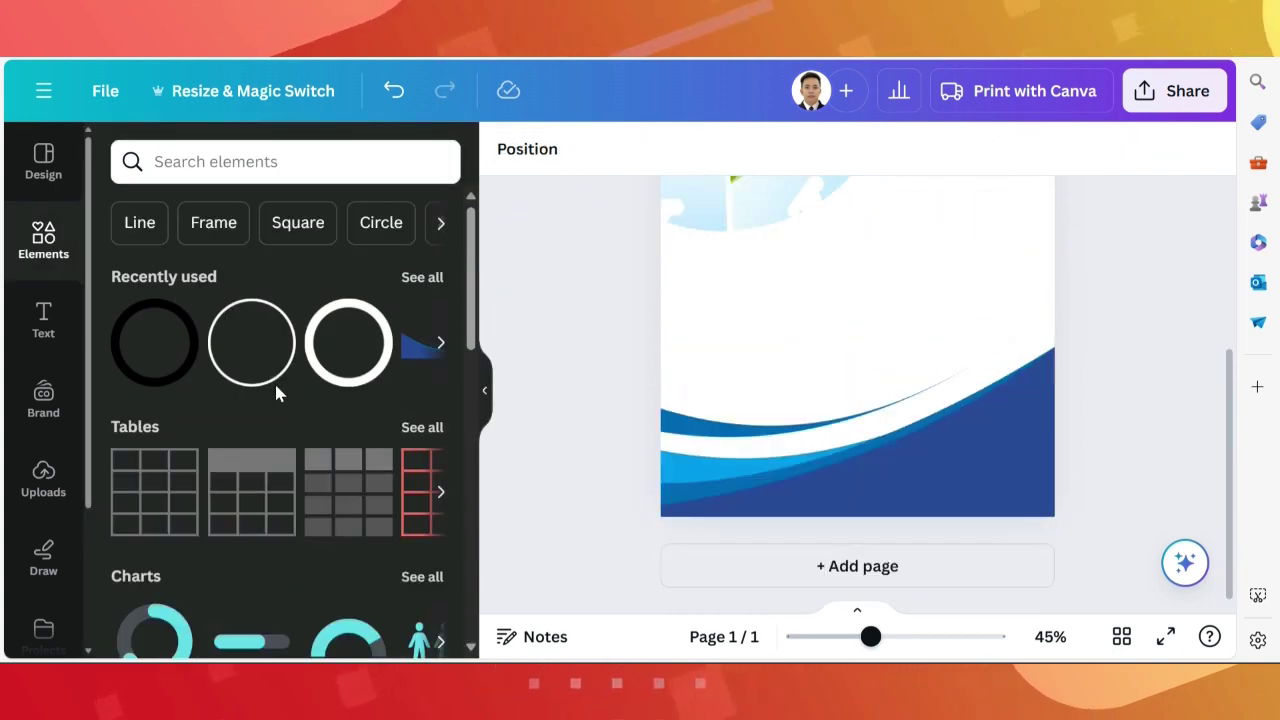
left_click(251, 342)
Colour the thin circle ring blue.
left_click(705, 148)
left_click_drag(935, 293, 1006, 432)
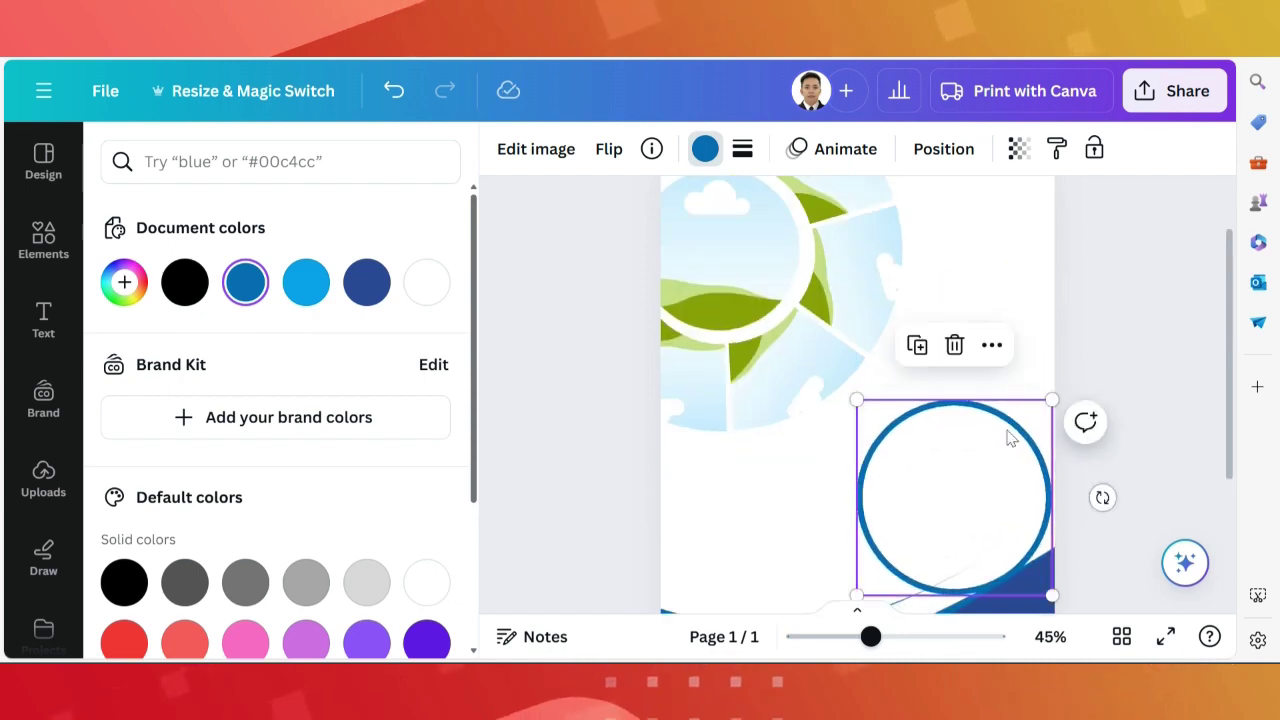
left_click(705, 148)
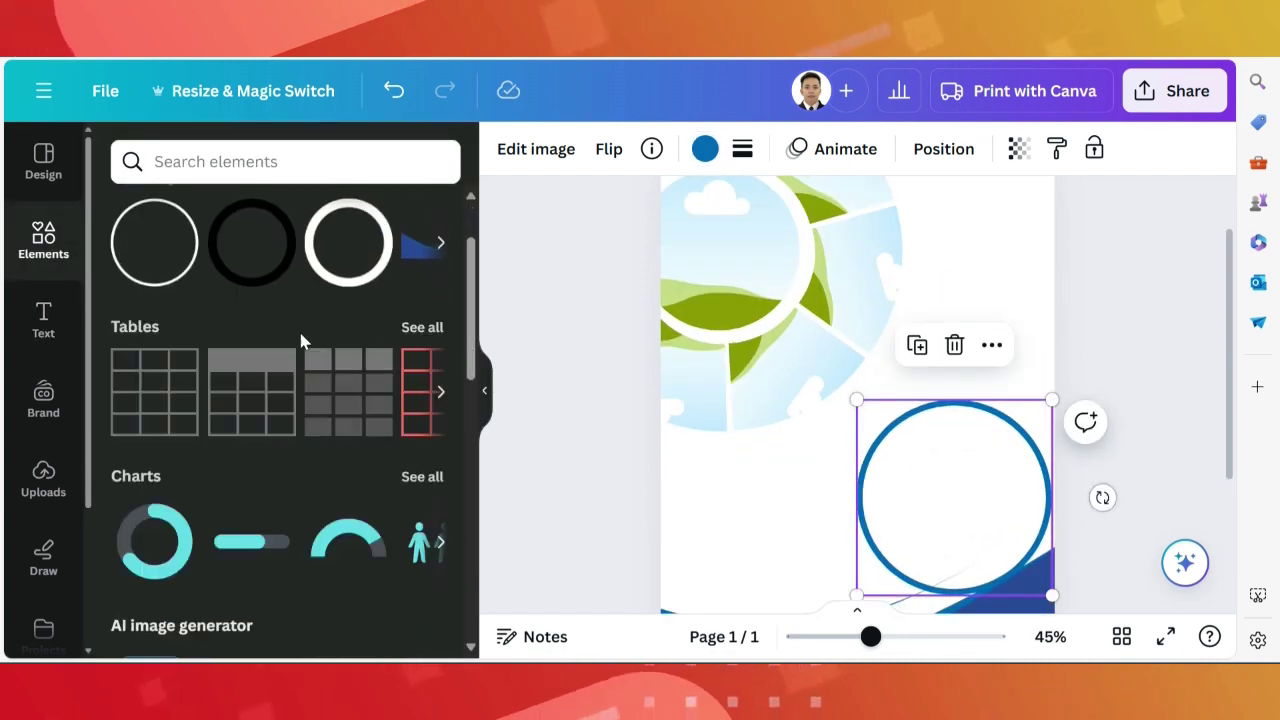
Search 'cir' and fit a circle photo frame, 94.6 × 94.6, inside the blue ring.
left_click(285, 161)
type("cir")
left_click(593, 415)
left_click(683, 385)
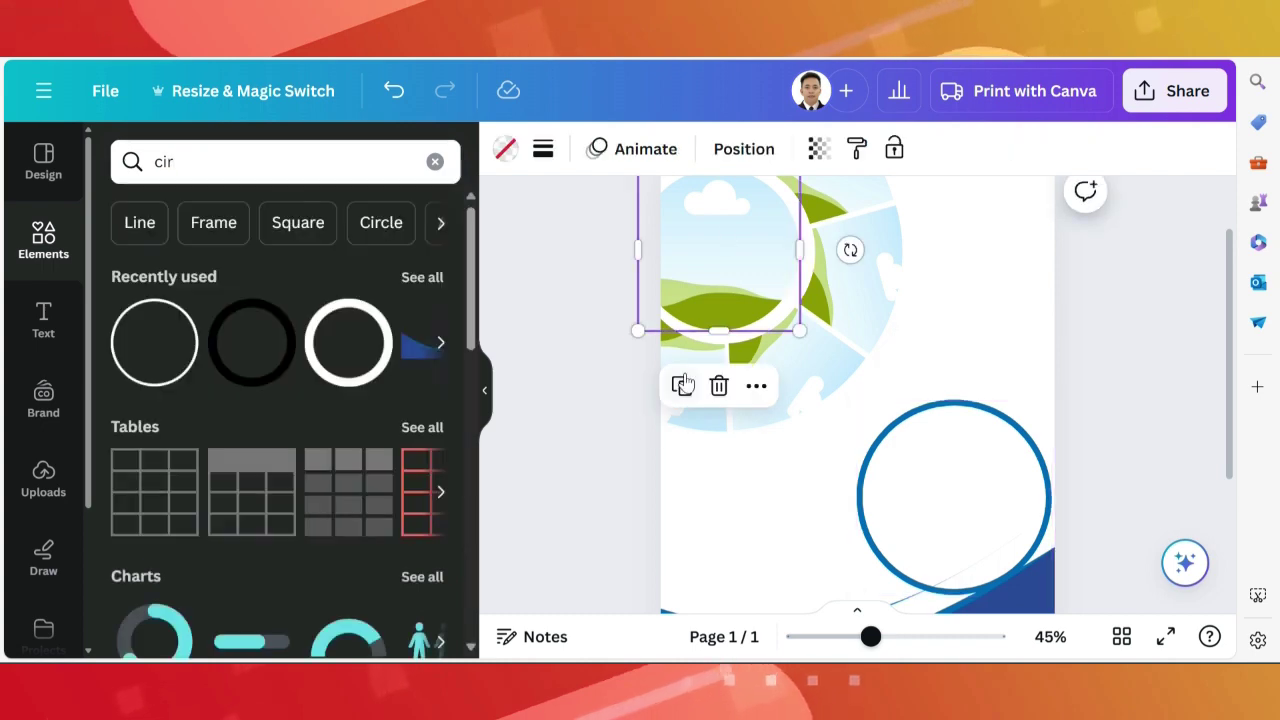
left_click_drag(700, 290, 960, 520)
left_click_drag(880, 423, 864, 408)
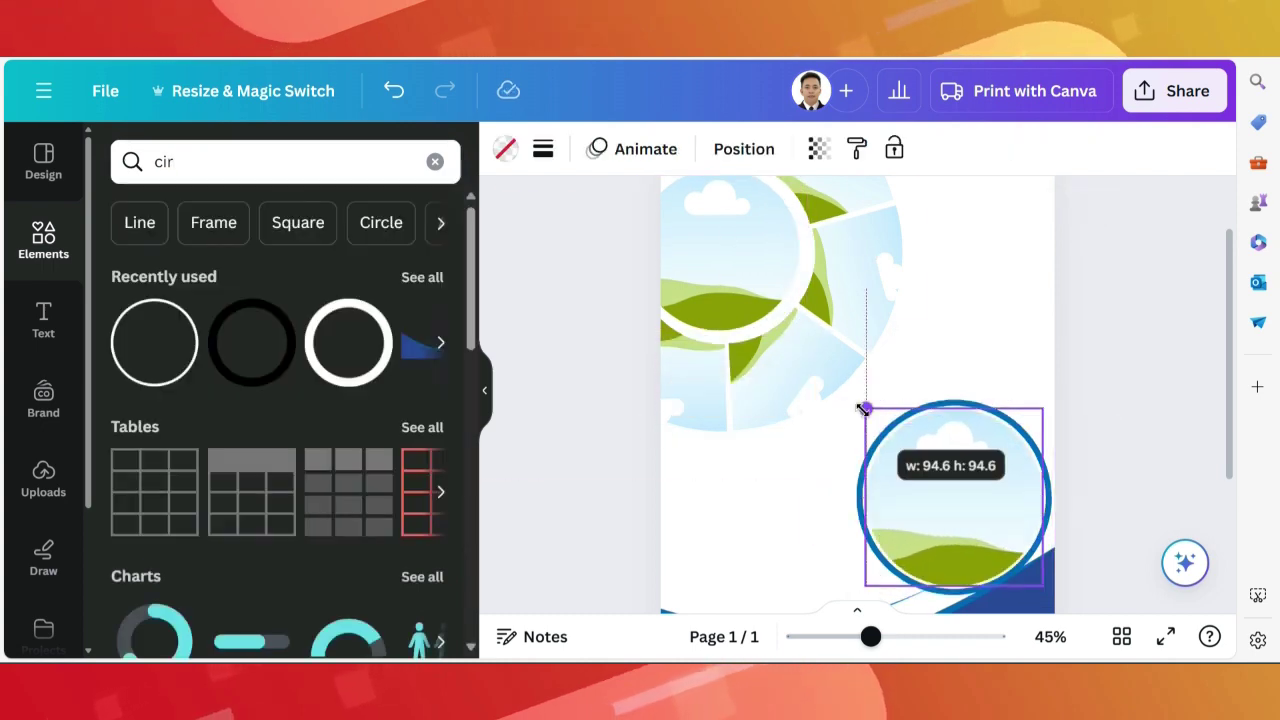
left_click(43, 480)
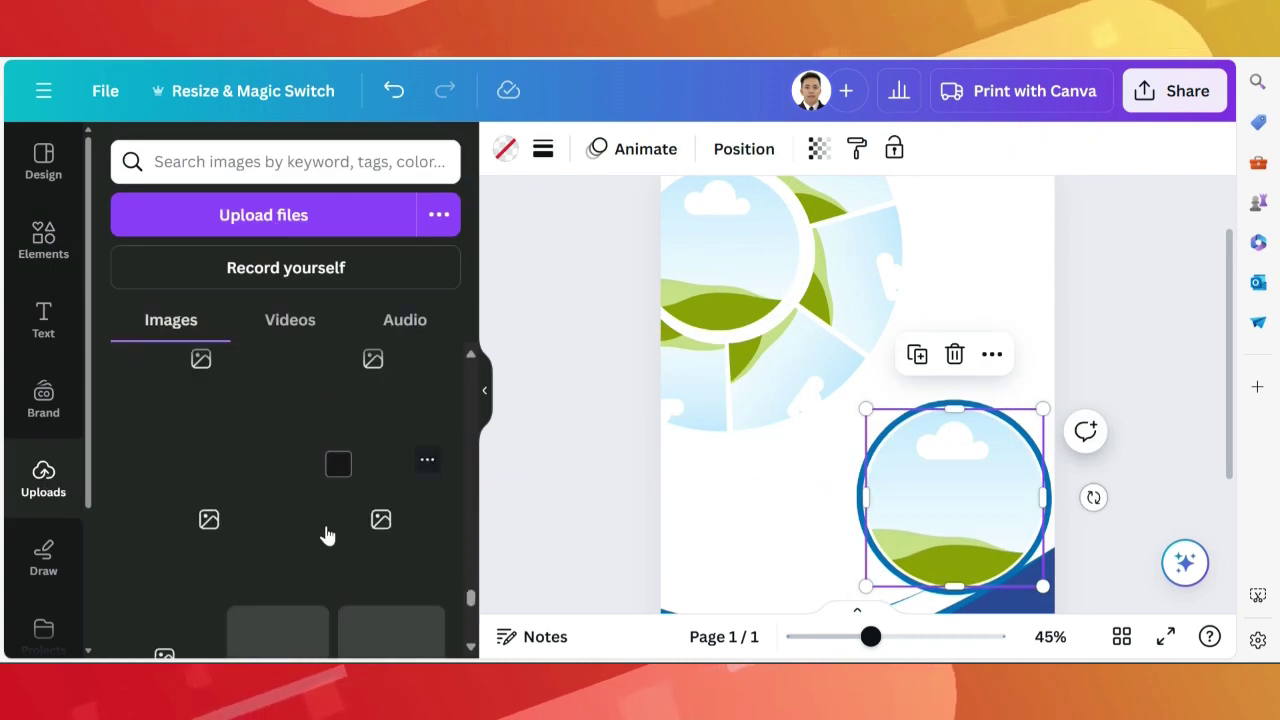
Place the uploaded portrait photo on the page and trim its top edge.
scroll(381, 547, "down", 2)
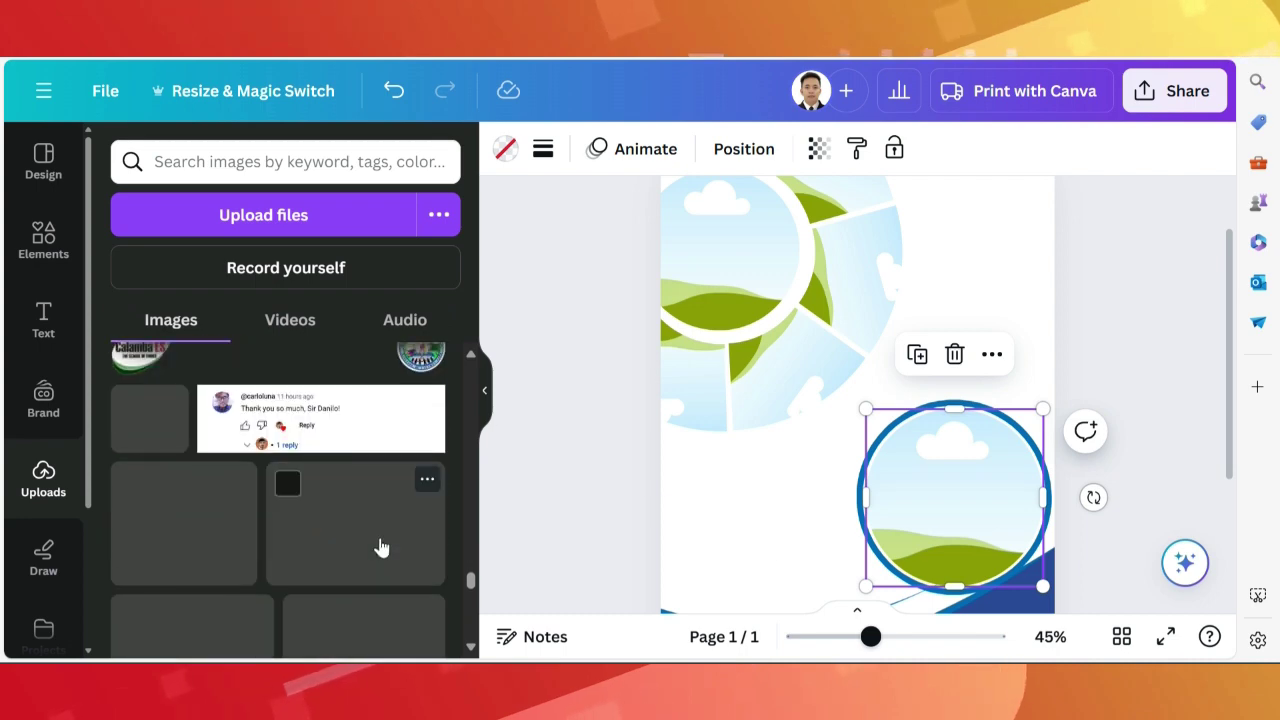
scroll(381, 547, "down", 2)
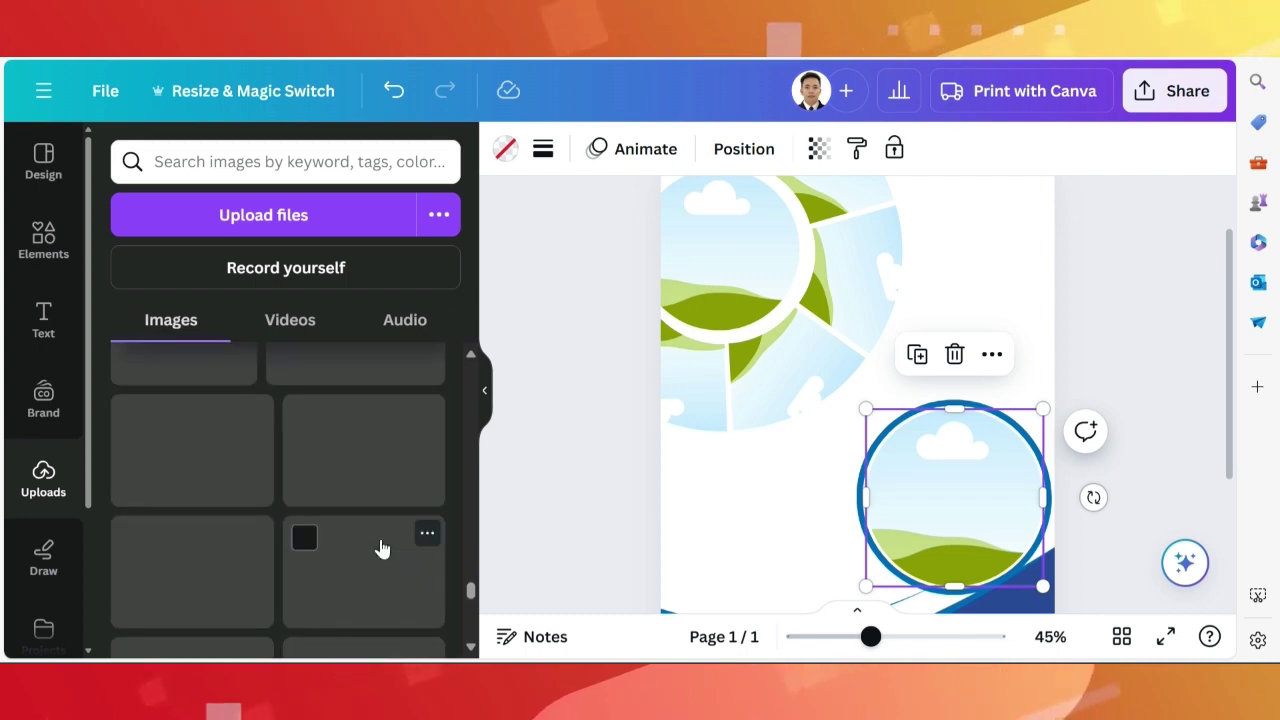
scroll(381, 547, "down", 3)
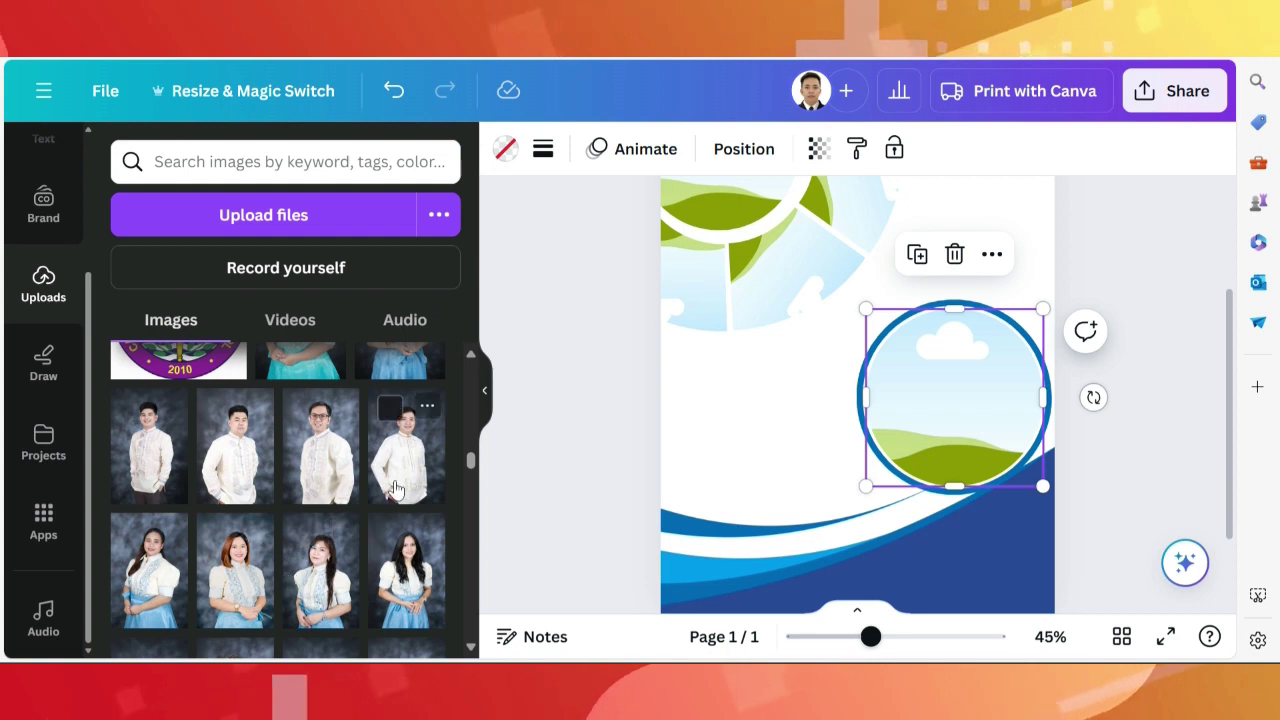
left_click_drag(395, 488, 876, 468)
left_click_drag(856, 548, 857, 405)
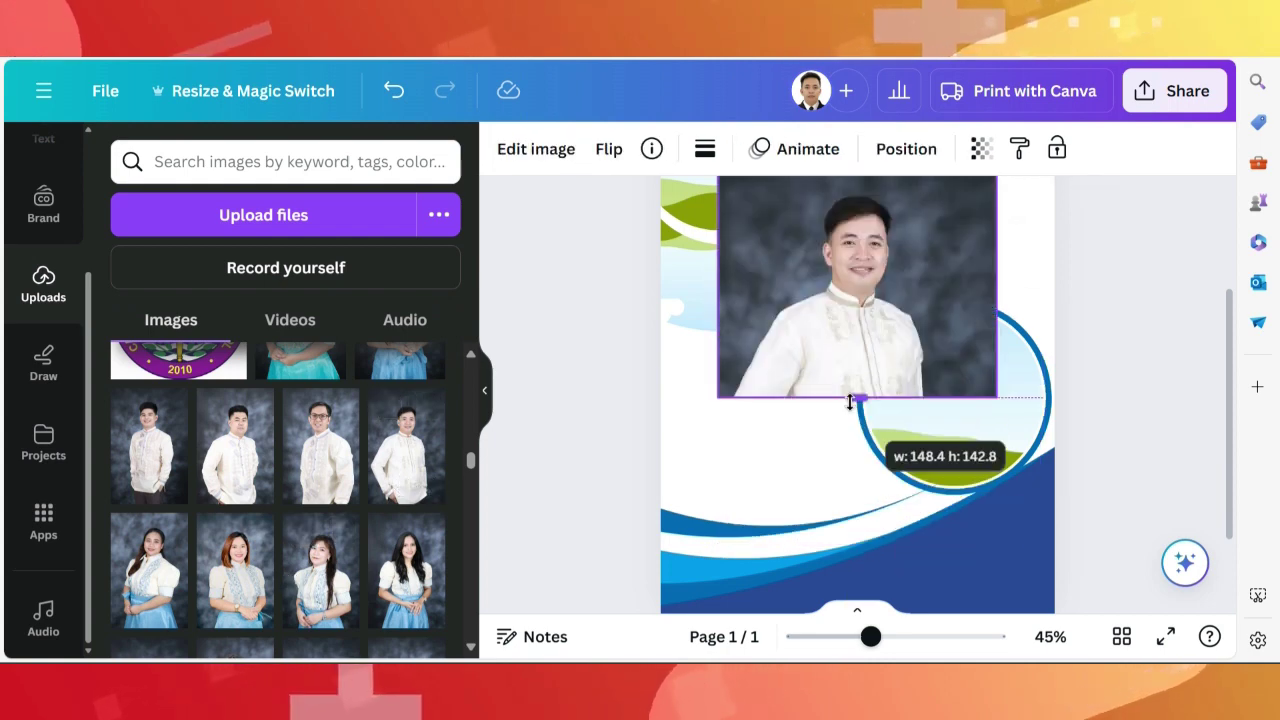
scroll(860, 330, "up", 3)
left_click_drag(860, 323, 855, 356)
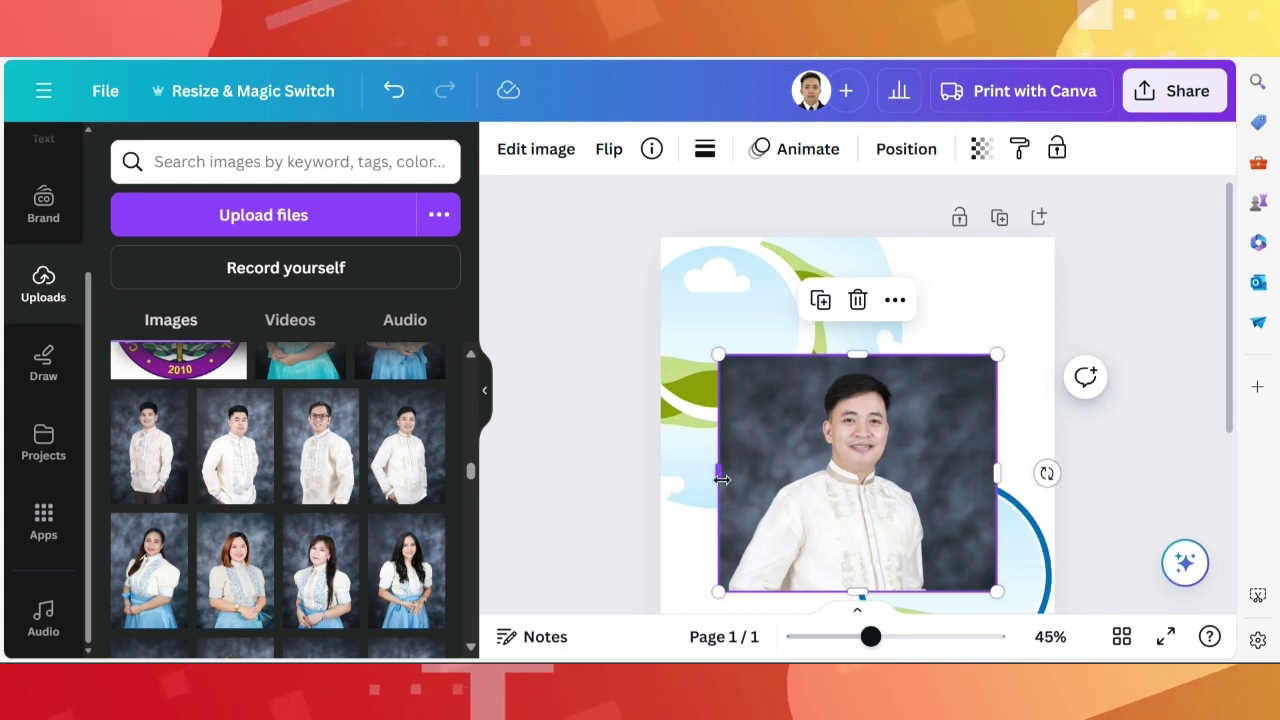
Remove the portrait's grey background with BG Remover, narrow it, and flip it horizontally.
left_click(536, 148)
left_click(155, 310)
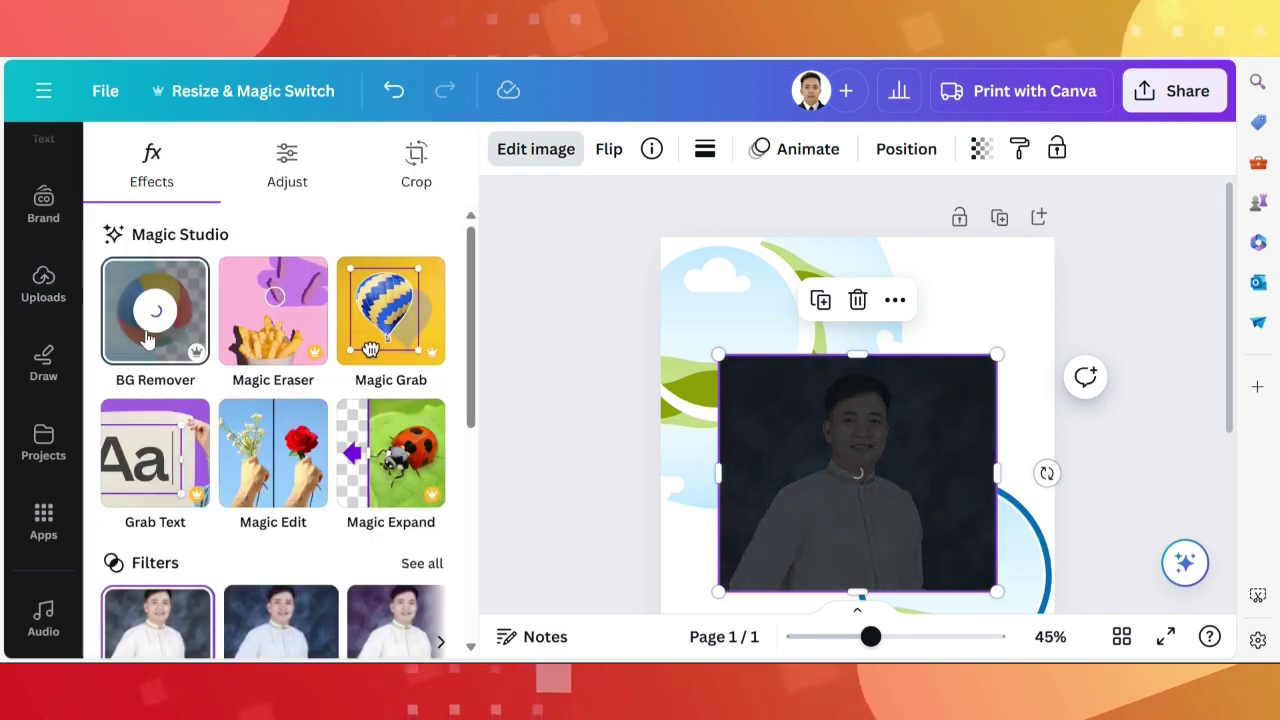
left_click_drag(997, 473, 958, 487)
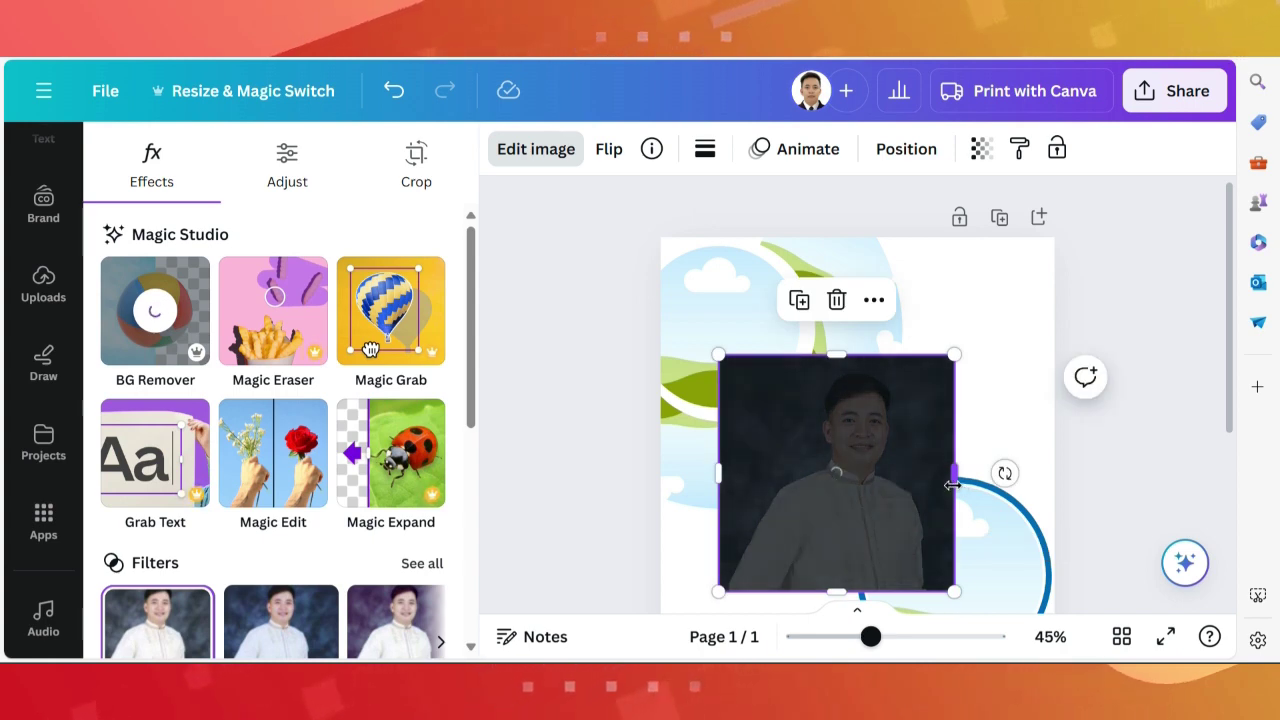
left_click(609, 149)
left_click(614, 209)
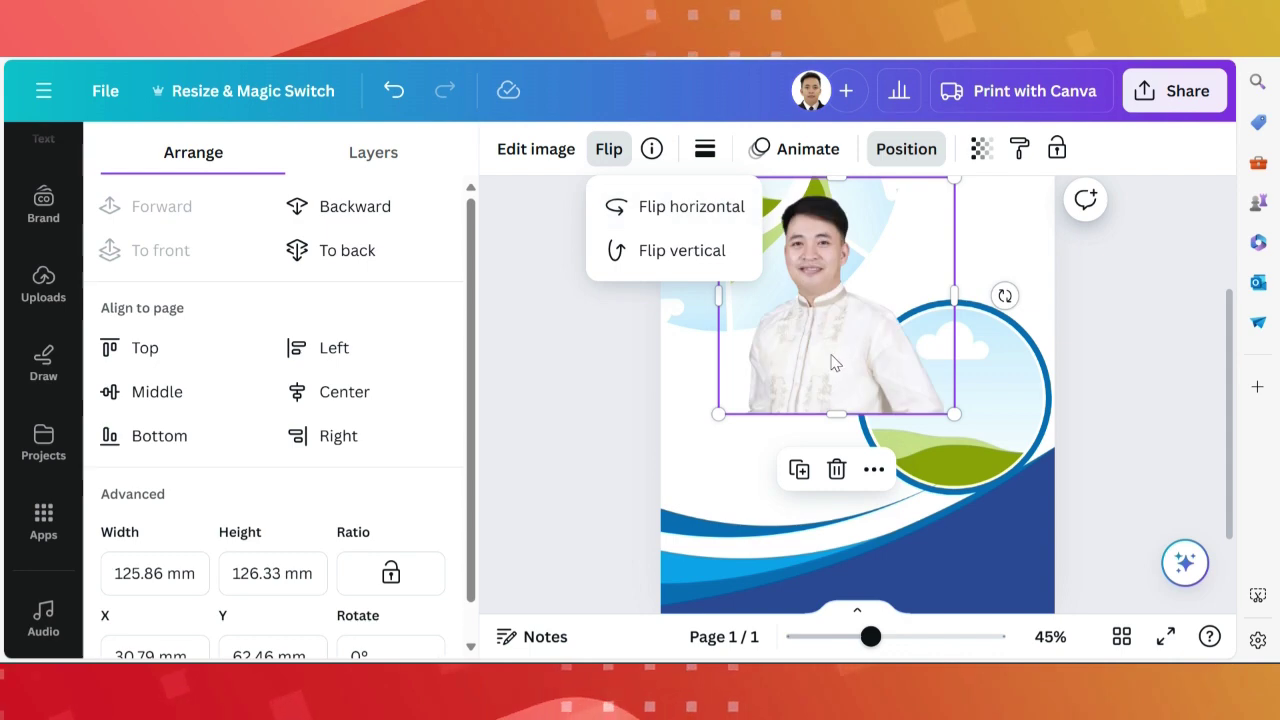
Drop the photo into the circle frame, then resize and position it inside the frame.
mouse_move(839, 357)
left_mouse_down()
mouse_move(957, 410)
mouse_move(1000, 400)
mouse_move(983, 427)
left_mouse_up()
left_click(594, 411)
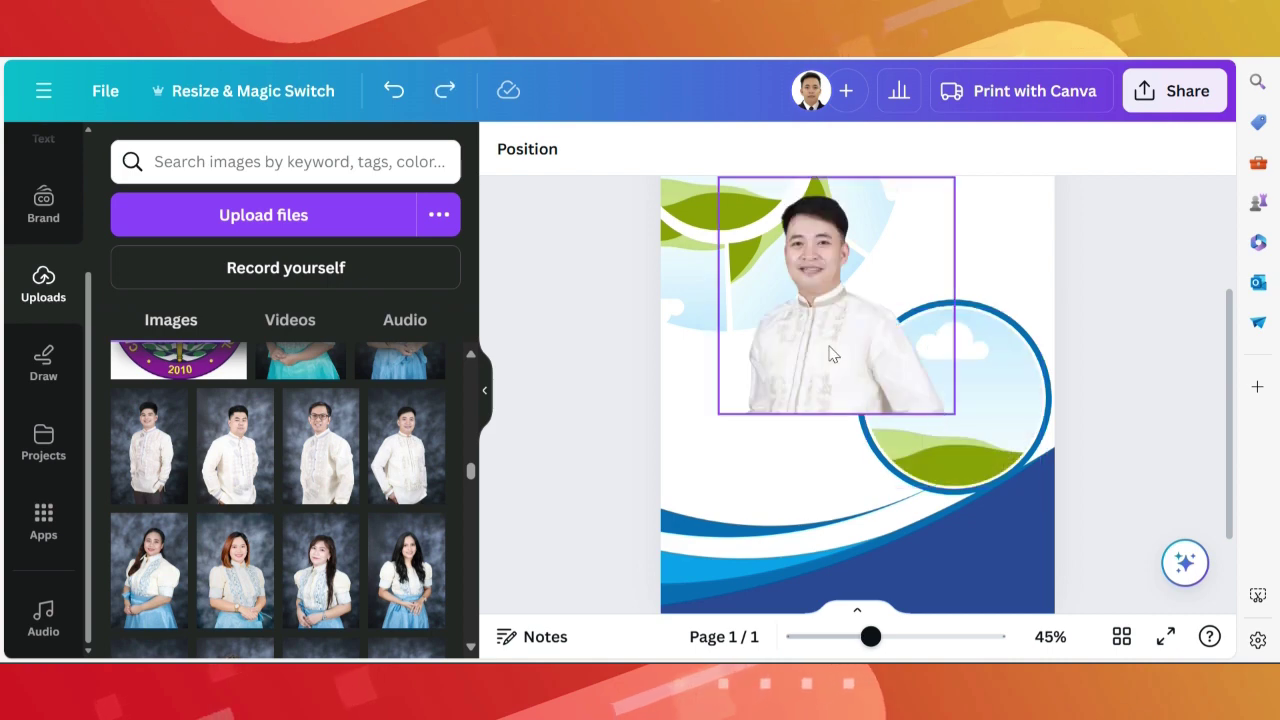
double_click(960, 420)
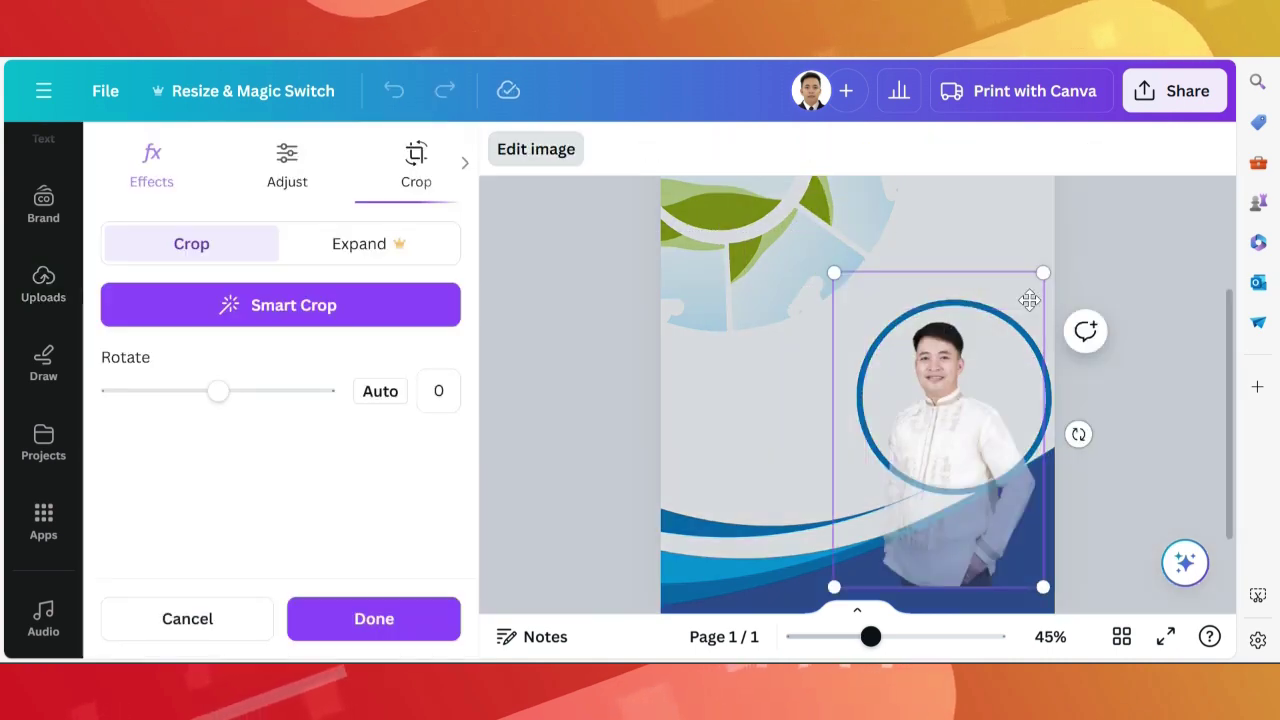
left_click_drag(1040, 271, 1128, 132)
mouse_move(1102, 462)
left_mouse_down()
mouse_move(1049, 458)
mouse_move(1047, 524)
left_mouse_up()
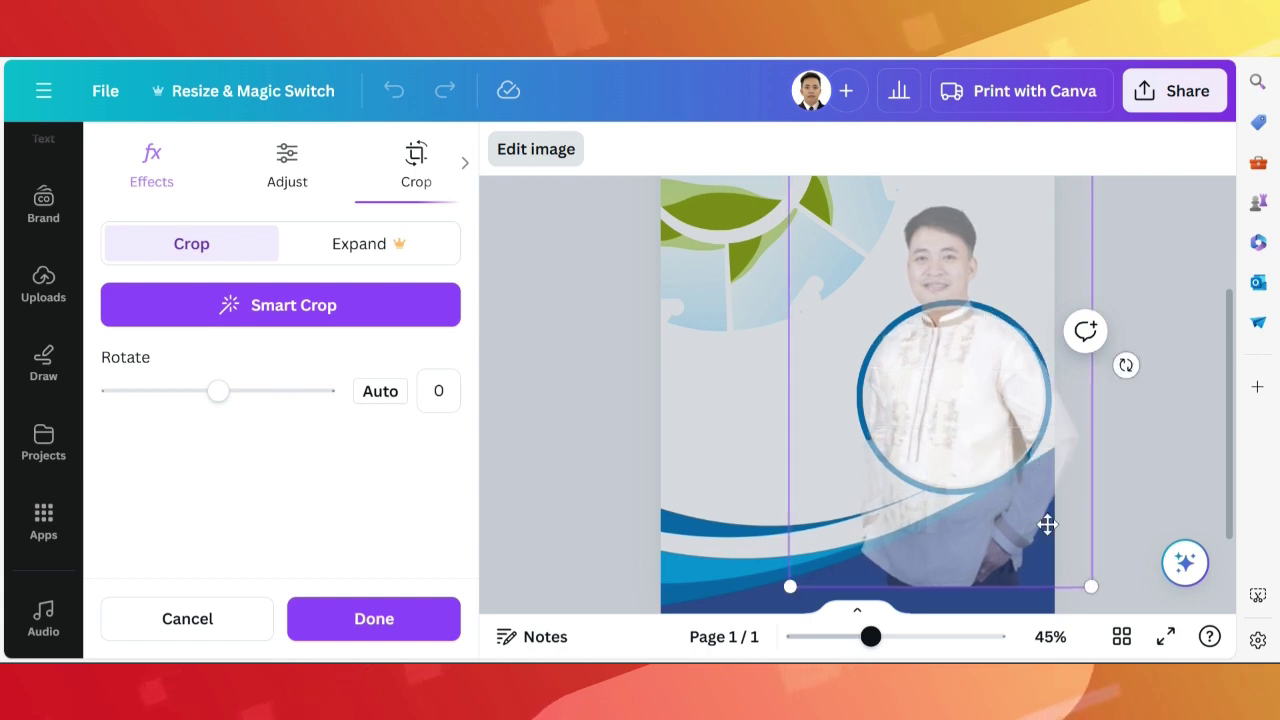
left_click_drag(1090, 588, 1050, 550)
left_click_drag(974, 283, 1021, 312)
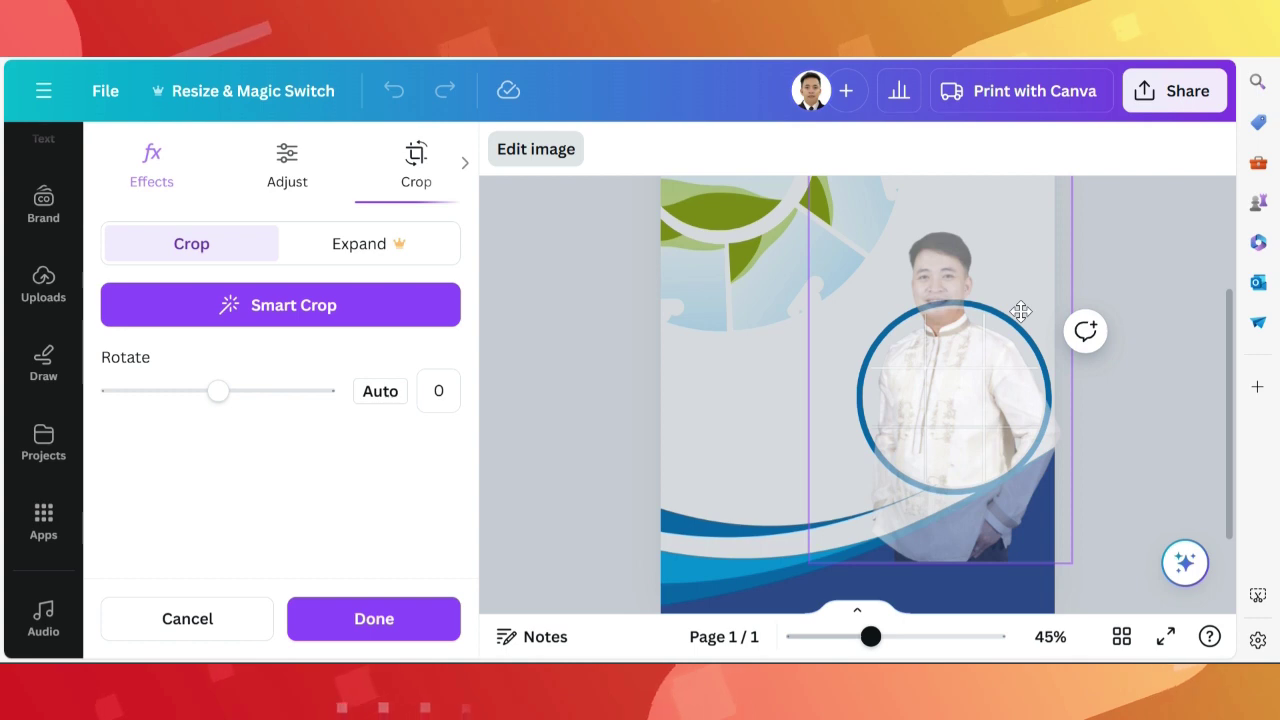
left_click(1126, 457)
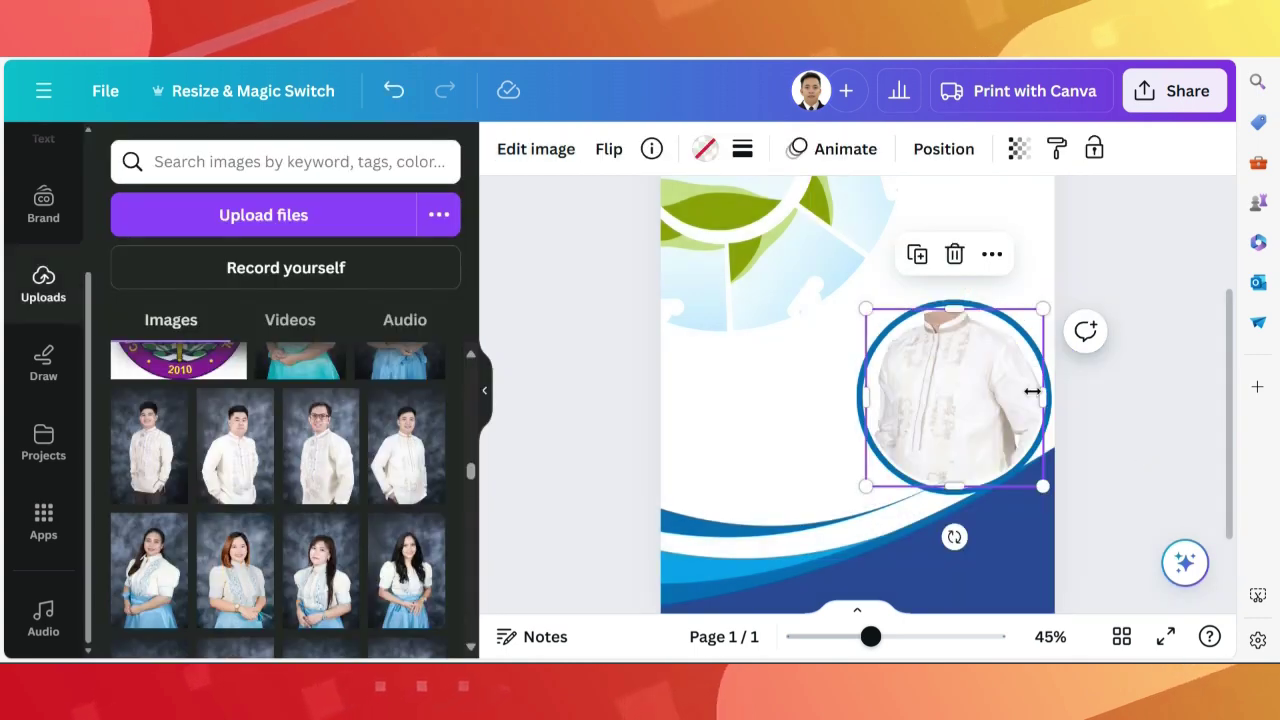
Duplicate the framed photo, undo a stray stretch, and delete the frame, keeping the image.
left_click(916, 258)
mouse_move(961, 351)
left_mouse_down()
mouse_move(843, 379)
mouse_move(830, 268)
left_mouse_up()
key("ctrl+z")
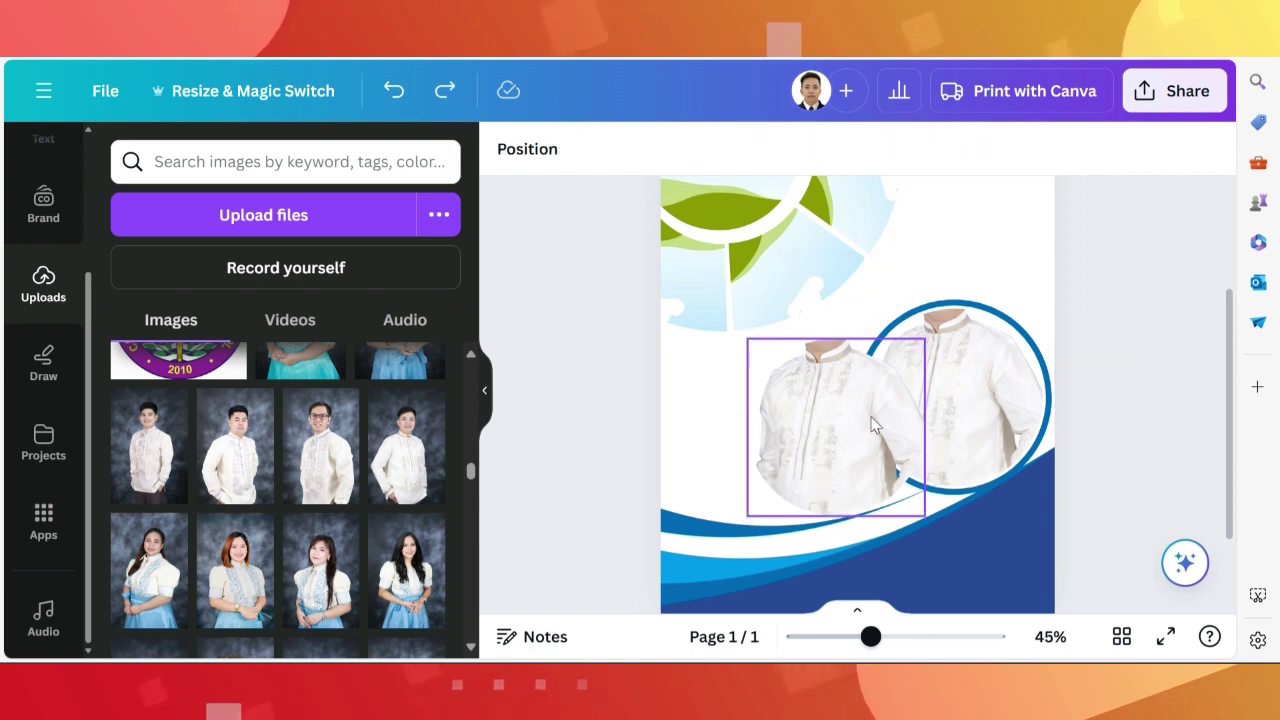
left_click(836, 284)
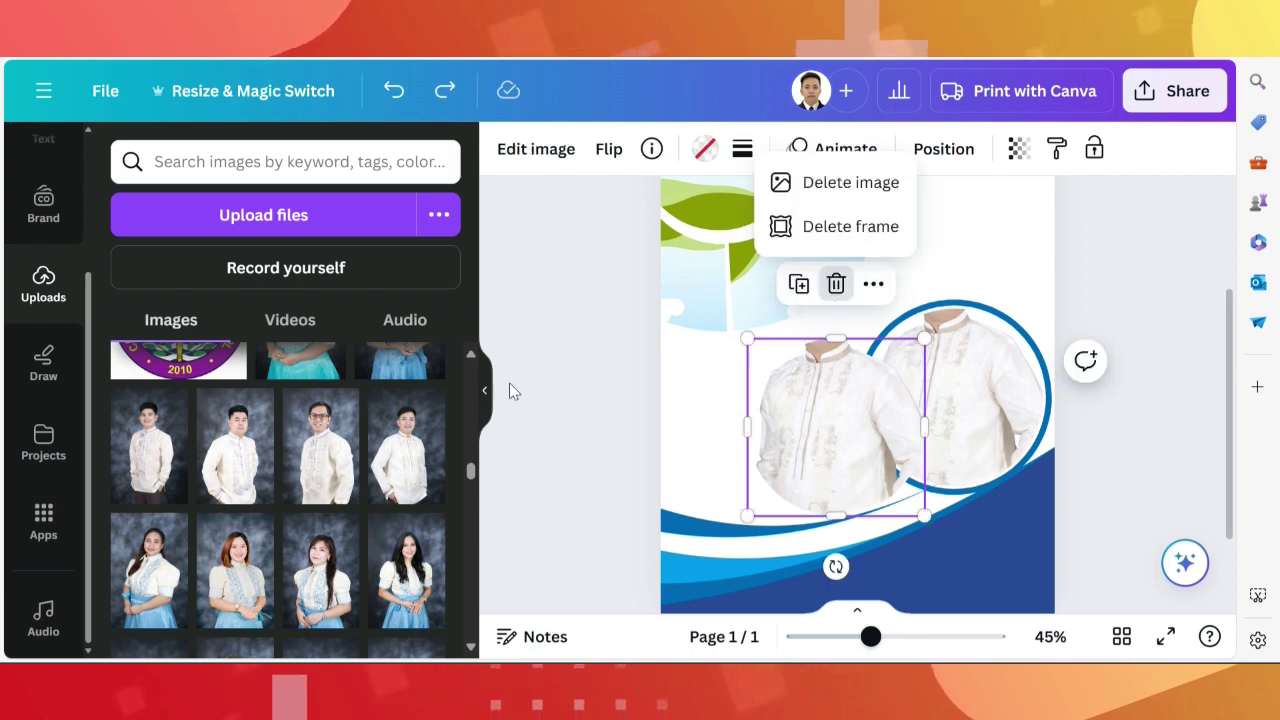
left_click(848, 223)
Remove the portrait's background, flip it horizontally, and delete the shirt photo's leftover frame.
left_click(536, 149)
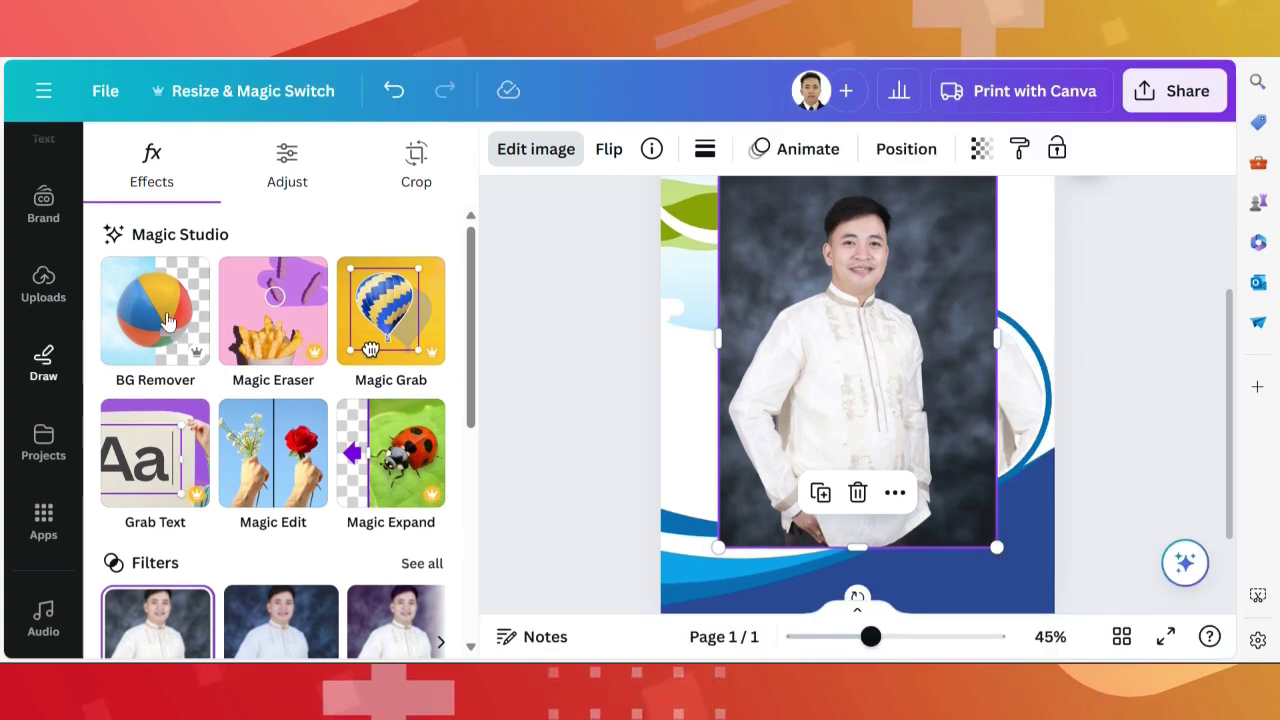
left_click(168, 320)
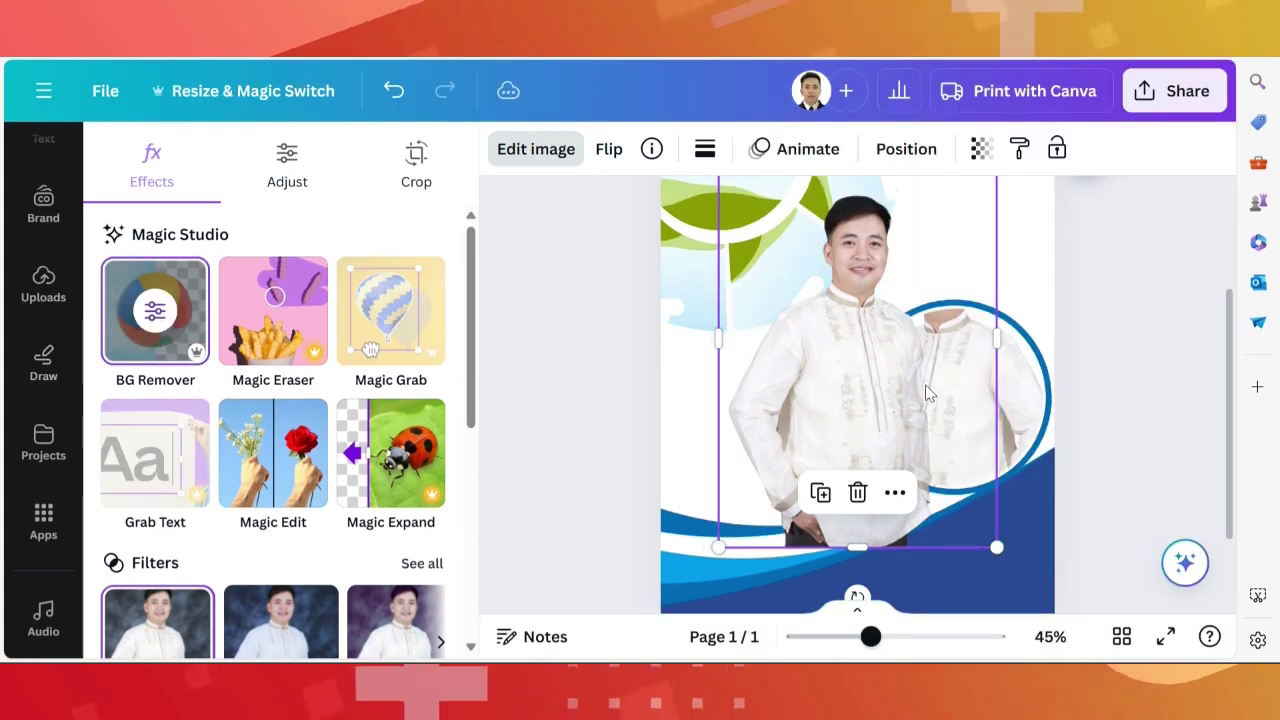
left_click(607, 149)
left_click(643, 206)
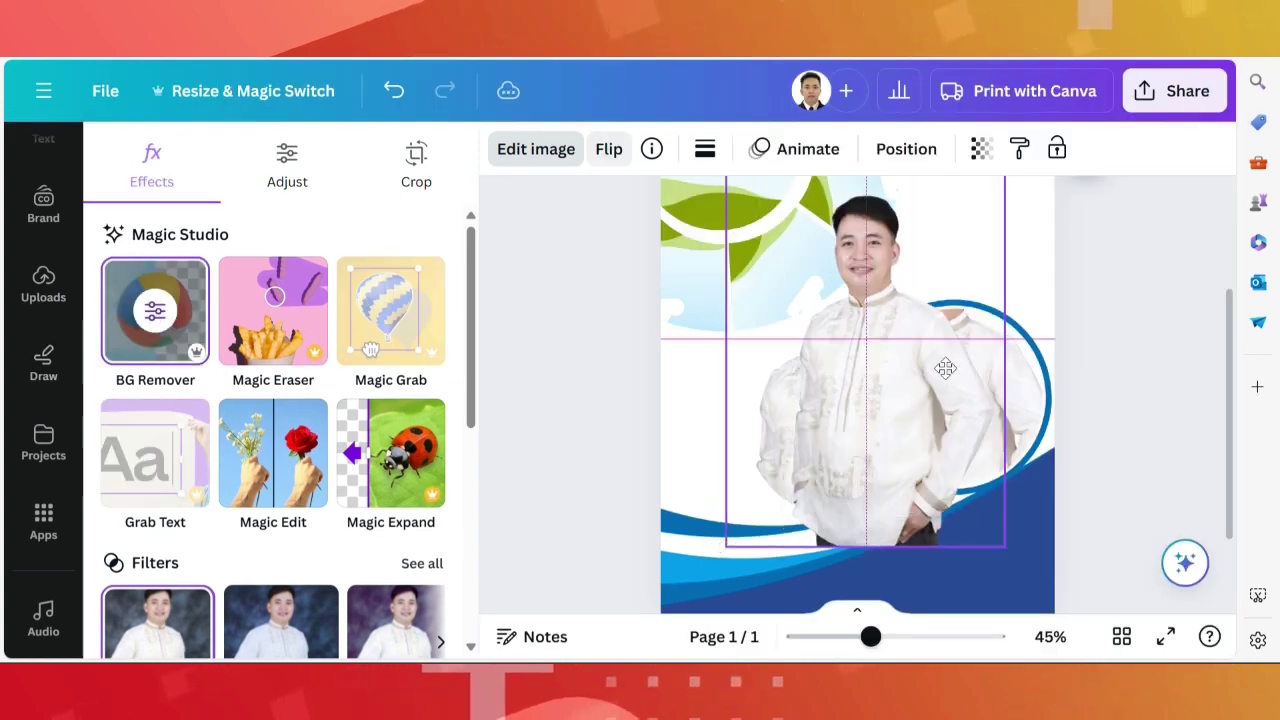
mouse_move(716, 413)
left_mouse_down()
mouse_move(864, 425)
mouse_move(915, 340)
left_mouse_up()
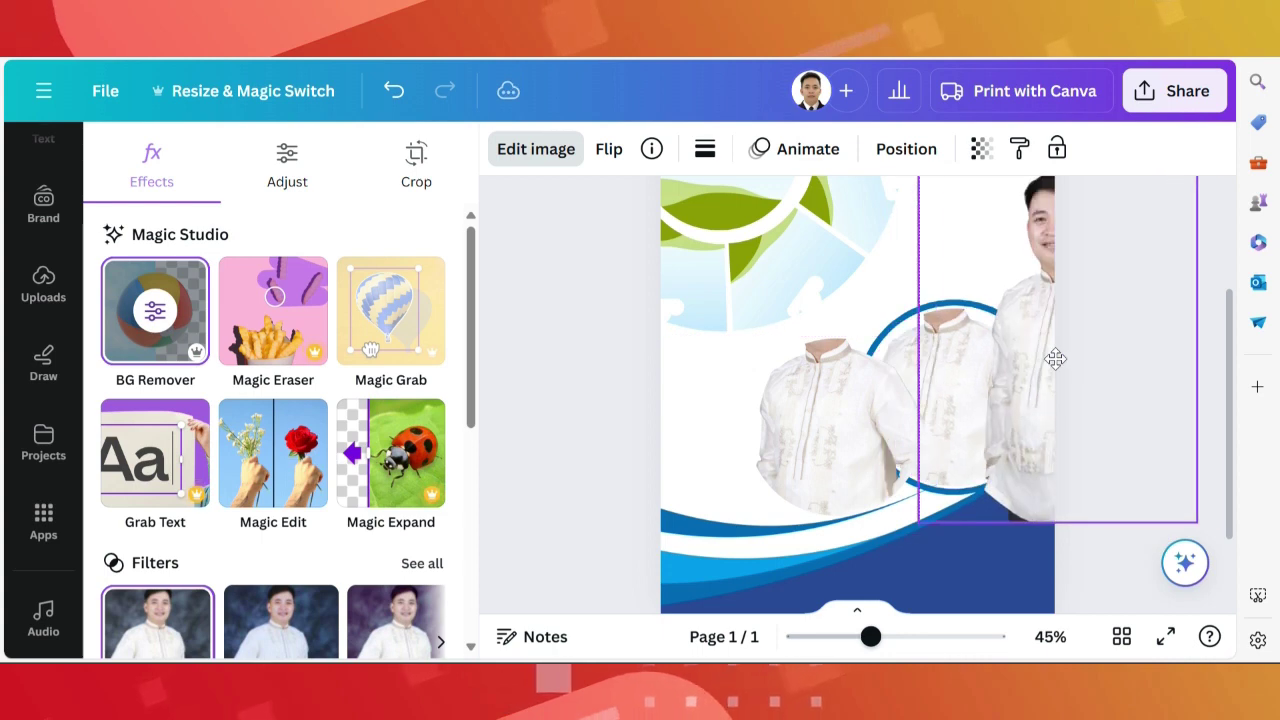
left_click(843, 398)
mouse_move(843, 398)
left_mouse_down()
mouse_move(1038, 412)
mouse_move(975, 315)
mouse_move(787, 399)
left_mouse_up()
left_click(838, 287)
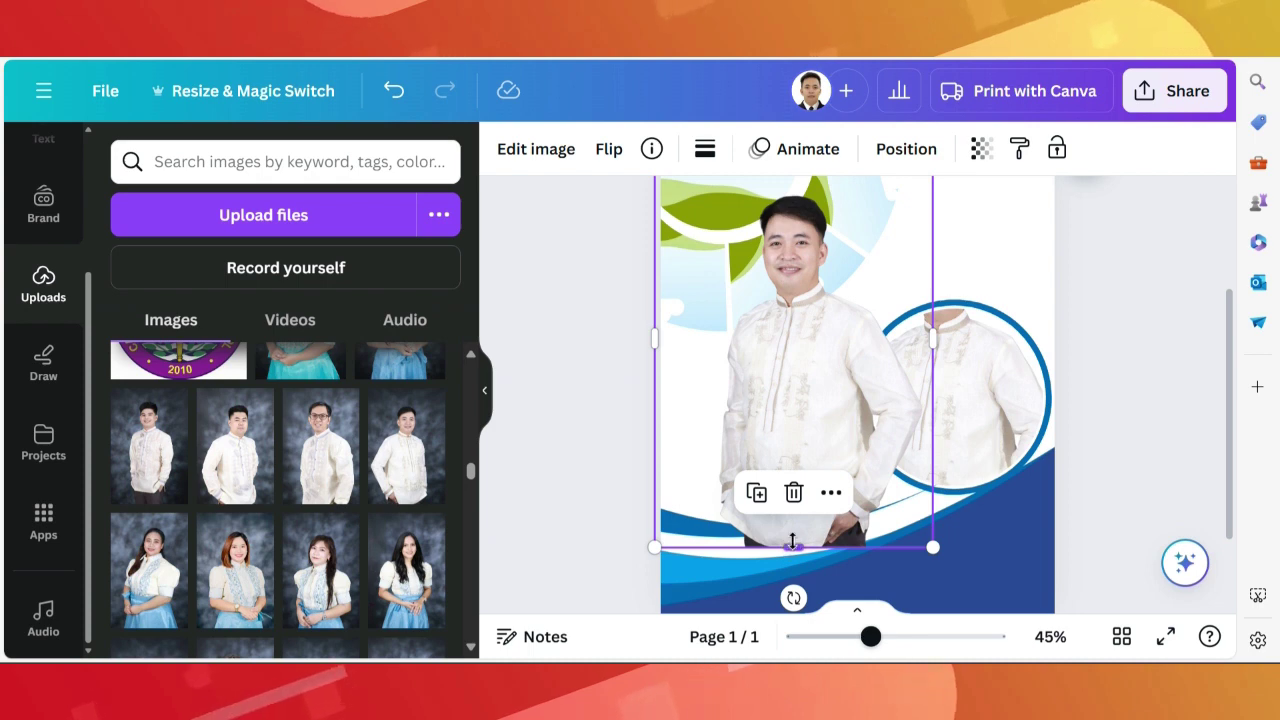
Crop the portrait to head and shoulders and place it over the blue circle.
mouse_move(792, 541)
left_mouse_down()
mouse_move(823, 335)
mouse_move(934, 296)
mouse_move(937, 354)
left_mouse_up()
scroll(958, 295, "up", 3)
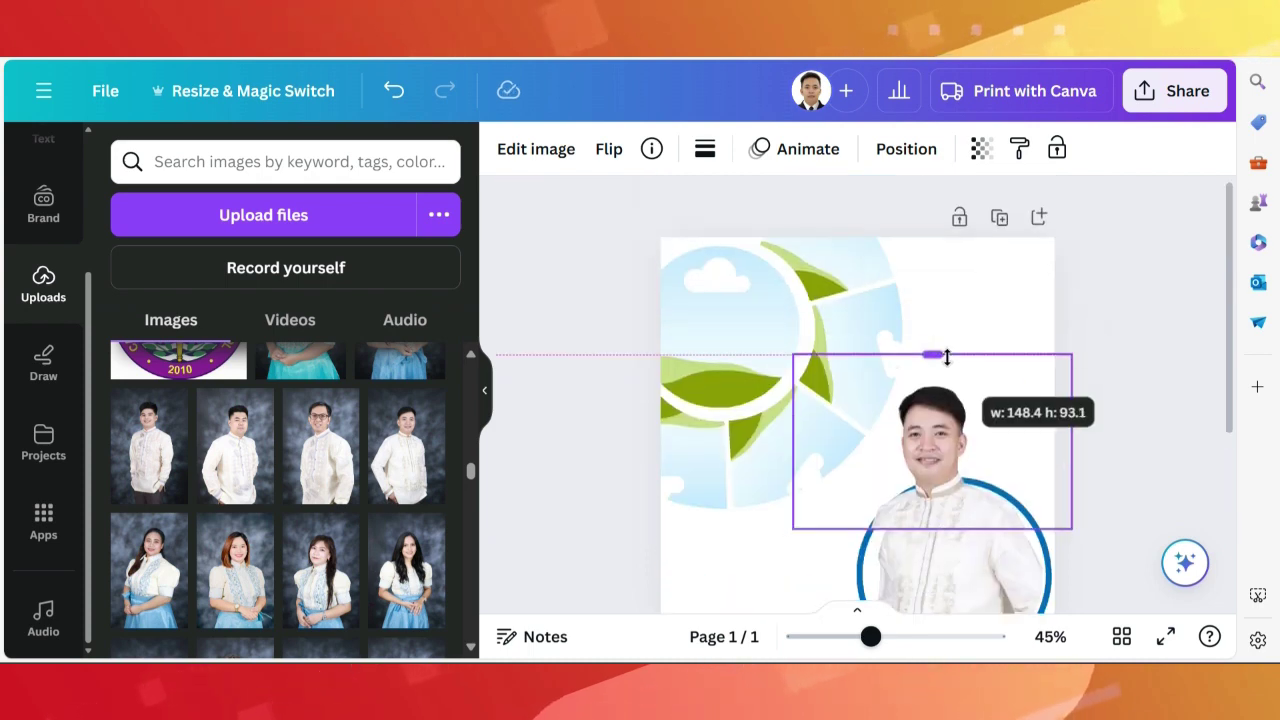
left_click_drag(793, 441, 857, 441)
mouse_move(857, 356)
left_mouse_down()
mouse_move(881, 371)
mouse_move(871, 366)
left_mouse_up()
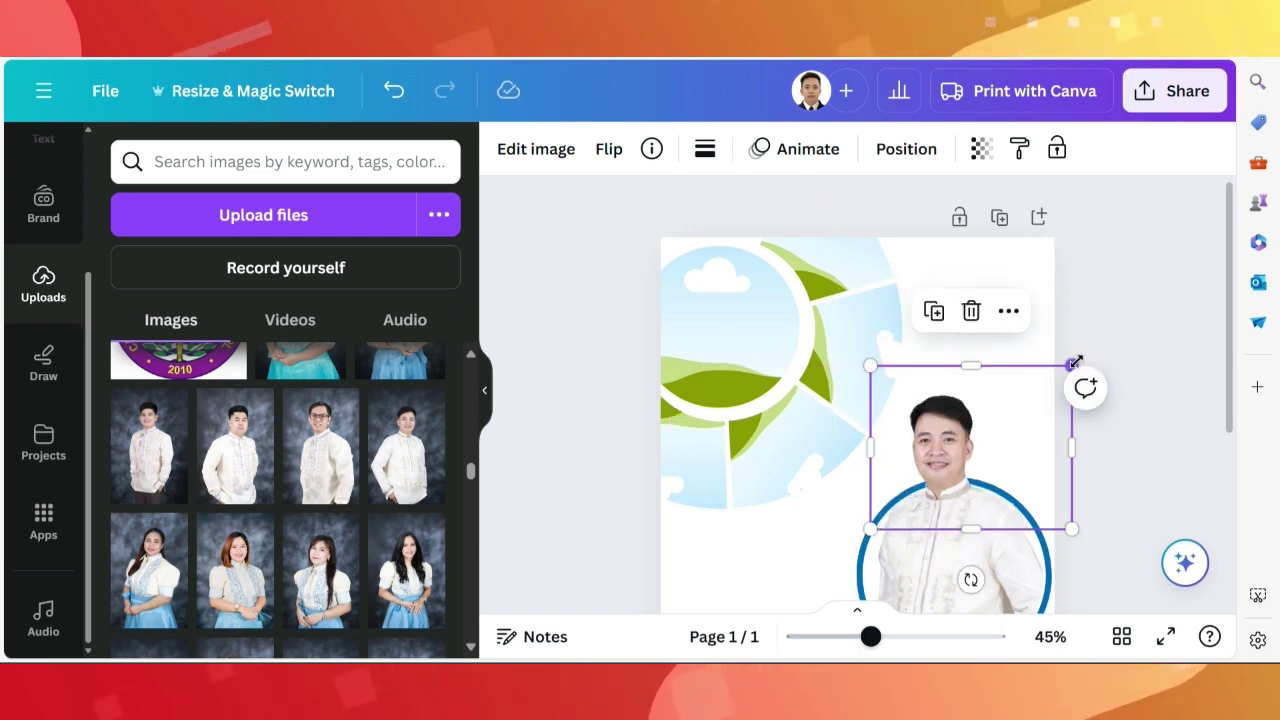
left_click_drag(1075, 362, 1066, 368)
Resize and move the head-and-shoulders photo so it lines up over the circle.
left_click(1122, 527)
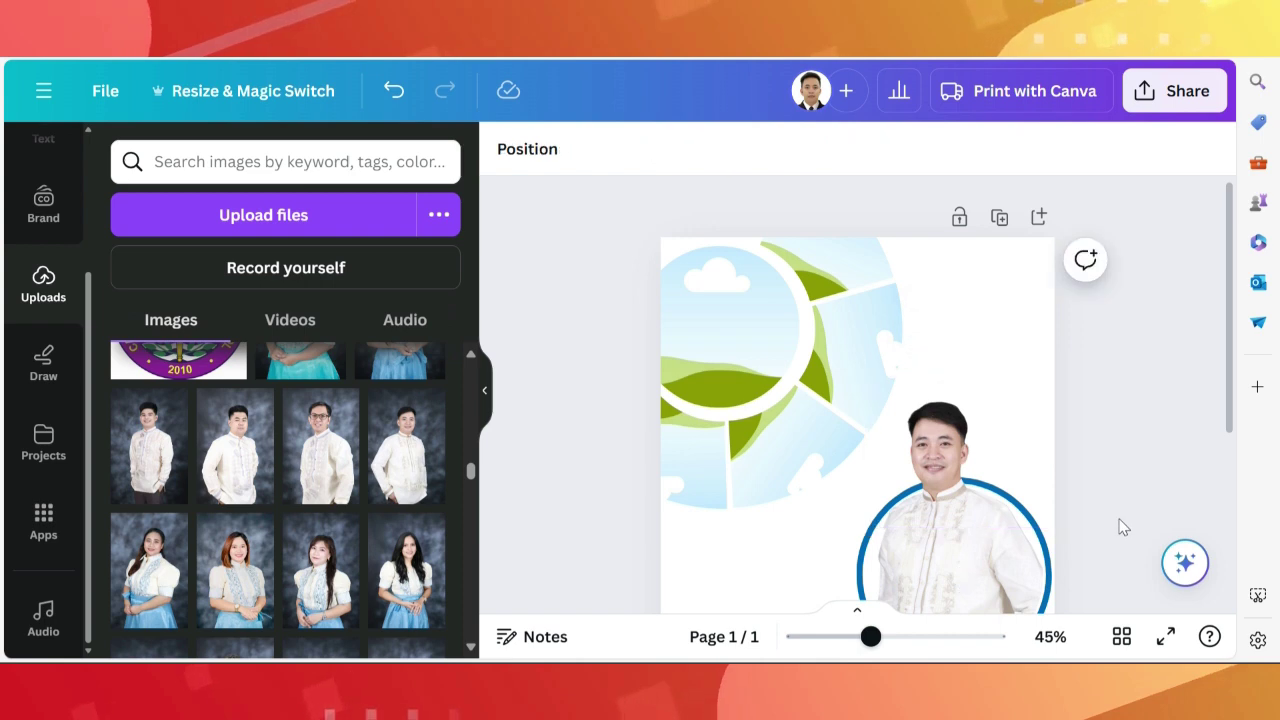
scroll(1122, 527, "down", 2)
left_click(947, 359)
left_click_drag(872, 275, 885, 278)
left_click_drag(954, 420, 1016, 343)
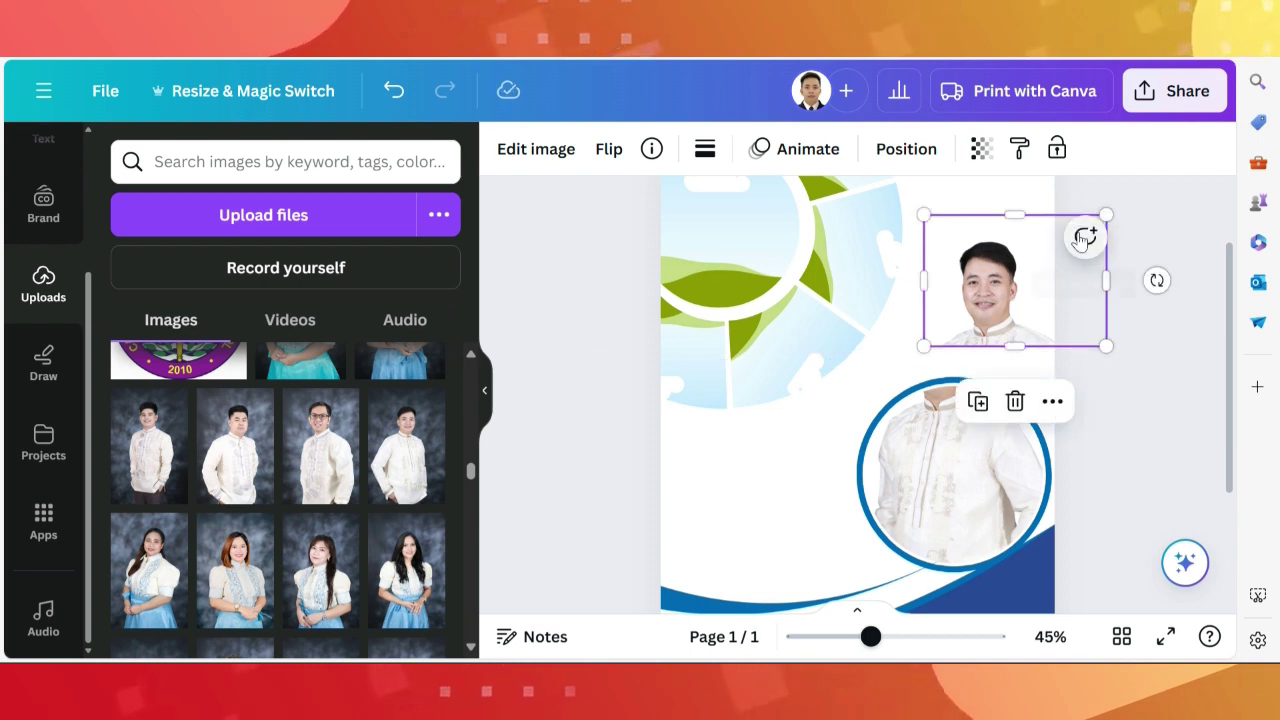
left_click_drag(1106, 281, 1052, 295)
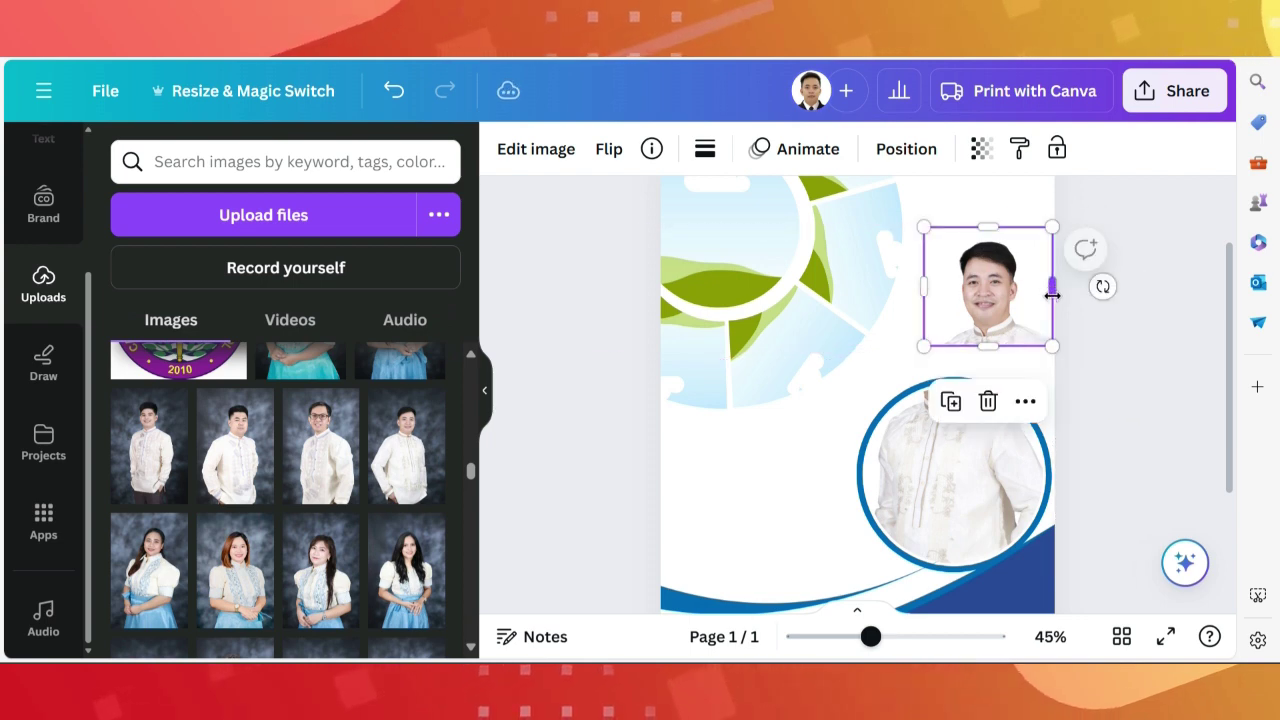
left_click_drag(924, 343, 871, 371)
left_click_drag(1000, 330, 990, 352)
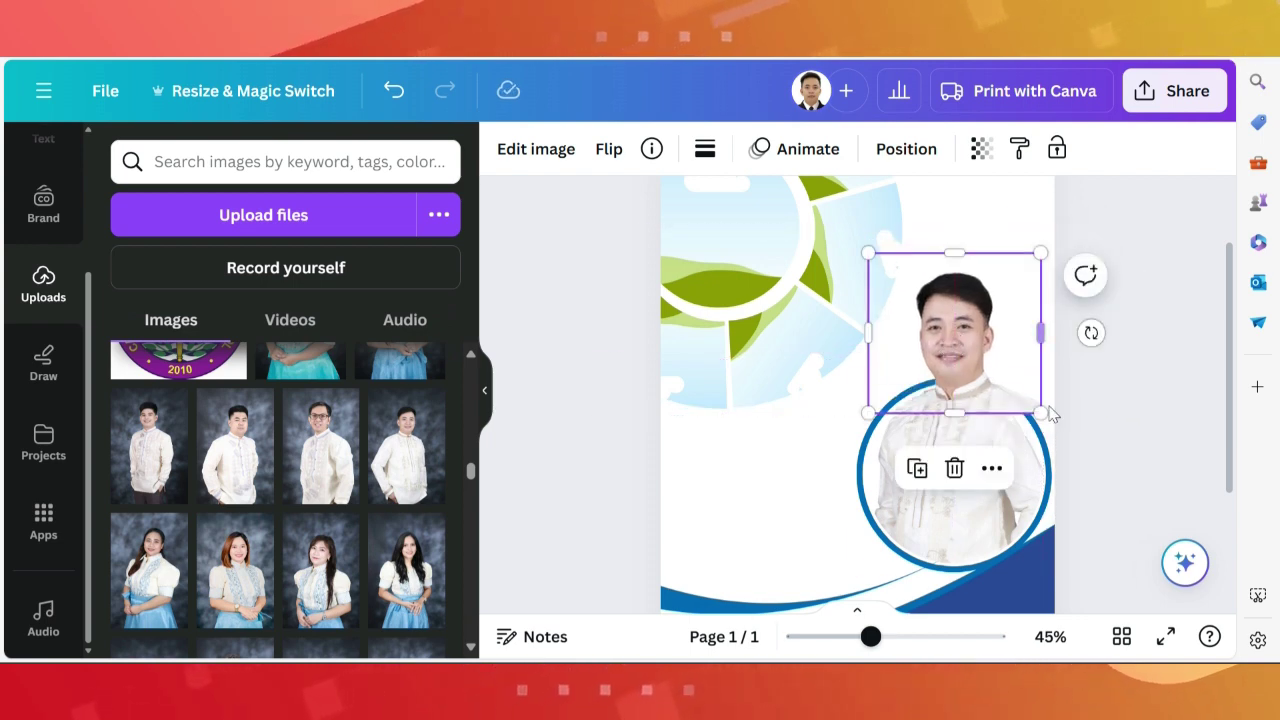
left_click_drag(1040, 254, 1010, 285)
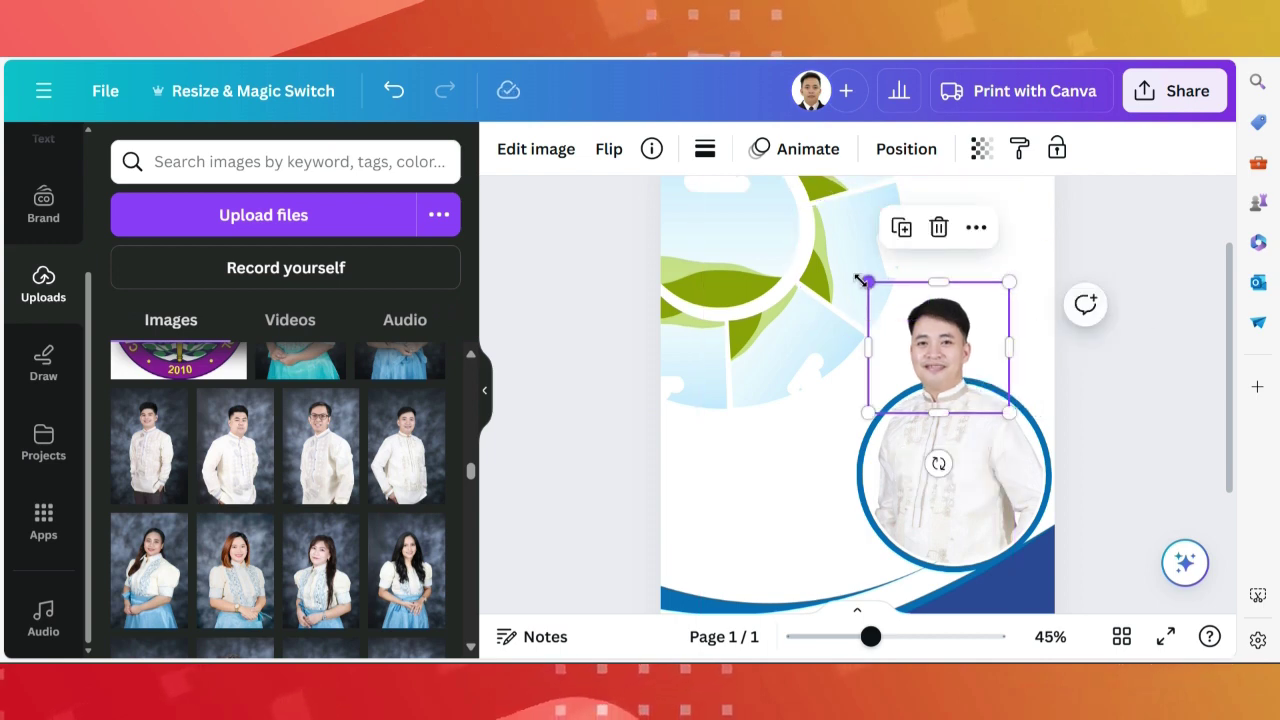
left_click_drag(869, 286, 883, 291)
left_click_drag(952, 329, 917, 335)
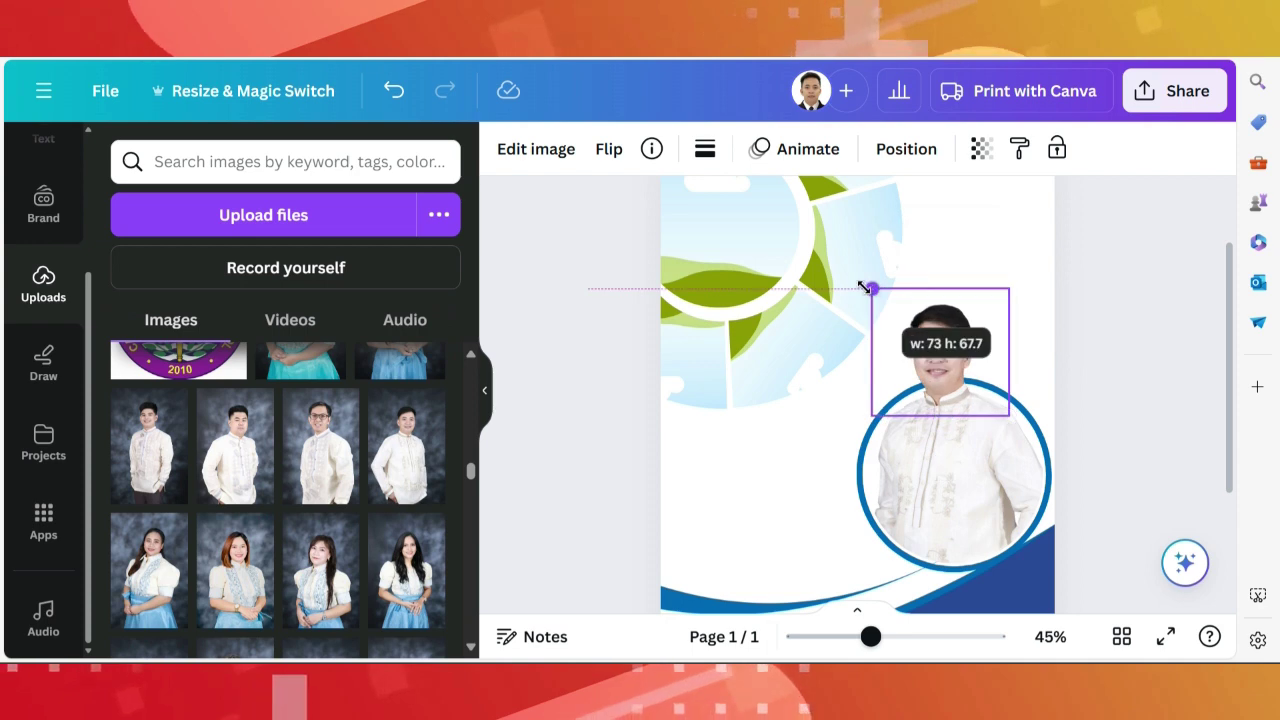
left_click_drag(877, 293, 866, 283)
left_click_drag(933, 353, 932, 353)
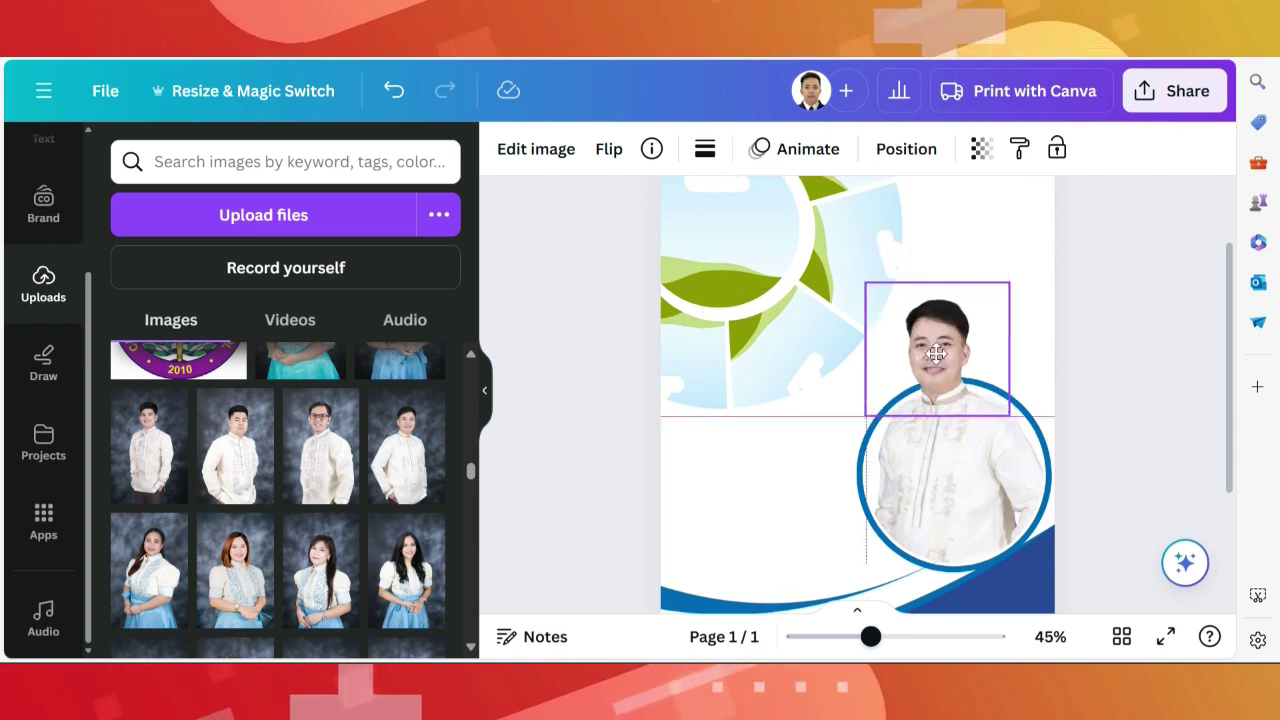
left_click(1137, 399)
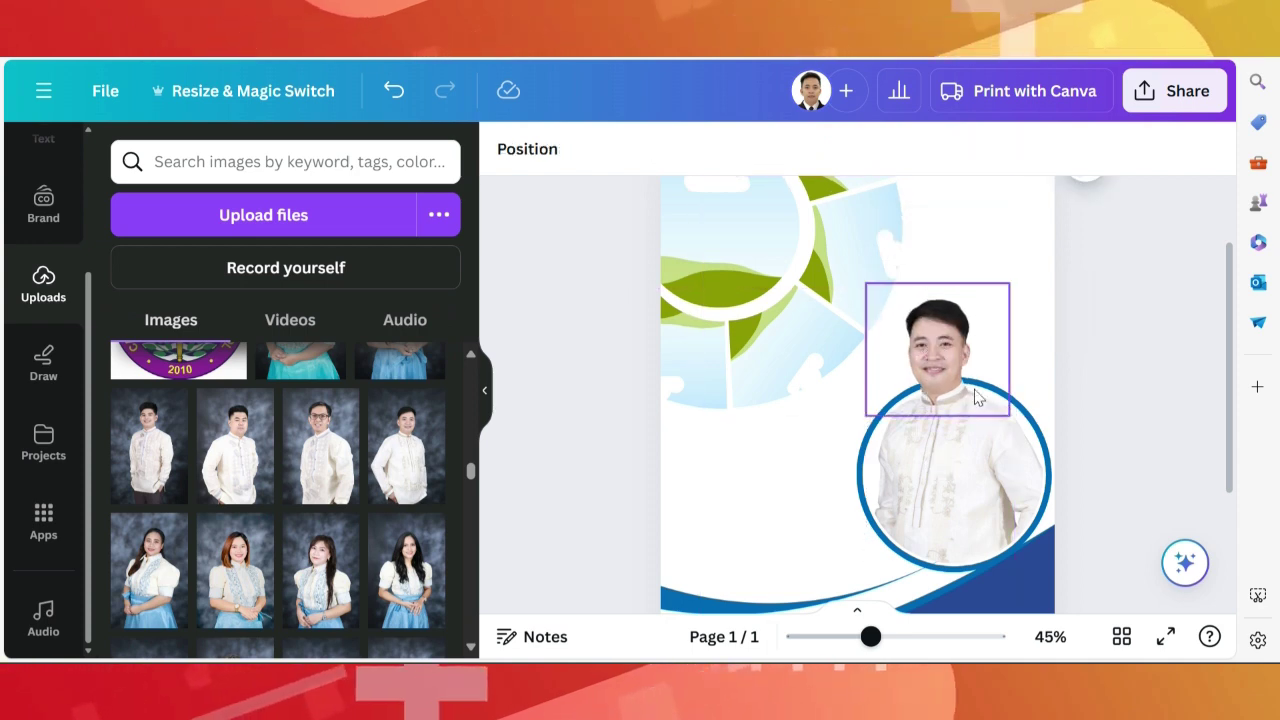
Crop the head photo's left side, set it above the circle, and enlarge the body photo inside the circle.
left_click(885, 385)
mouse_move(870, 350)
left_mouse_down()
mouse_move(892, 351)
mouse_move(879, 350)
left_mouse_up()
left_click_drag(949, 396, 838, 422)
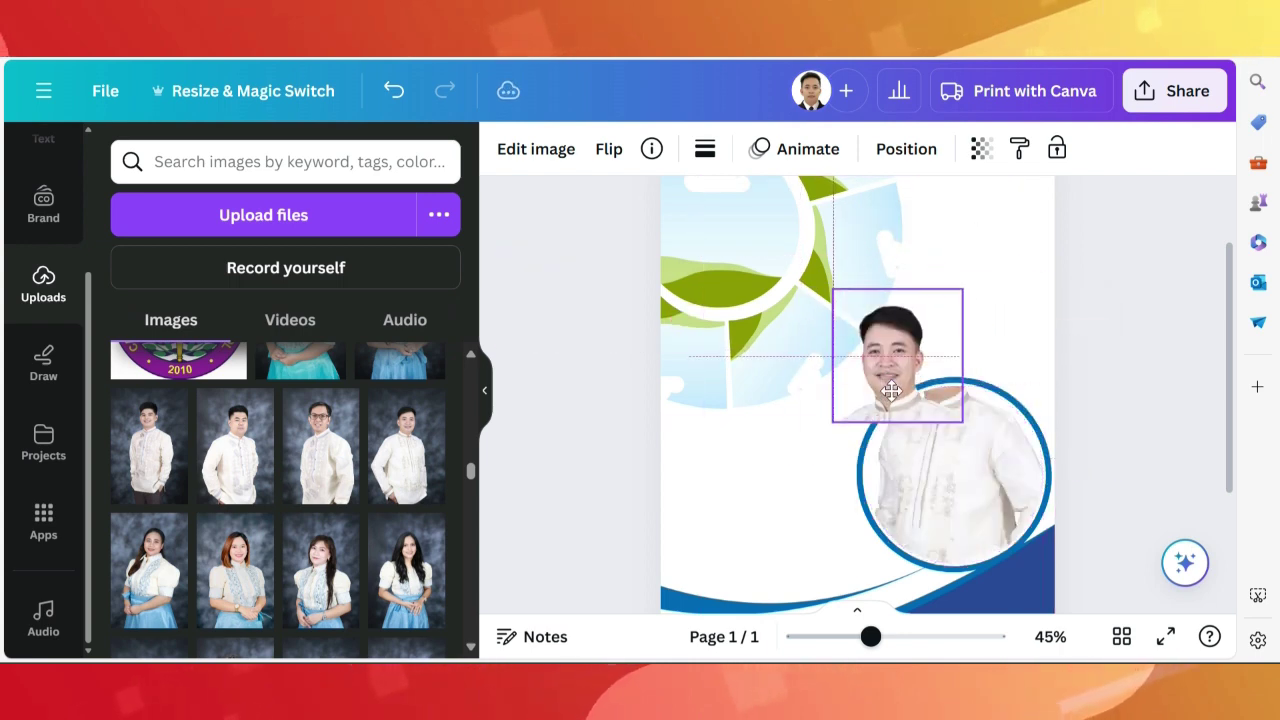
left_click_drag(891, 392, 938, 392)
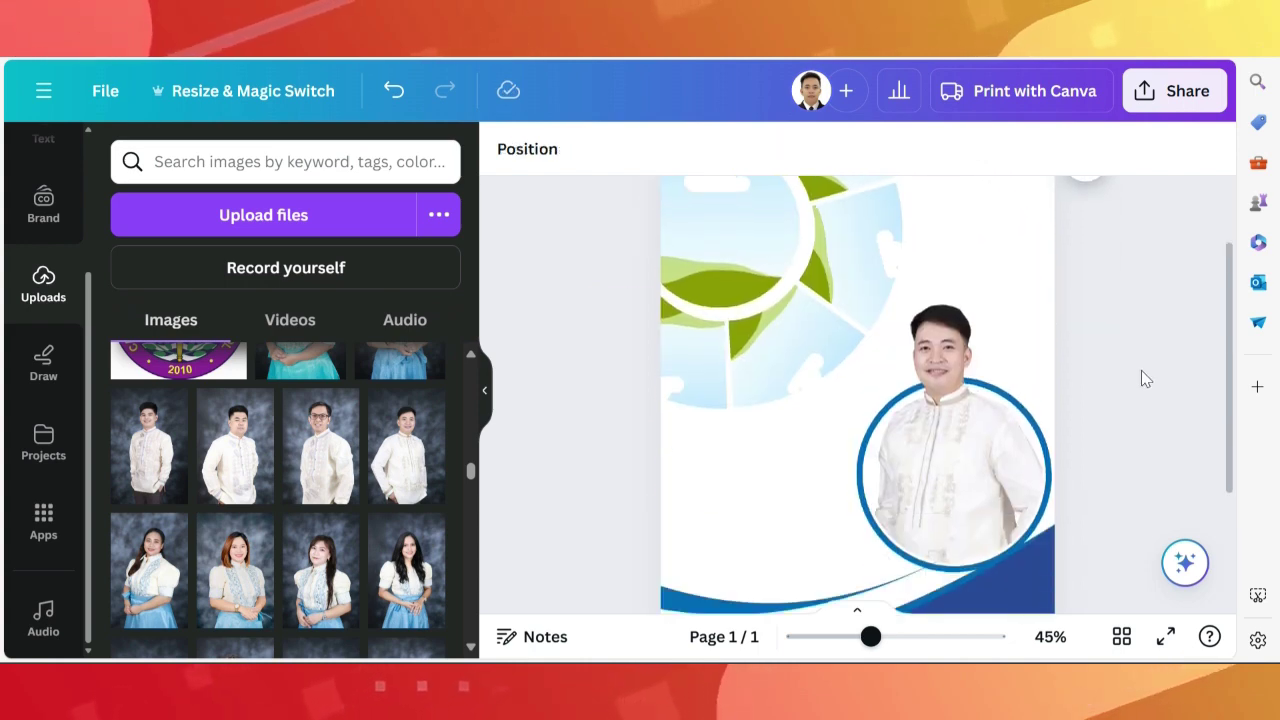
scroll(1103, 448, "down", 2)
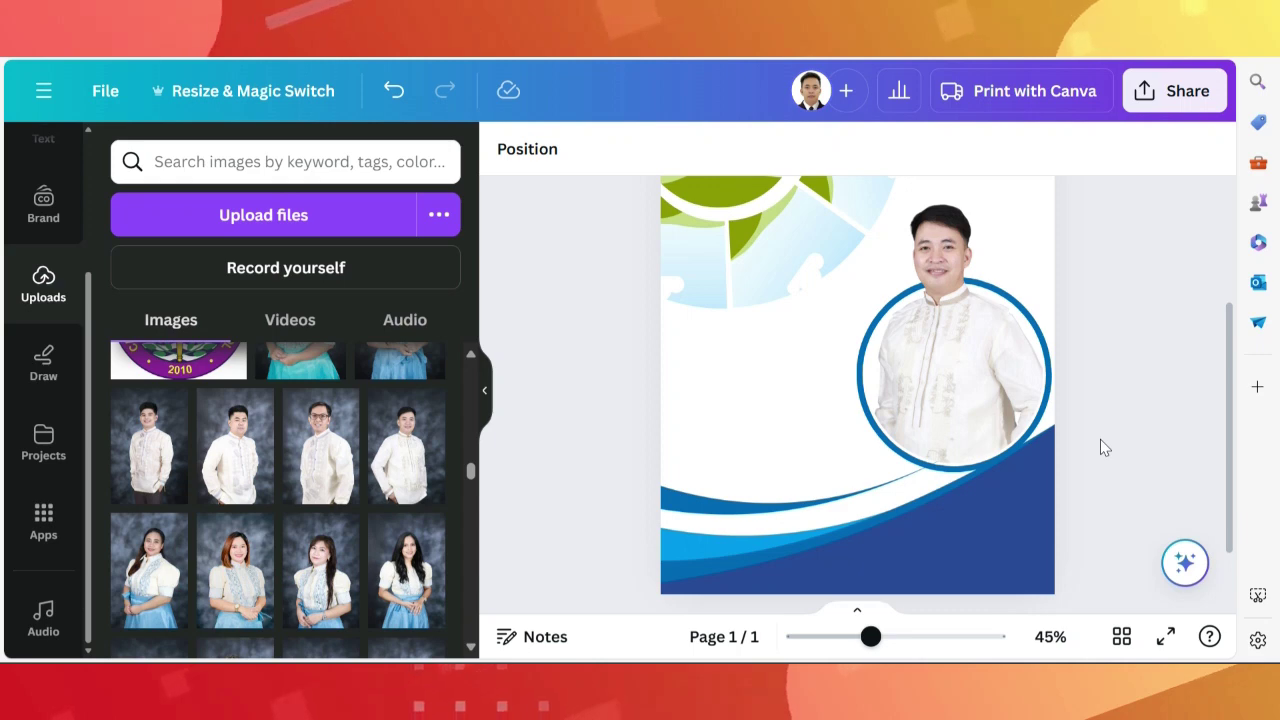
double_click(945, 235)
mouse_move(1068, 178)
left_mouse_down()
mouse_move(1087, 198)
mouse_move(1106, 178)
left_mouse_up()
left_click(1149, 464)
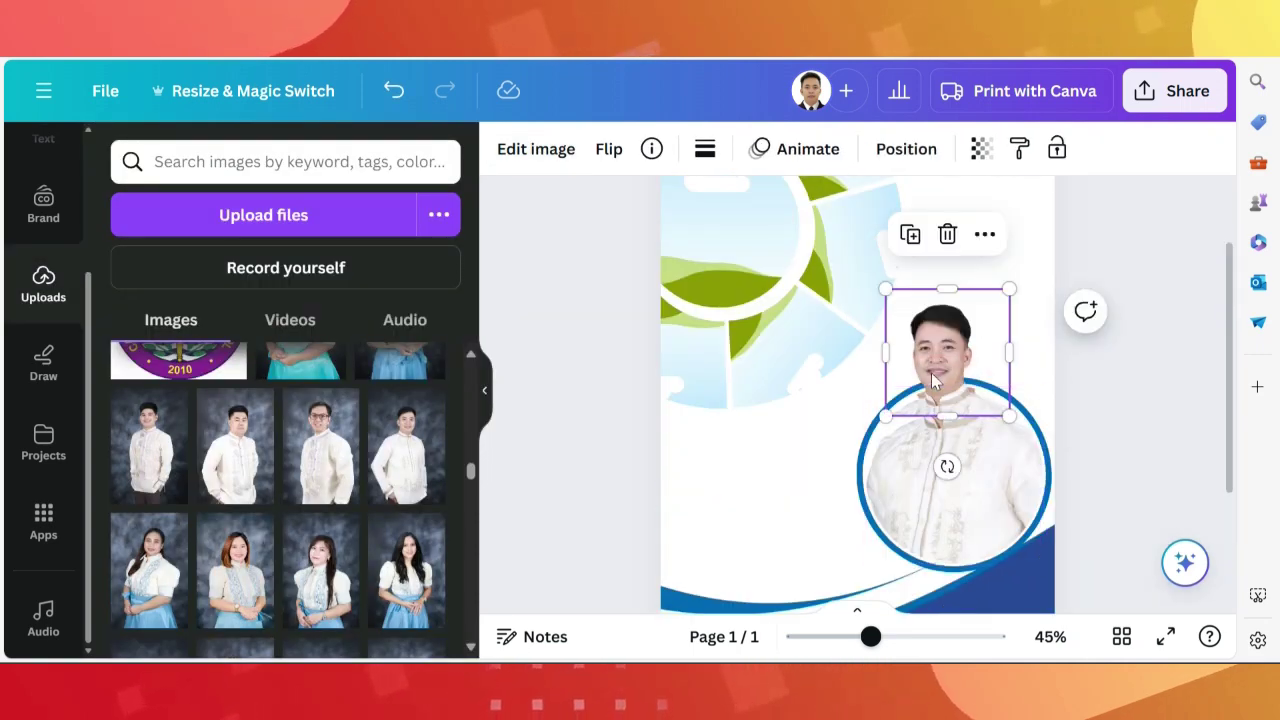
Fine-tune the head photo's size and position to align with the body in the circle.
left_click_drag(885, 289, 865, 271)
left_click_drag(953, 320, 953, 317)
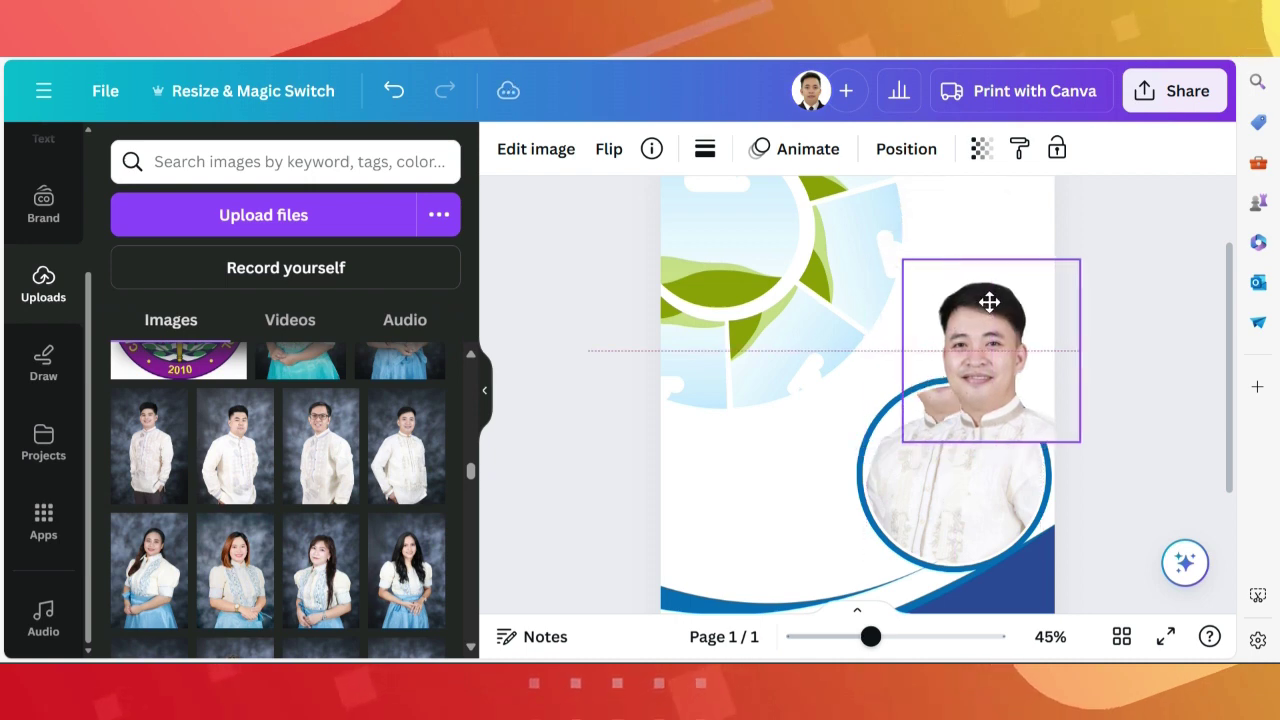
left_click_drag(1043, 268, 1043, 265)
left_click_drag(866, 266, 874, 271)
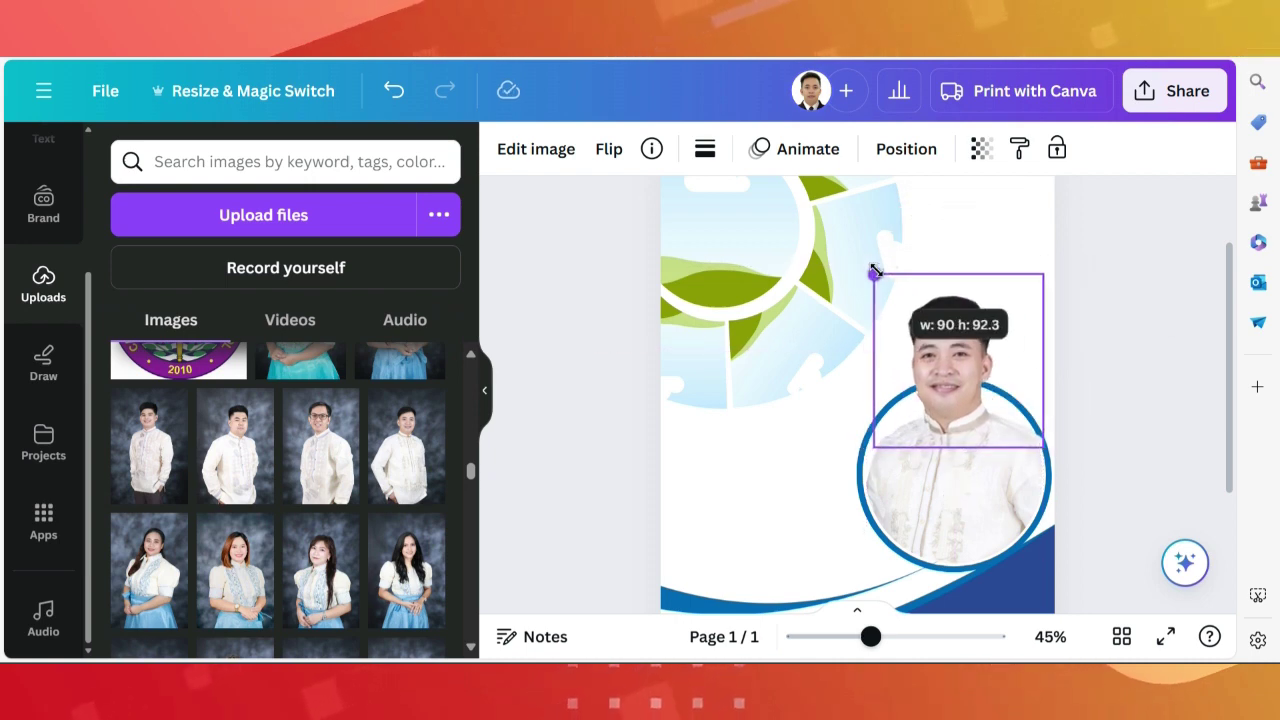
left_click_drag(930, 348, 933, 353)
left_click_drag(1036, 446, 1023, 432)
left_click_drag(944, 322, 950, 333)
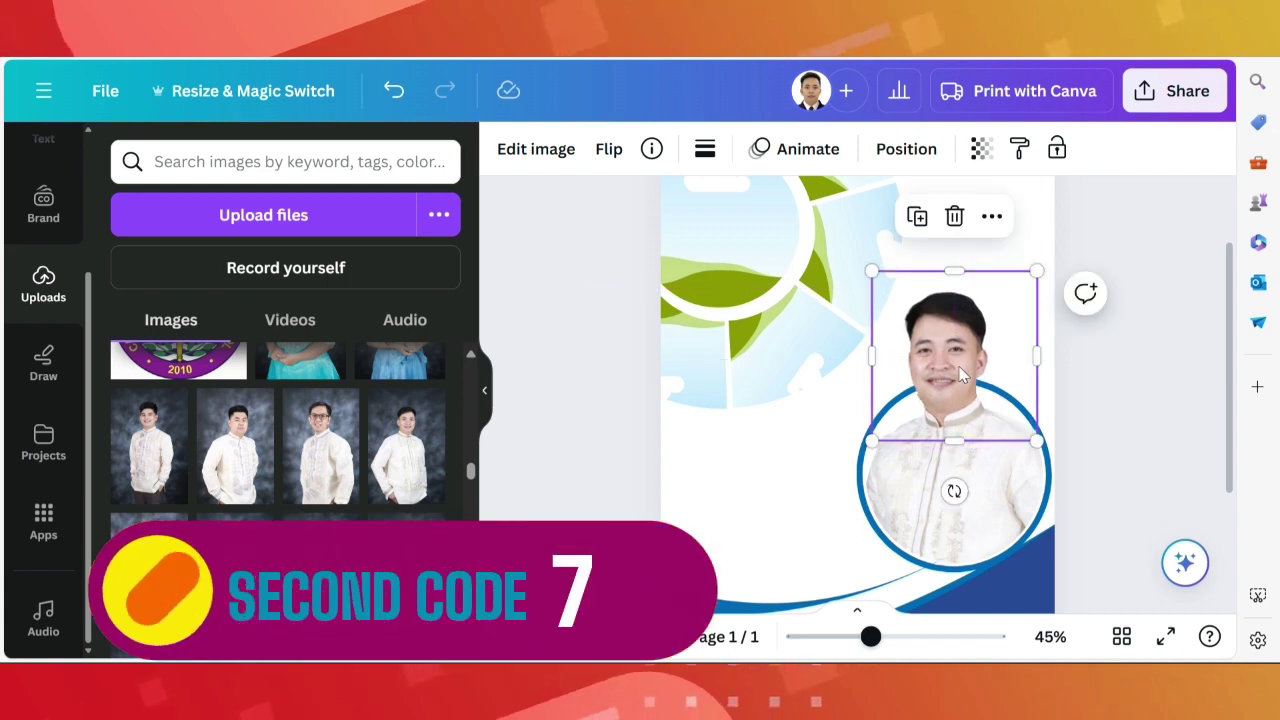
left_click_drag(878, 289, 866, 266)
left_click_drag(944, 378, 946, 380)
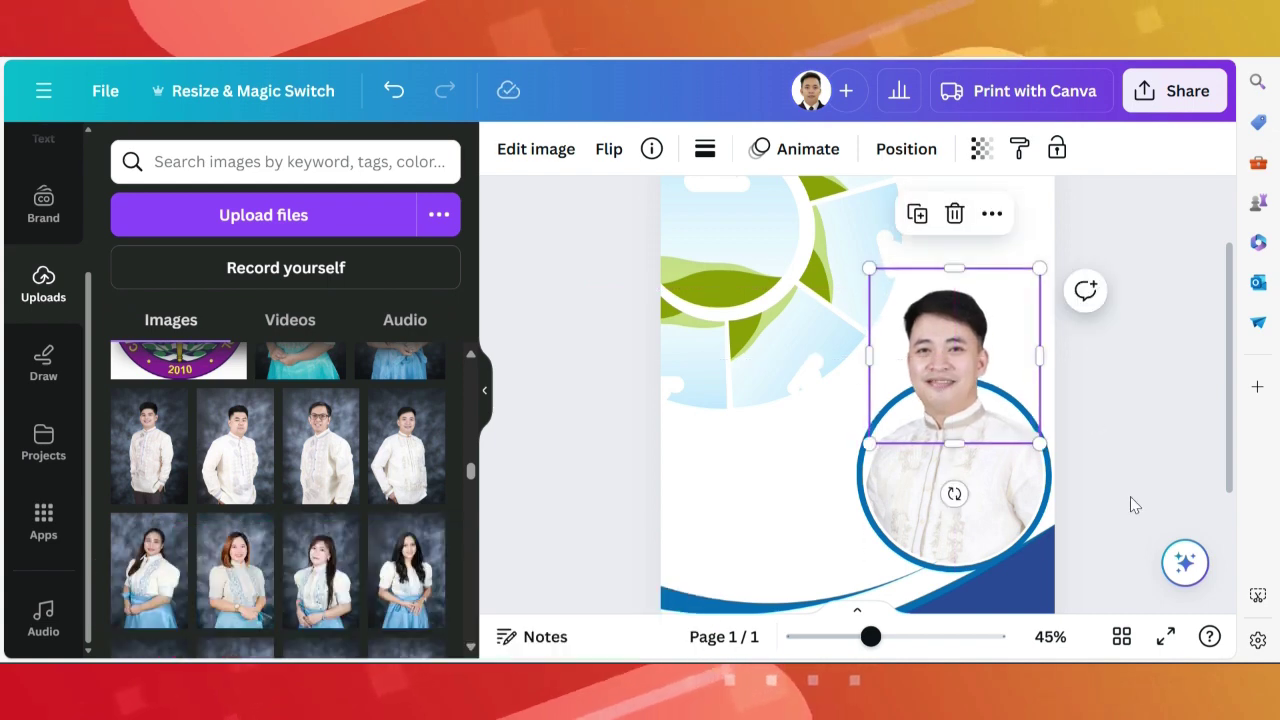
left_click_drag(1040, 356, 1024, 359)
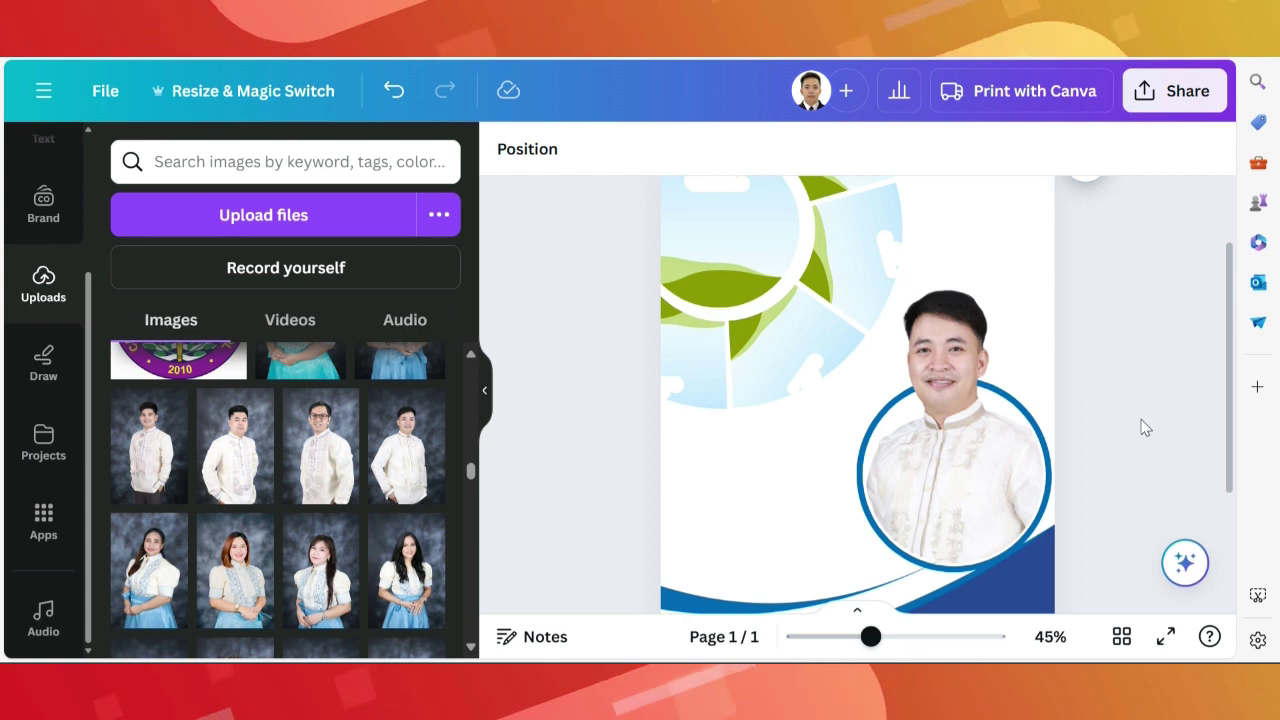
Marquee-select the head photo and circle frame, group them with Ctrl+G, and move them.
scroll(1145, 427, "down", 2)
scroll(1145, 427, "down", 2)
scroll(1145, 427, "up", 2)
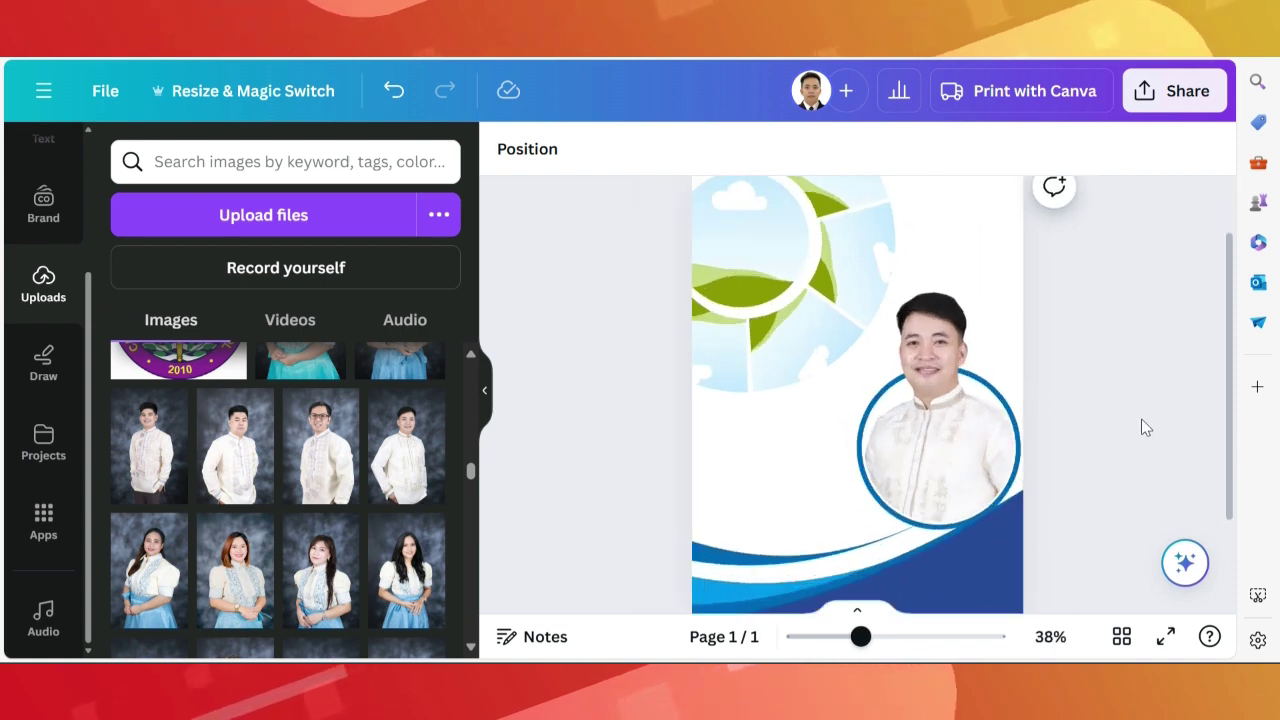
scroll(1034, 508, "down", 2)
left_click(980, 323)
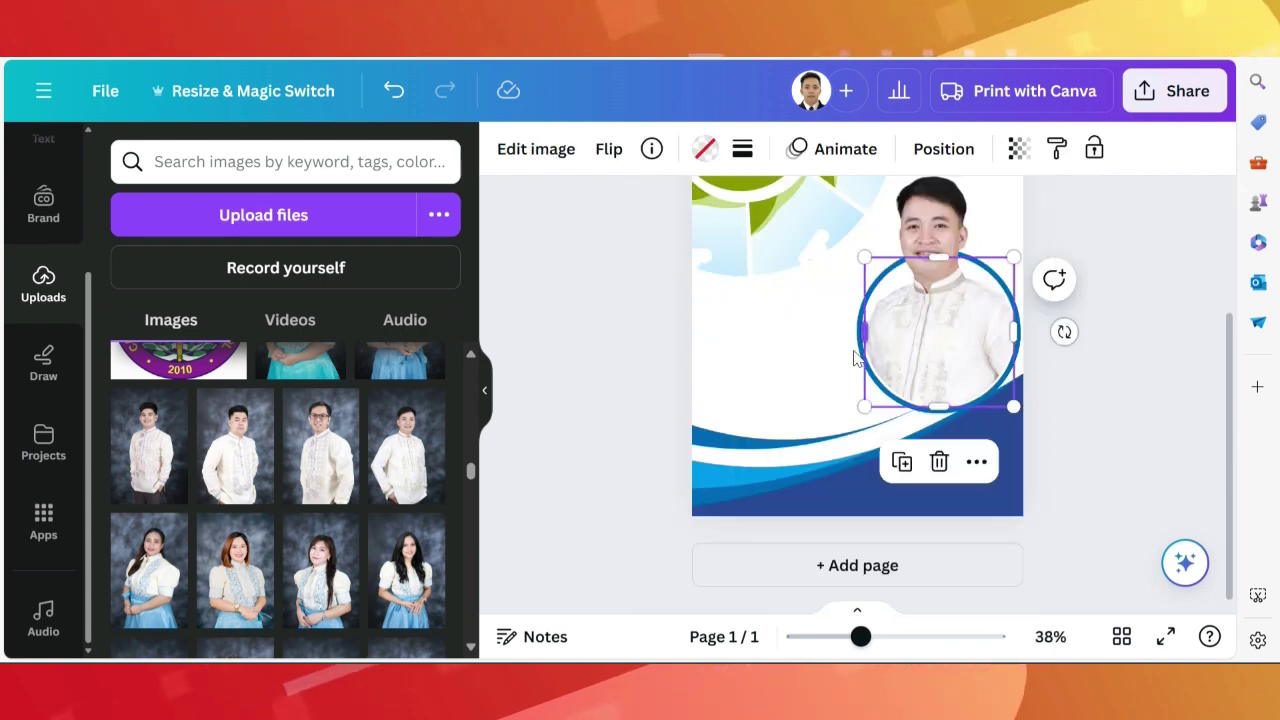
left_click_drag(1135, 402, 857, 246)
key("ctrl+g")
scroll(1041, 349, "up", 2)
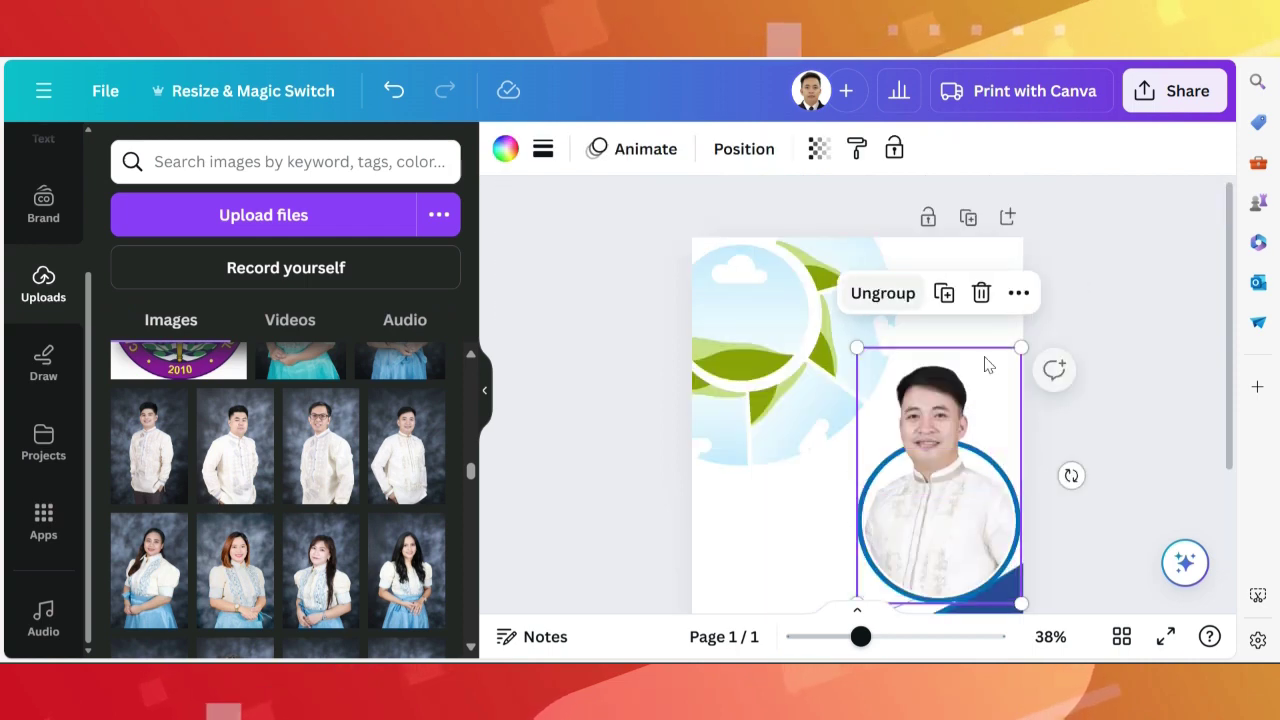
left_click_drag(935, 398, 927, 437)
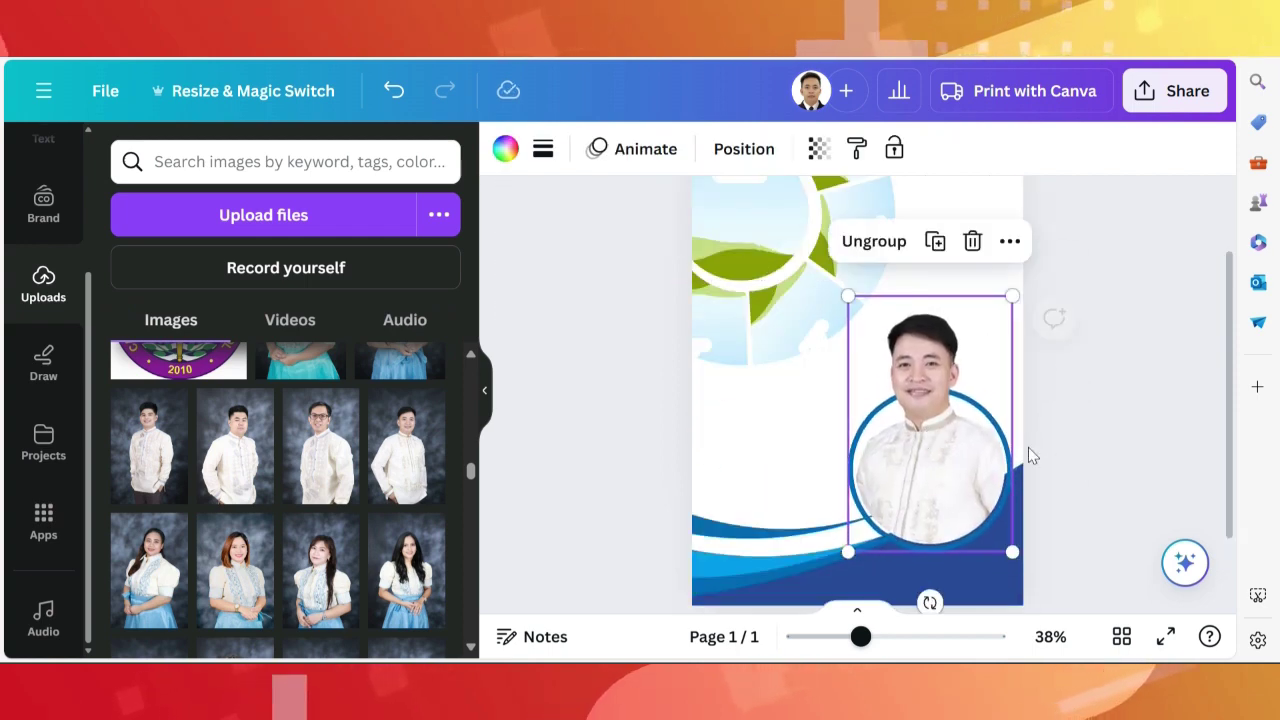
left_click(1072, 420)
Check the grouped portrait and nudge the portrait photo into place.
scroll(1072, 420, "down", 2)
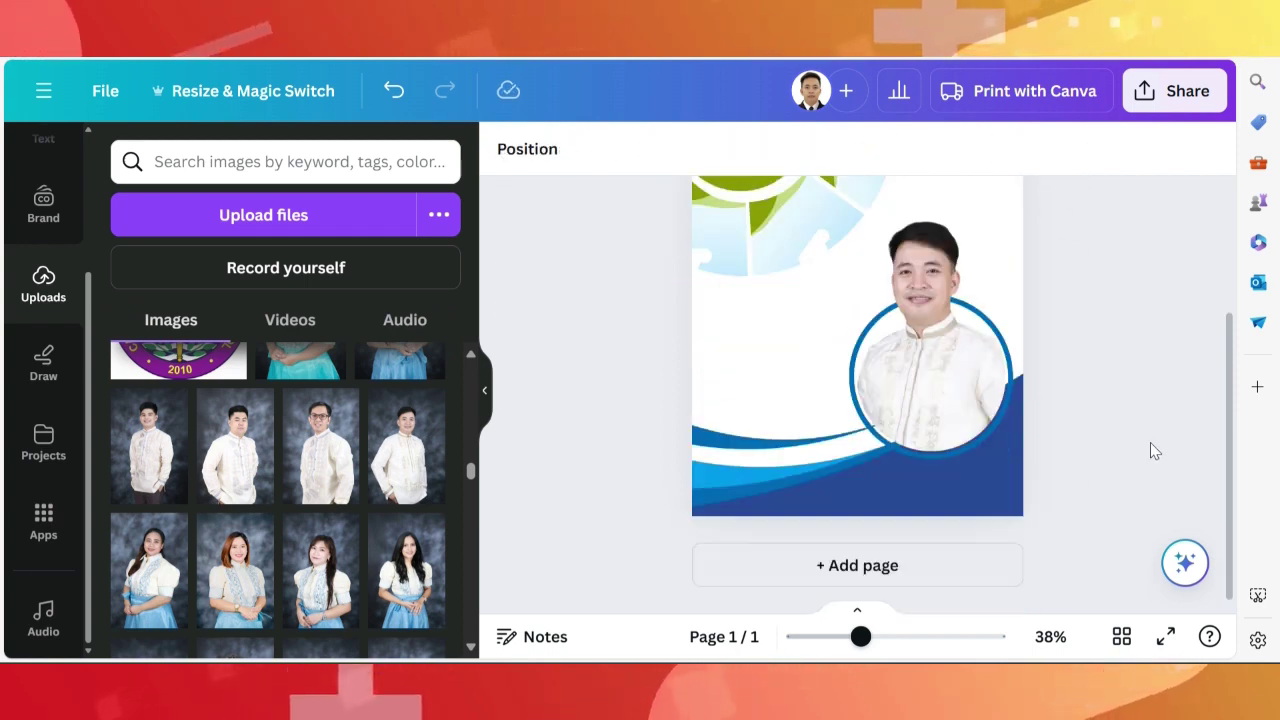
left_click(917, 435)
left_click(1094, 414)
scroll(983, 483, "up", 1)
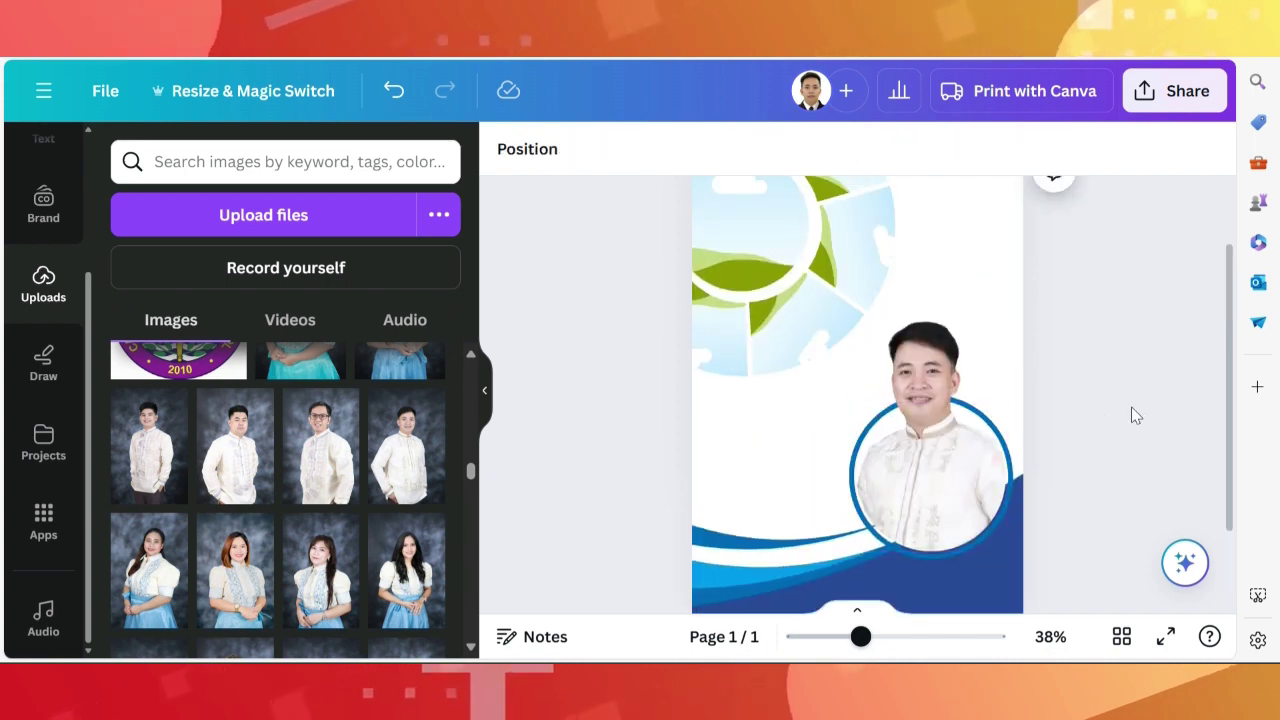
scroll(1131, 410, "down", 1)
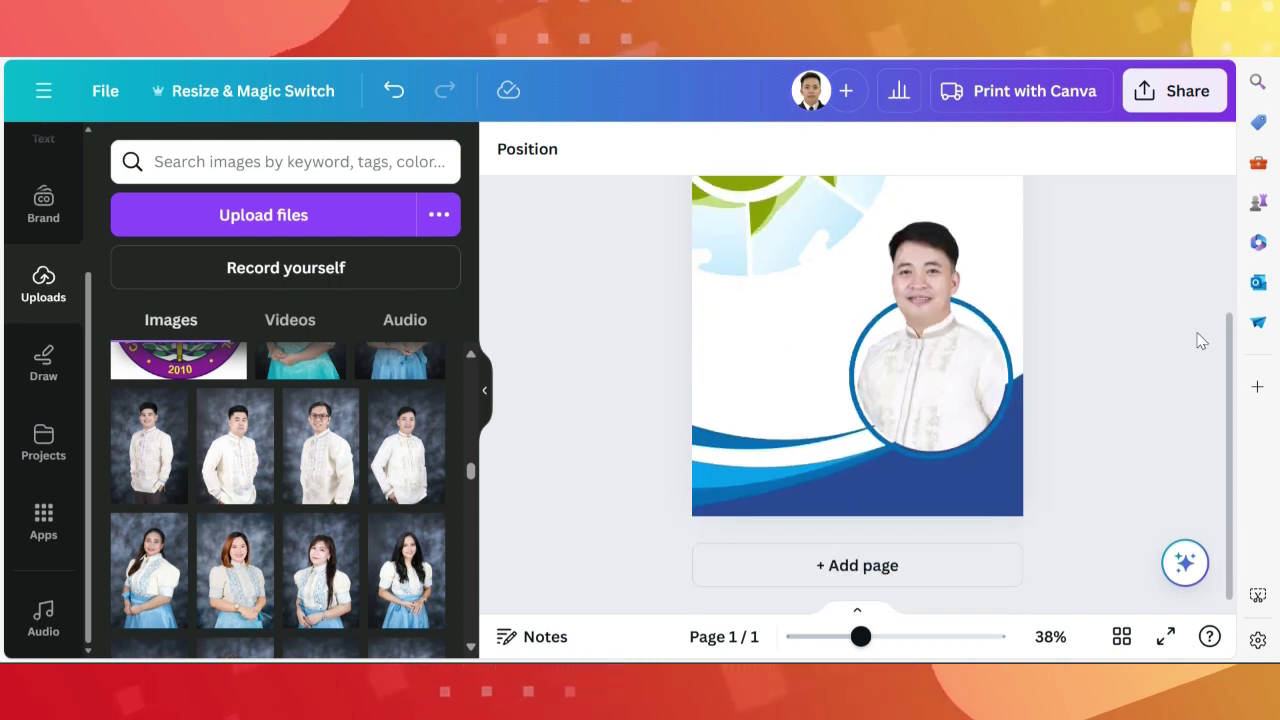
scroll(1150, 330, "up", 1)
scroll(657, 476, "down", 1)
scroll(1100, 560, "down", 1)
left_click(780, 446)
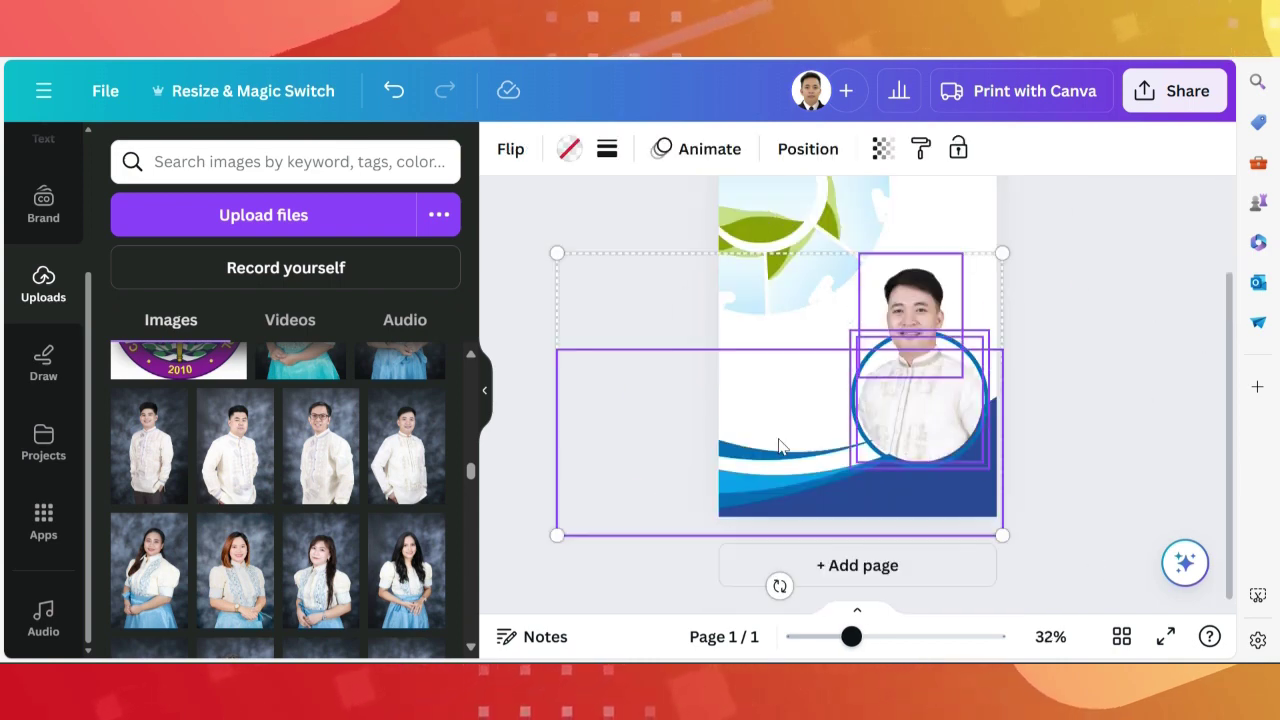
left_click_drag(869, 319, 875, 316)
left_click(1108, 420)
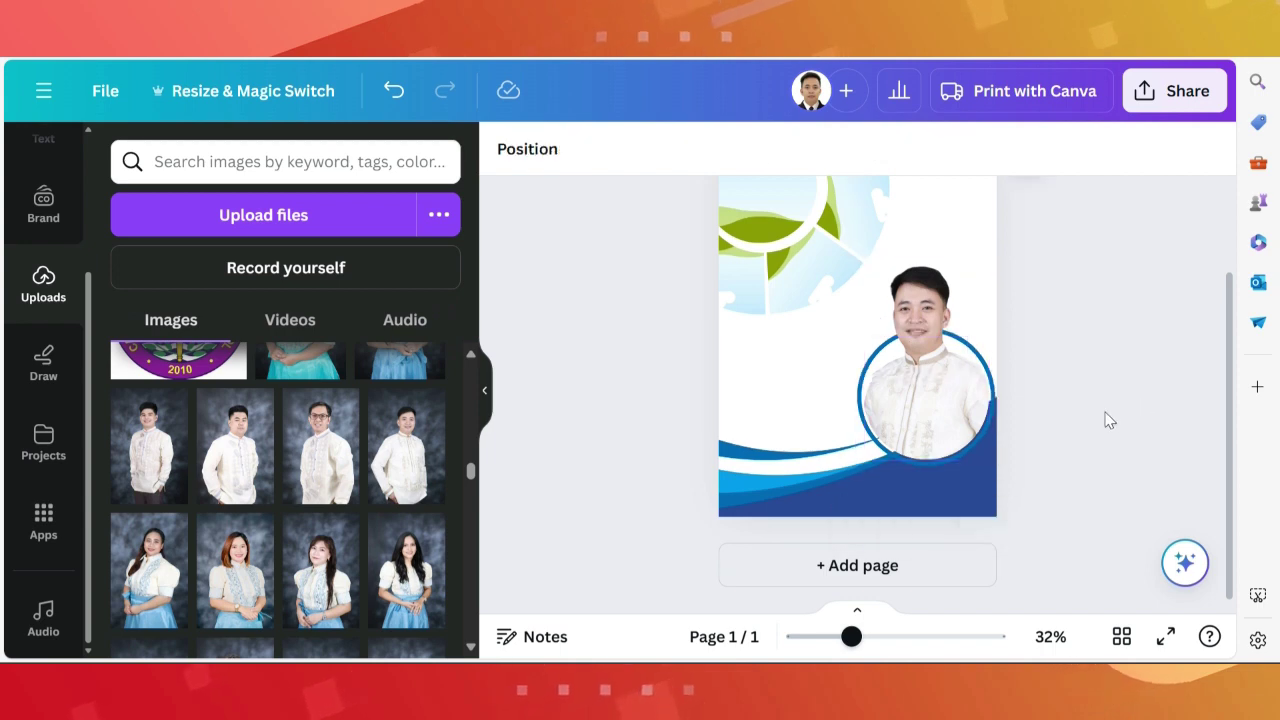
Regroup the portrait with its circle frame and align the group to the page's right edge.
left_click_drag(1150, 467, 850, 240)
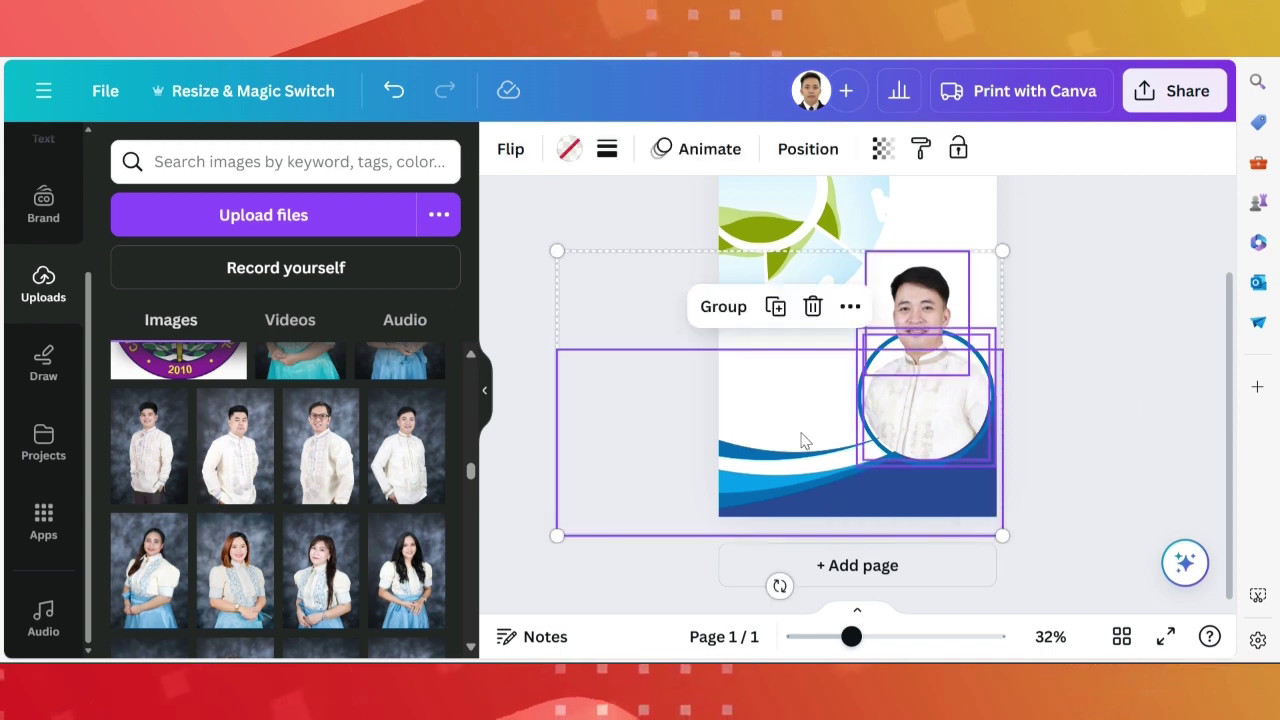
left_click_drag(929, 383, 934, 387)
key("ctrl+z")
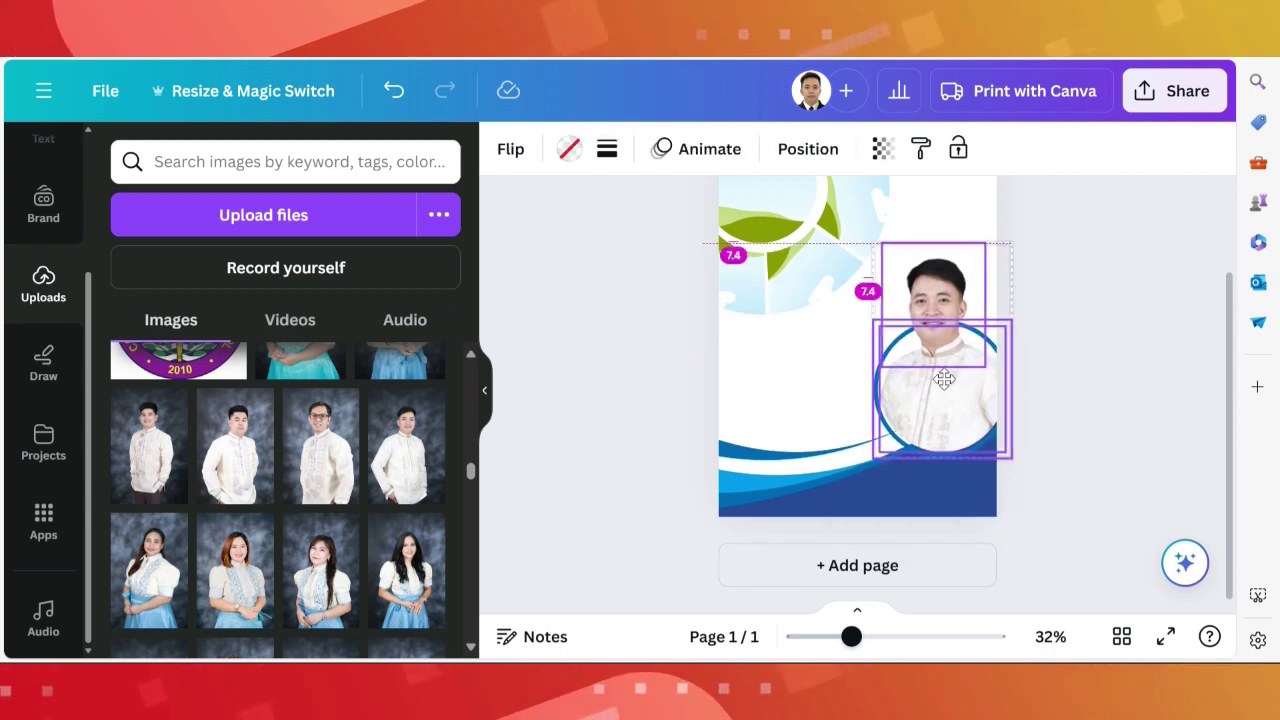
left_click(1101, 451)
scroll(1101, 451, "up", 2)
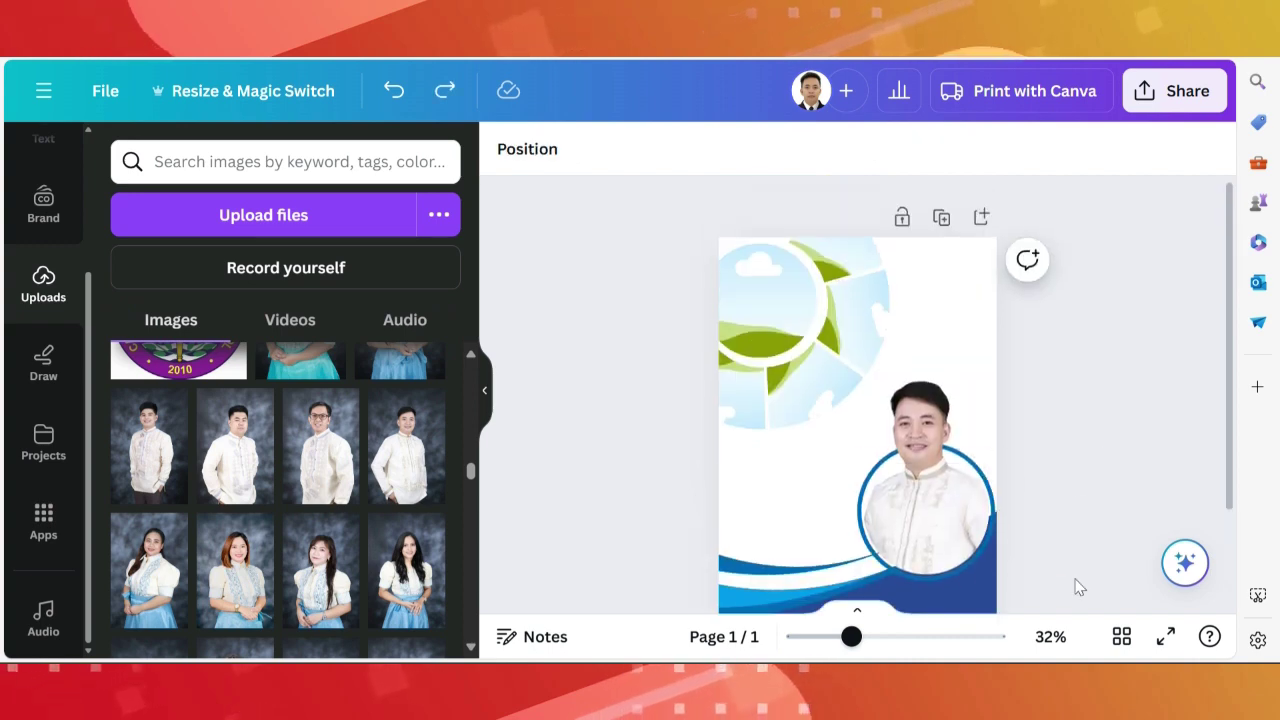
left_click_drag(1074, 586, 918, 441)
left_click(866, 309)
left_click_drag(950, 482, 943, 403)
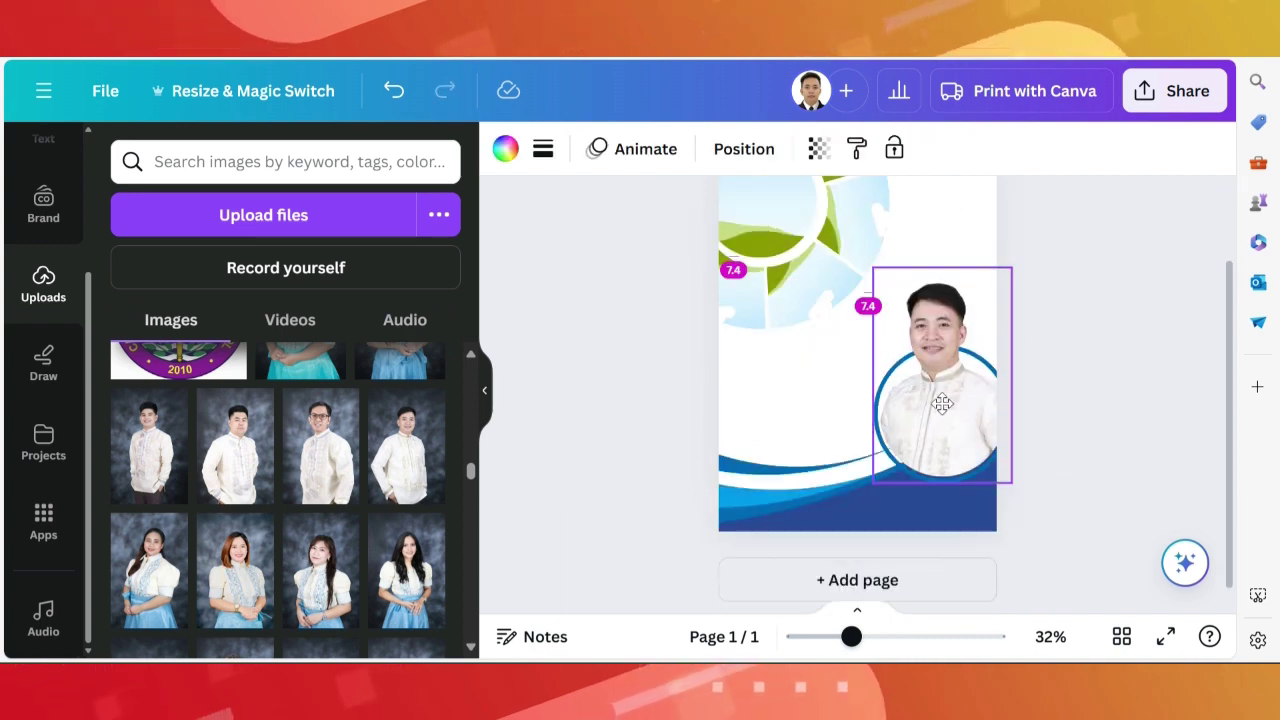
Reopen Uploads and marquee-select, then deselect, the sun shape's pieces.
left_click(50, 385)
left_click(50, 305)
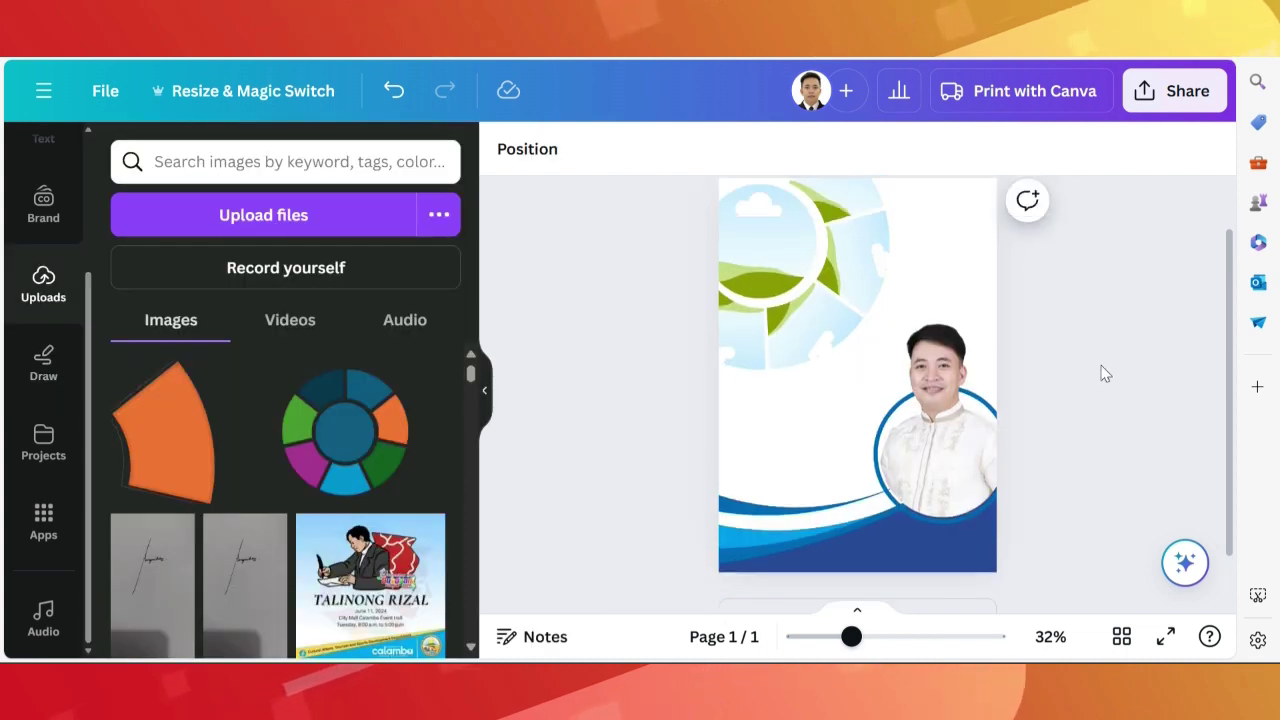
left_click_drag(550, 463, 890, 150)
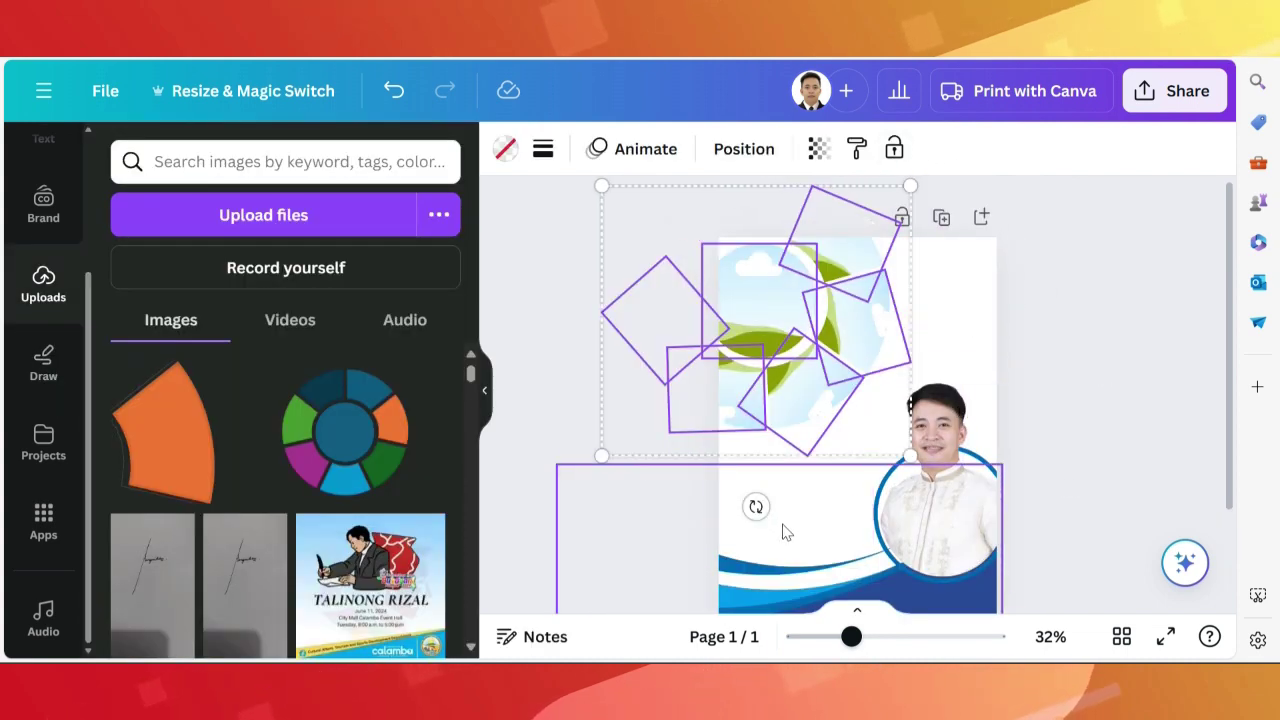
left_click(1068, 380)
key("ctrl+z")
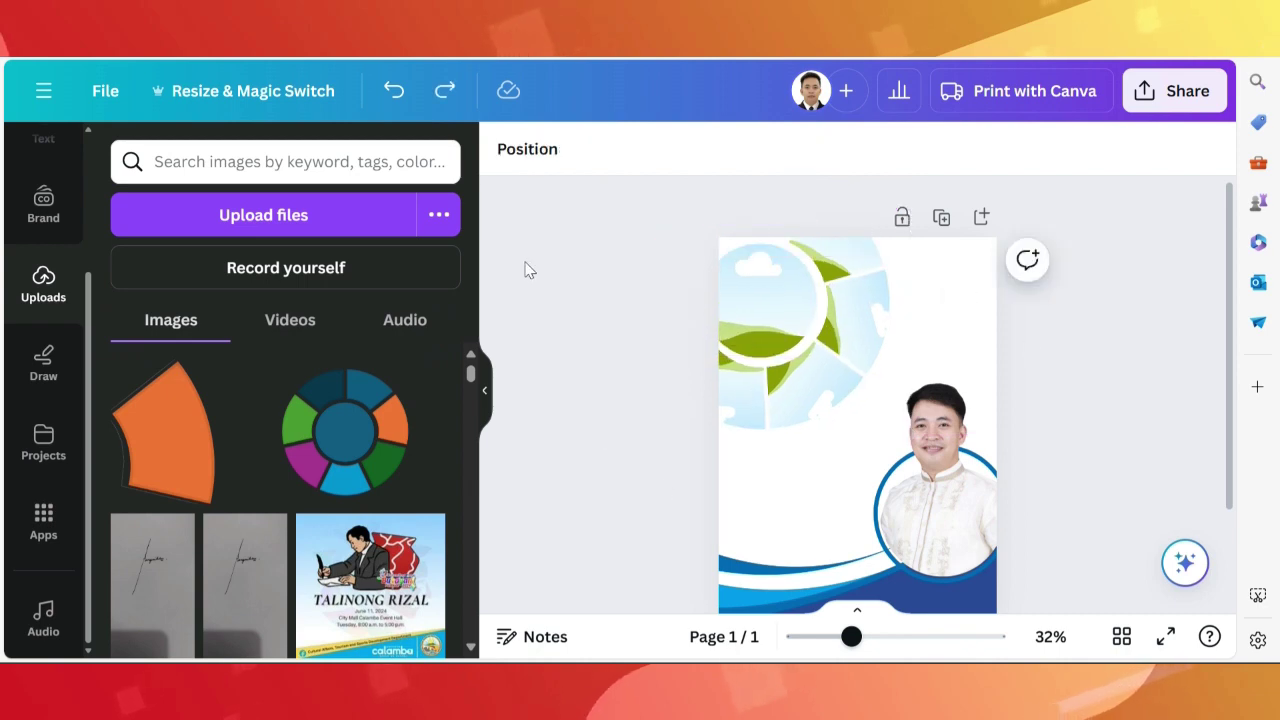
scroll(890, 360, "down", 3)
left_click_drag(714, 400, 887, 450)
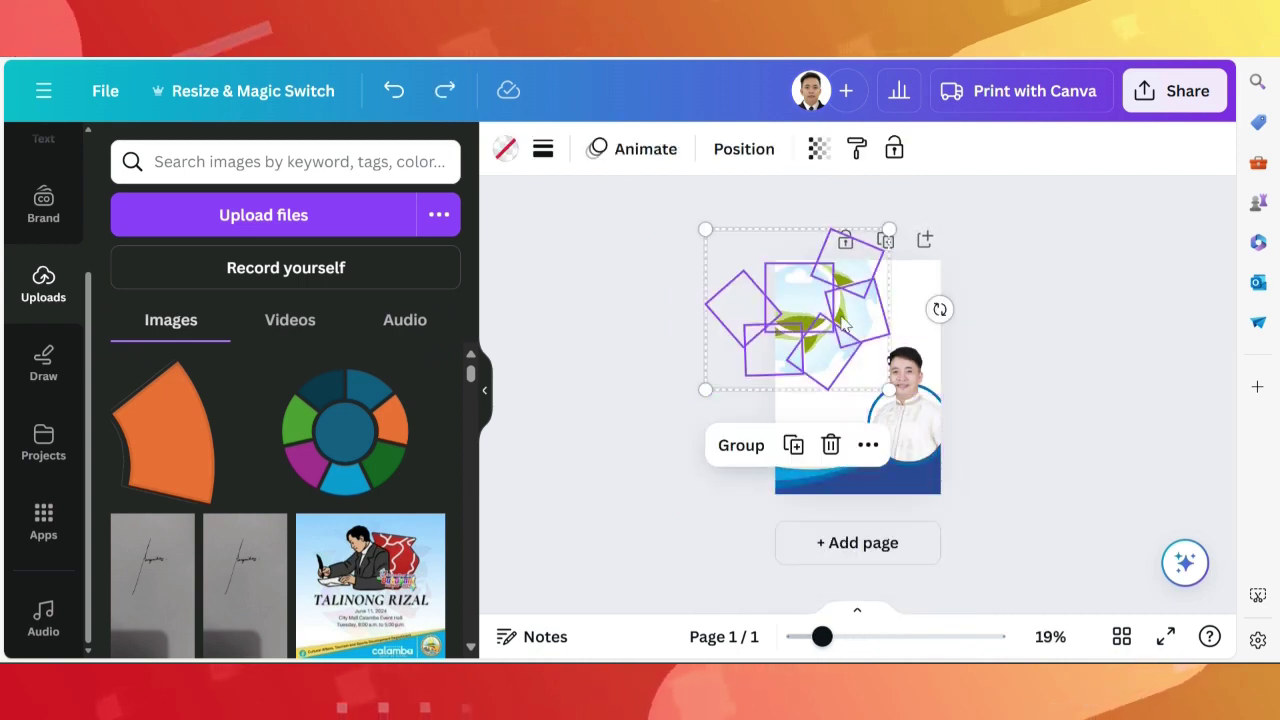
scroll(847, 326, "up", 3)
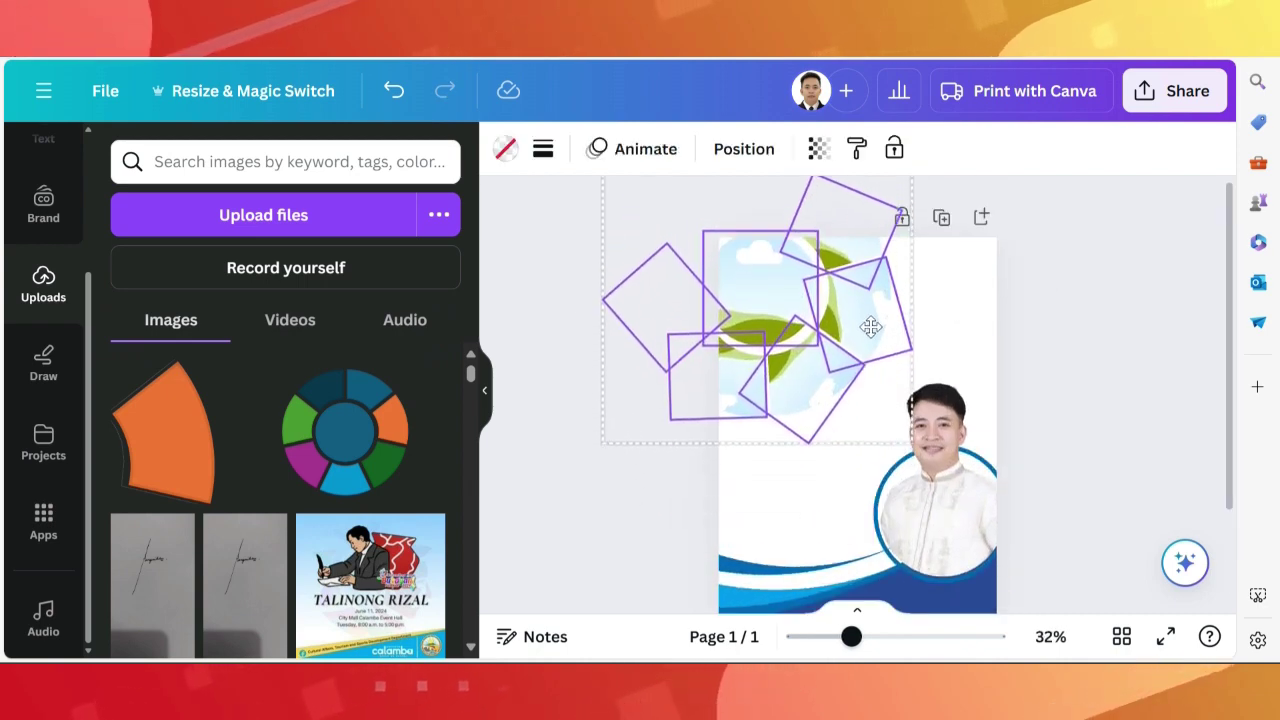
left_click(1088, 443)
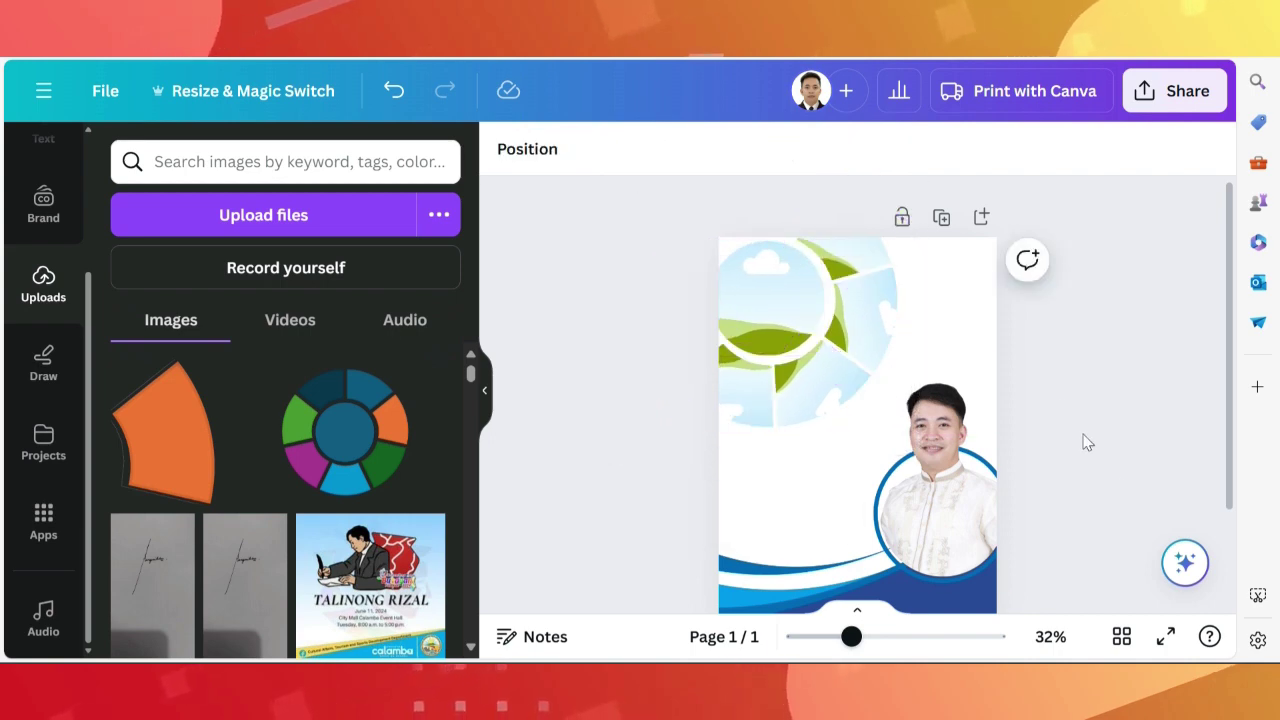
Scroll the uploaded images down to the classroom activity photos.
scroll(1090, 480, "down", 2)
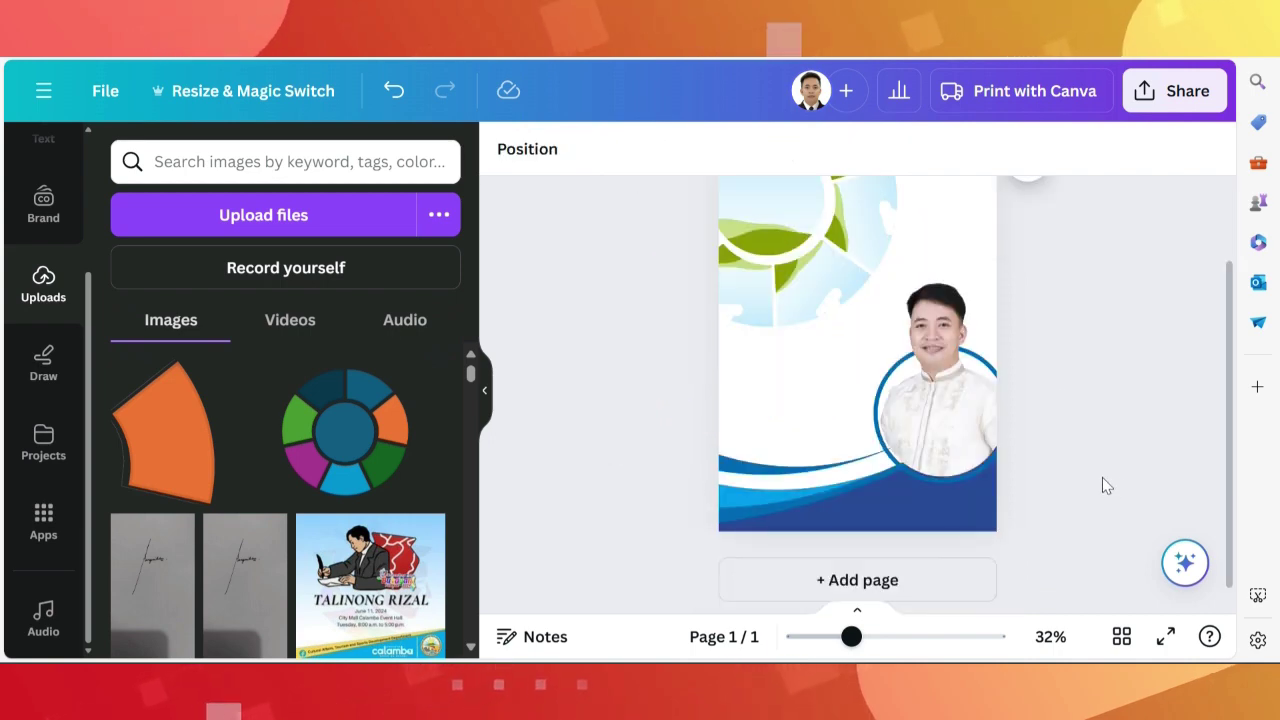
scroll(368, 475, "down", 5)
scroll(368, 475, "down", 5)
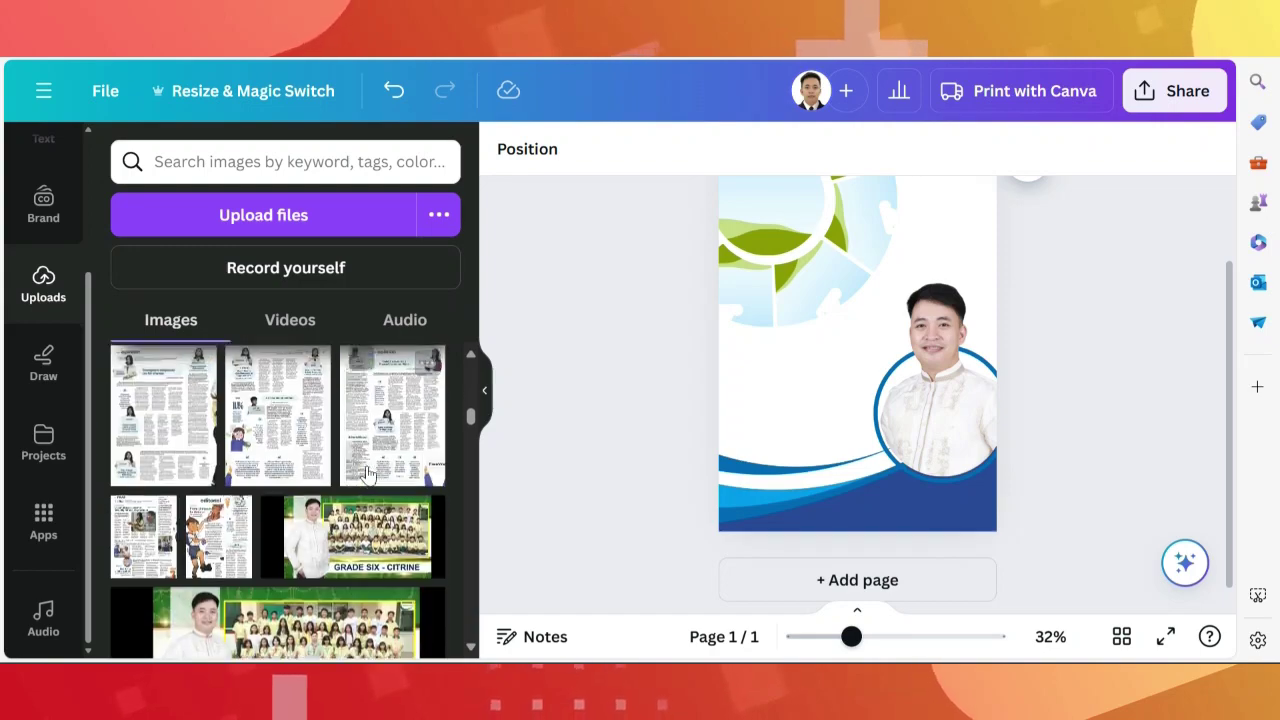
scroll(368, 475, "down", 5)
scroll(368, 475, "down", 5)
scroll(368, 475, "down", 5)
scroll(368, 475, "down", 5)
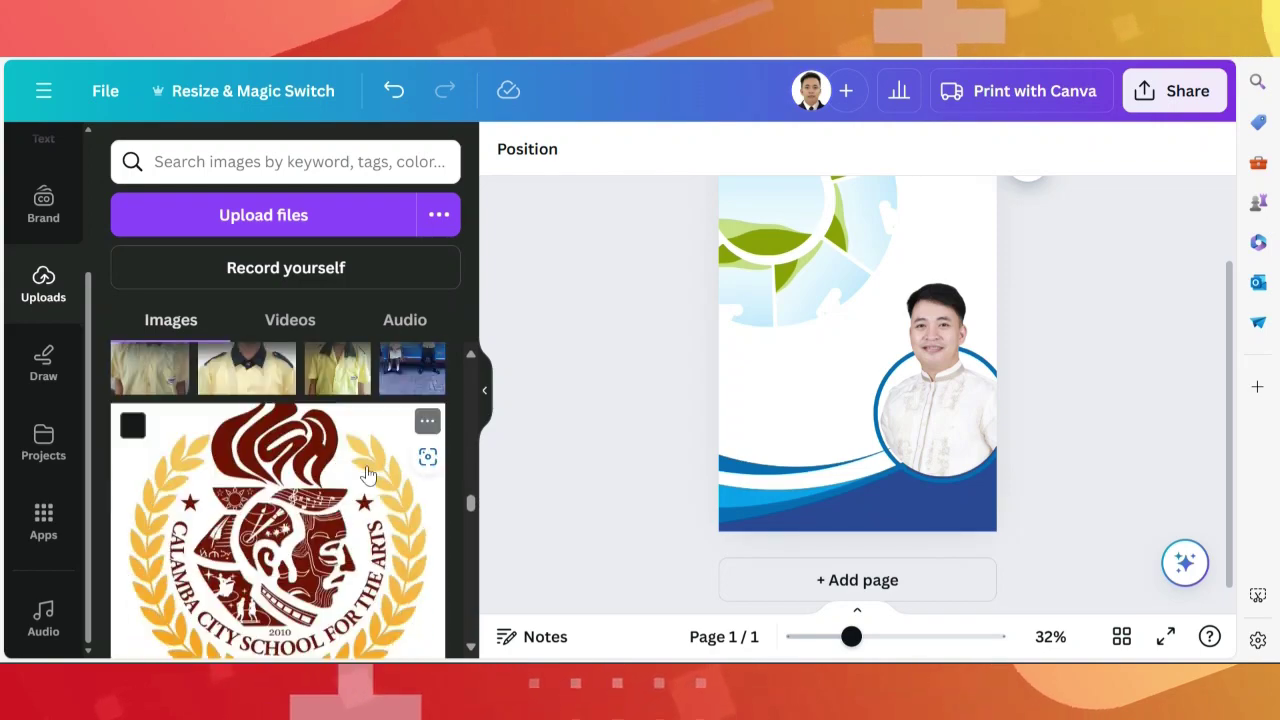
scroll(368, 475, "down", 5)
scroll(368, 475, "down", 5)
scroll(368, 475, "down", 5)
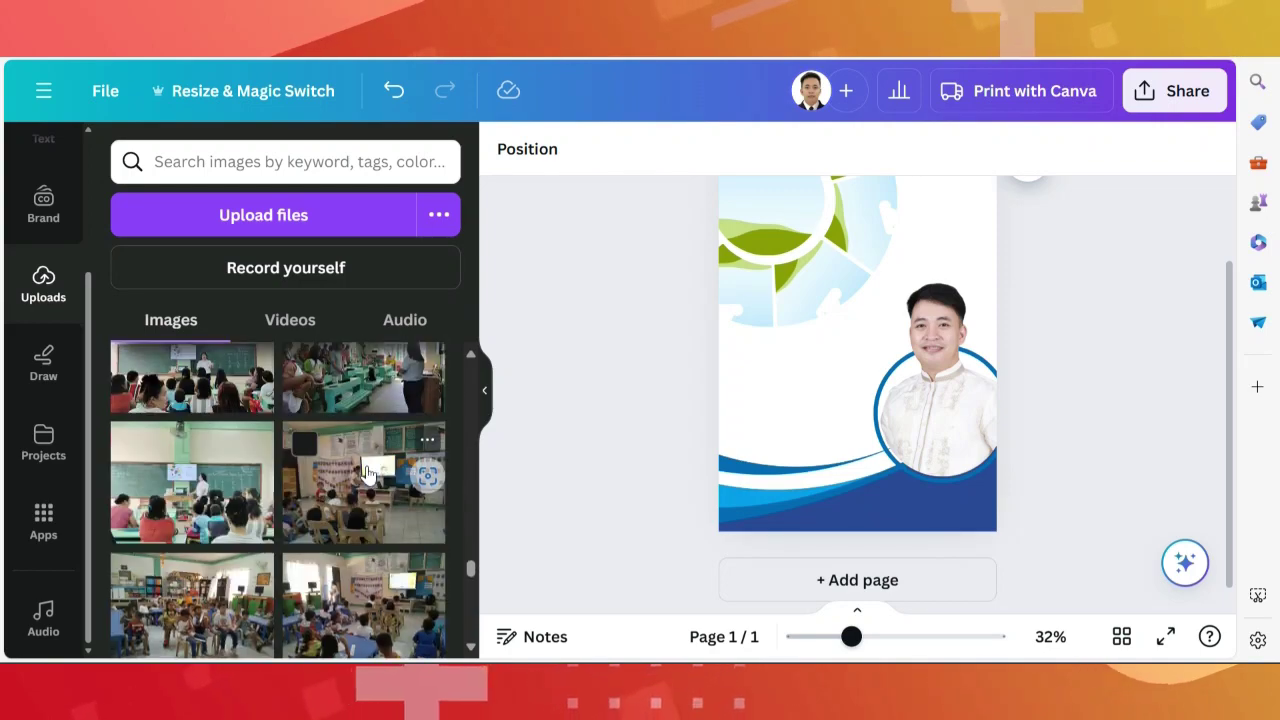
scroll(368, 475, "down", 5)
scroll(372, 520, "down", 5)
scroll(377, 521, "down", 5)
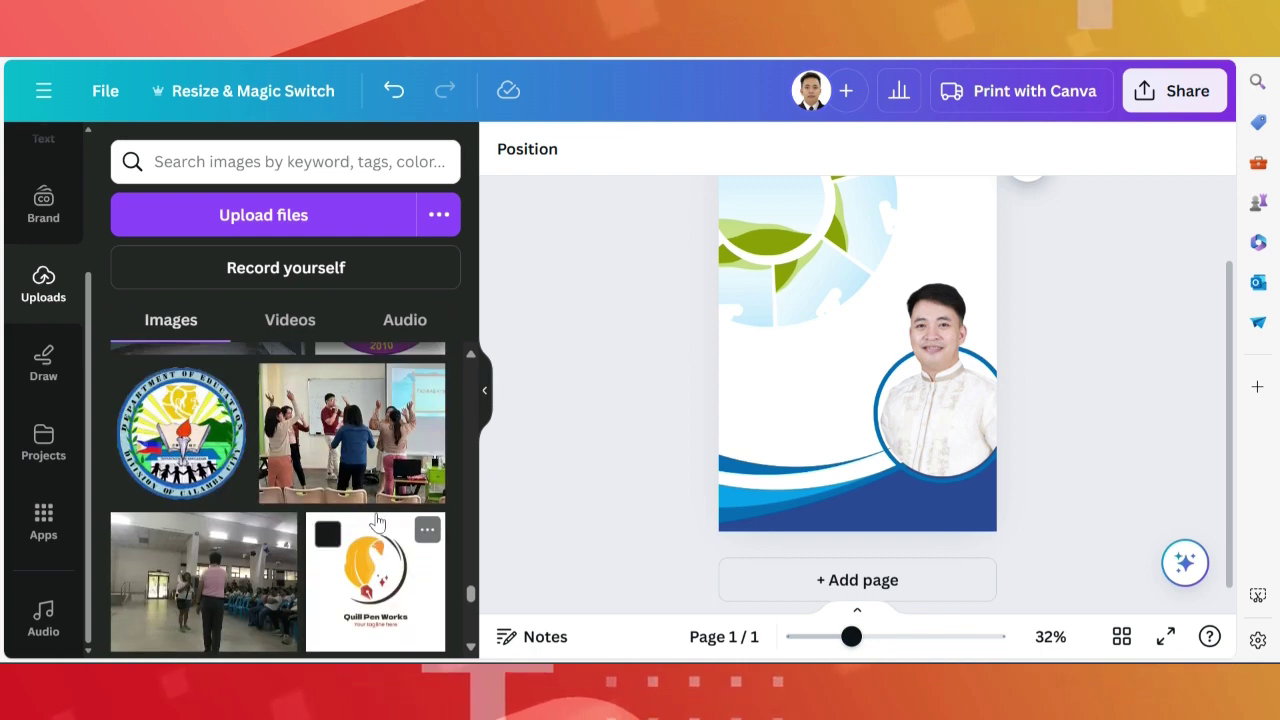
Place a classroom photo in a lower collage frame, rotated upright and enlarged within its crop.
left_click_drag(410, 430, 756, 427)
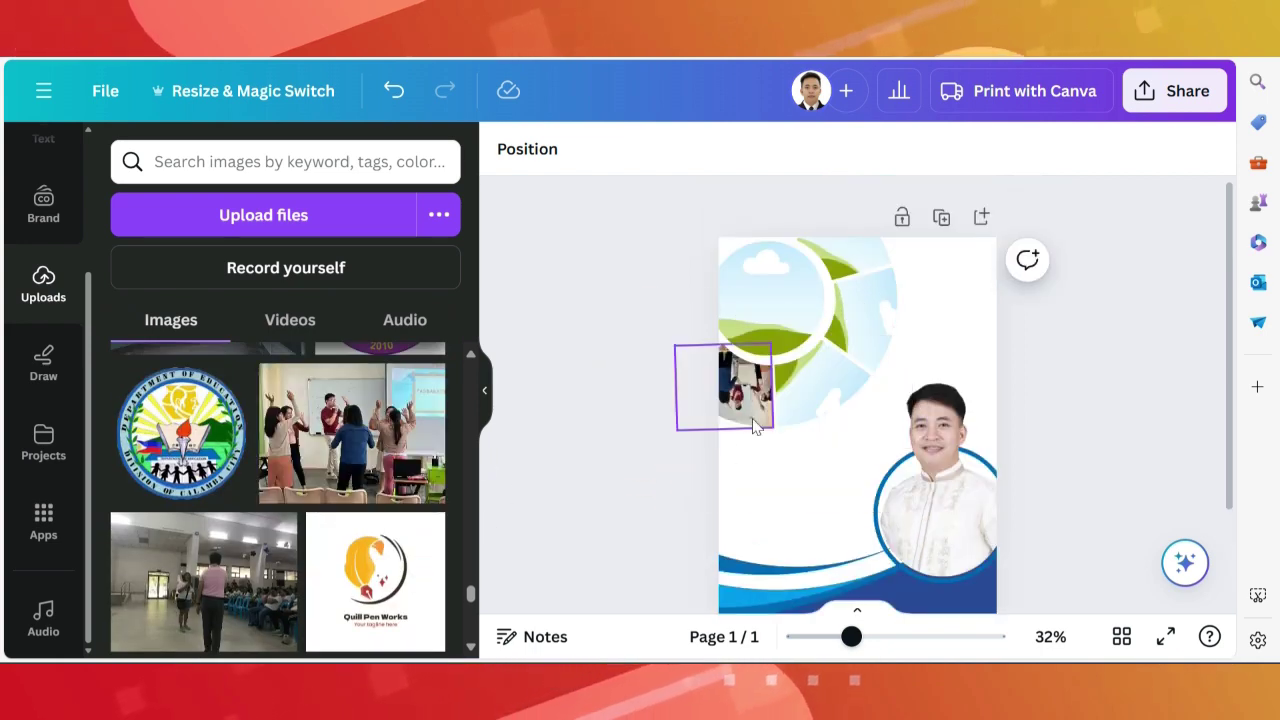
double_click(750, 405)
left_click_drag(717, 308, 739, 514)
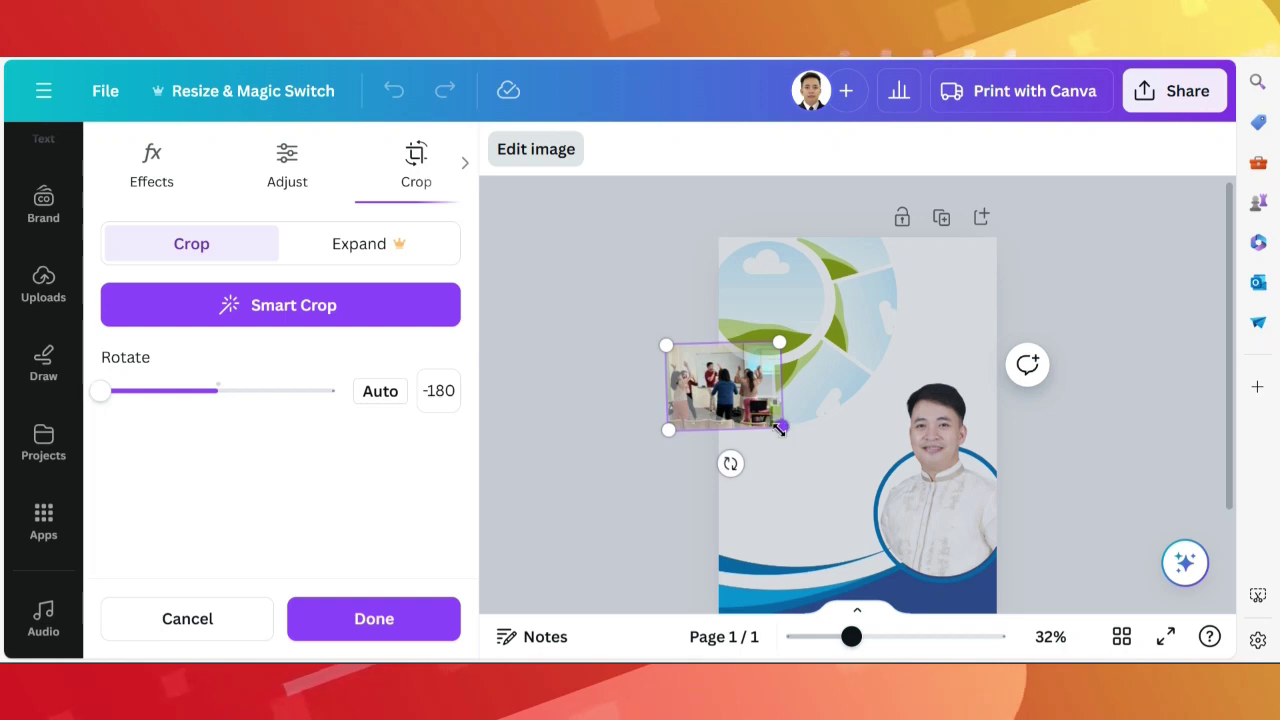
left_click_drag(781, 428, 832, 469)
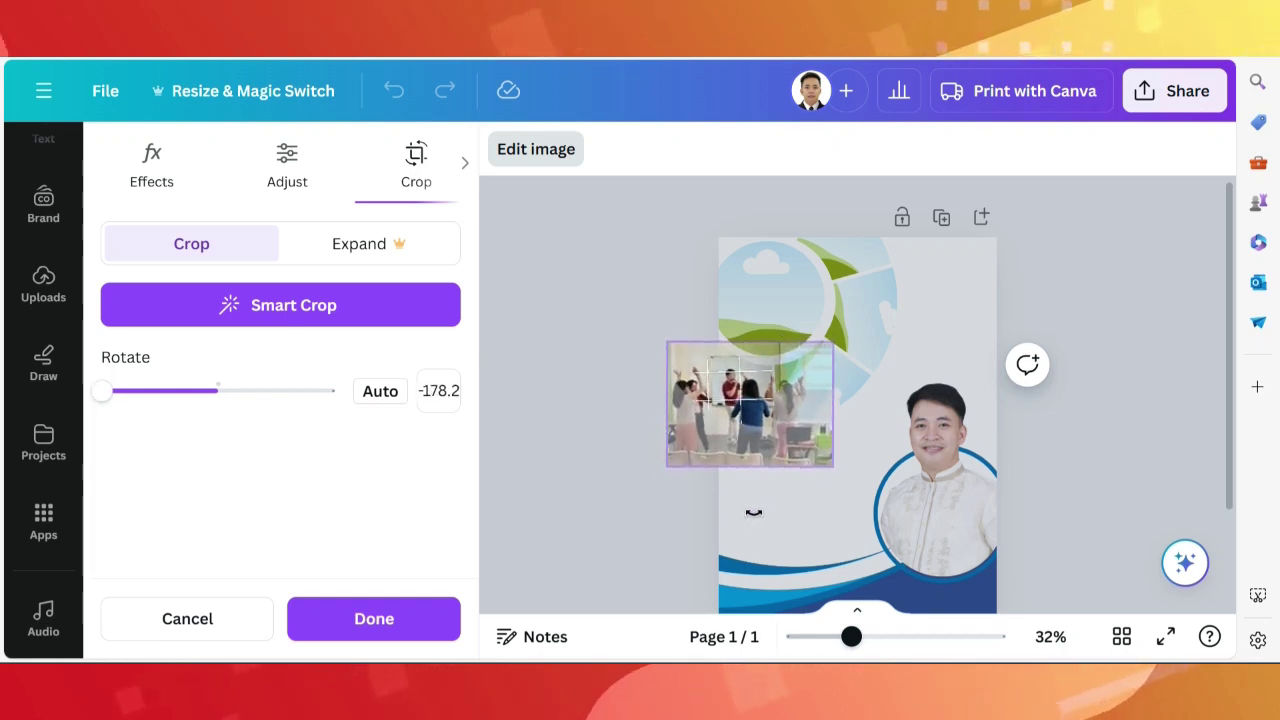
left_click(662, 522)
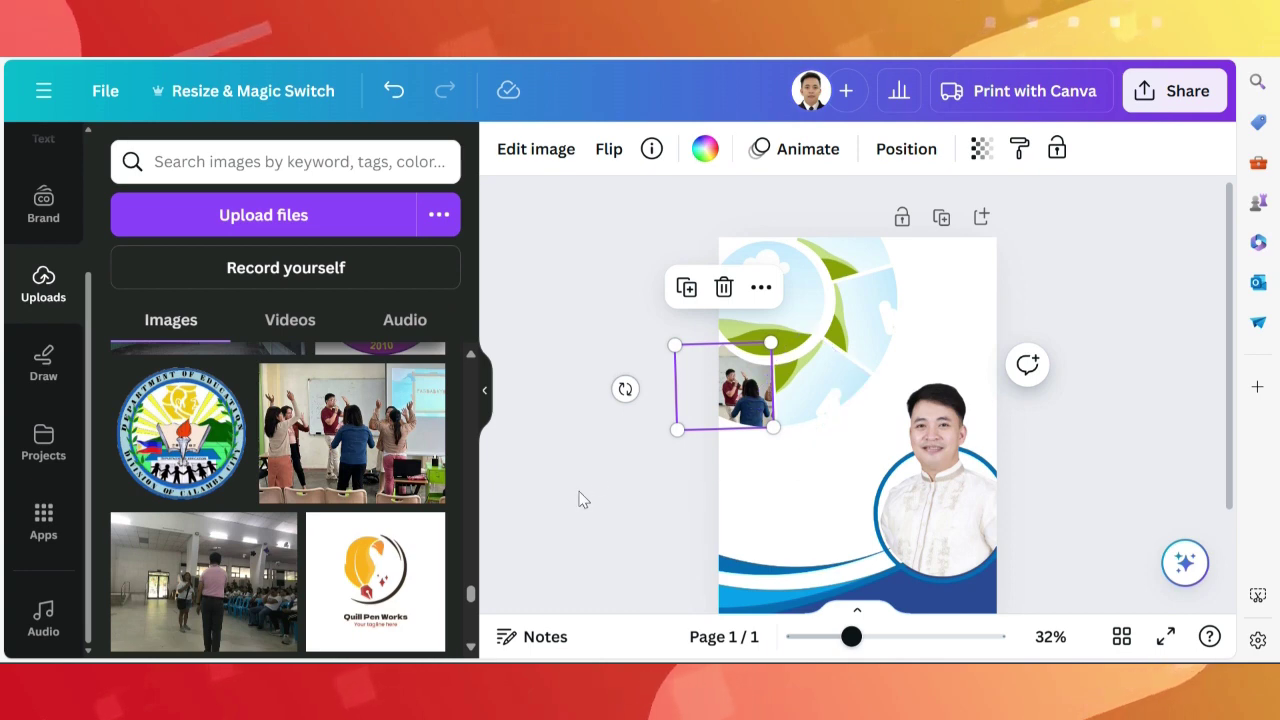
Select the diamond-shaped sun piece and try a photo in it, undoing the placement.
left_click(718, 154)
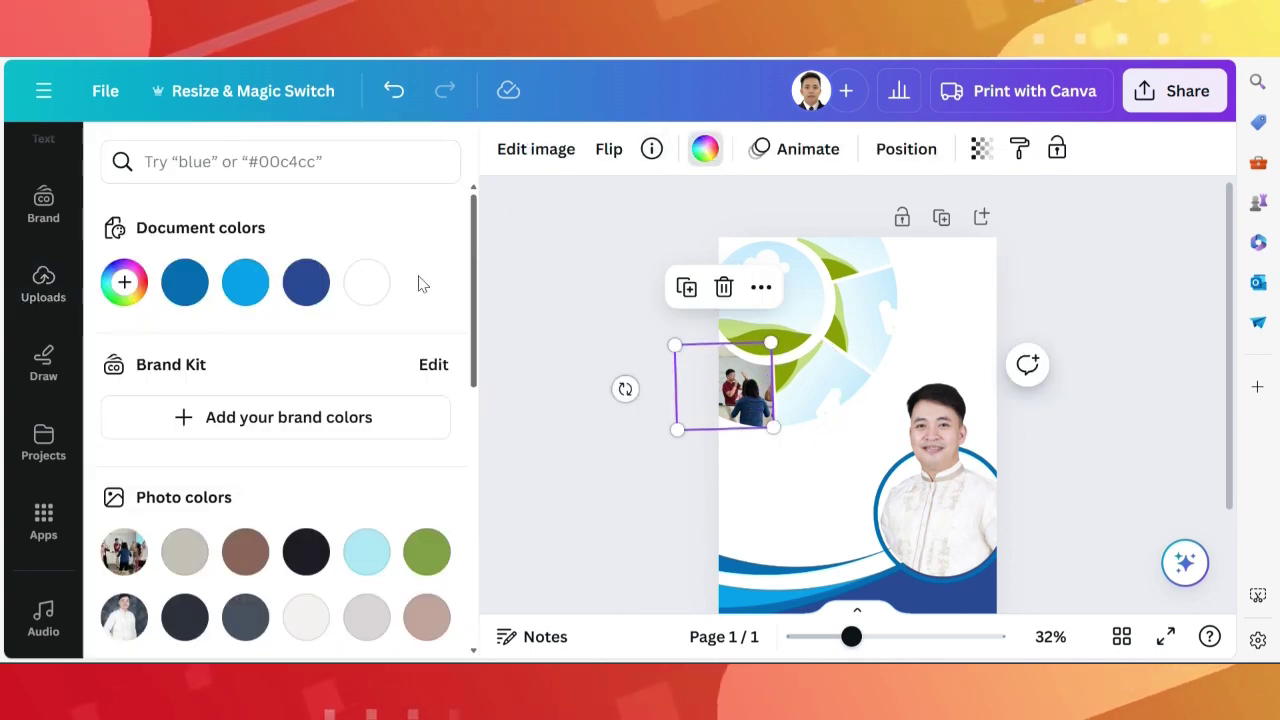
left_click(581, 514)
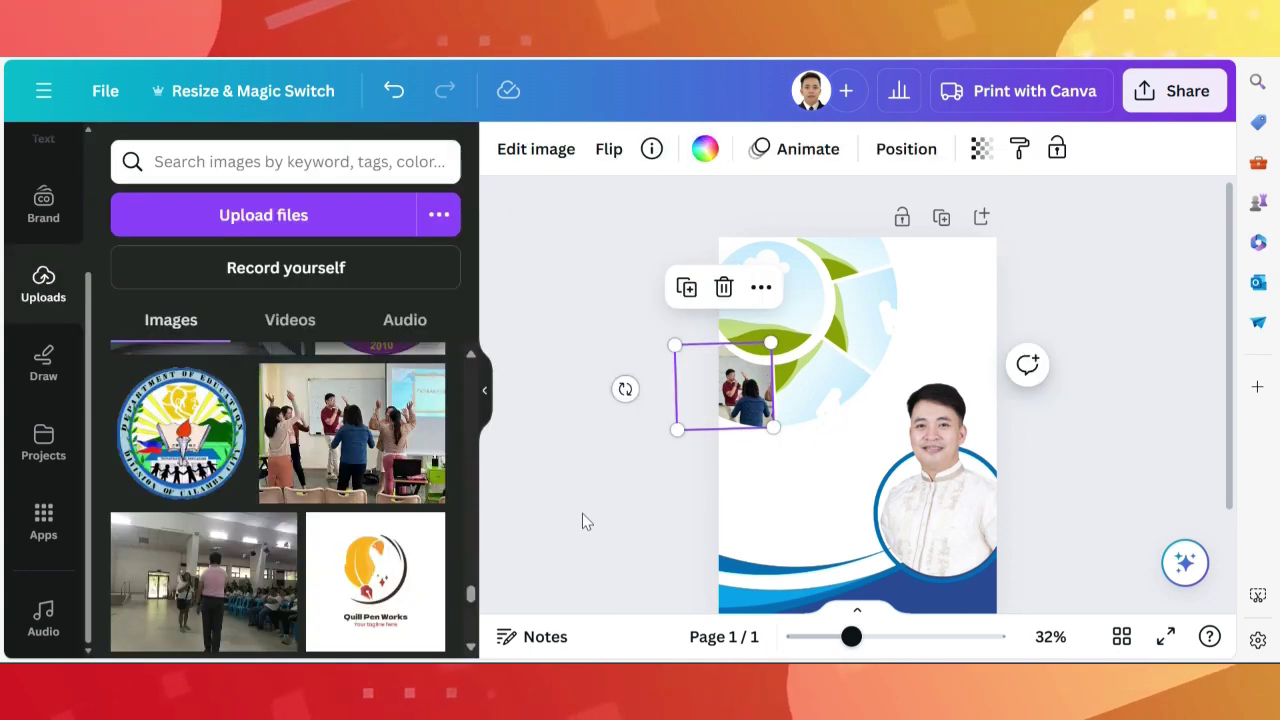
right_click(735, 398)
left_click(815, 420)
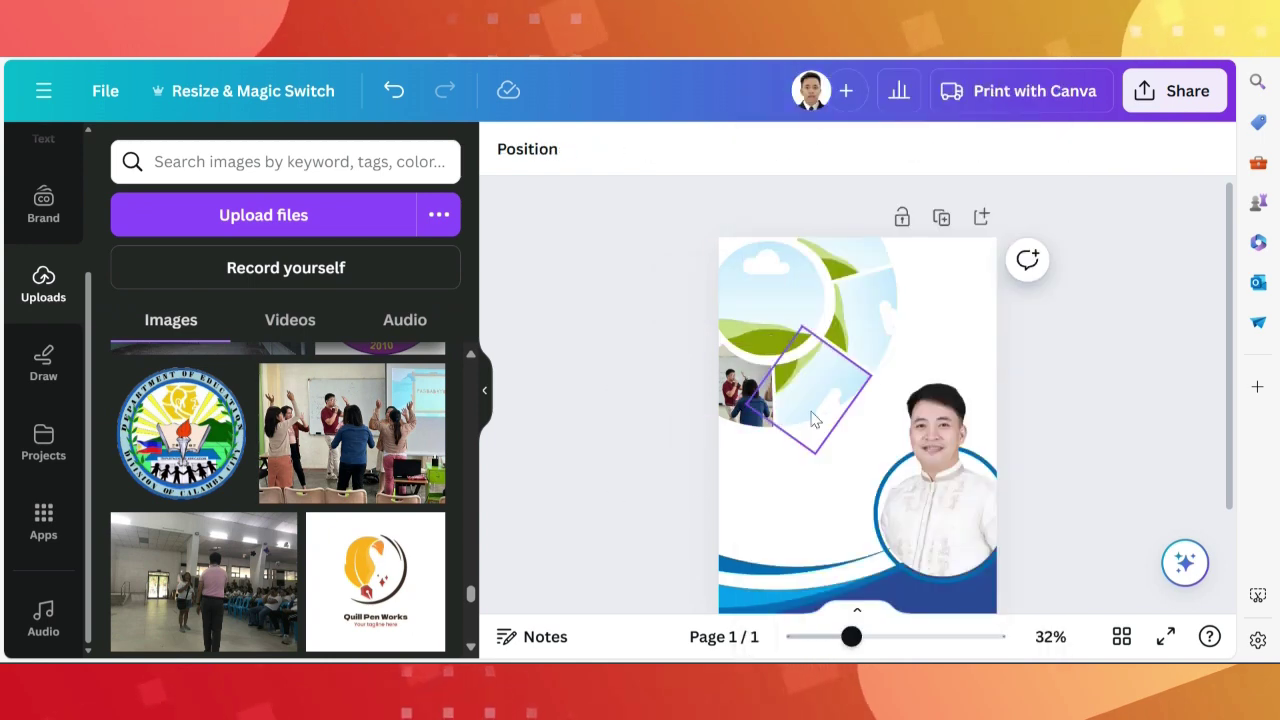
left_click(775, 424)
left_click(507, 152)
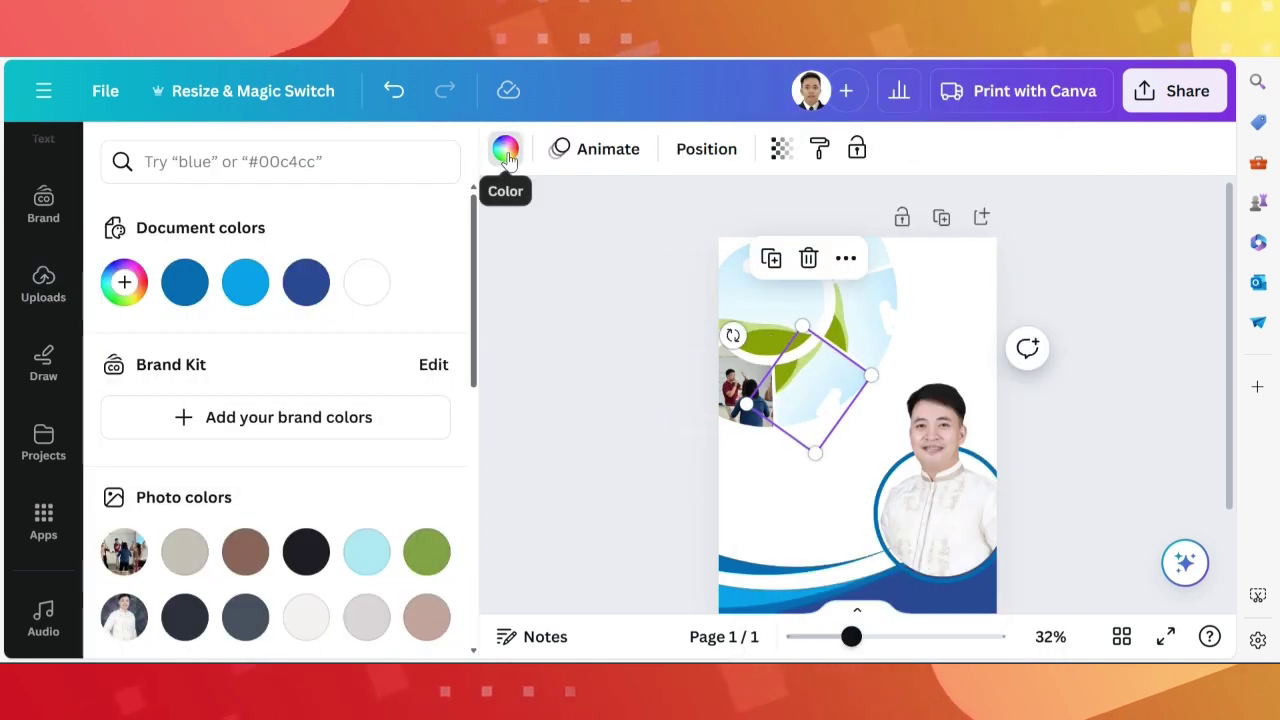
key("Escape")
left_click_drag(352, 432, 772, 383)
key("ctrl+z")
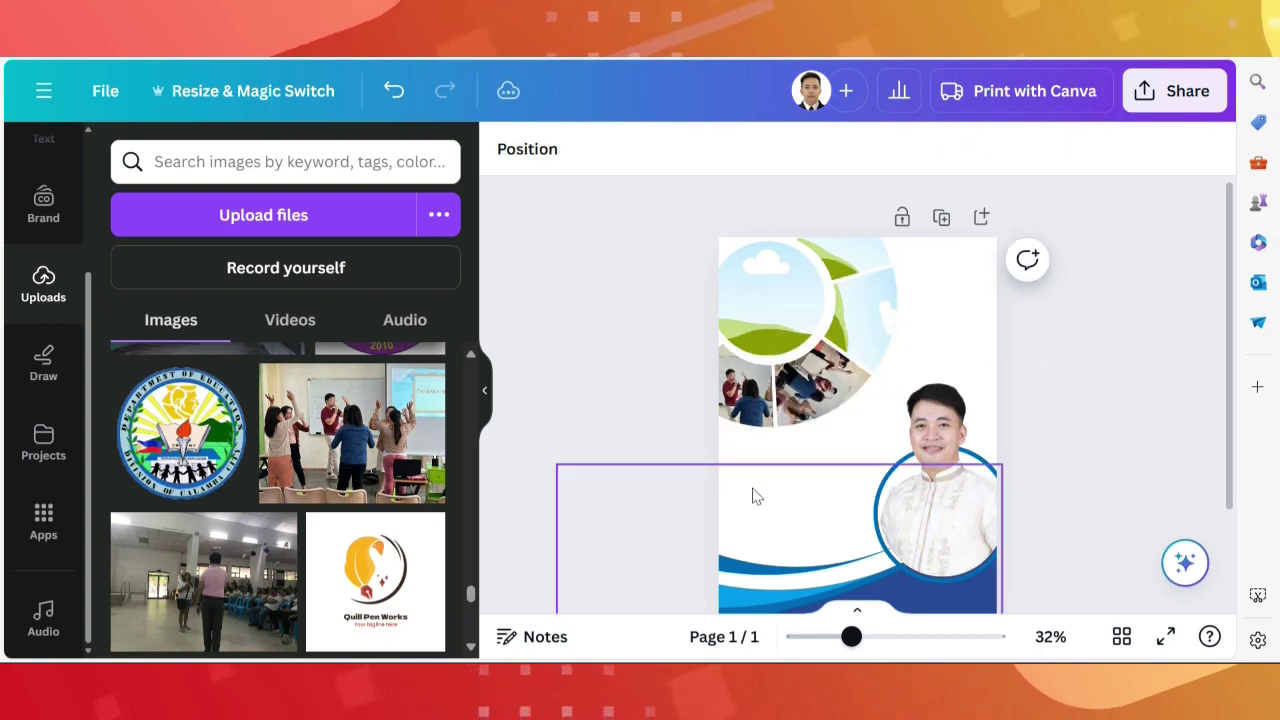
scroll(862, 469, "up", 3)
scroll(355, 430, "down", 10)
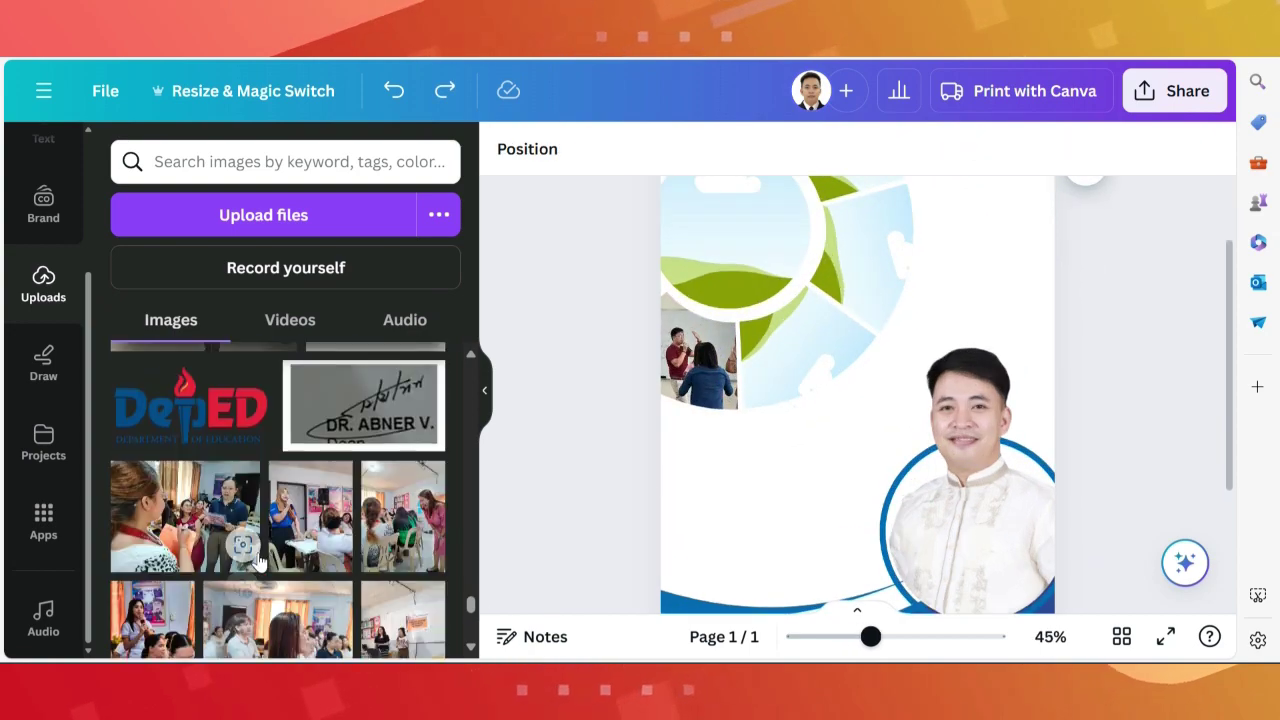
Fill the diamond frame with the group photo, rotated and shifted down-right inside it.
left_click_drag(358, 560, 760, 360)
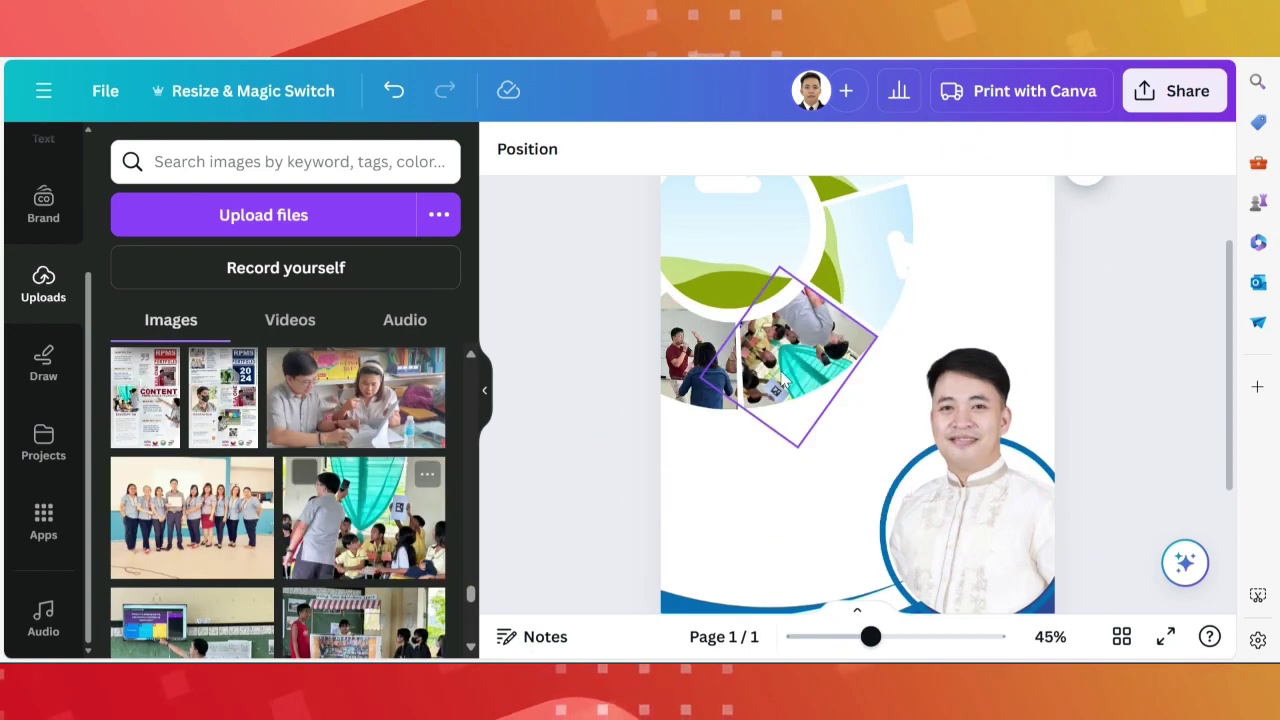
double_click(760, 360)
mouse_move(789, 457)
left_mouse_down()
mouse_move(800, 413)
mouse_move(647, 478)
left_mouse_up()
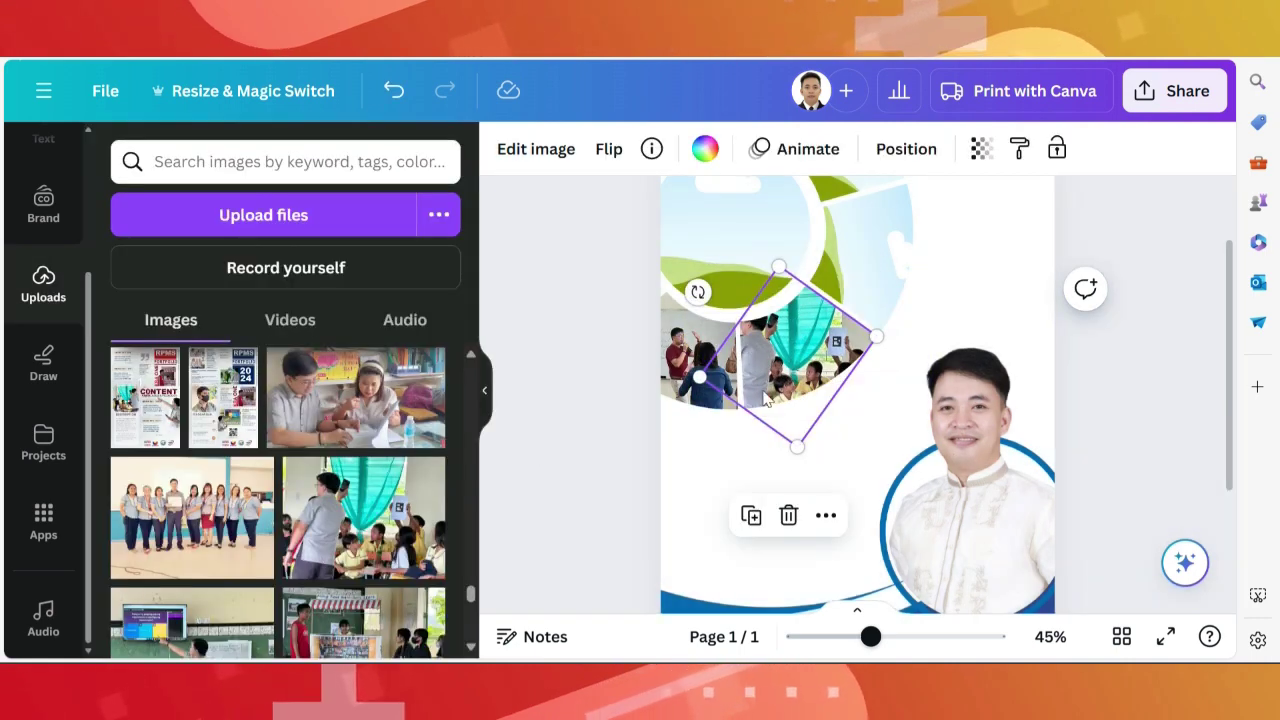
left_click_drag(680, 345, 670, 325)
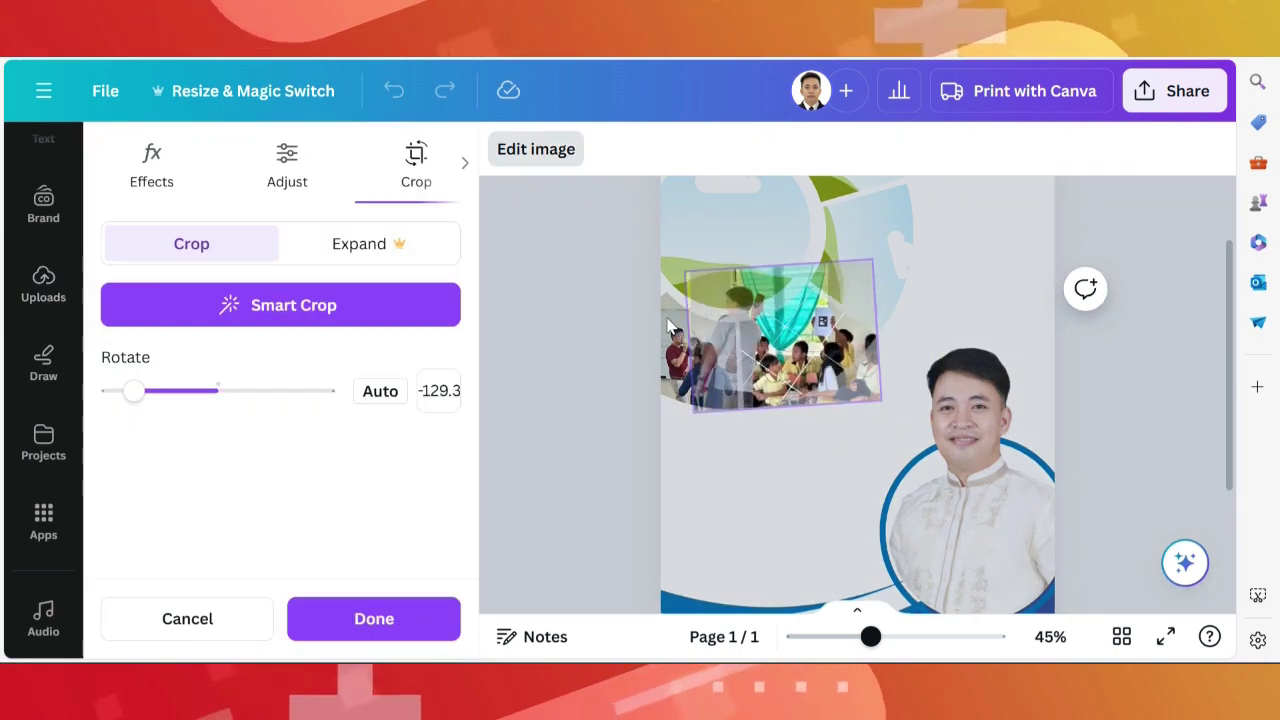
left_click_drag(776, 344, 843, 381)
left_click(585, 440)
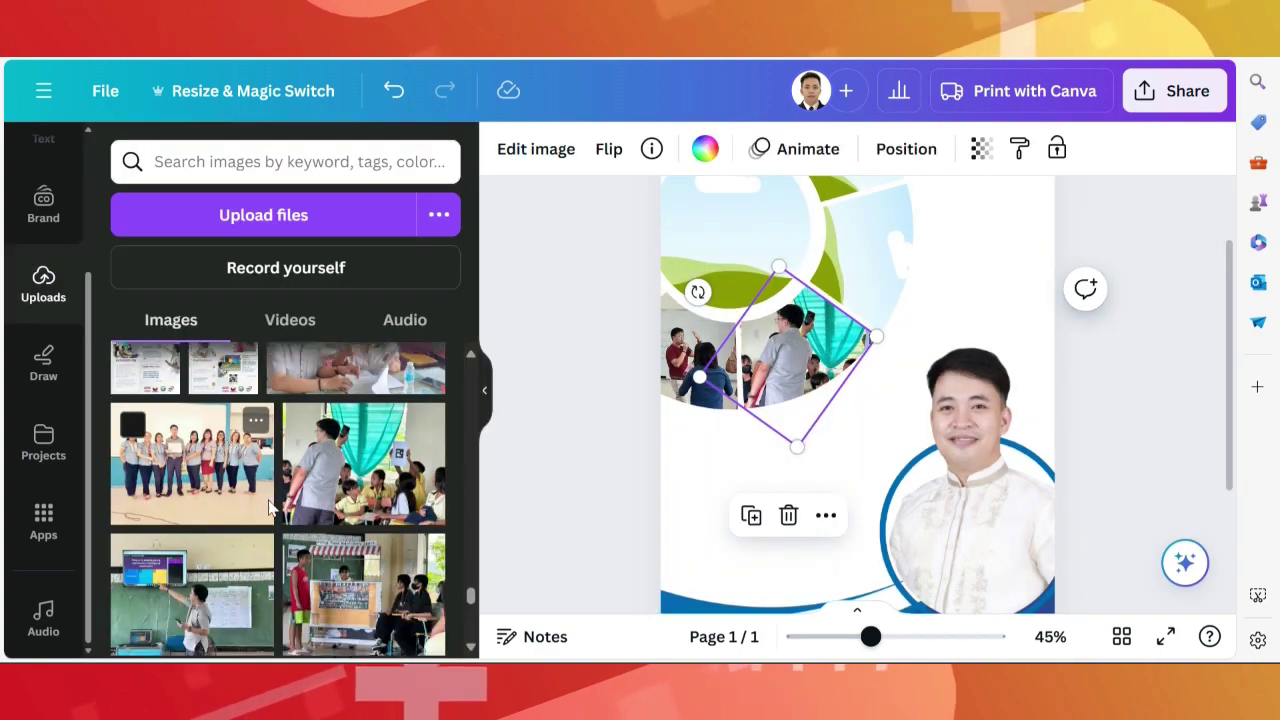
Add the green-board teacher photo to its frame, rotated to suit the frame.
scroll(222, 572, "down", 5)
scroll(222, 572, "down", 10)
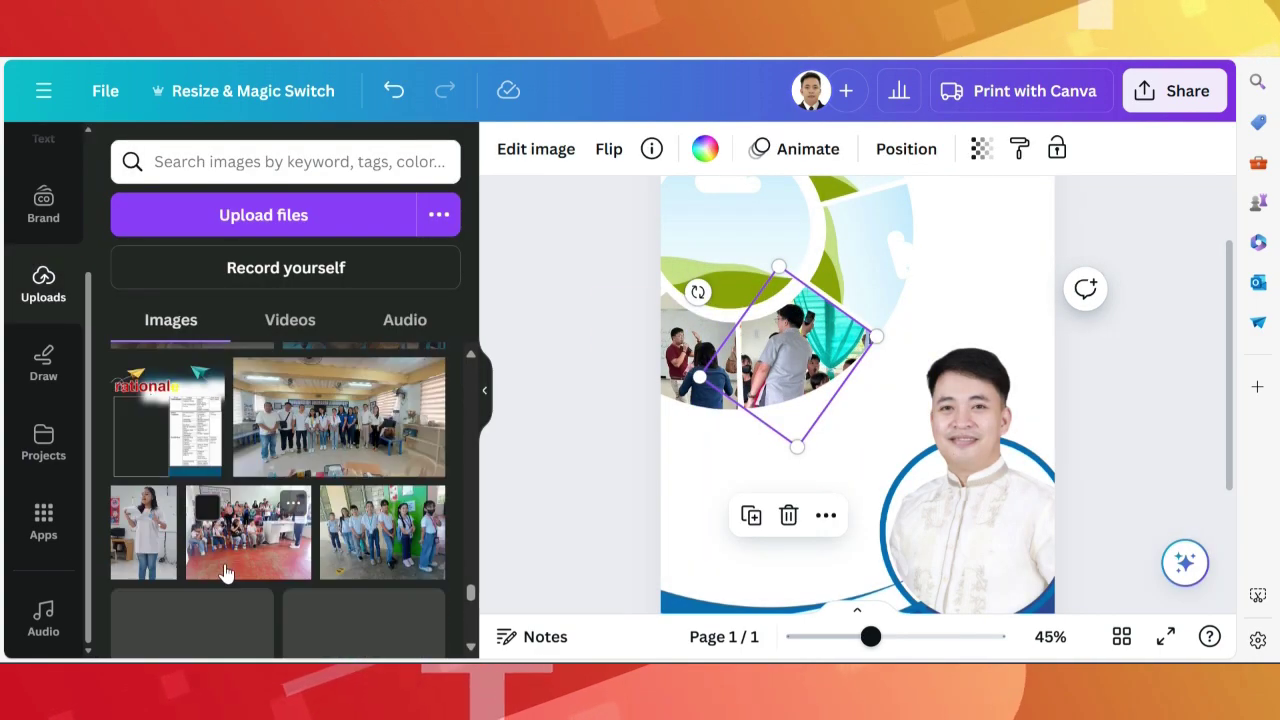
left_click_drag(200, 455, 769, 365)
double_click(769, 365)
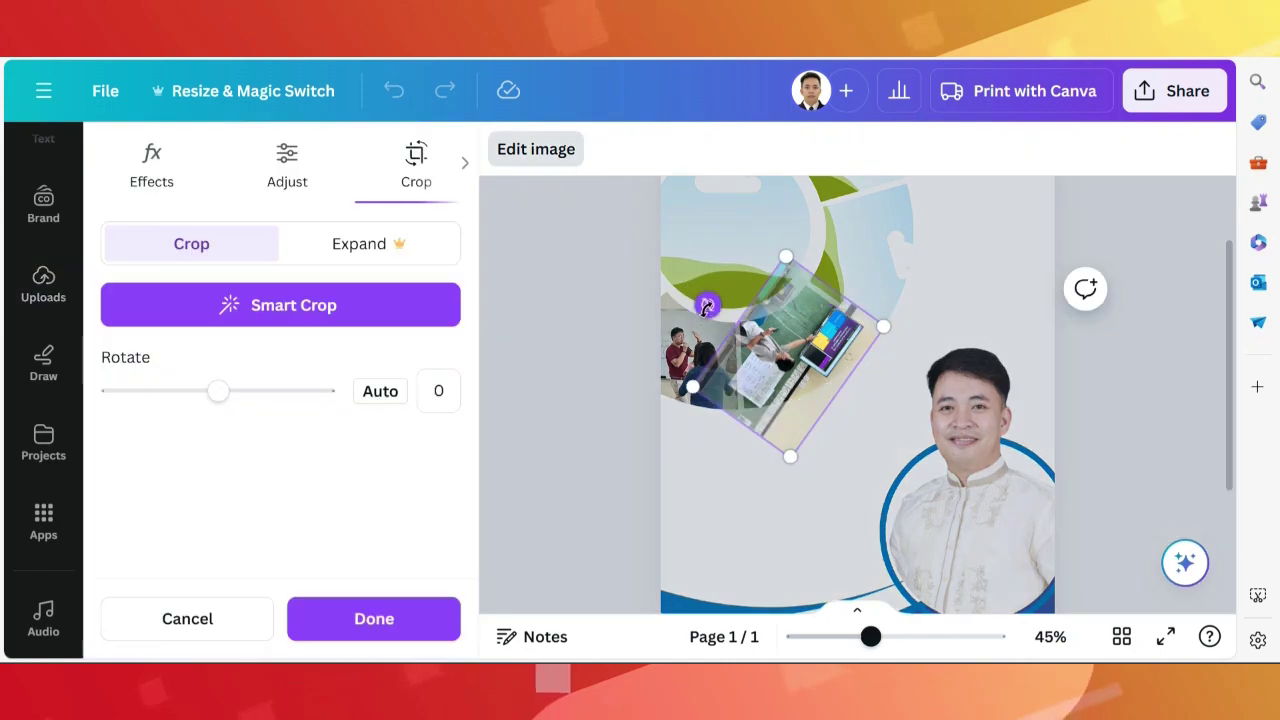
mouse_move(708, 297)
left_mouse_down()
mouse_move(799, 428)
mouse_move(794, 366)
left_mouse_up()
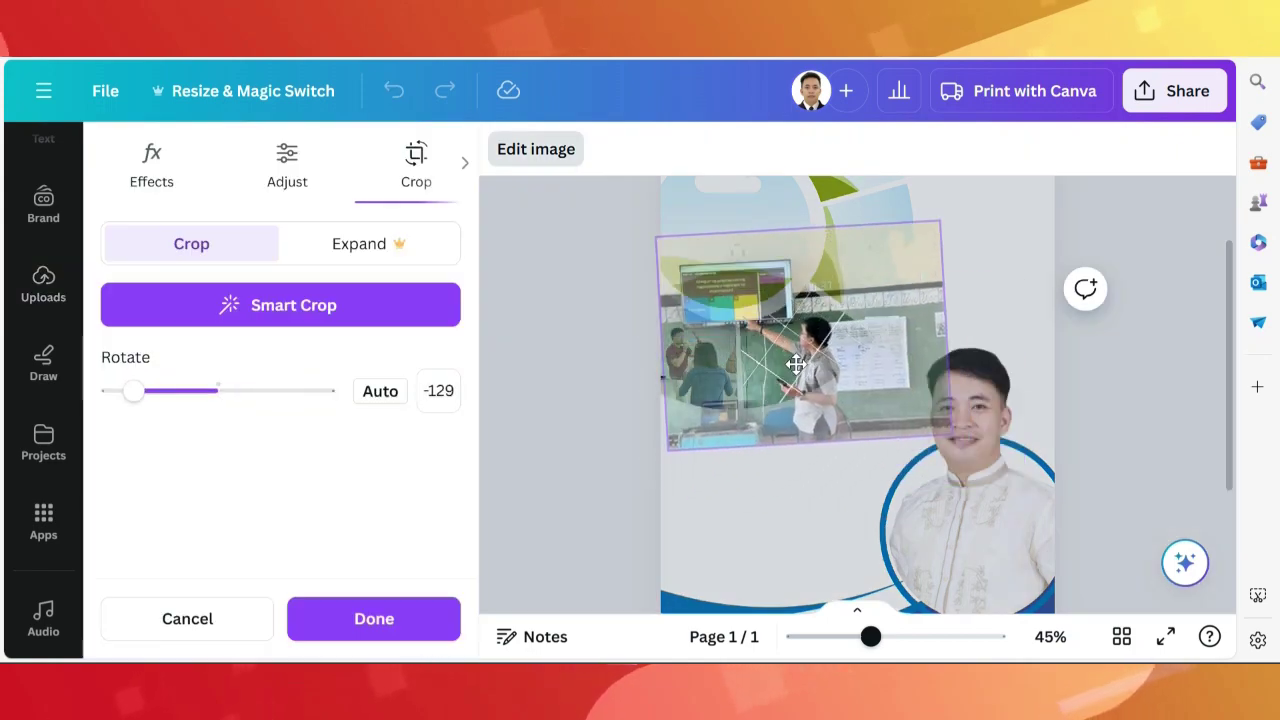
left_click(589, 513)
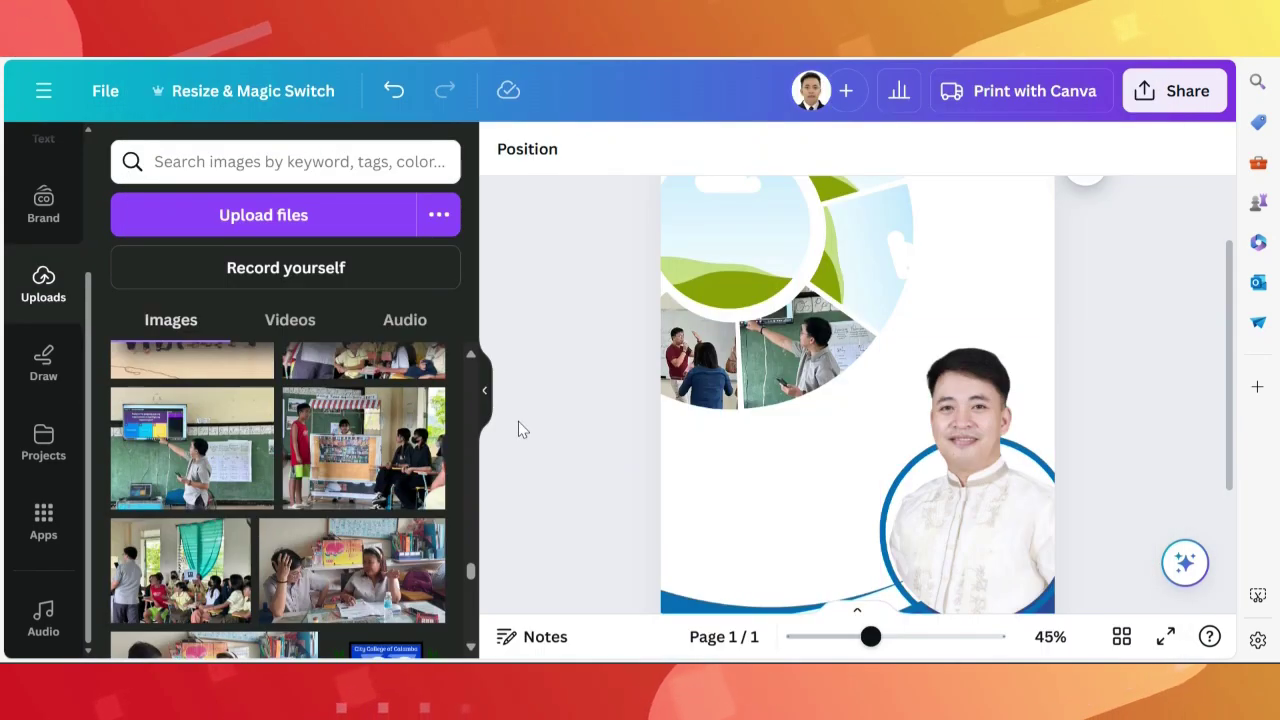
scroll(369, 582, "down", 3)
scroll(369, 582, "down", 3)
scroll(369, 585, "down", 3)
scroll(369, 590, "down", 3)
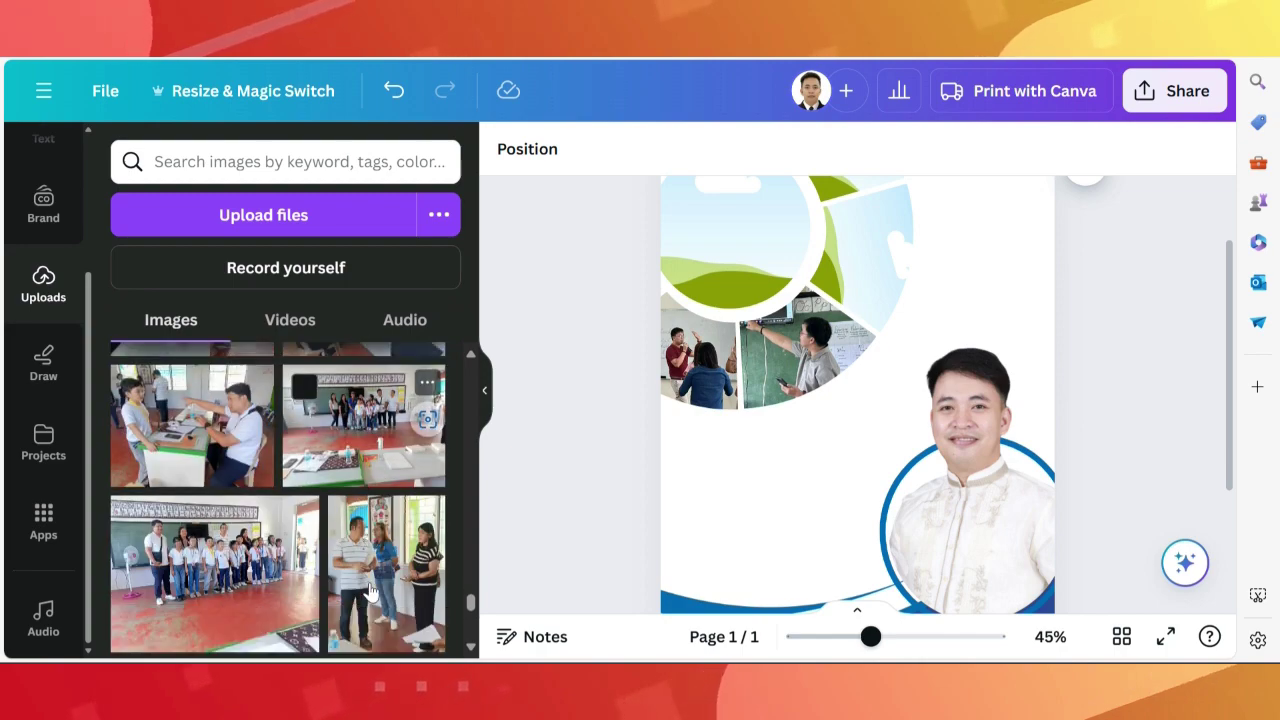
scroll(369, 585, "down", 3)
scroll(462, 556, "down", 3)
scroll(440, 560, "down", 3)
Put the desk photo into the upper-right frame, rotated to fit.
scroll(960, 500, "up", 2)
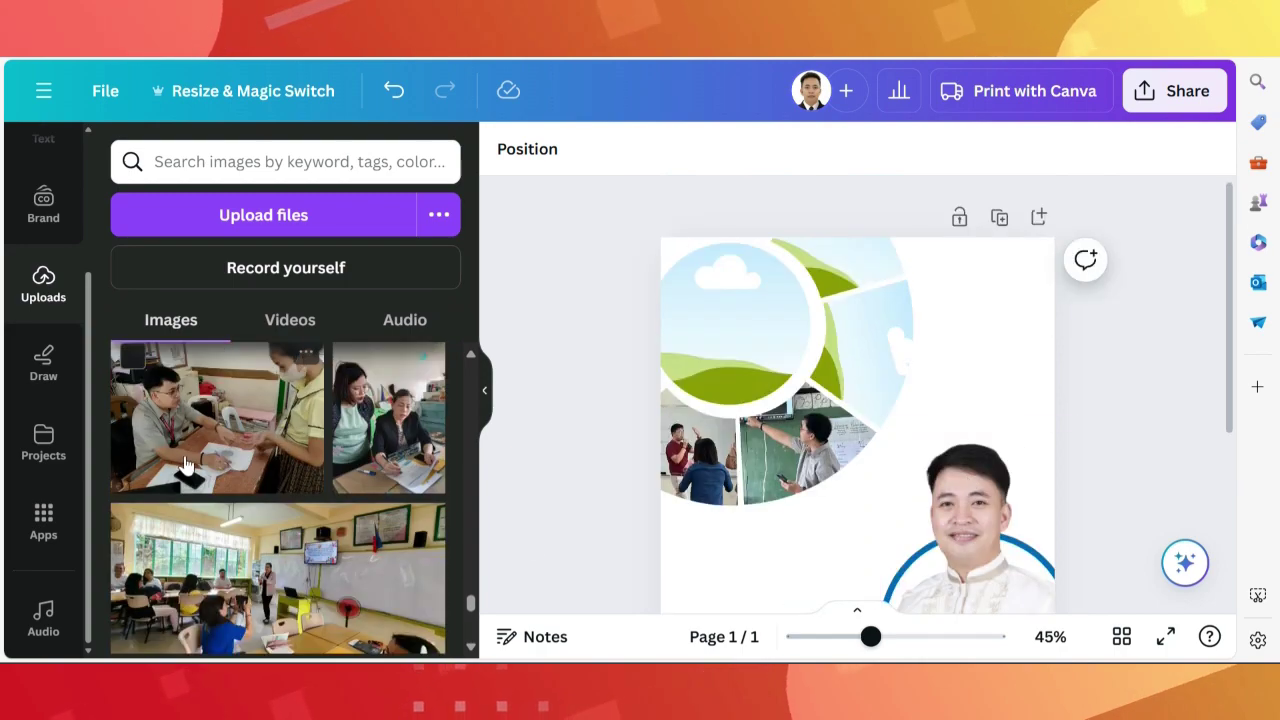
left_click_drag(185, 465, 830, 350)
double_click(814, 409)
left_click_drag(814, 409, 1000, 373)
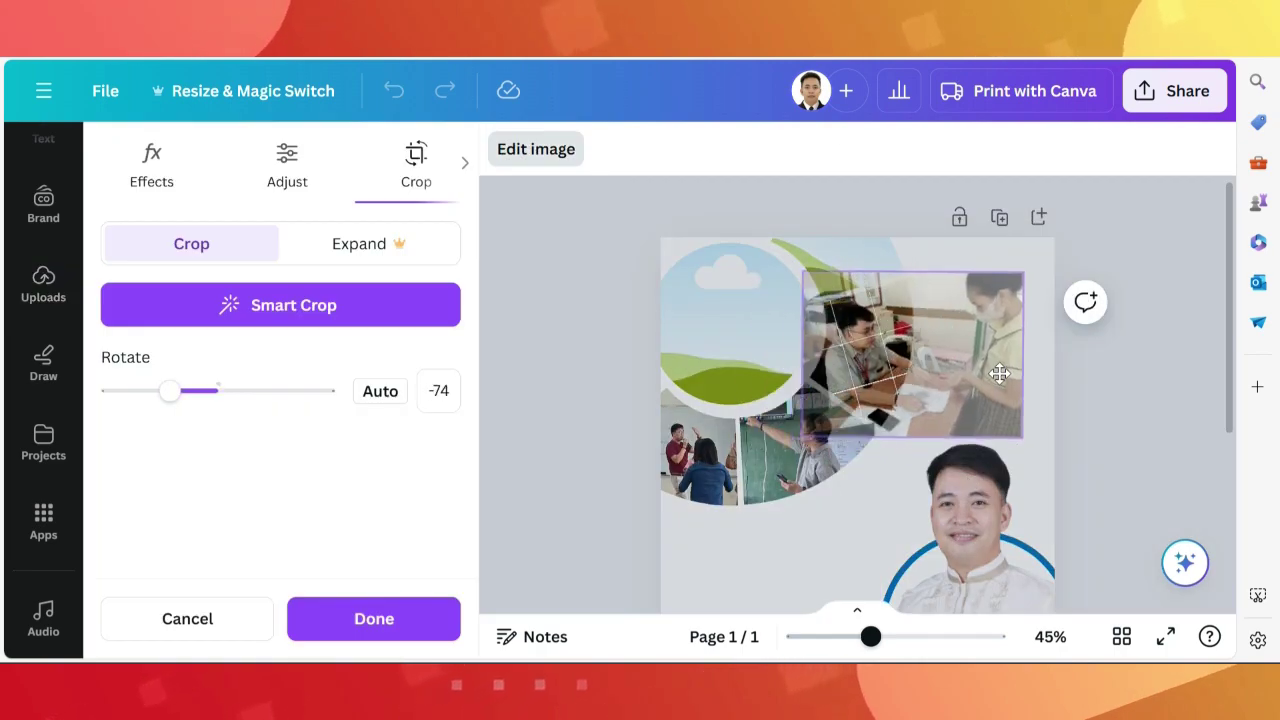
left_click(533, 490)
Drop another classroom photo into the top frame of the collage.
scroll(297, 571, "down", 3)
scroll(297, 571, "down", 3)
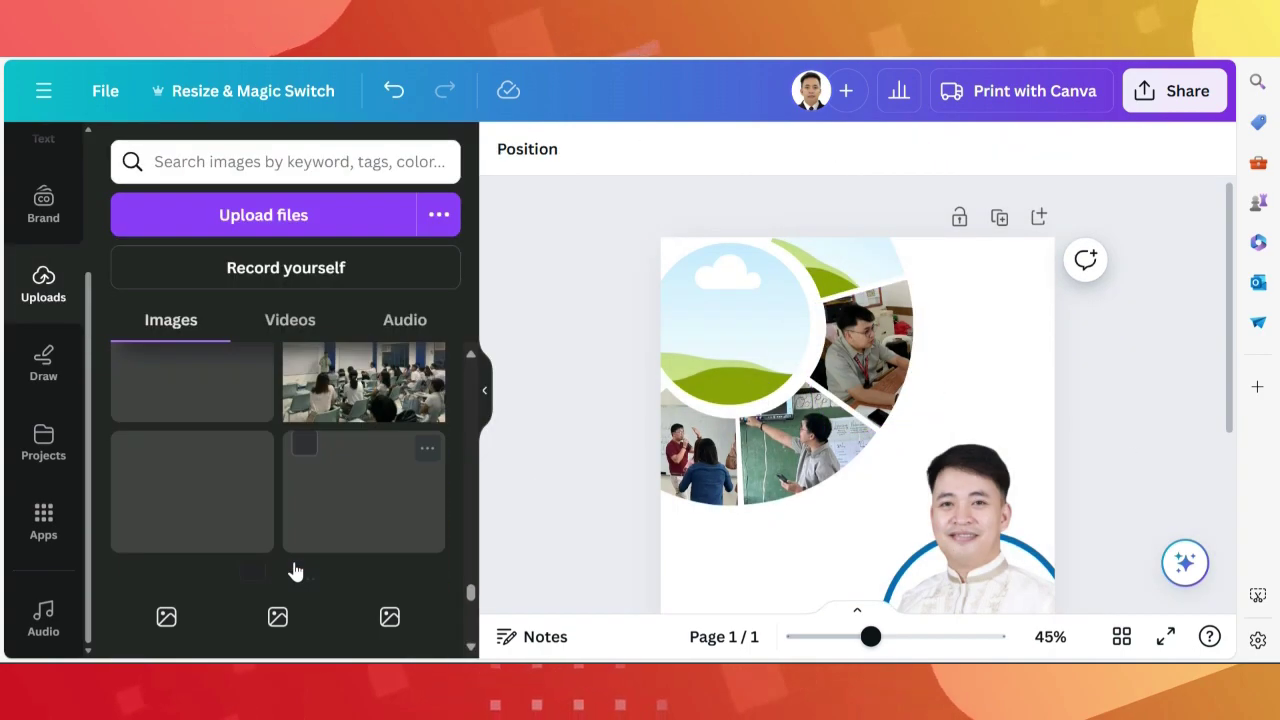
scroll(297, 571, "down", 3)
scroll(297, 571, "down", 3)
scroll(297, 571, "down", 3)
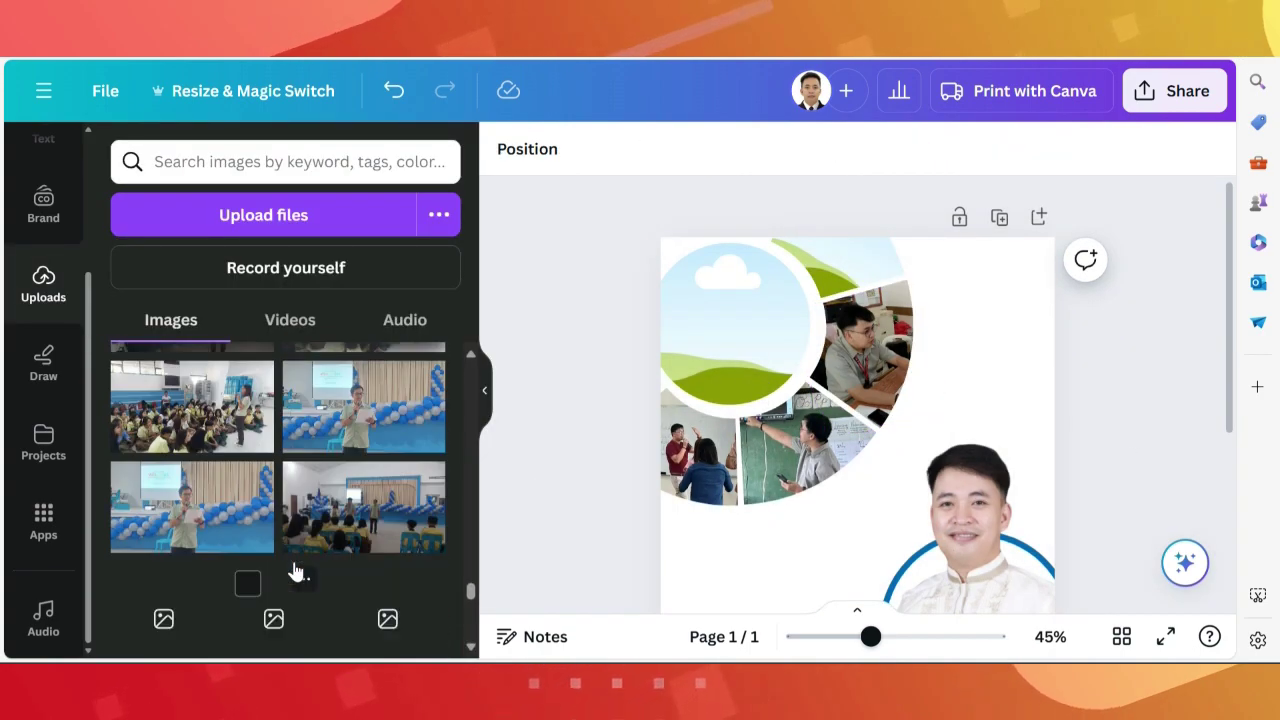
scroll(296, 571, "down", 3)
scroll(296, 571, "down", 3)
scroll(292, 557, "down", 3)
left_click_drag(292, 557, 858, 282)
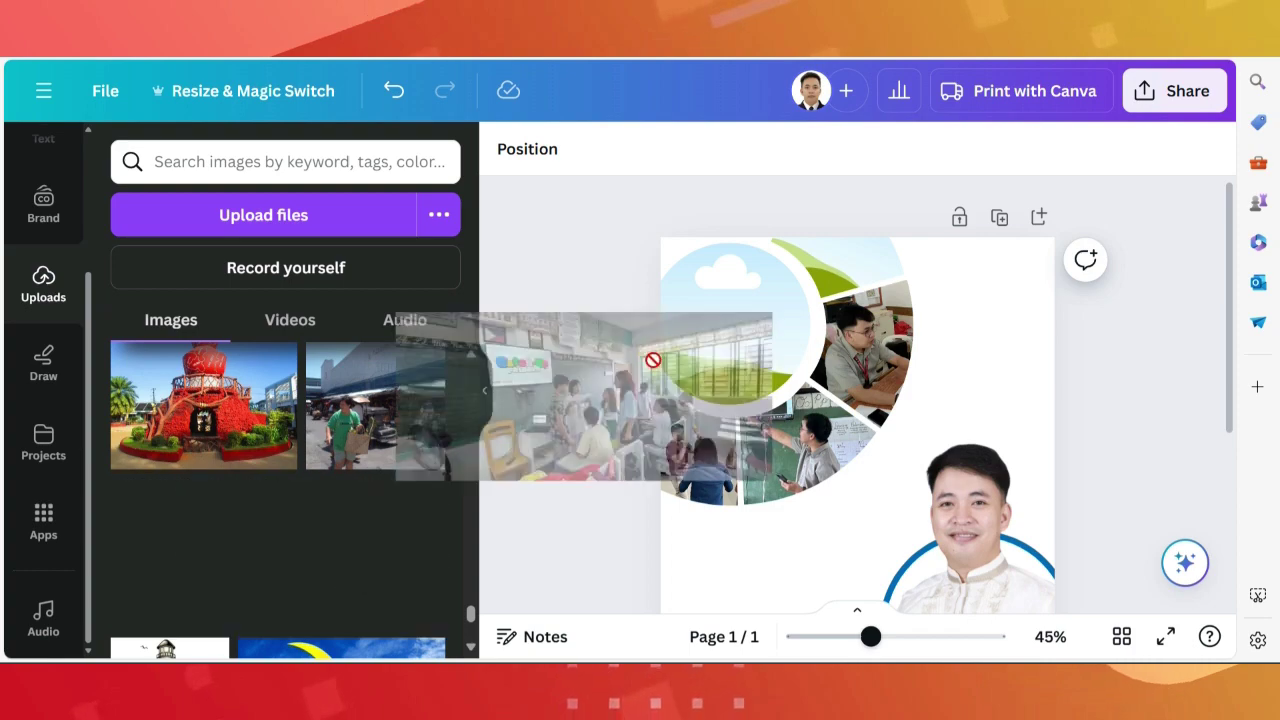
double_click(858, 282)
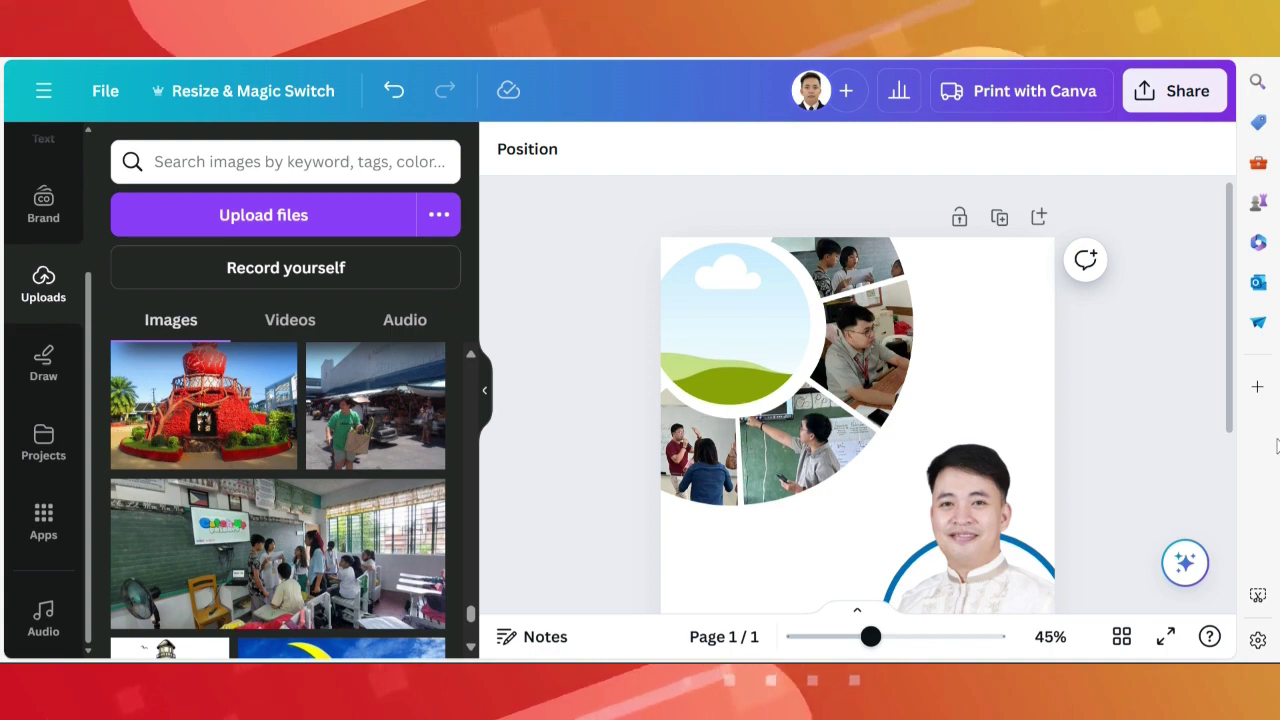
scroll(300, 540, "up", 5)
scroll(290, 600, "up", 5)
scroll(283, 626, "up", 3)
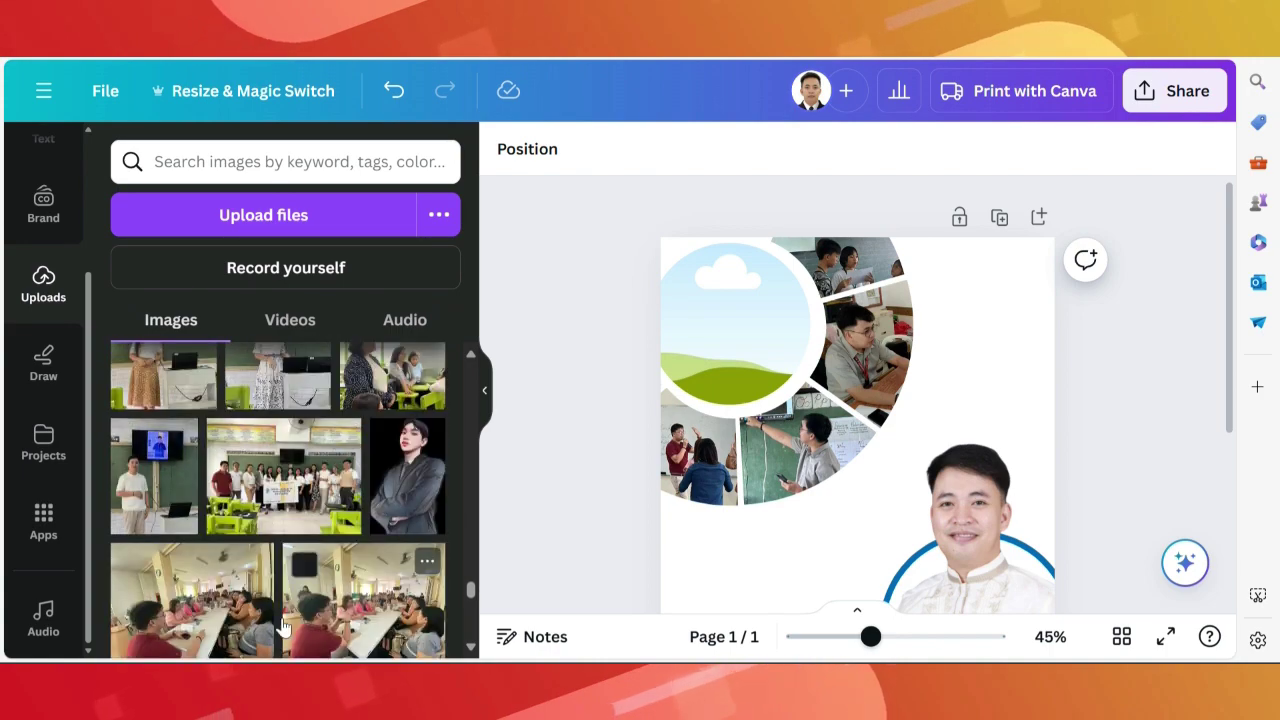
scroll(250, 590, "down", 3)
scroll(245, 590, "down", 3)
scroll(245, 590, "down", 3)
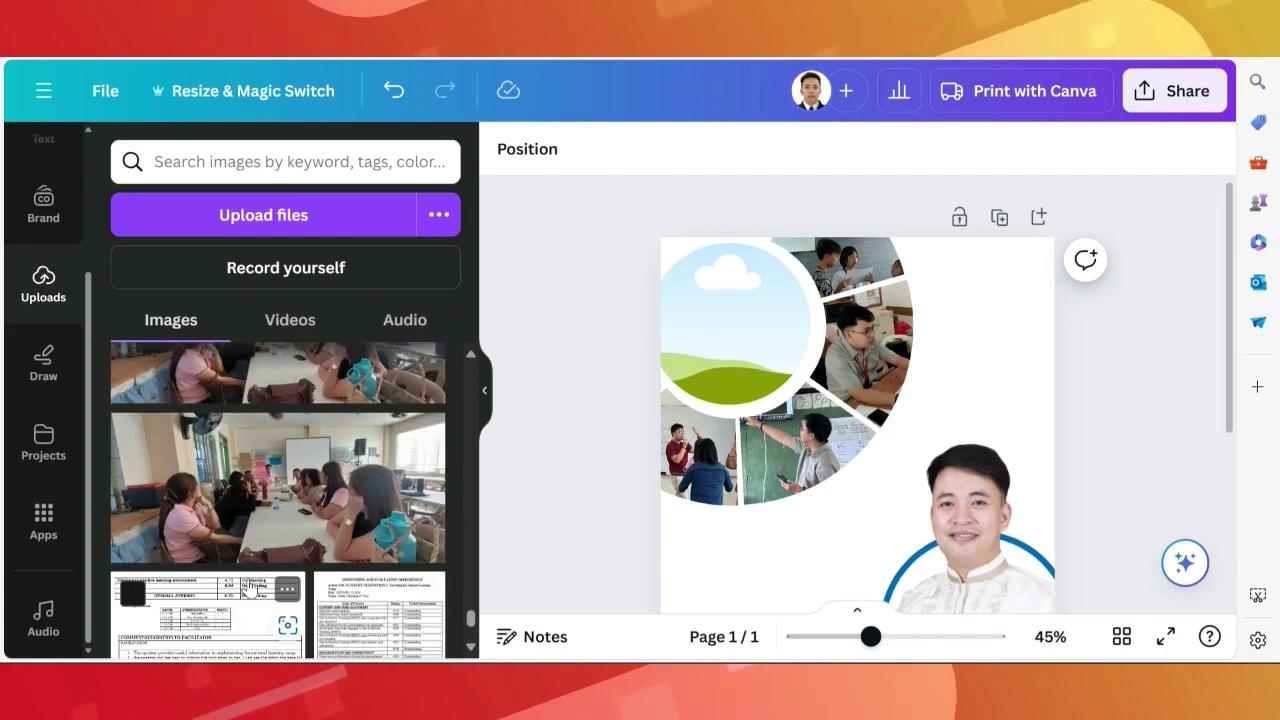
scroll(250, 588, "down", 3)
scroll(250, 590, "up", 3)
scroll(250, 590, "up", 3)
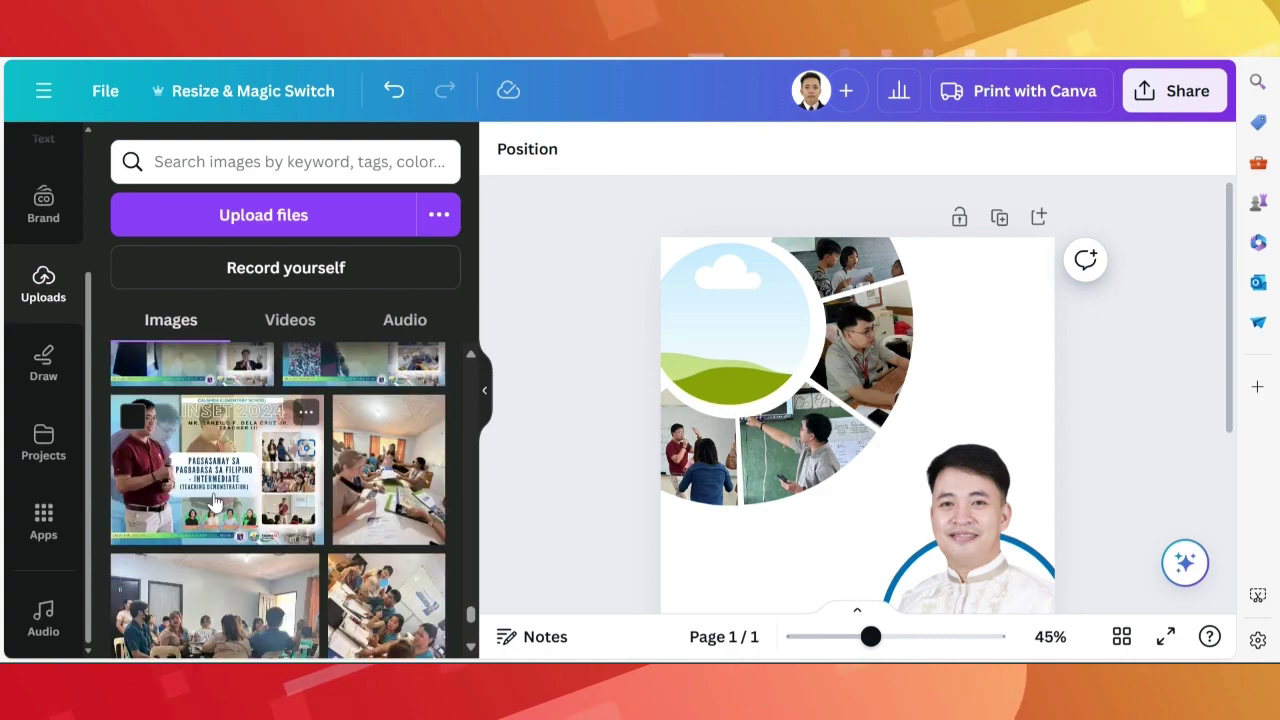
Fill the top-left circle with the INSET poster's microphone speaker, enlarged inside the circle.
left_click_drag(215, 470, 753, 312)
left_click_drag(845, 405, 1045, 520)
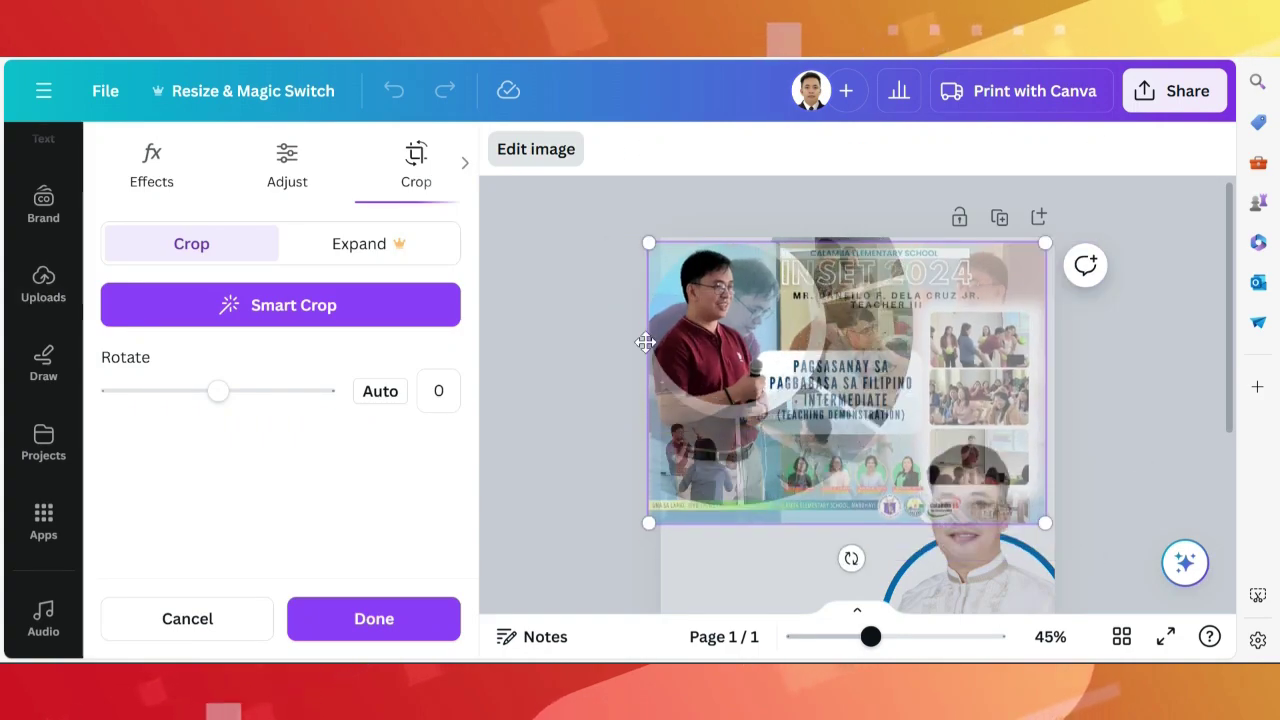
left_click(554, 418)
scroll(1114, 391, "down", 3)
scroll(1114, 391, "up", 3)
left_click(764, 315)
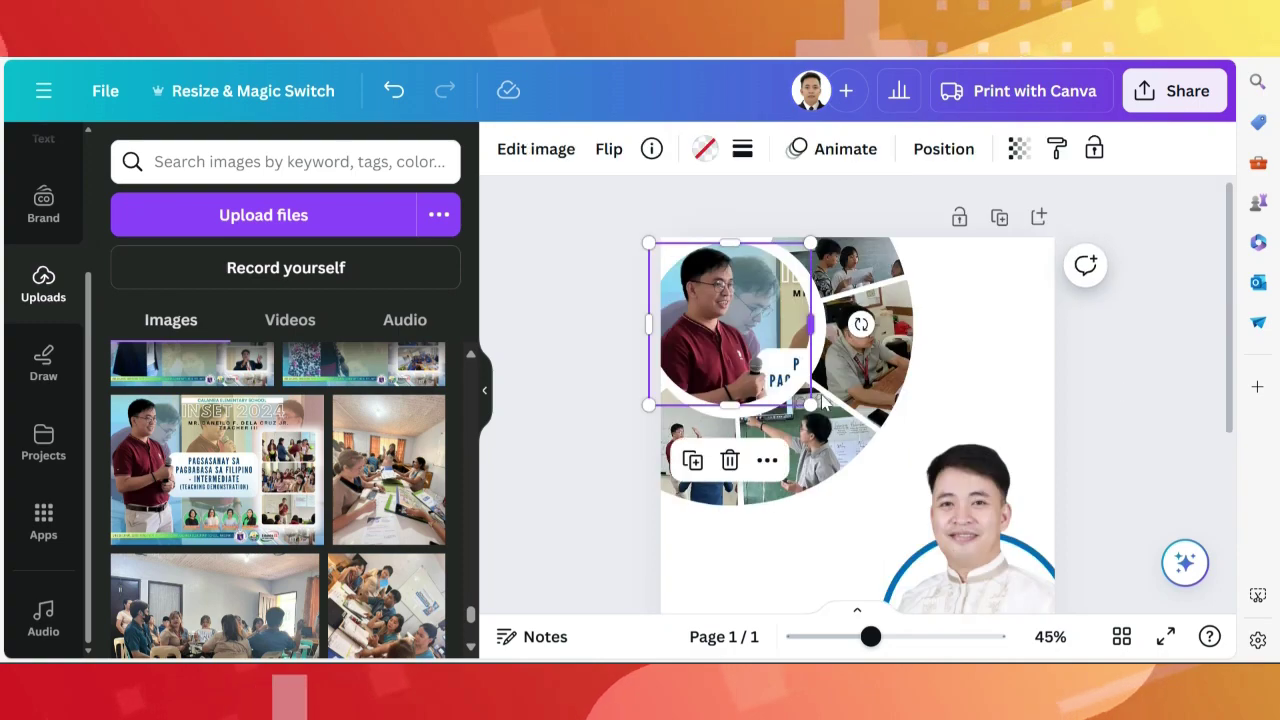
scroll(764, 315, "up", 5, "ctrl")
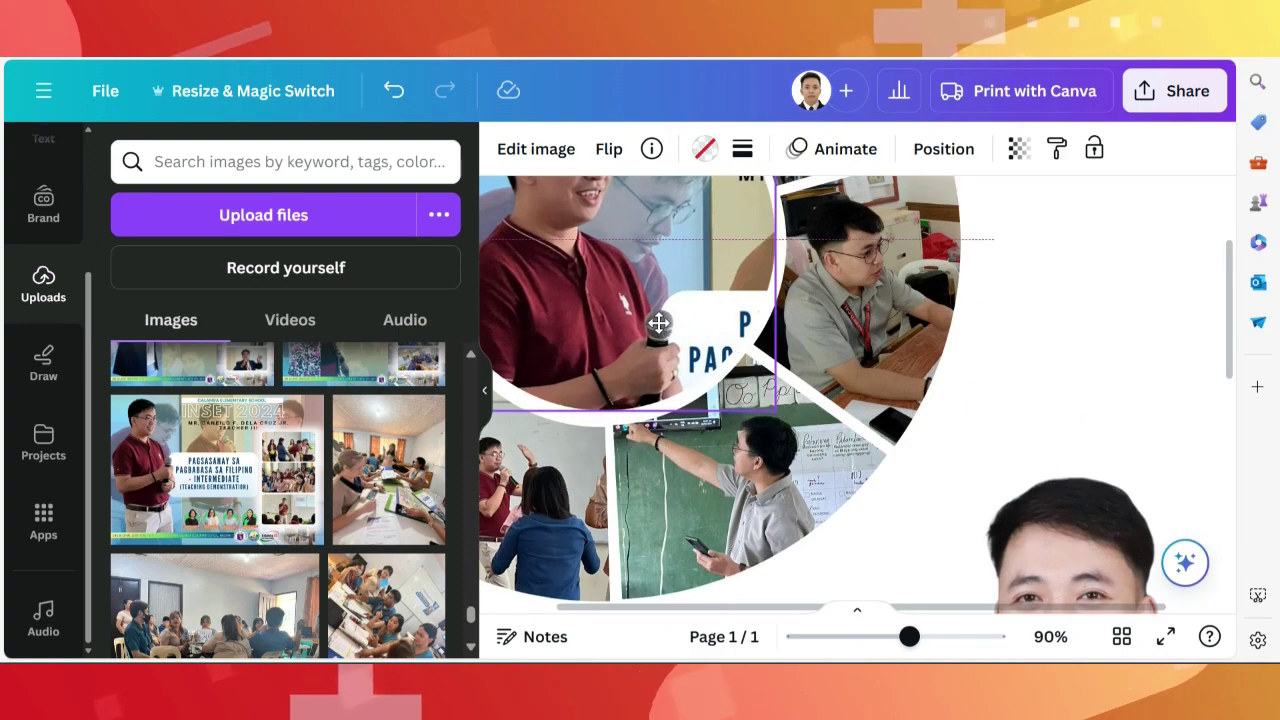
scroll(815, 347, "down", 3, "ctrl")
scroll(815, 347, "down", 1, "ctrl")
left_click(560, 406)
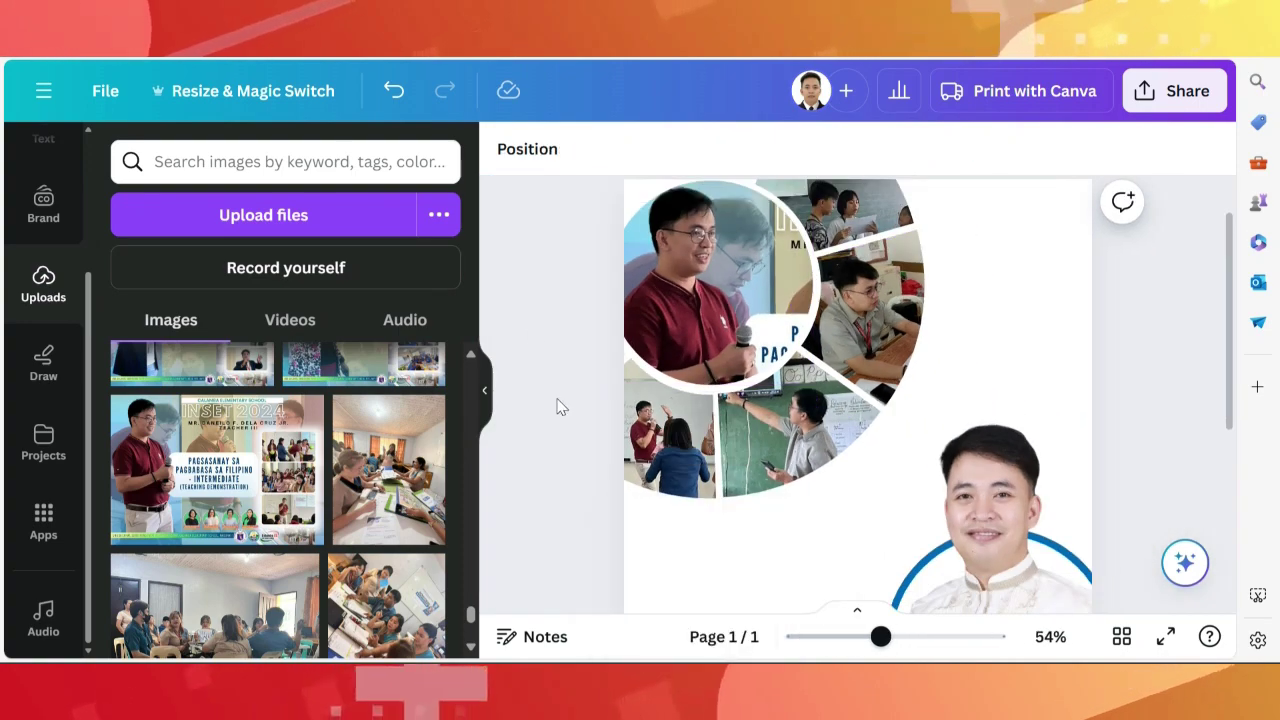
mouse_move(607, 487)
left_mouse_down()
mouse_move(653, 448)
mouse_move(653, 484)
left_mouse_up()
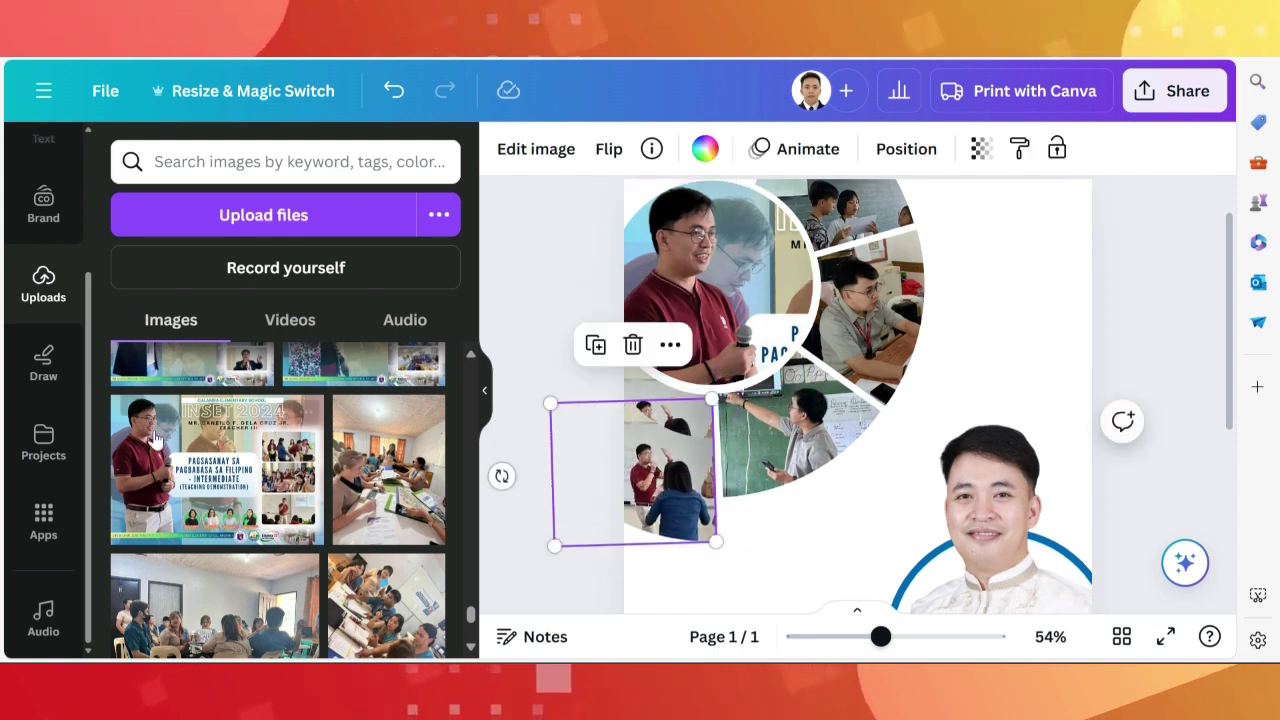
Fill the bottom-left piece with blue #006fb8 at about 39 transparency.
left_click(707, 149)
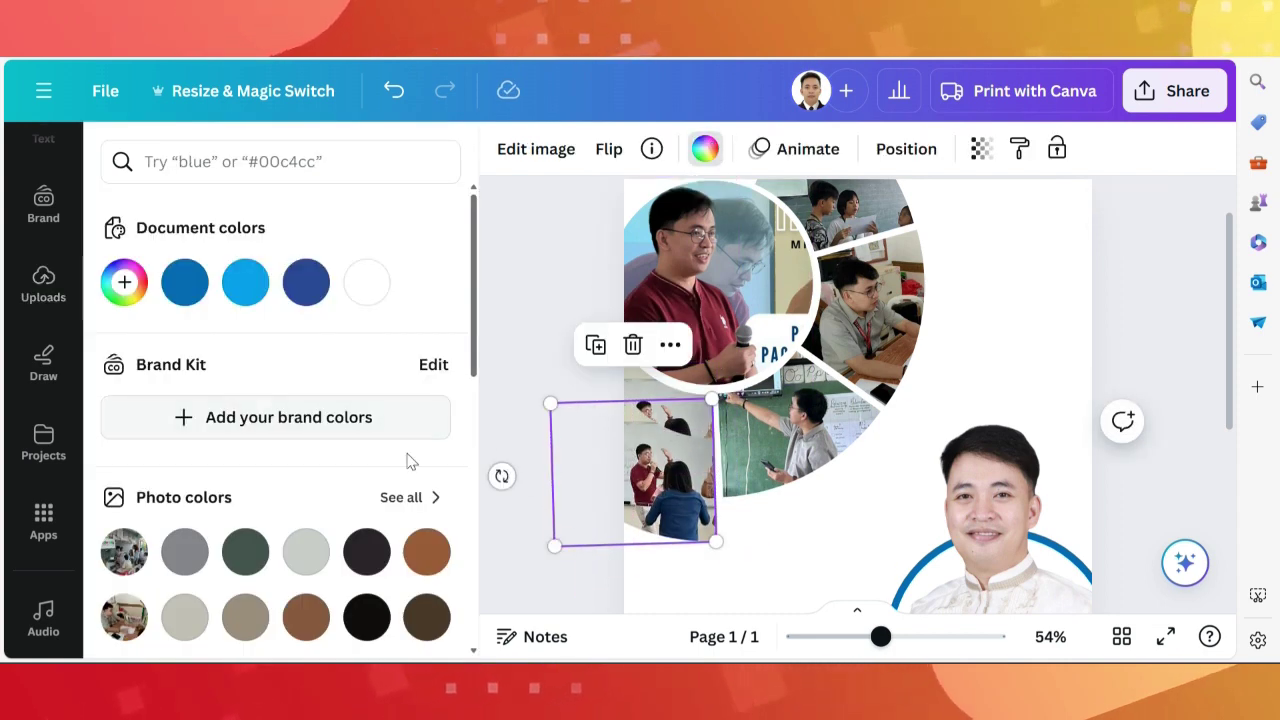
left_click(194, 290)
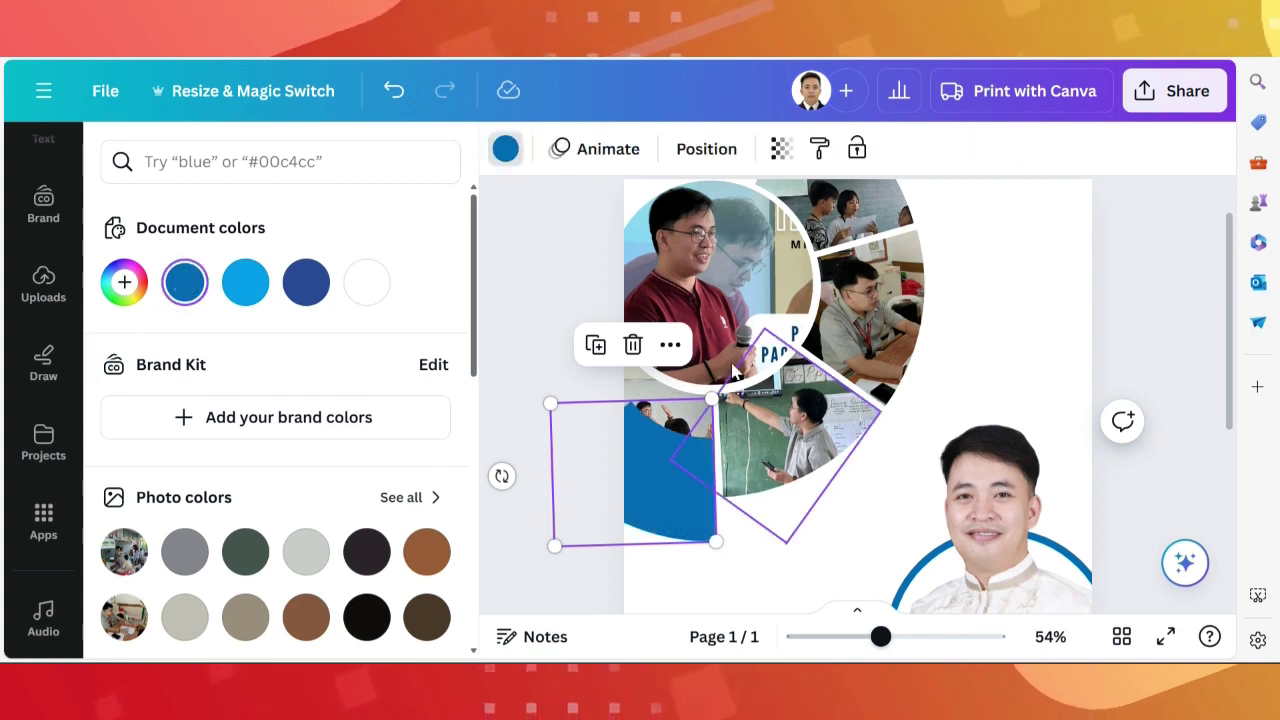
left_click(785, 149)
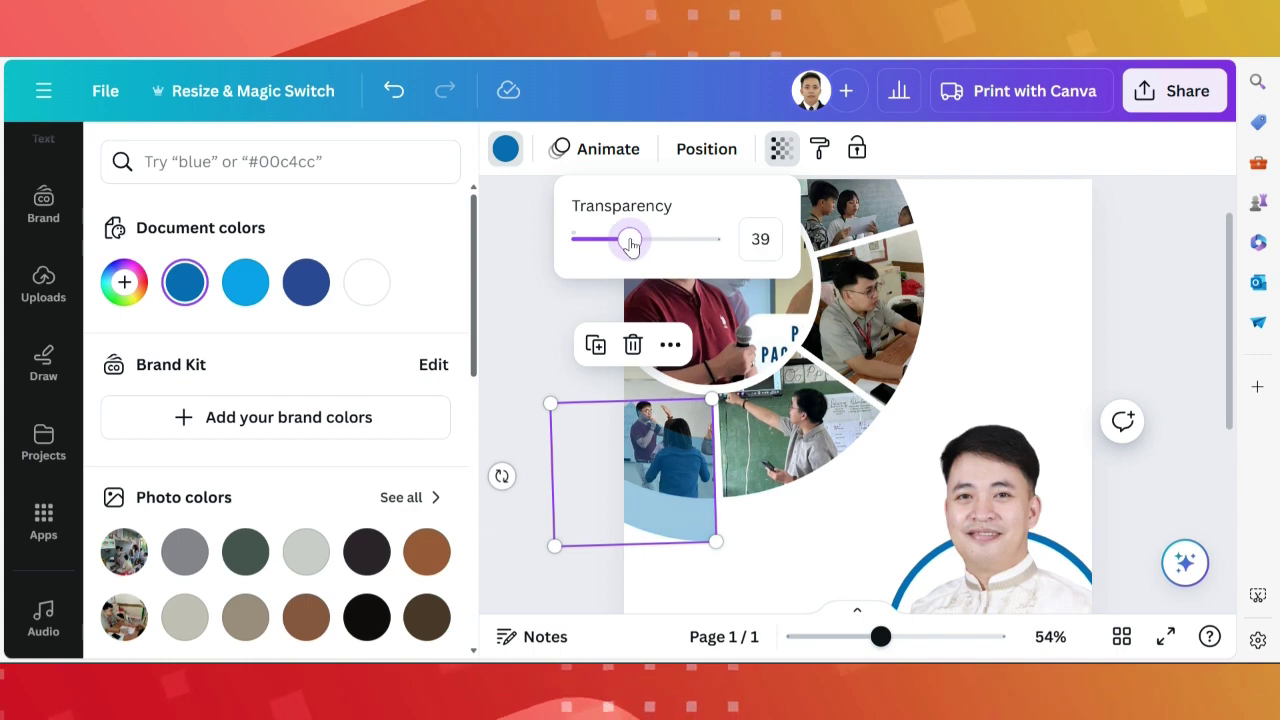
left_click_drag(673, 519, 674, 473)
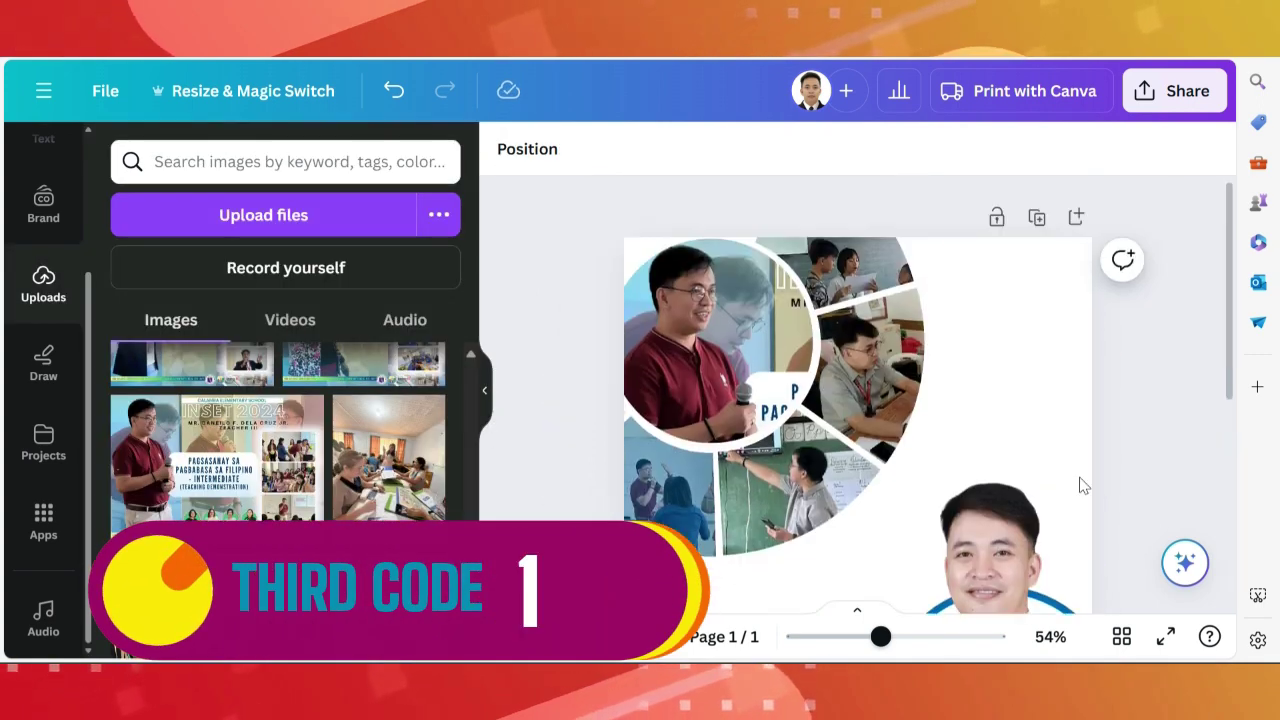
Give the diamond, tilted and circle frames the same see-through blue fill.
left_click(858, 508)
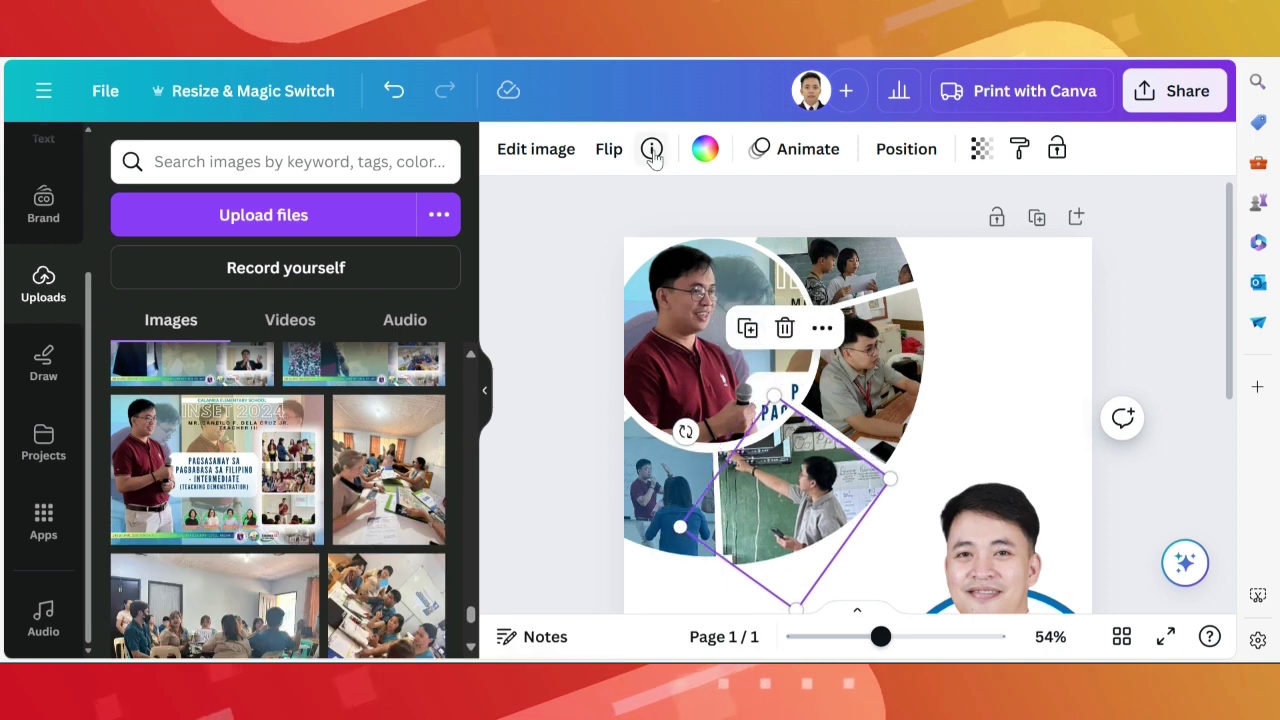
left_click(703, 150)
left_click(188, 287)
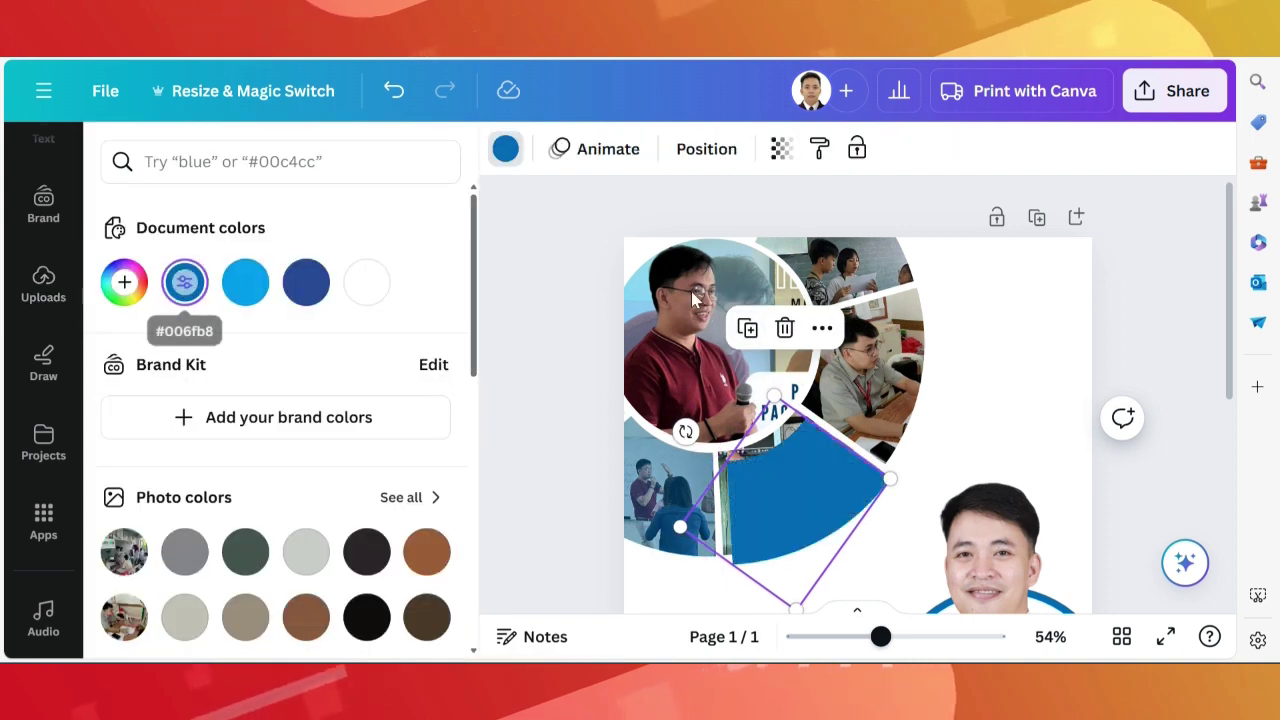
left_click(779, 150)
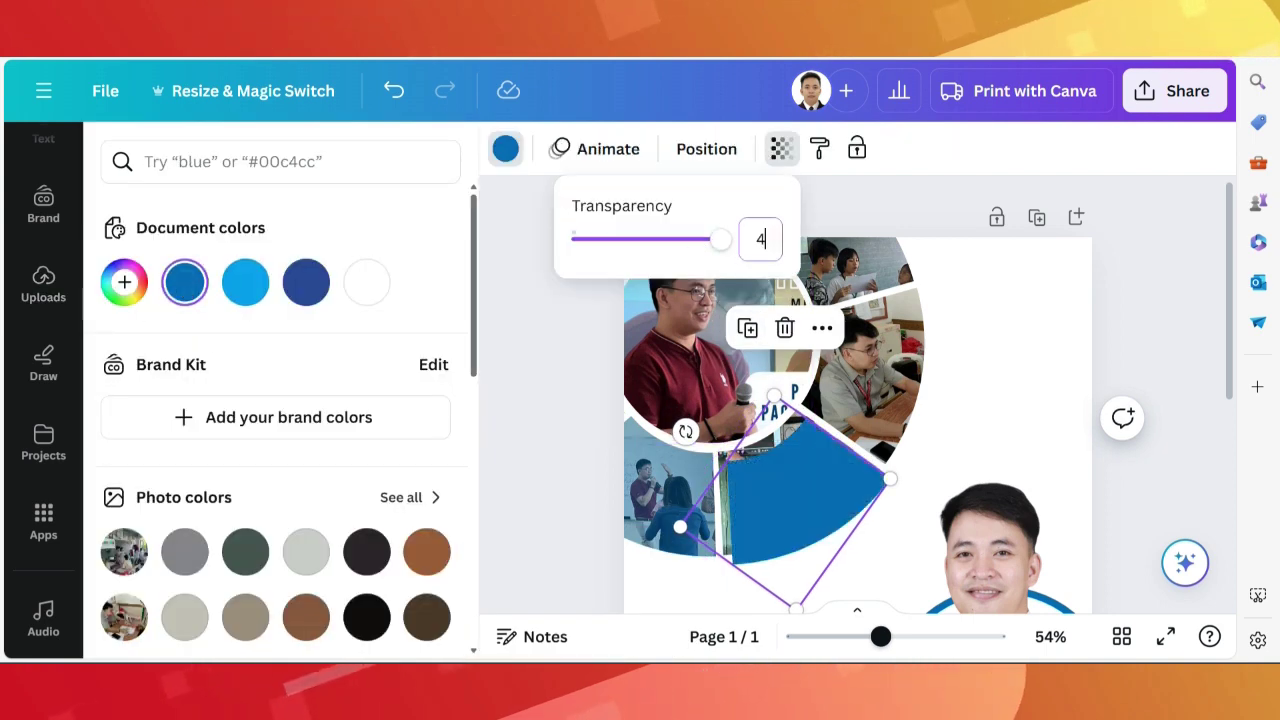
left_click_drag(810, 498, 804, 490)
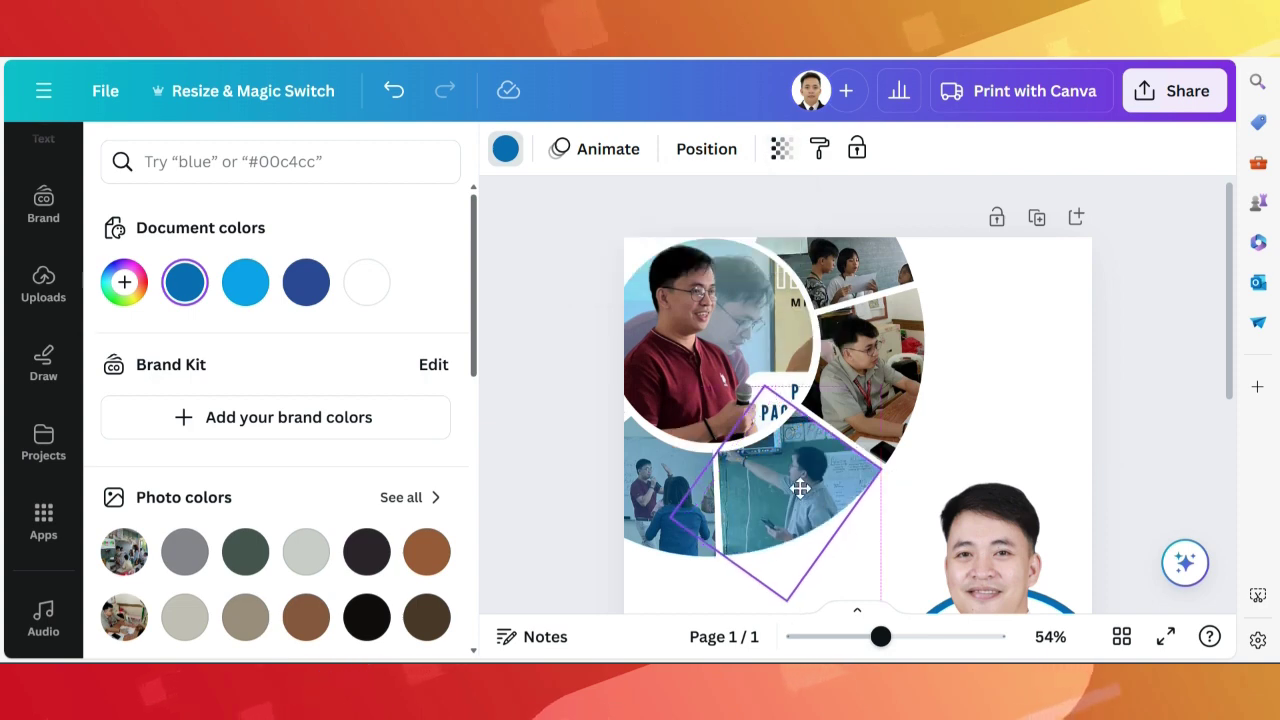
key("ctrl+z")
key("ctrl+z")
left_click(185, 282)
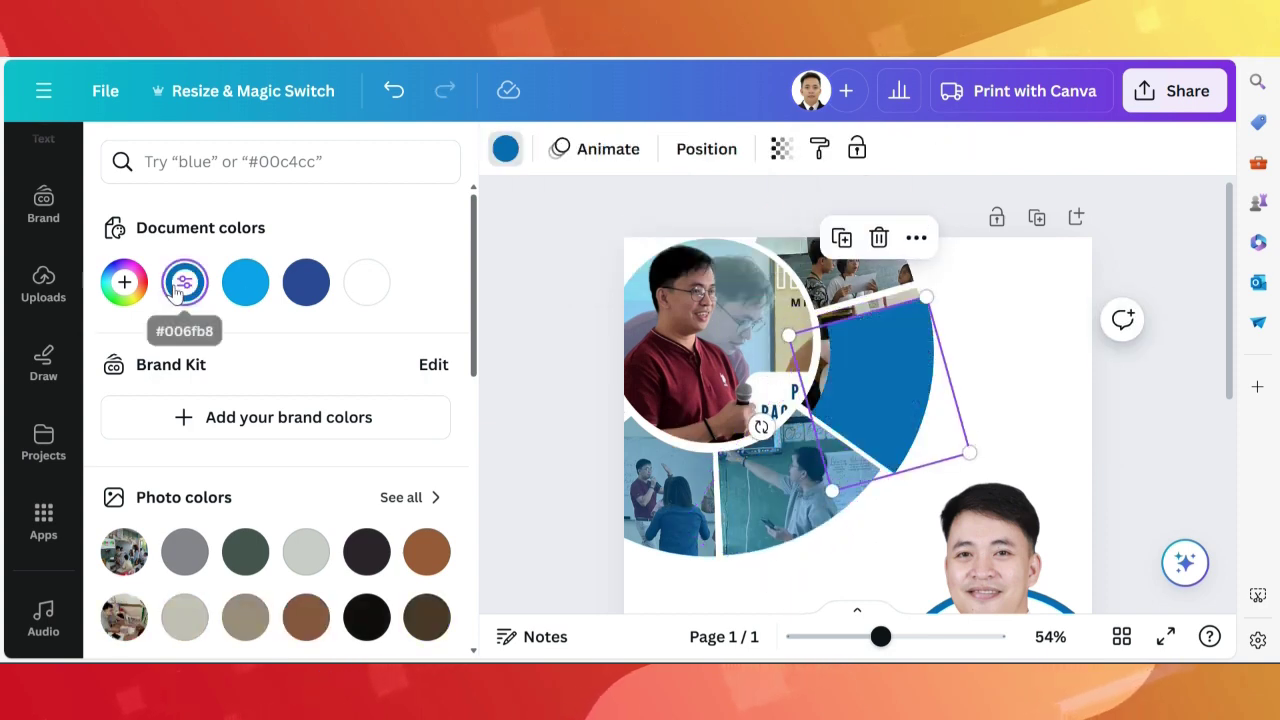
left_click(779, 150)
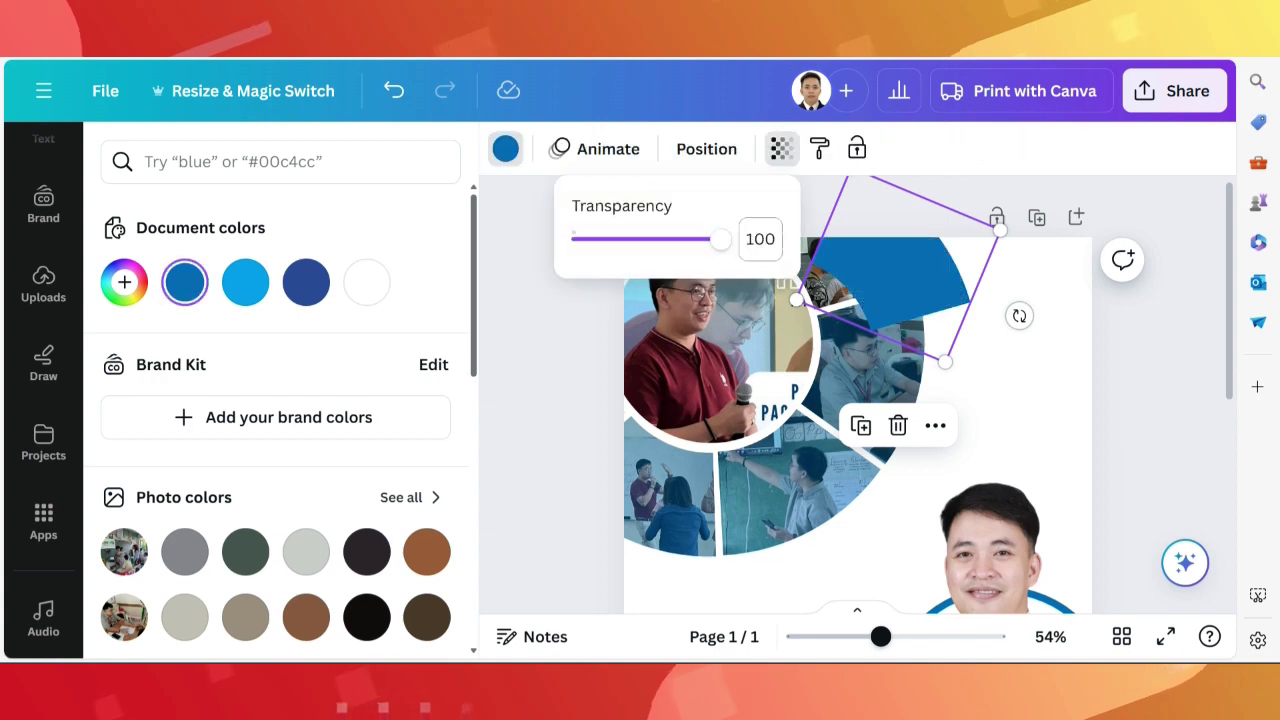
left_click_drag(850, 290, 855, 268)
key("ctrl+z")
left_click(245, 282)
left_click(817, 148)
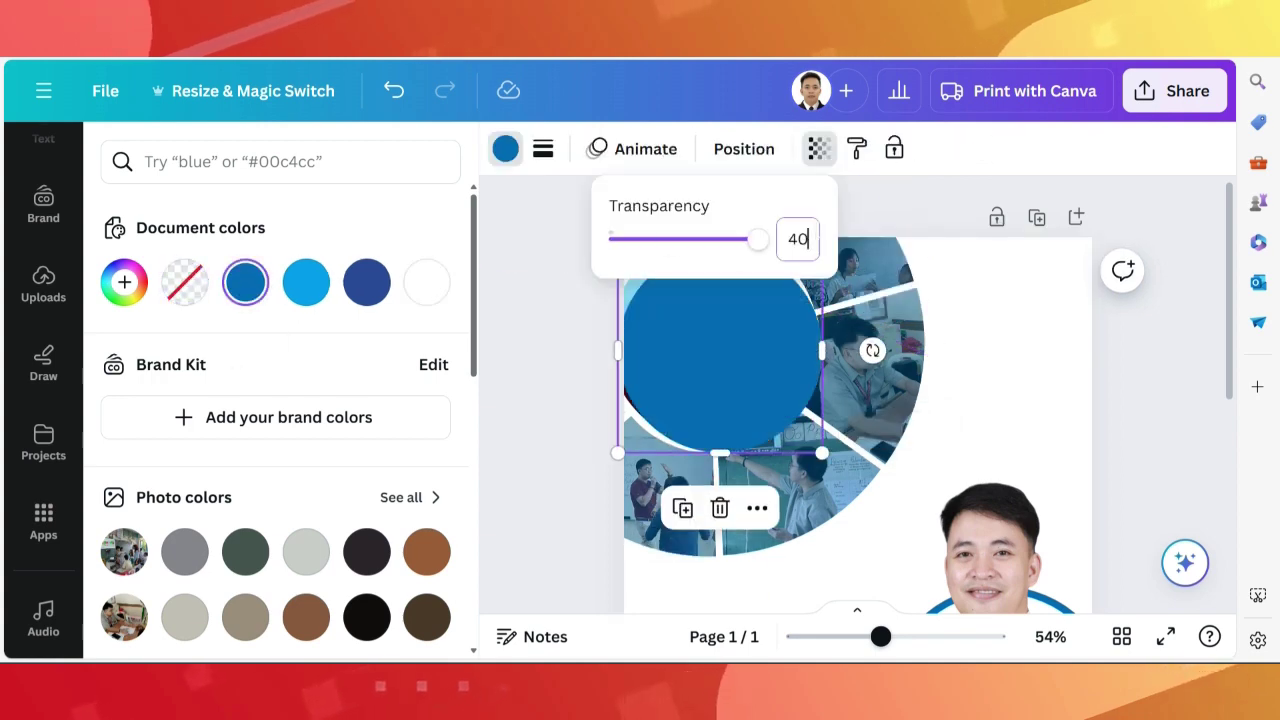
scroll(1133, 428, "down", 5)
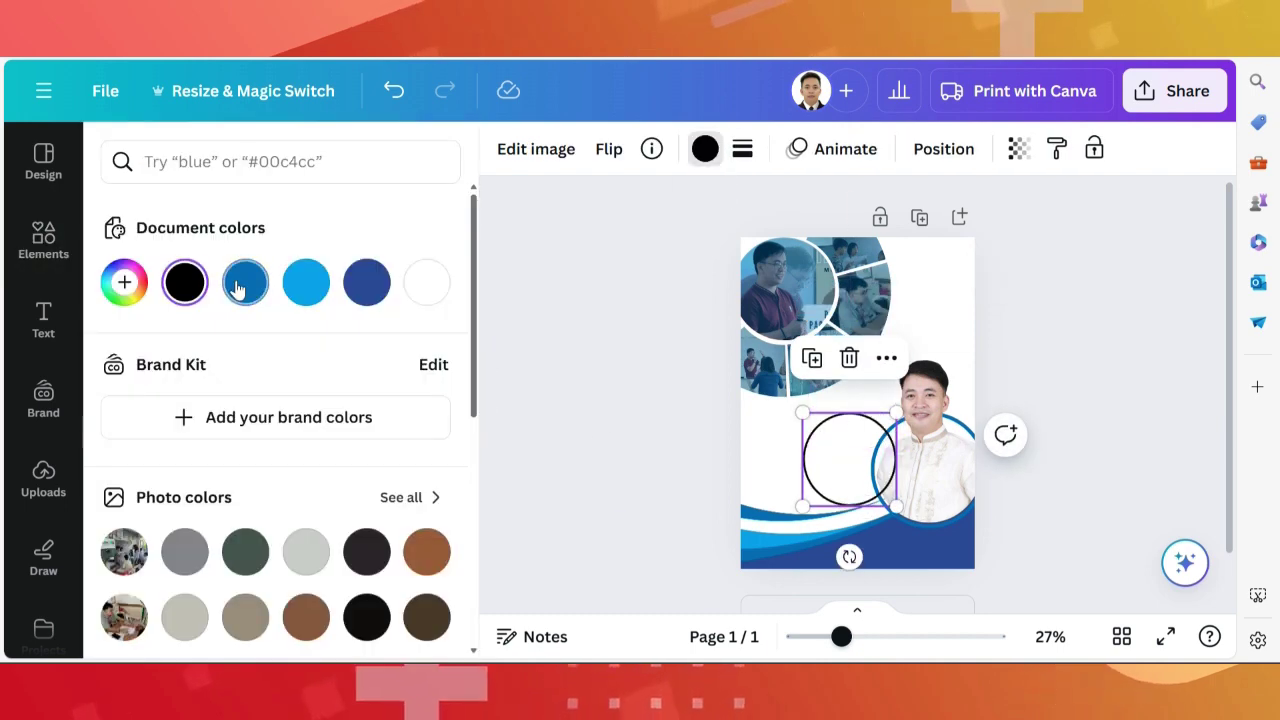
Colour the thin circle outline with the document blue swatch, then deselect it.
left_click(237, 289)
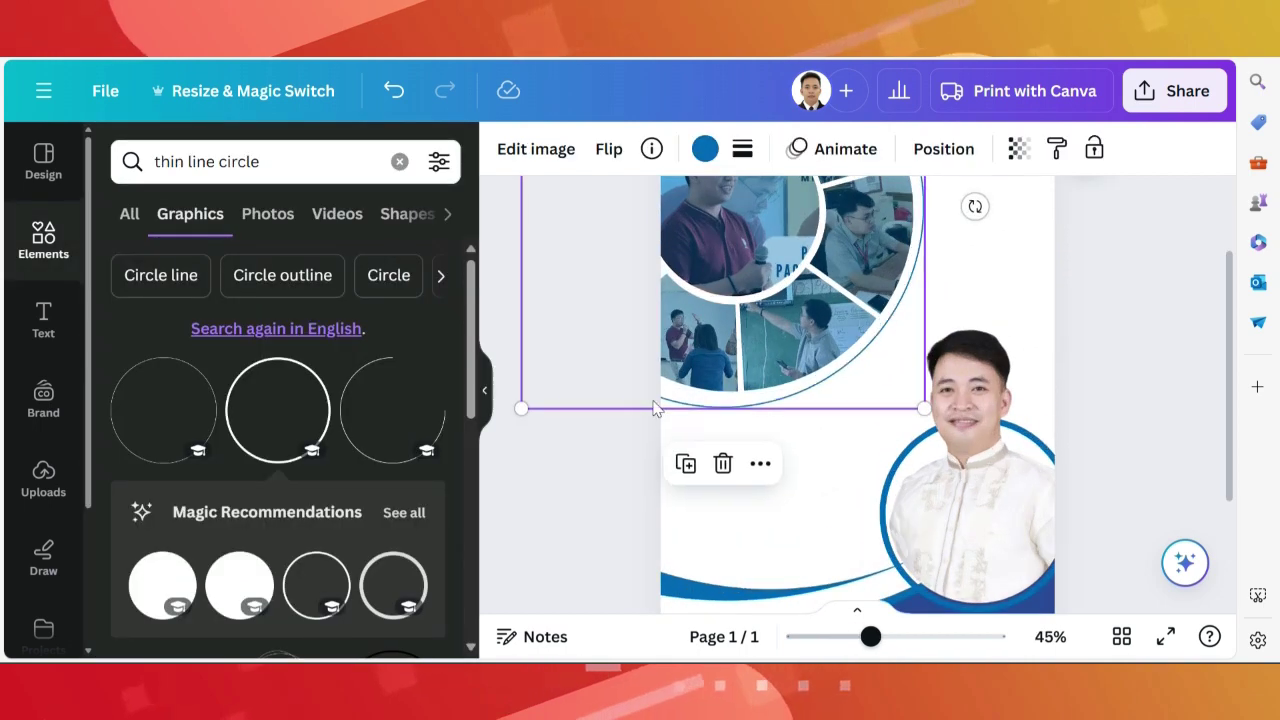
scroll(655, 408, "down", 5)
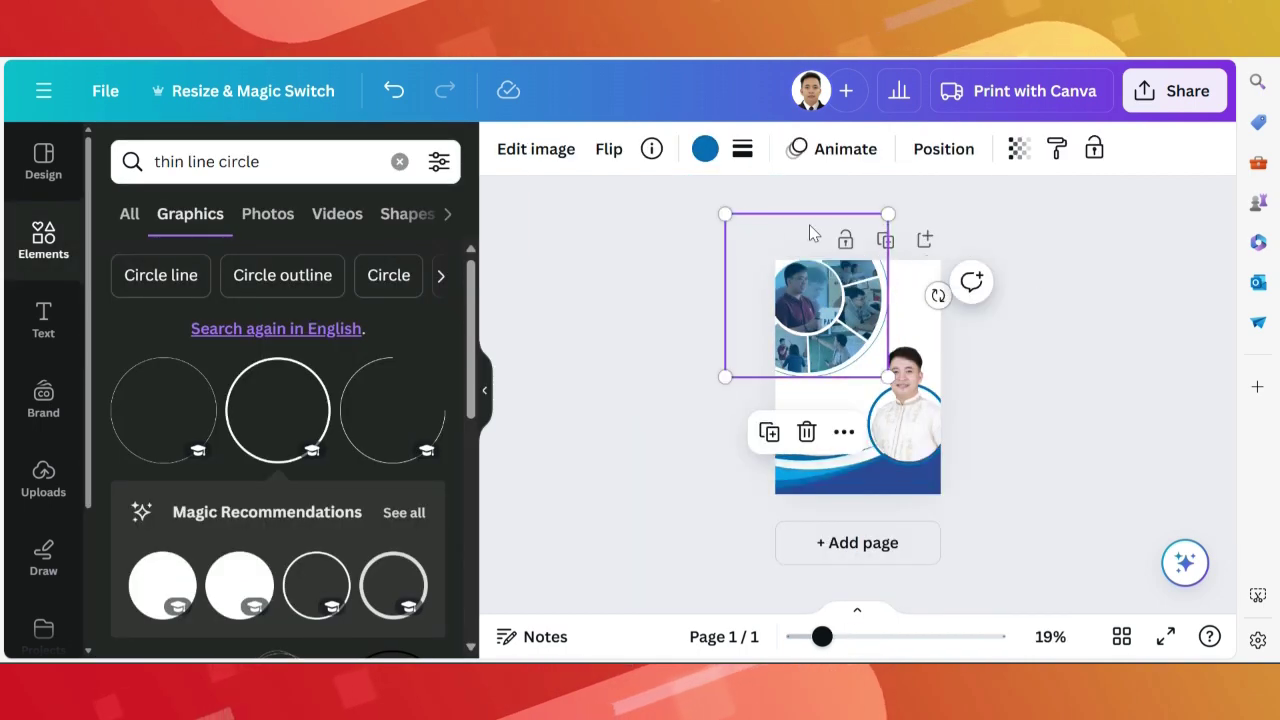
left_click(1105, 402)
scroll(1105, 402, "up", 2)
scroll(1105, 402, "up", 1)
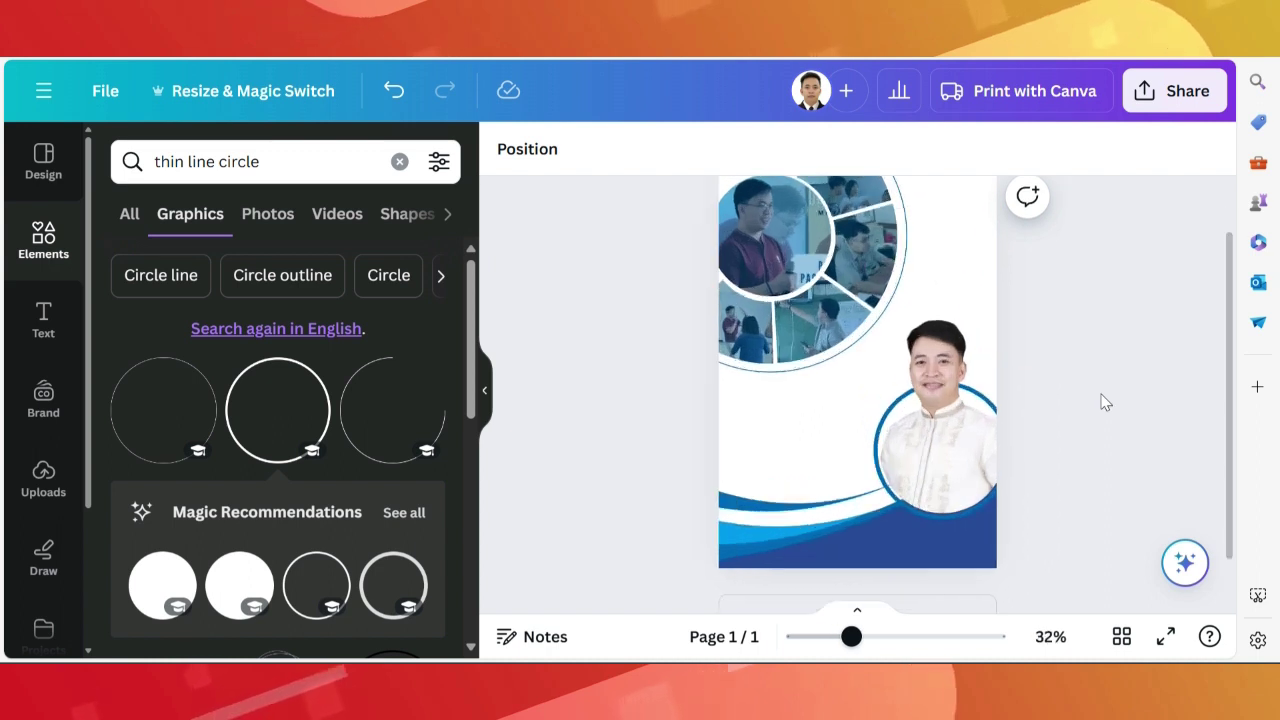
Search Elements for 'shining' and place a shrunken white sparkle over the collage's photo circle.
left_click(278, 176)
type("shining")
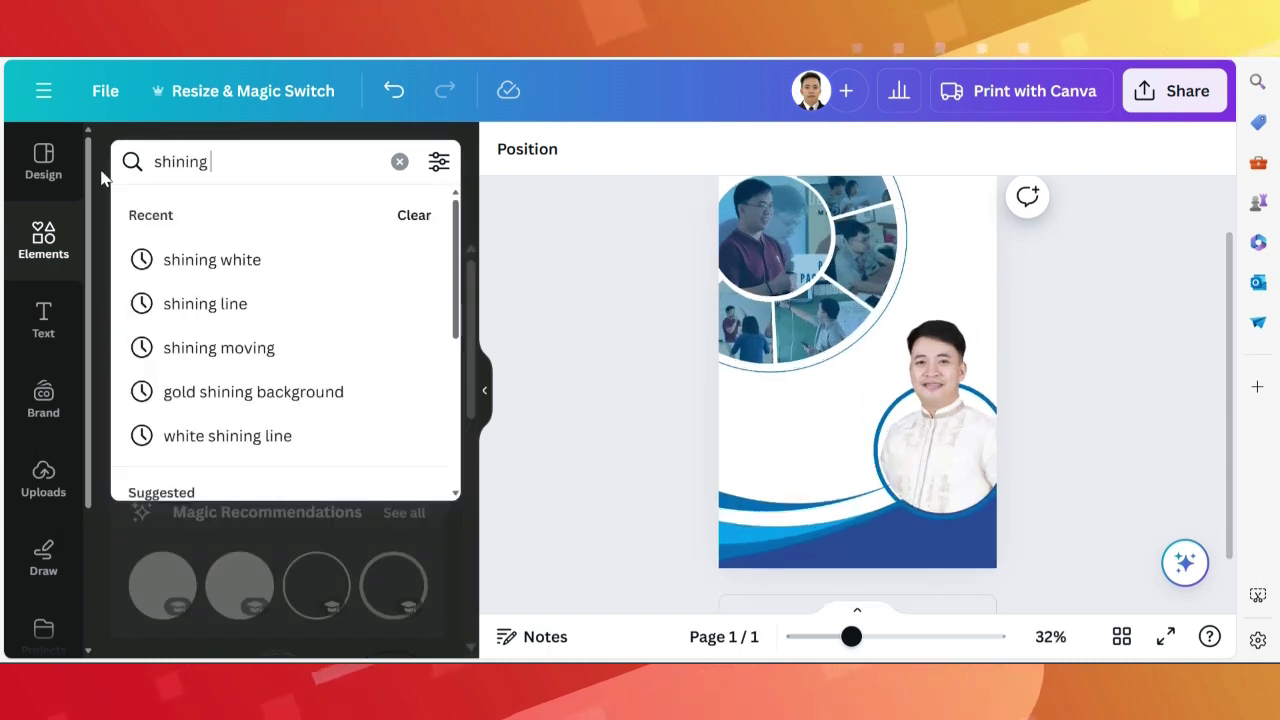
key("Return")
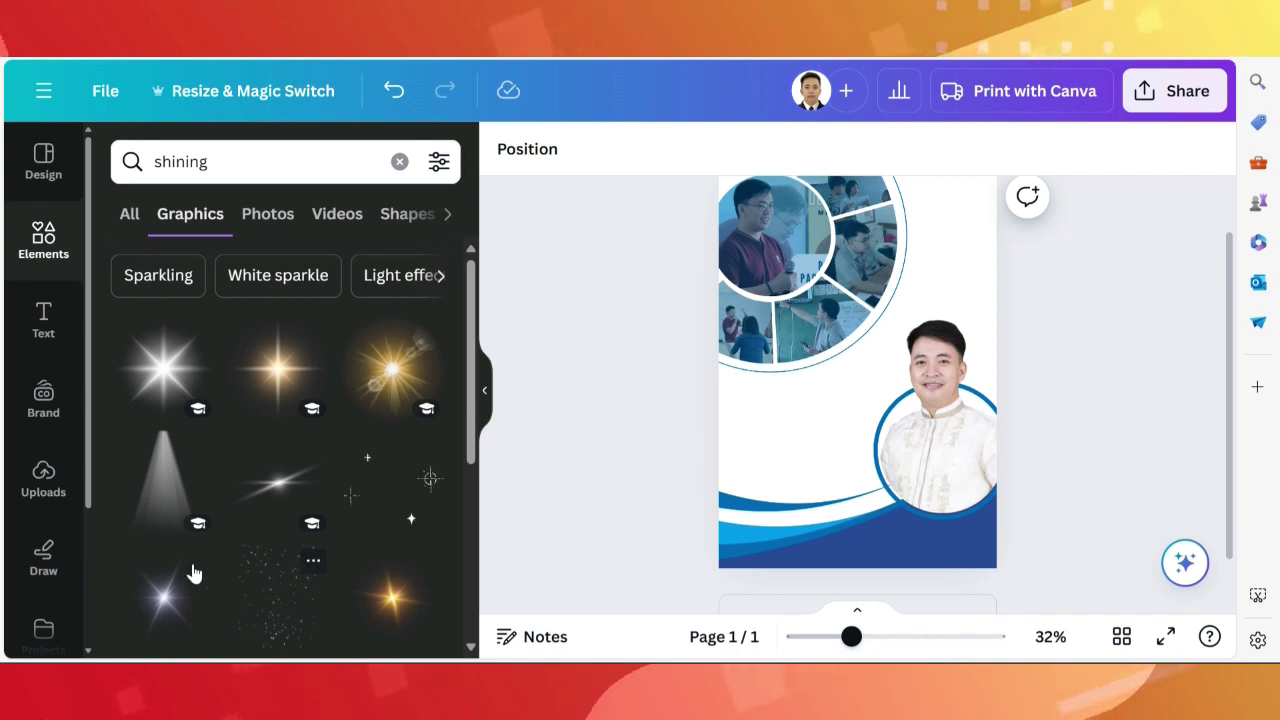
left_click(153, 380)
left_click_drag(865, 380, 785, 285)
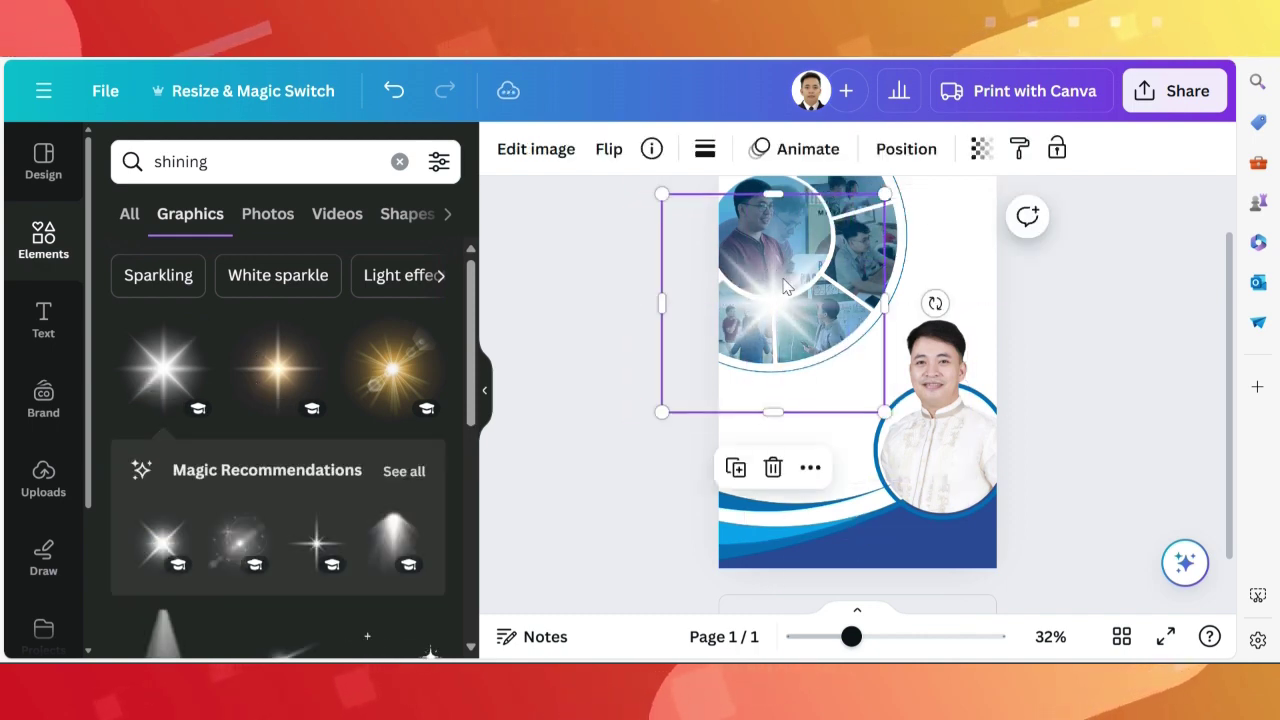
left_click_drag(884, 194, 771, 305)
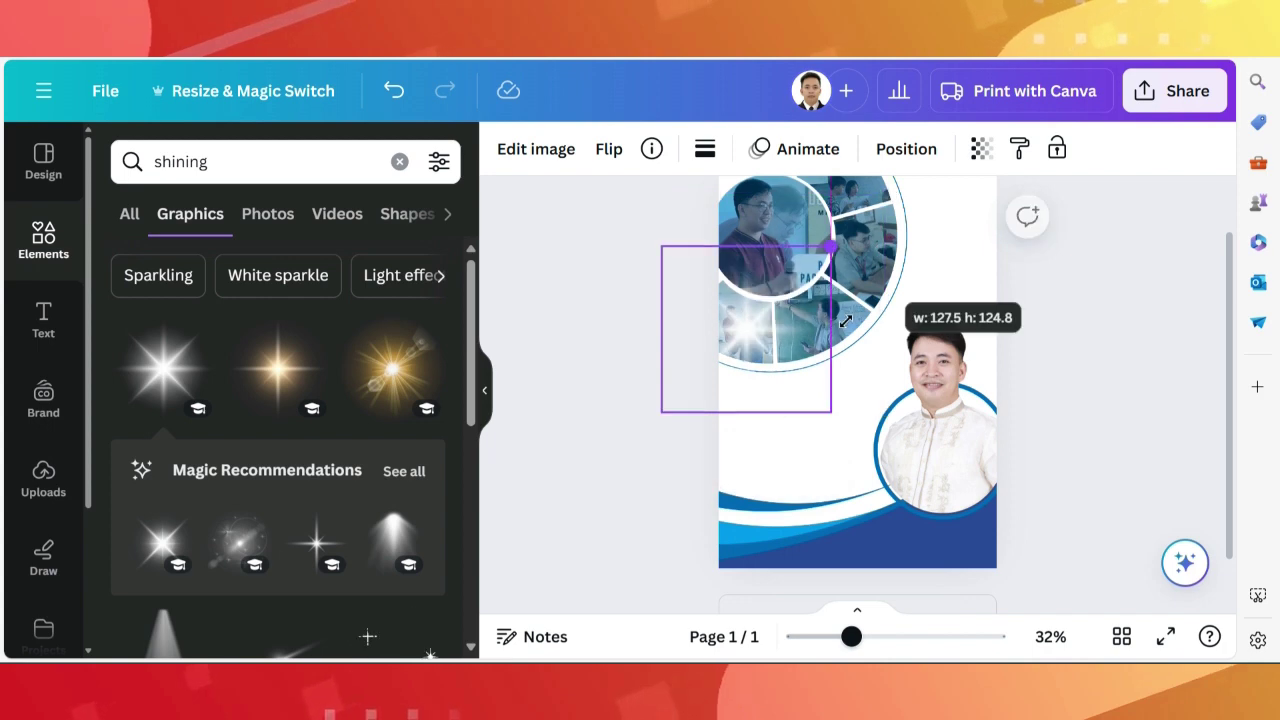
mouse_move(729, 383)
left_mouse_down()
mouse_move(805, 312)
mouse_move(787, 325)
left_mouse_up()
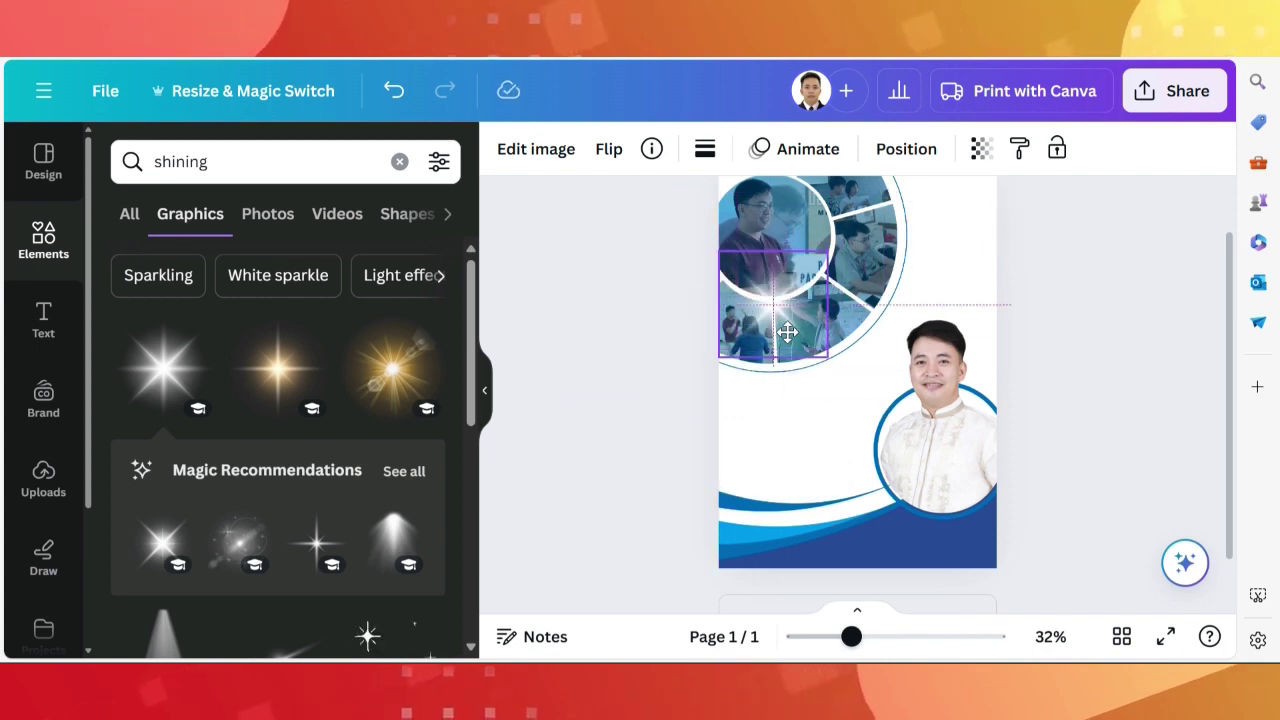
left_click(1106, 331)
scroll(960, 395, "up", 5)
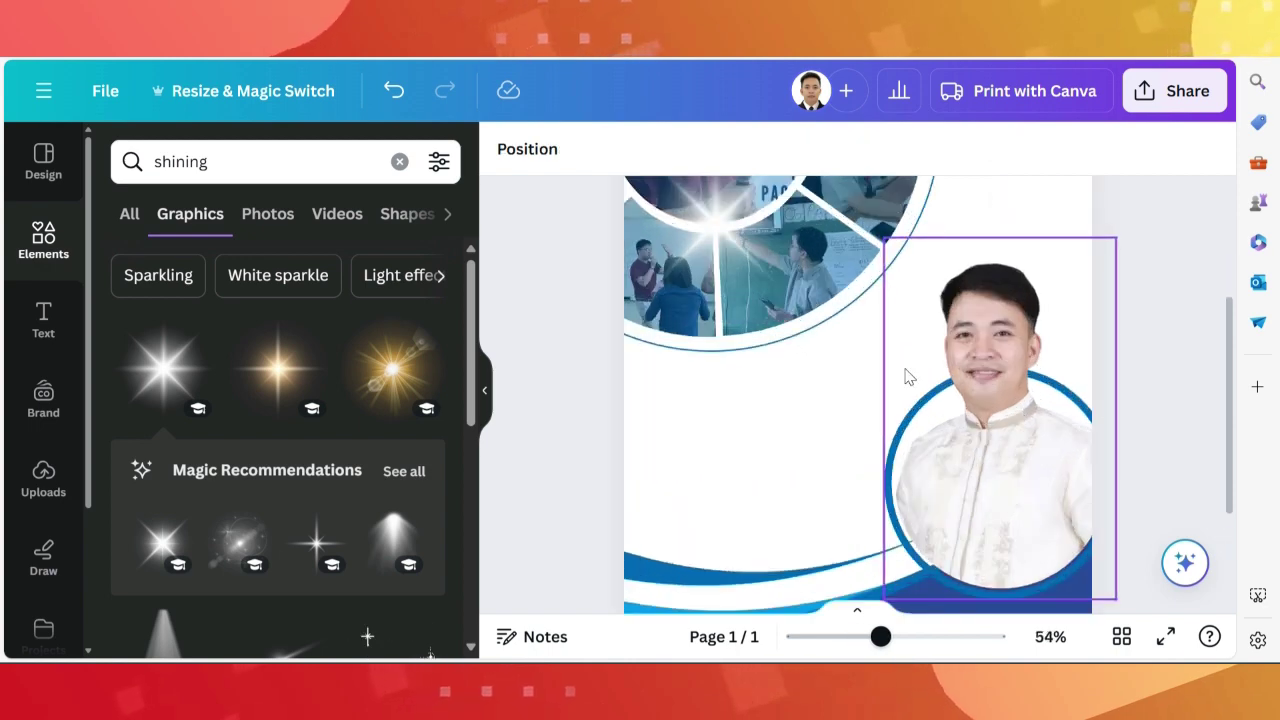
mouse_move(724, 414)
left_mouse_down()
mouse_move(722, 428)
mouse_move(716, 408)
left_mouse_up()
left_click(1137, 415)
scroll(1137, 415, "down", 2)
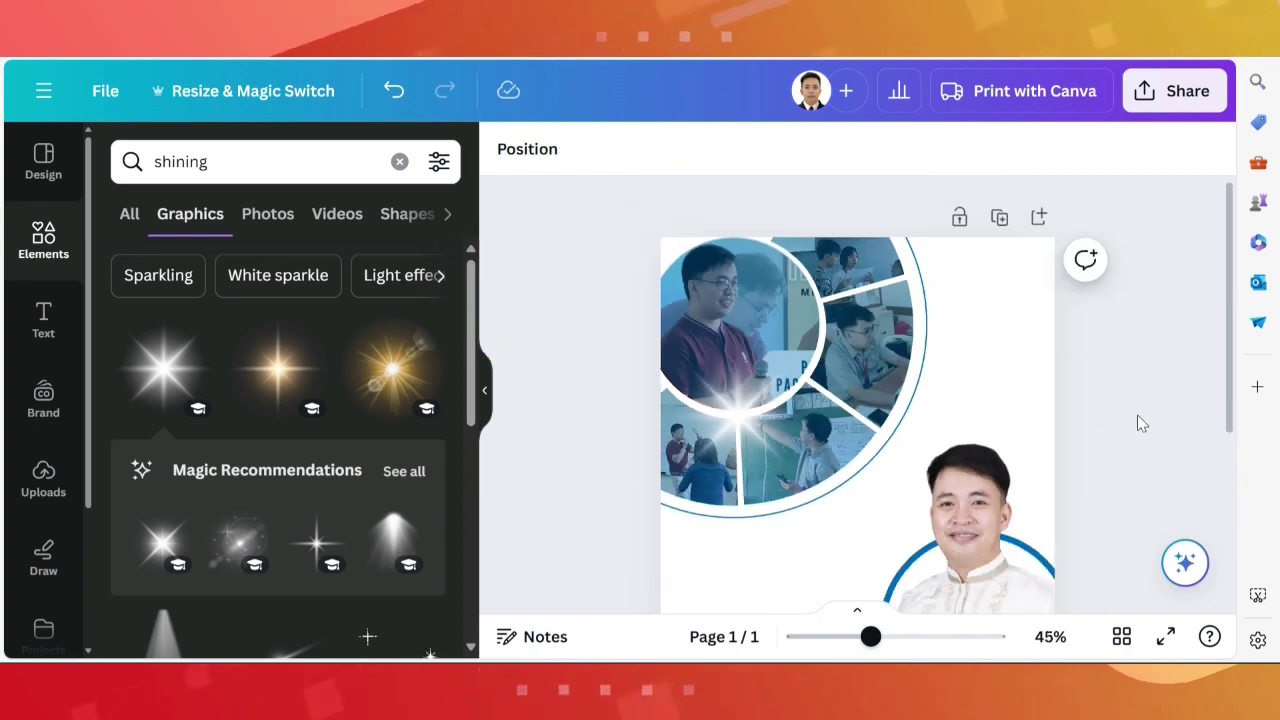
left_click(819, 441)
mouse_move(852, 522)
left_mouse_down()
mouse_move(776, 462)
mouse_move(742, 414)
left_mouse_up()
left_click(583, 550)
scroll(327, 560, "down", 1)
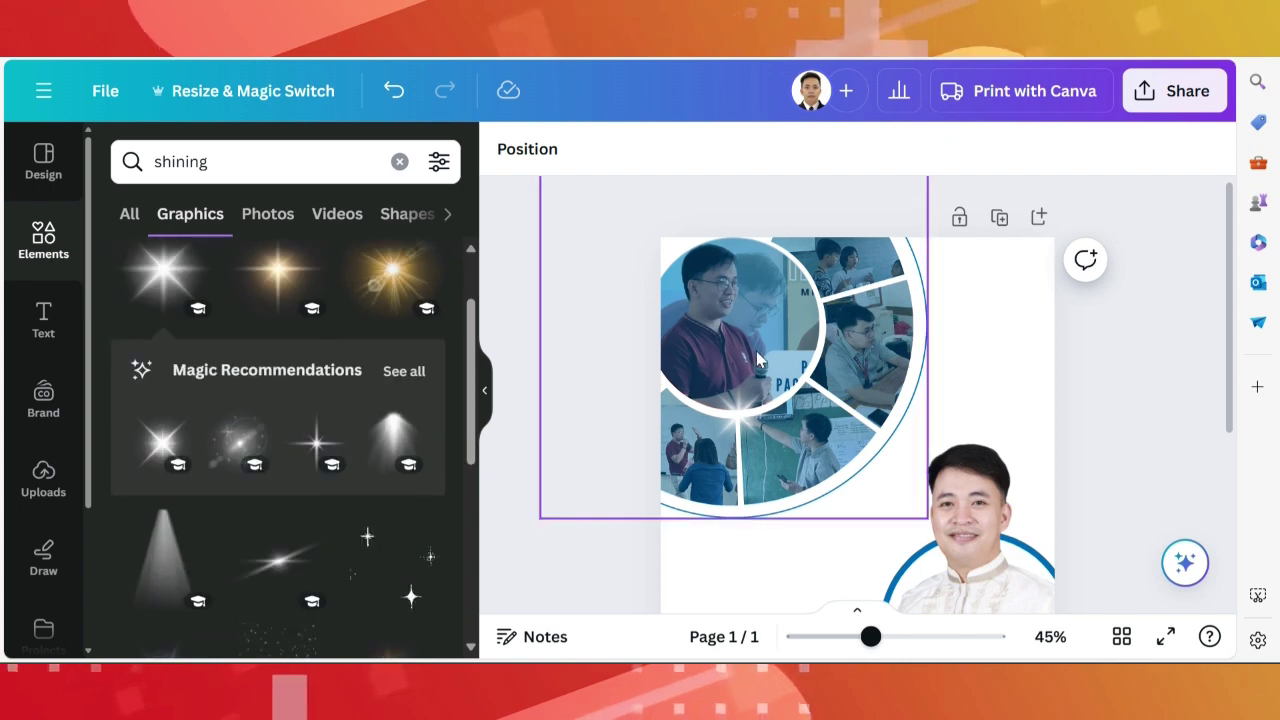
Add a second sparkle, resize it, and set it on the photo collage junction.
left_click(742, 414)
left_click(511, 370)
left_click(318, 453)
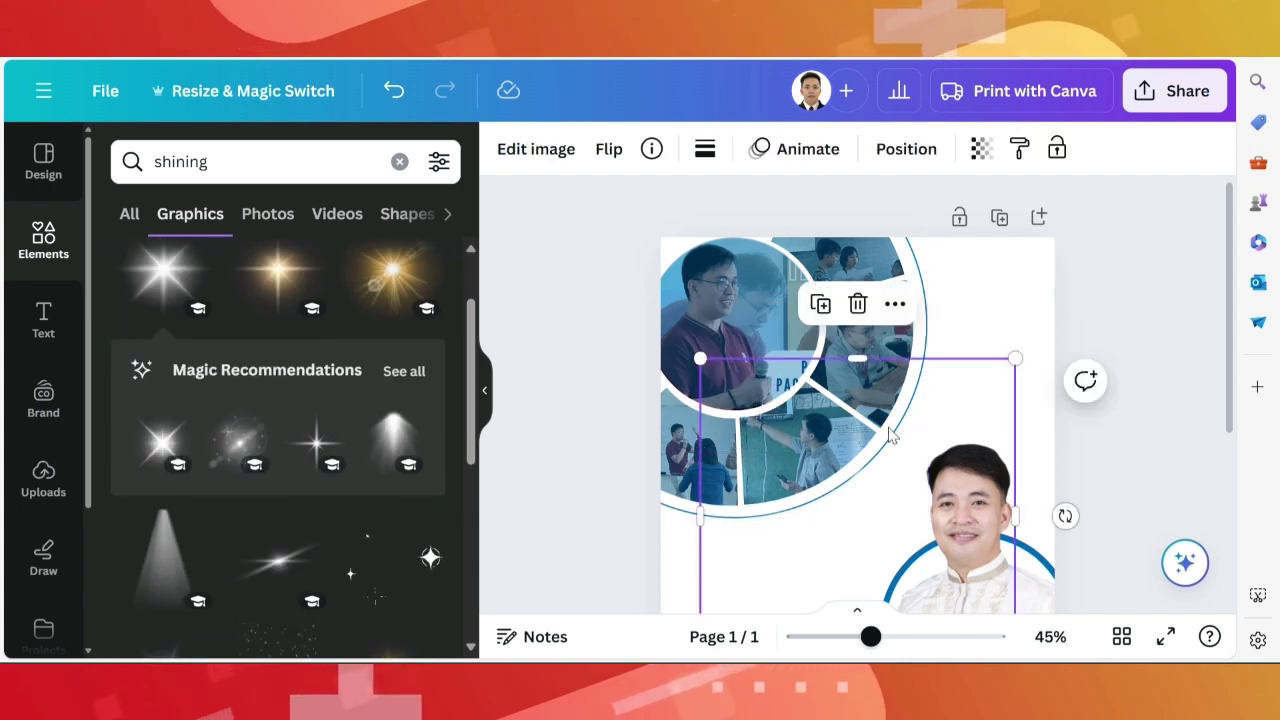
left_click_drag(882, 384, 763, 370)
left_click_drag(899, 263, 734, 420)
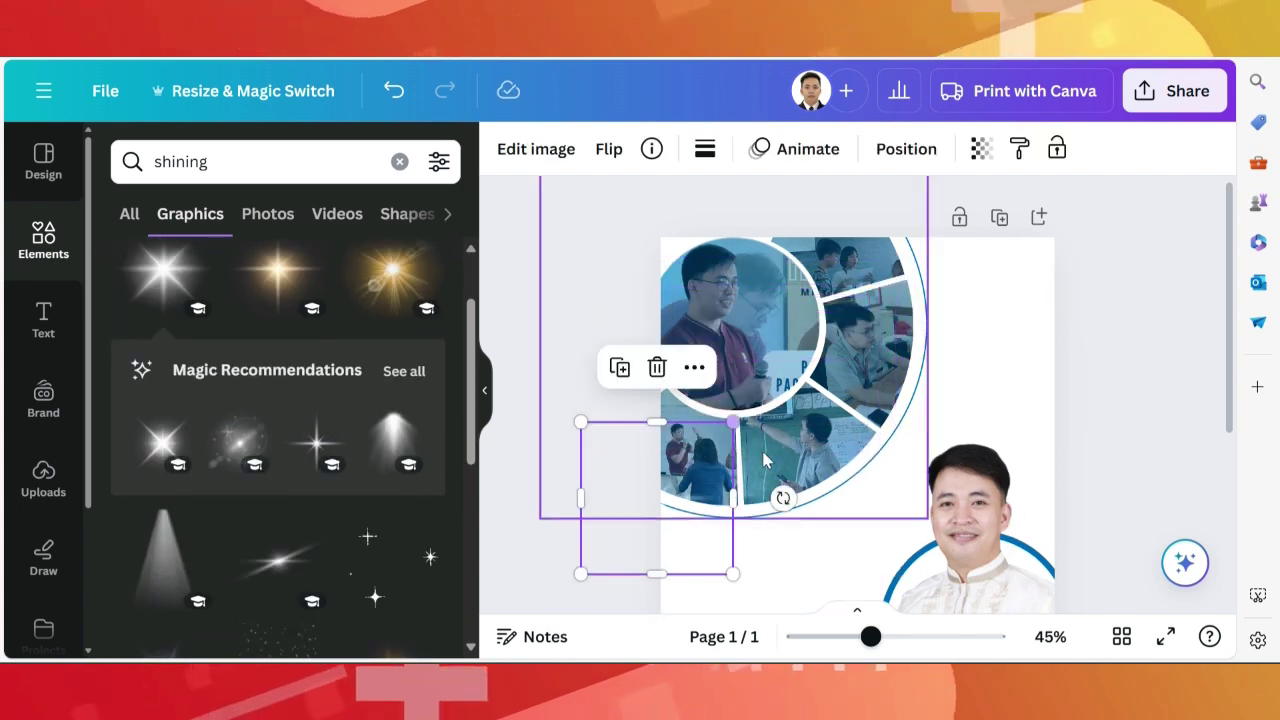
mouse_move(694, 549)
left_mouse_down()
mouse_move(769, 459)
mouse_move(738, 418)
left_mouse_up()
left_click_drag(815, 488, 836, 509)
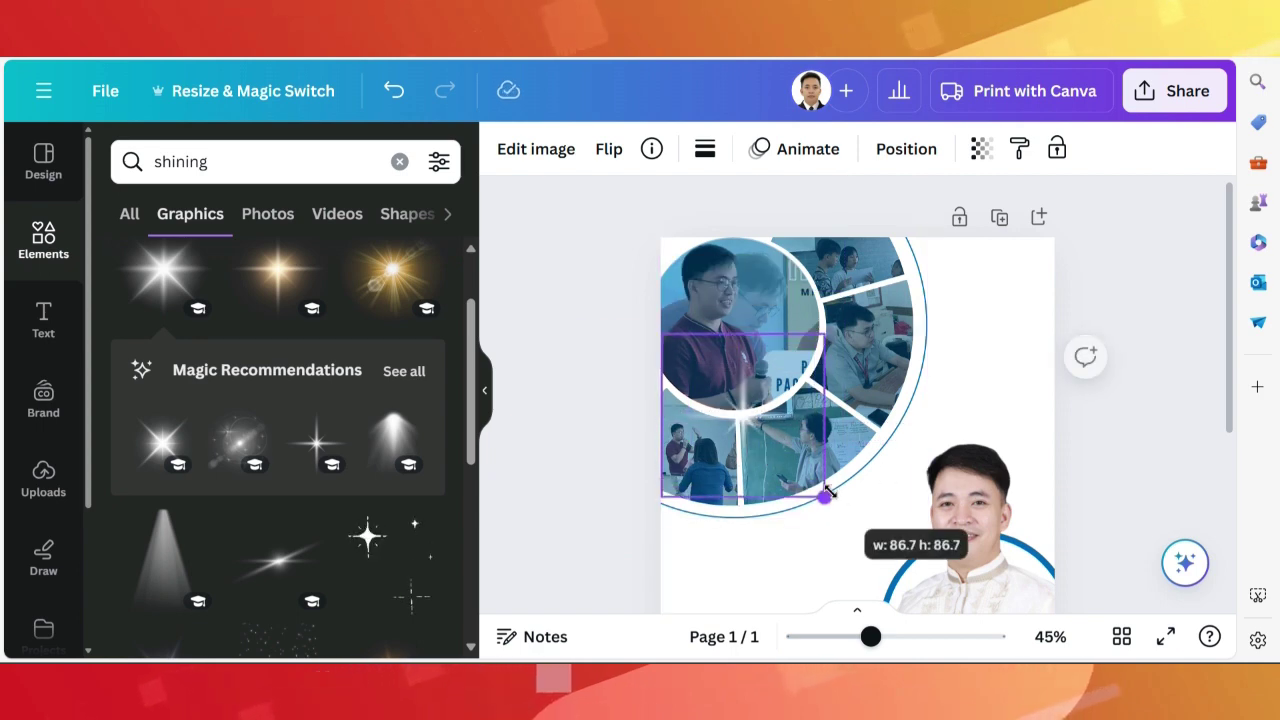
left_click_drag(748, 425, 742, 414)
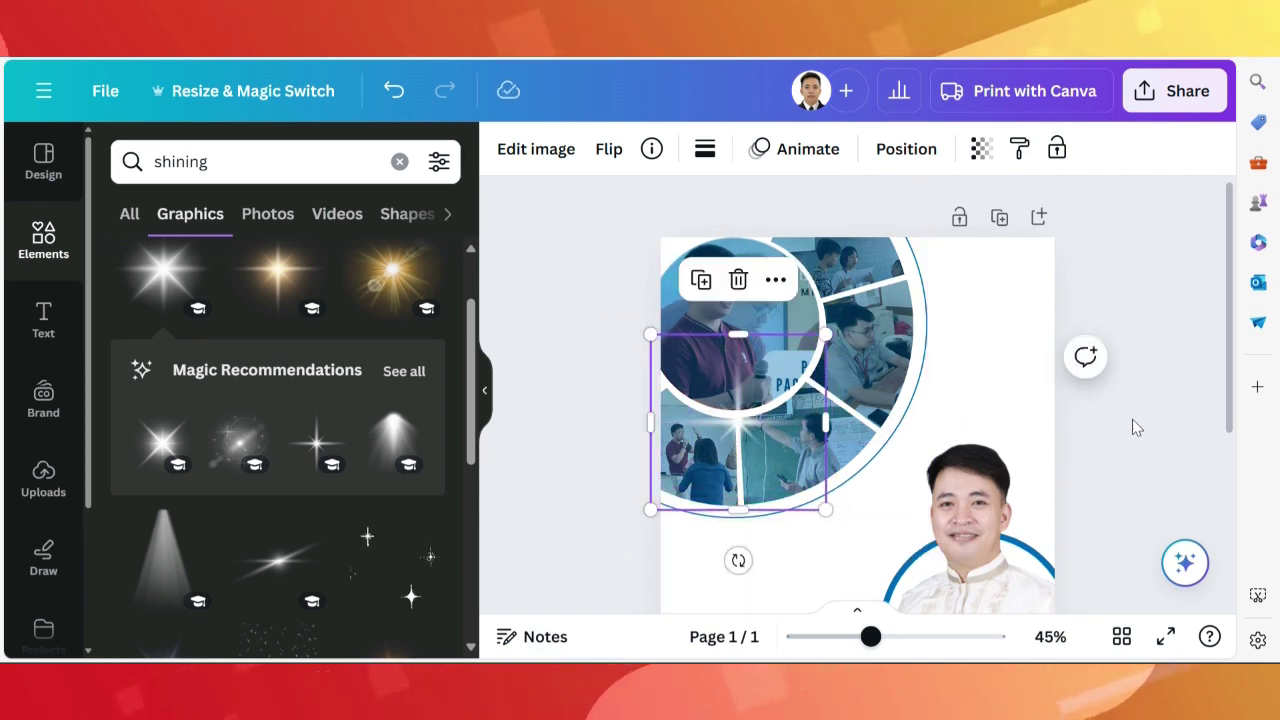
left_click(1079, 415)
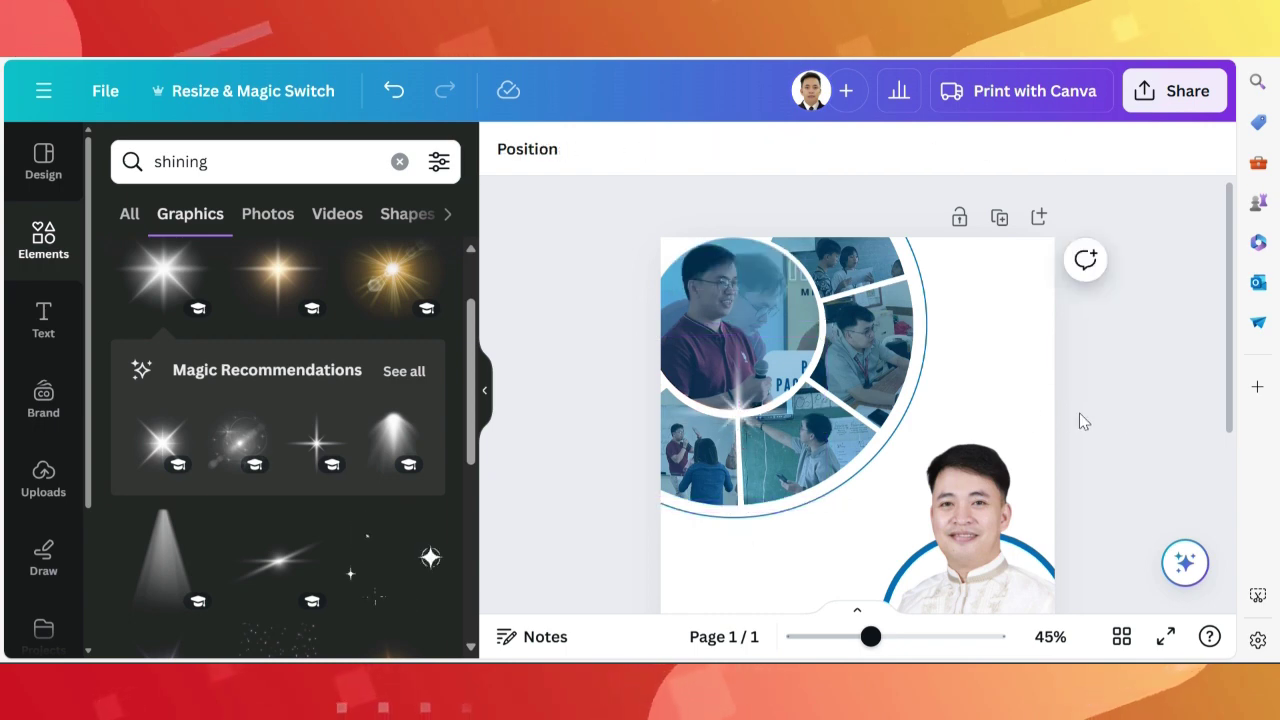
scroll(1080, 413, "down", 3)
scroll(1080, 411, "up", 1)
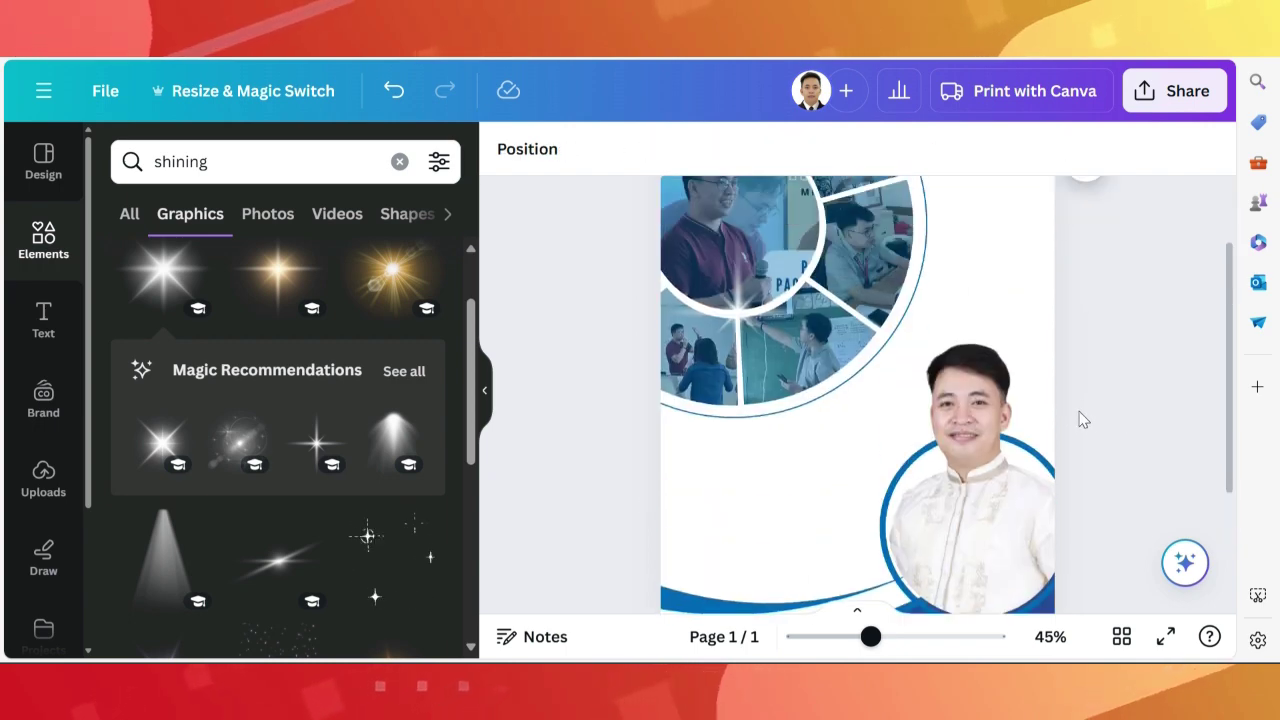
scroll(1072, 418, "up", 1)
scroll(1107, 430, "down", 3)
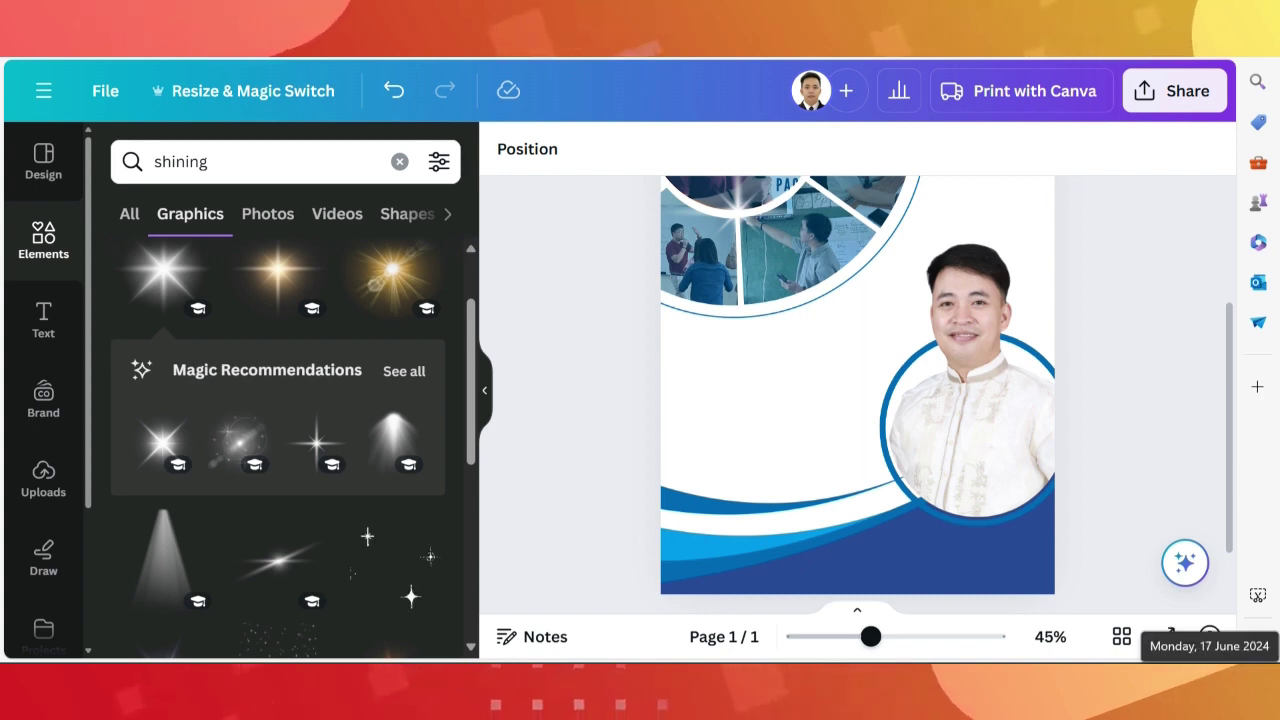
Add a heading text box reading RPMS to the page.
left_click(40, 335)
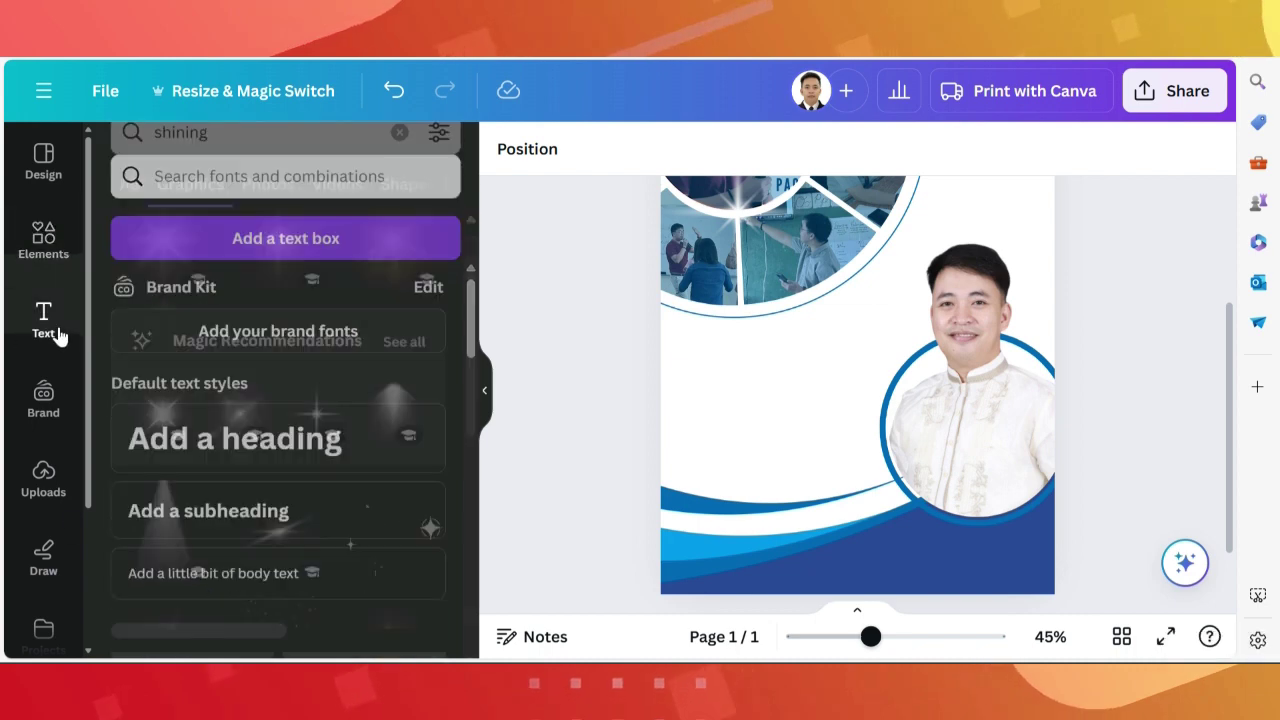
scroll(234, 457, "down", 2)
scroll(234, 457, "down", 2)
scroll(240, 462, "down", 3)
scroll(240, 462, "down", 2)
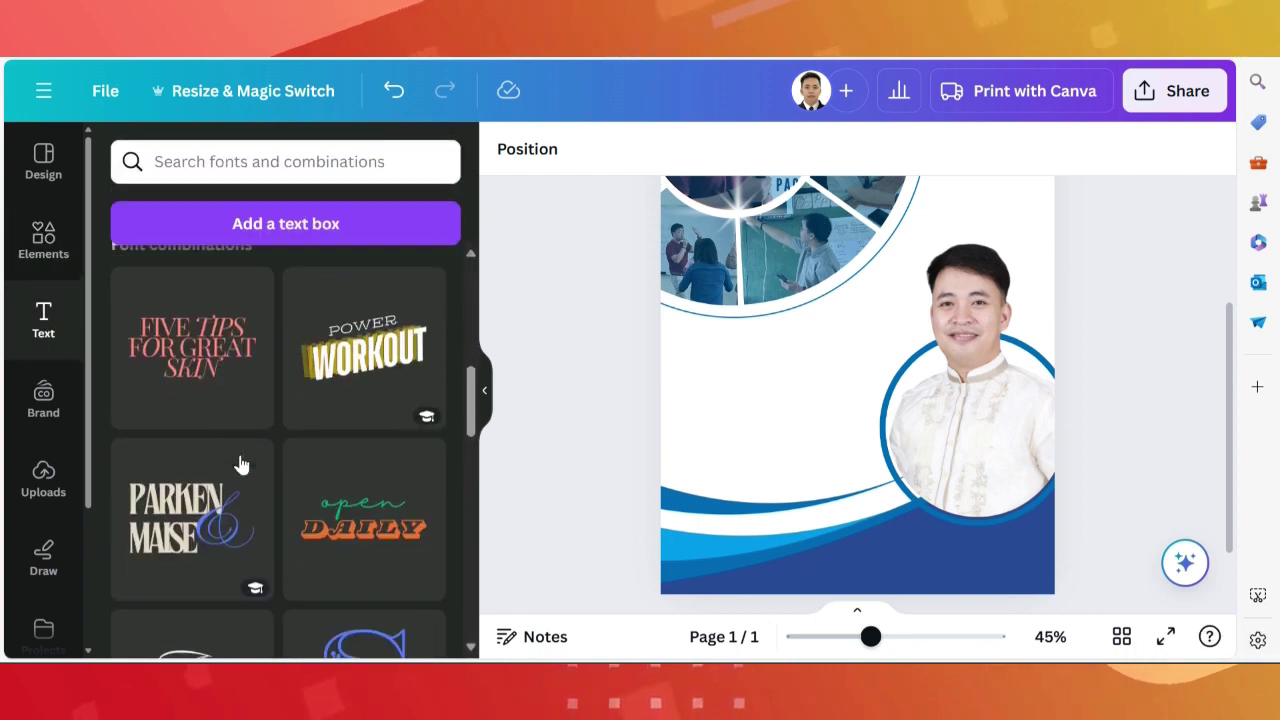
scroll(243, 463, "up", 10)
scroll(249, 449, "down", 10)
scroll(249, 450, "down", 3)
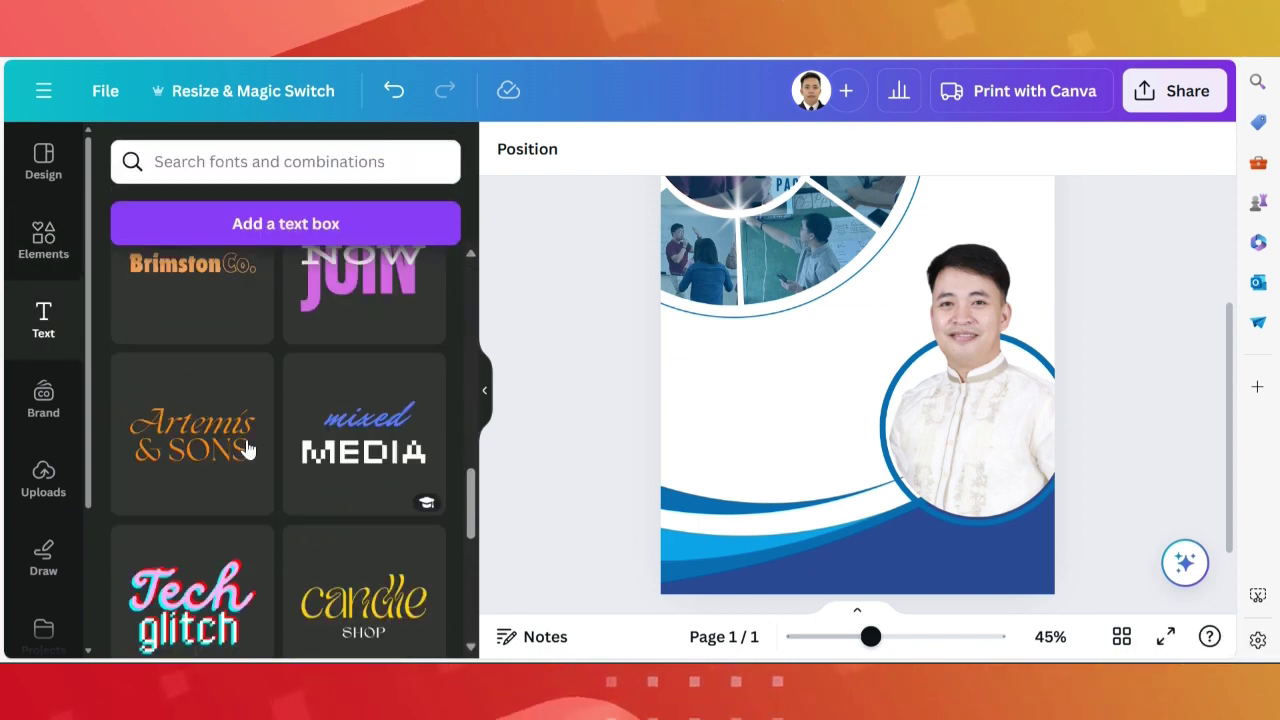
scroll(249, 450, "down", 3)
scroll(249, 450, "down", 3)
scroll(249, 450, "down", 3)
scroll(247, 450, "up", 5)
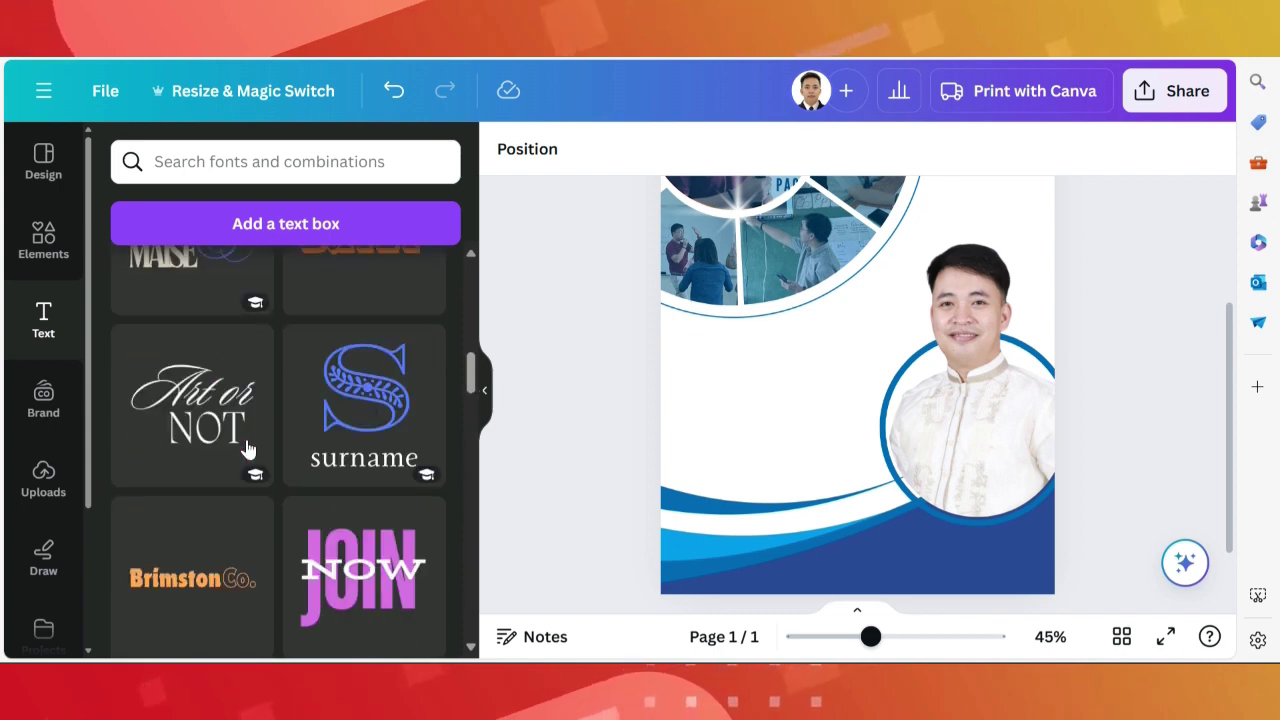
scroll(246, 449, "up", 10)
left_click(246, 449)
type("RPMS")
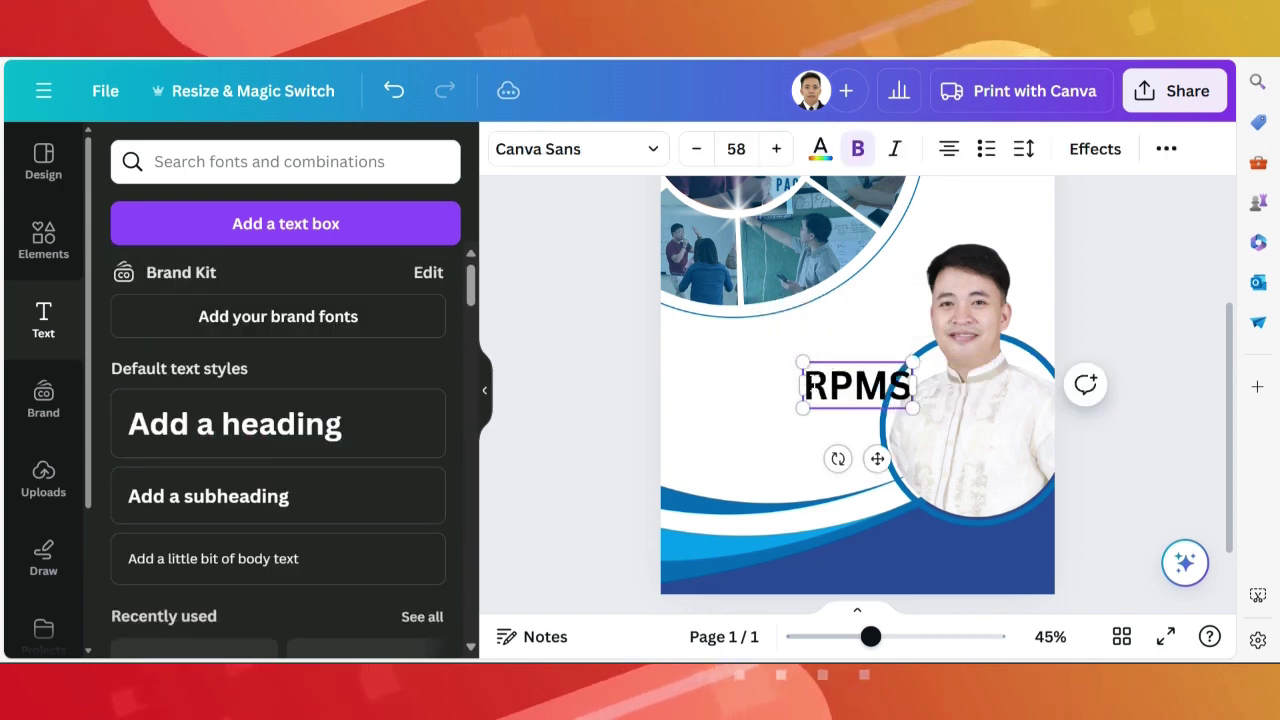
Enlarge the RPMS heading to size 113 and move it left of the portrait.
double_click(820, 378)
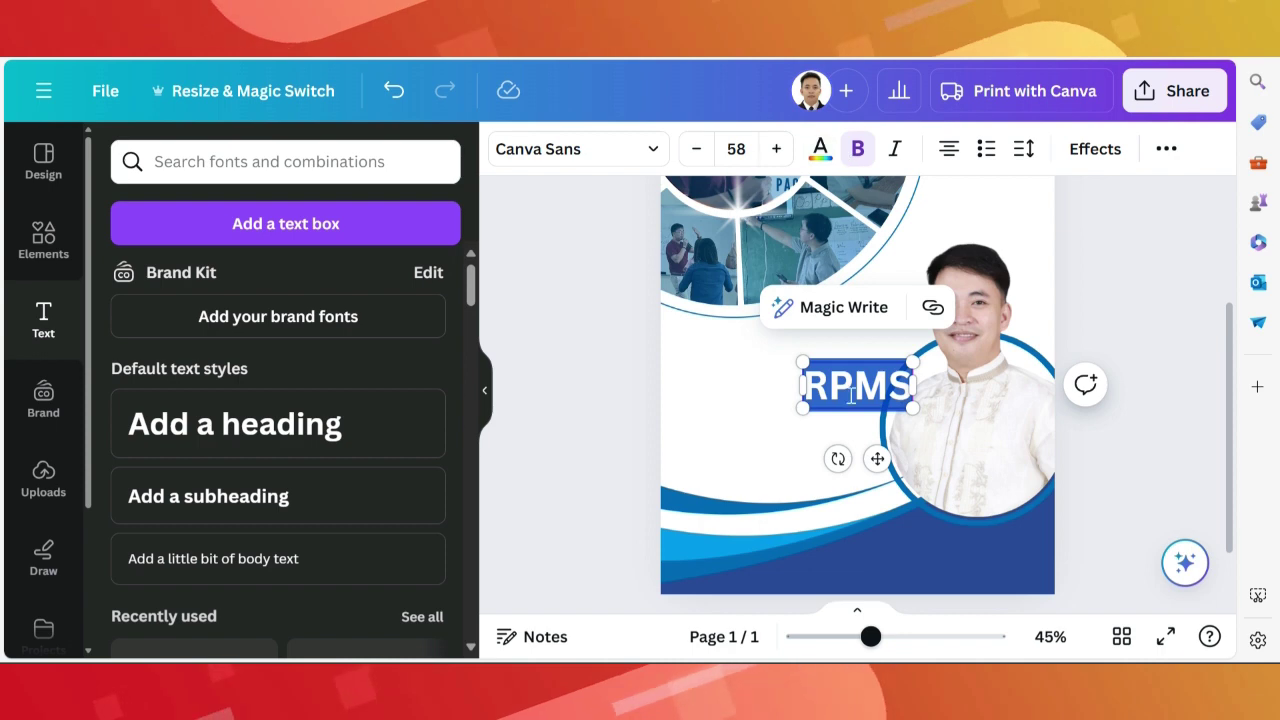
left_click_drag(802, 362, 697, 327)
left_click_drag(834, 372, 802, 370)
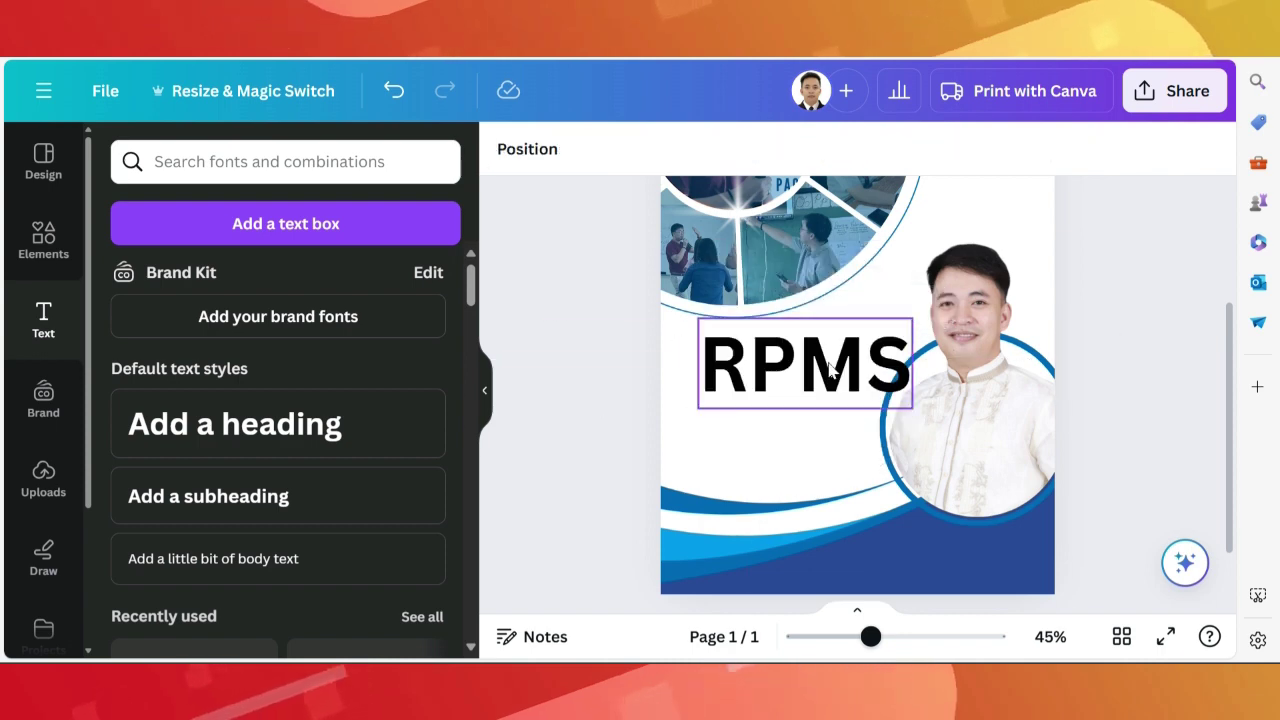
Colour the RPMS text Cobalt blue.
left_click(820, 148)
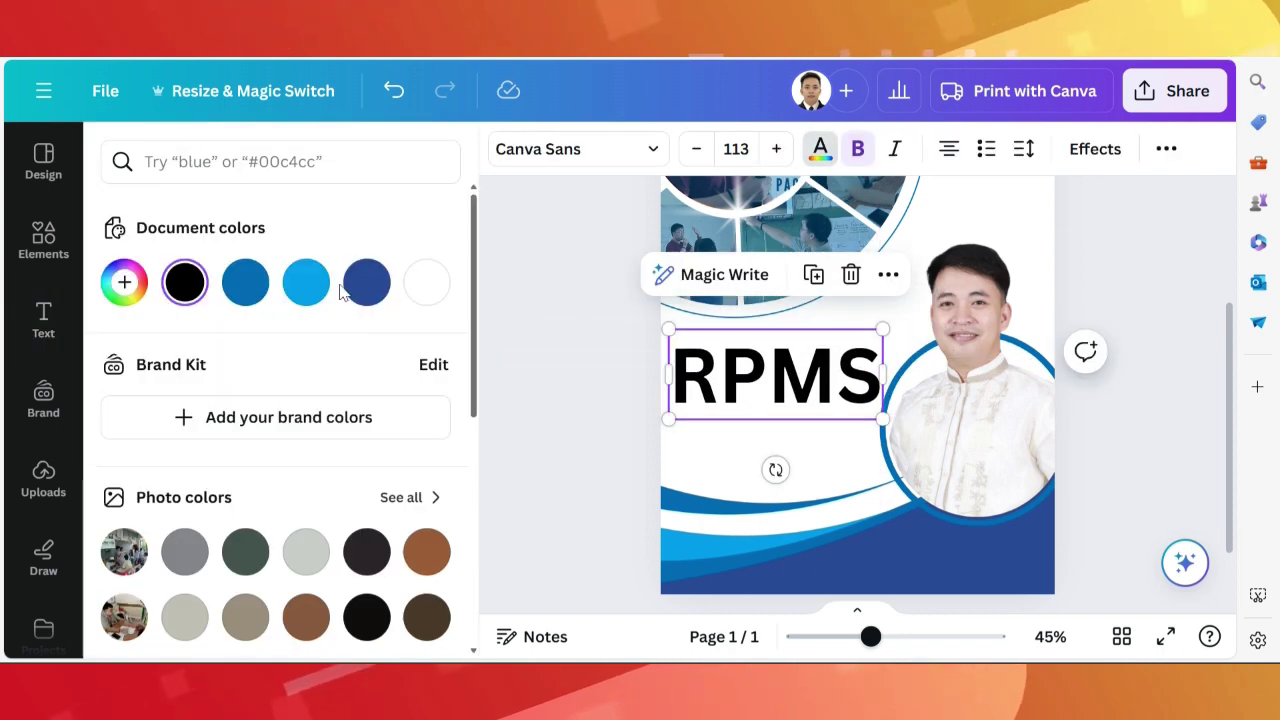
key("Escape")
key("Return")
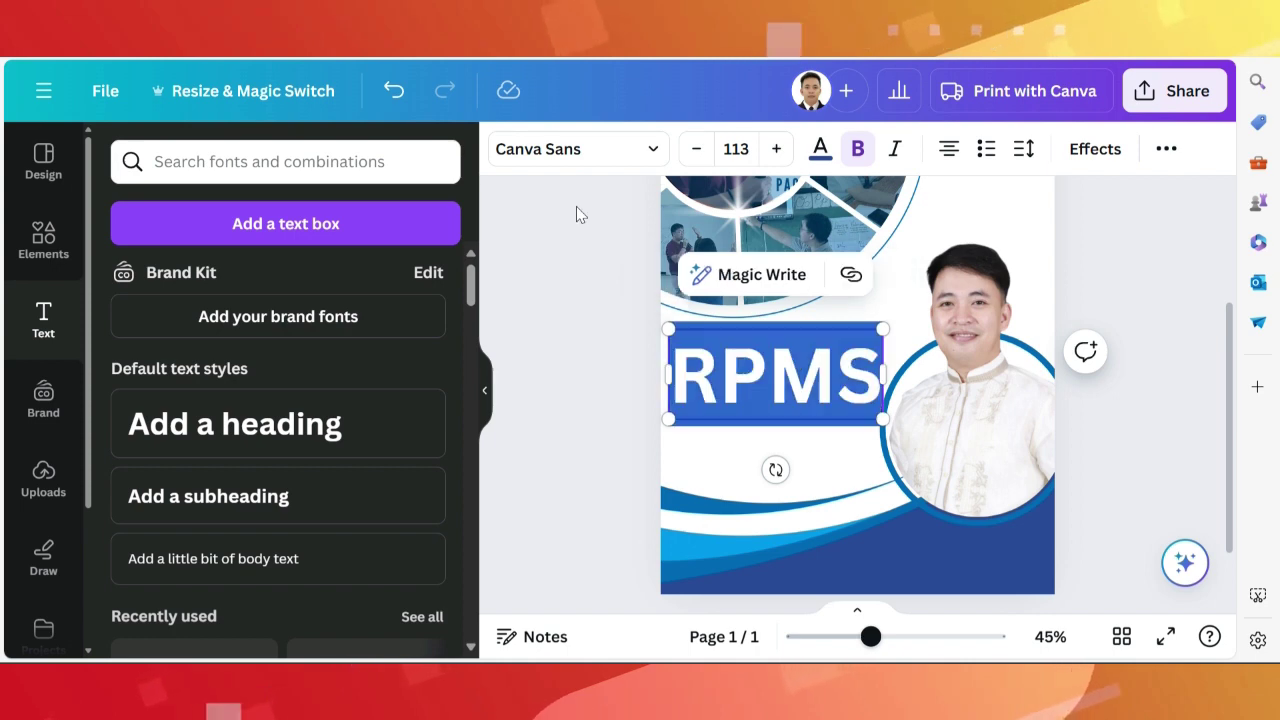
left_click(820, 150)
scroll(363, 455, "down", 2)
scroll(380, 480, "down", 3)
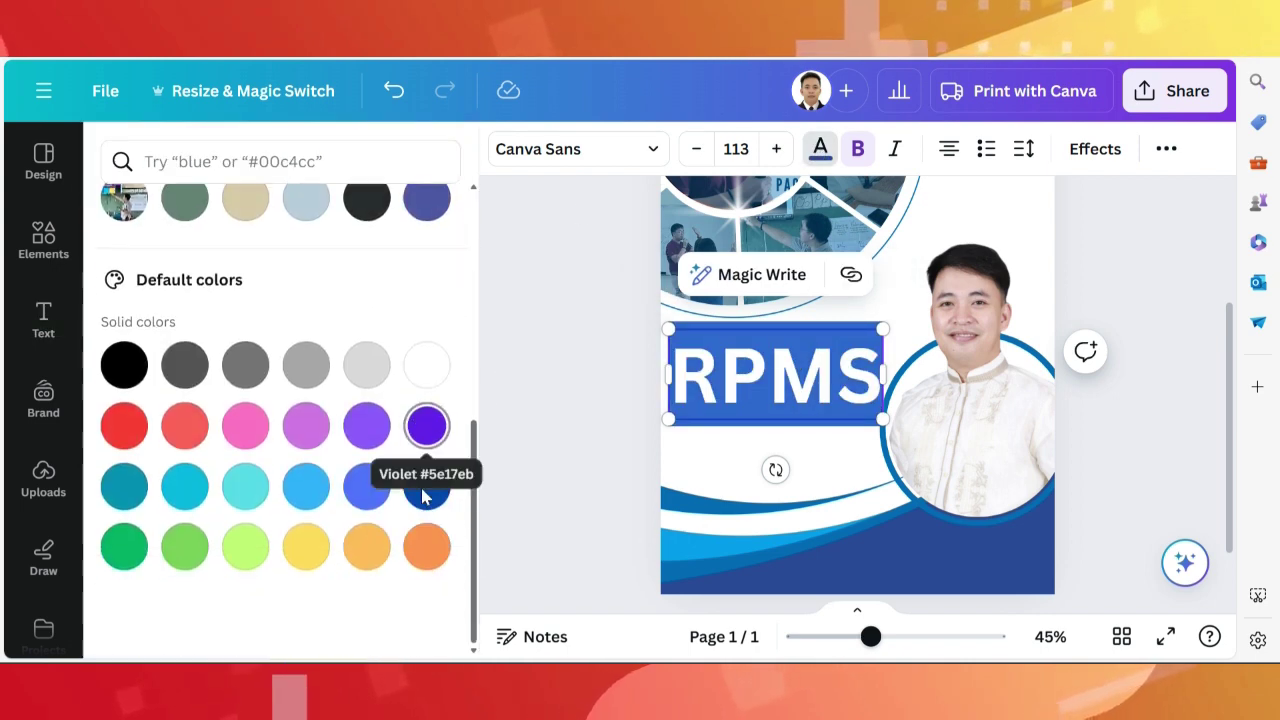
left_click(427, 487)
key("Escape")
Change the RPMS text to a custom dark navy colour, #072C5D.
left_click(600, 414)
left_click(805, 375)
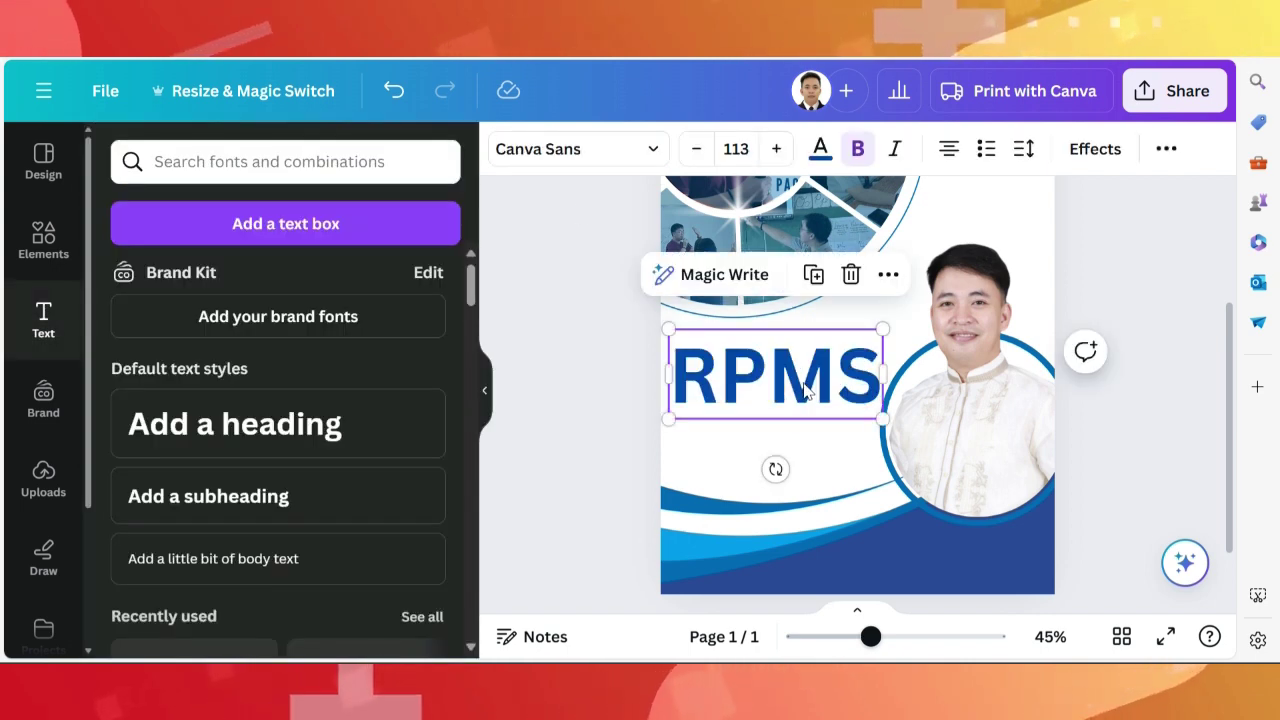
key("Return")
left_click(820, 150)
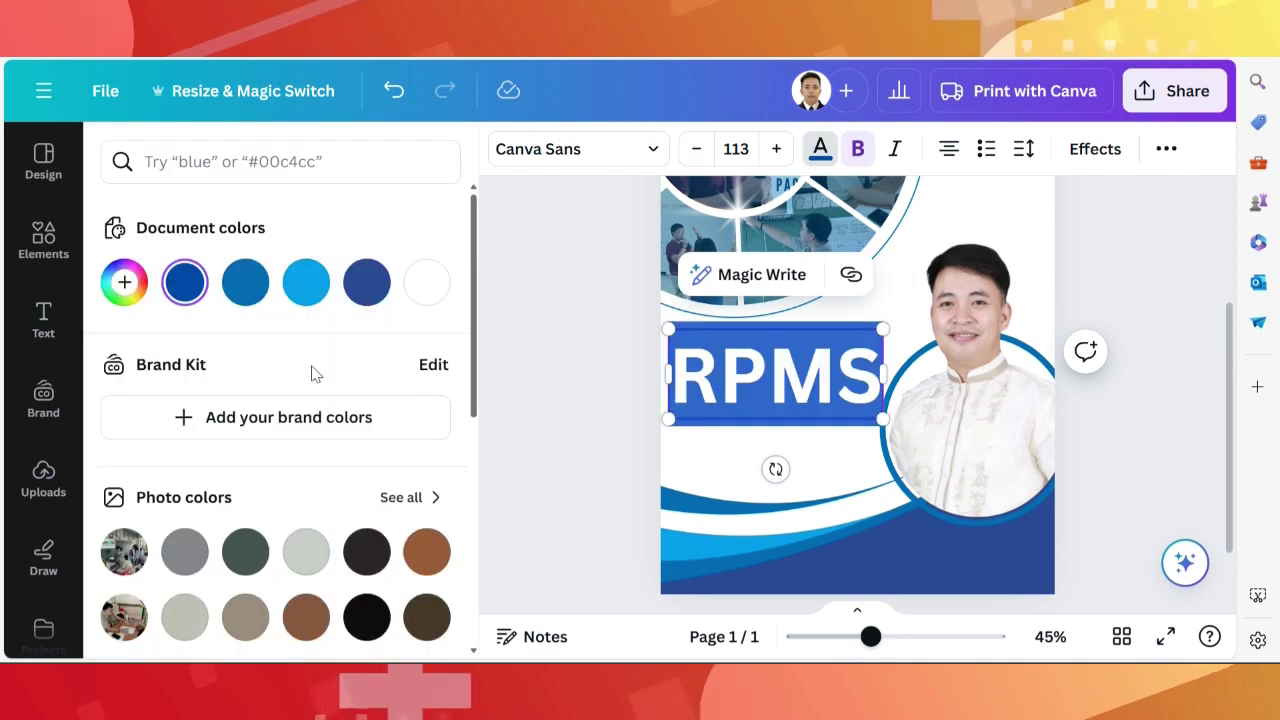
left_click(124, 282)
left_click(401, 414)
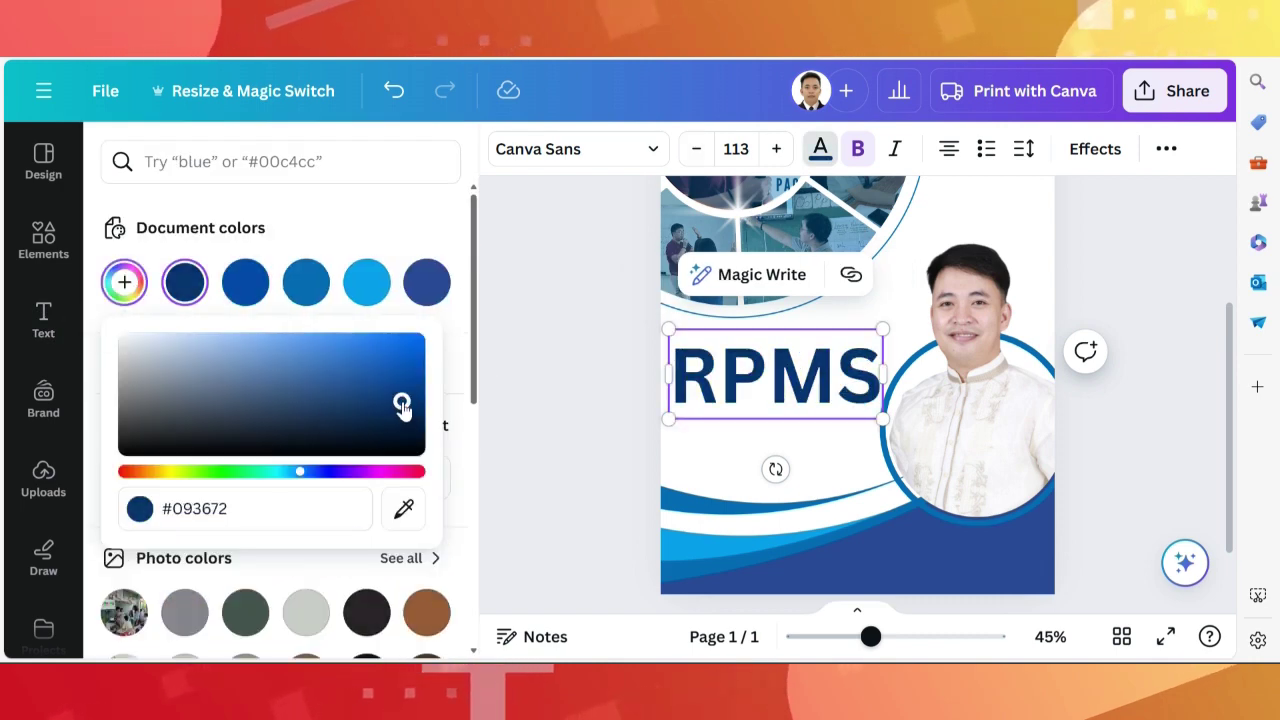
key("Escape")
Select the RPMS text and bring up its font list.
scroll(330, 430, "down", 5)
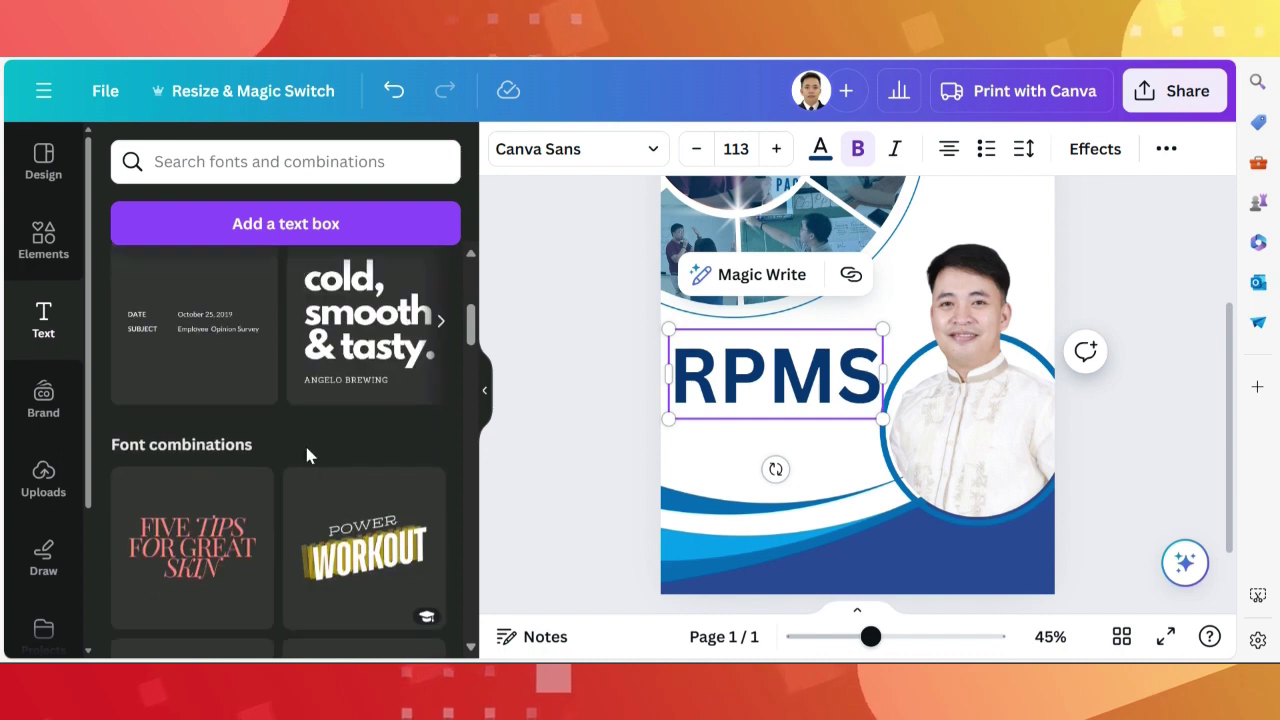
scroll(400, 465, "down", 5)
scroll(400, 465, "down", 3)
scroll(400, 465, "down", 3)
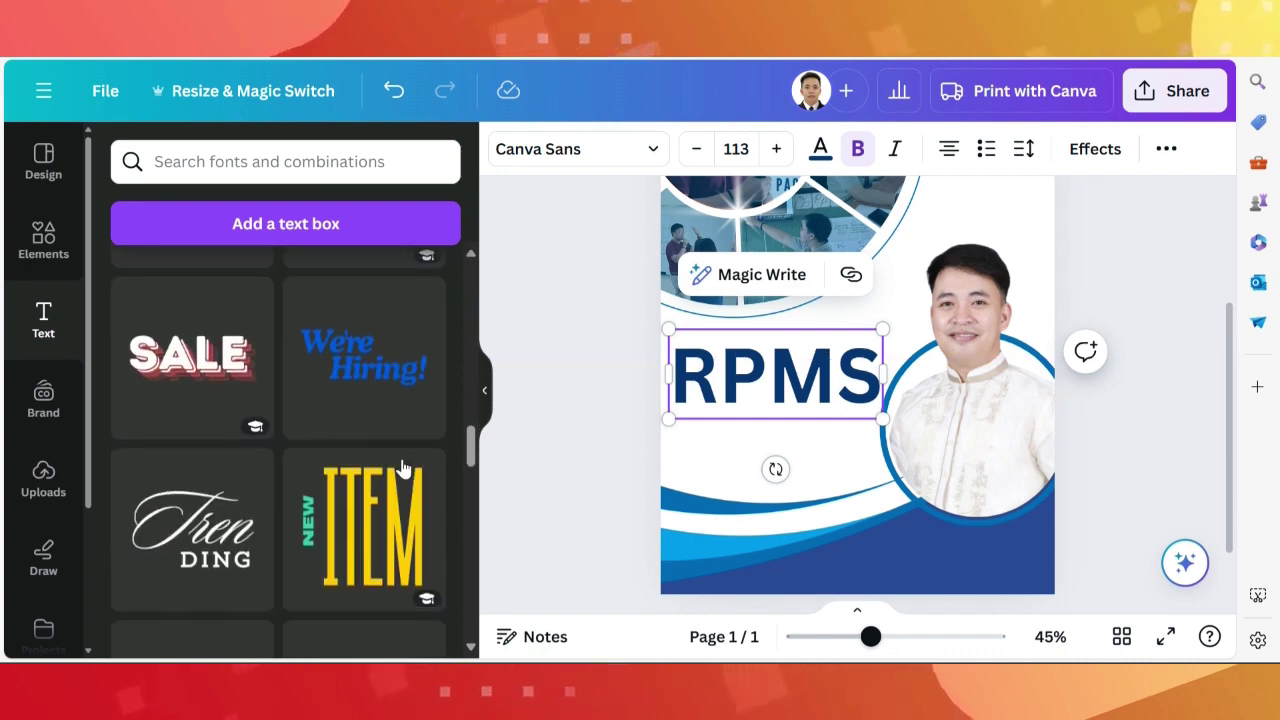
scroll(404, 468, "down", 3)
scroll(404, 468, "down", 3)
scroll(404, 468, "down", 2)
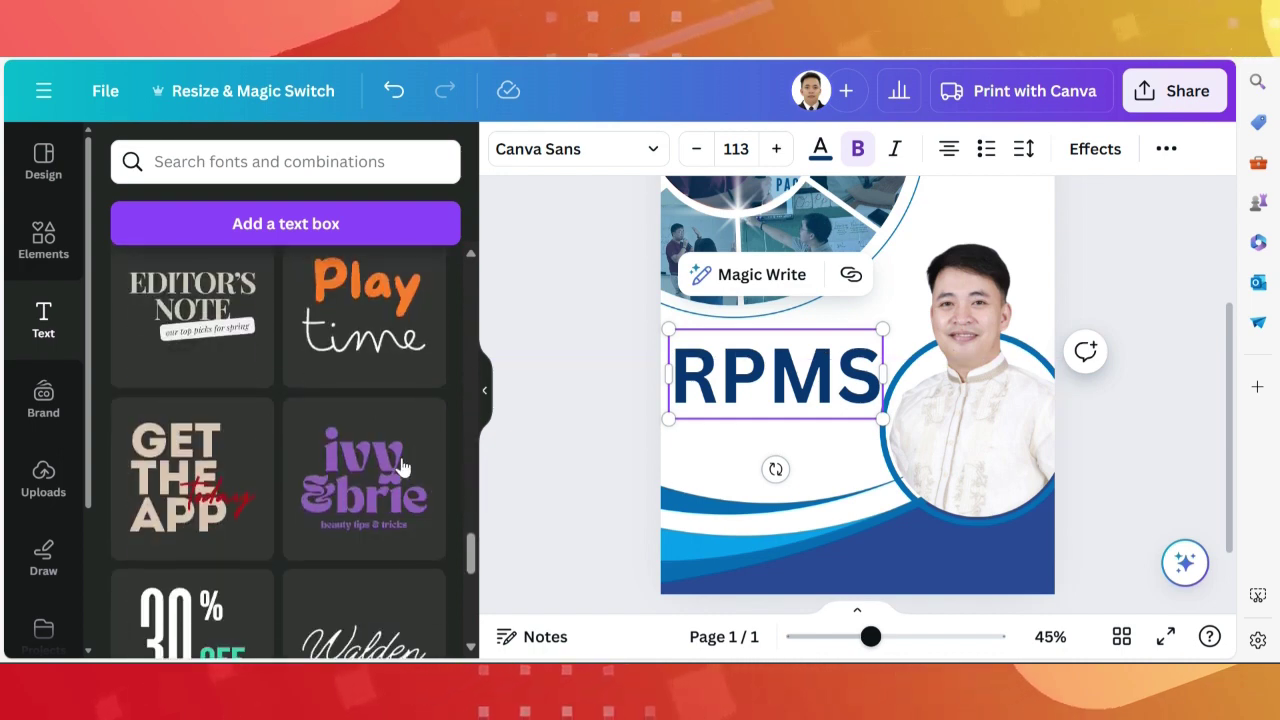
scroll(403, 467, "down", 2)
scroll(407, 470, "down", 1)
double_click(720, 375)
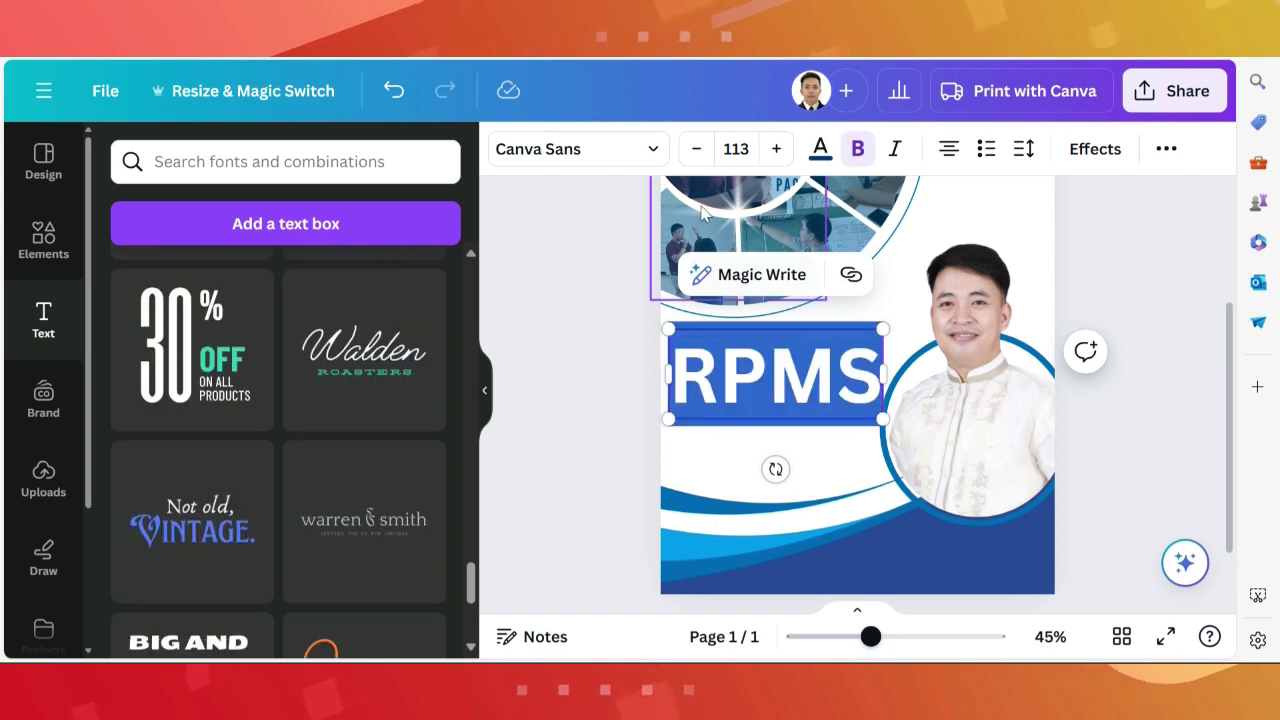
left_click(600, 152)
scroll(186, 418, "down", 5)
Set RPMS in the Anton font after trying League Spartan.
scroll(186, 415, "down", 5)
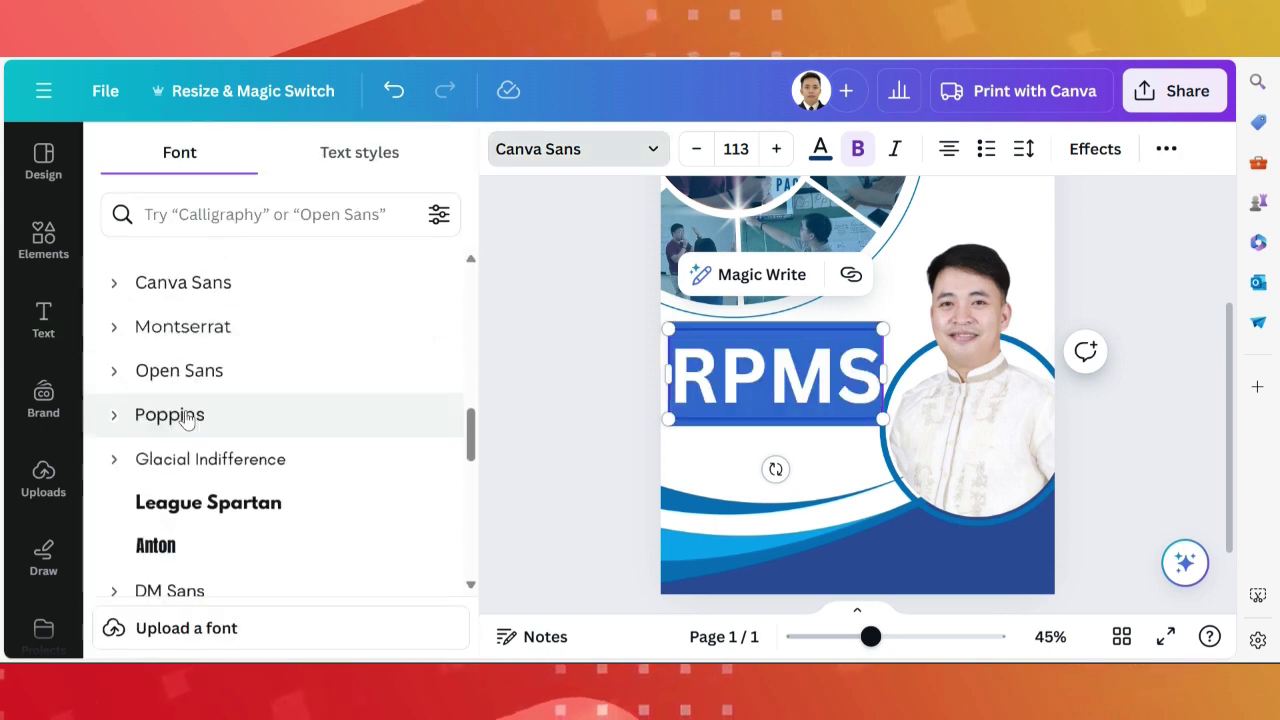
scroll(187, 412, "down", 2)
left_click(188, 405)
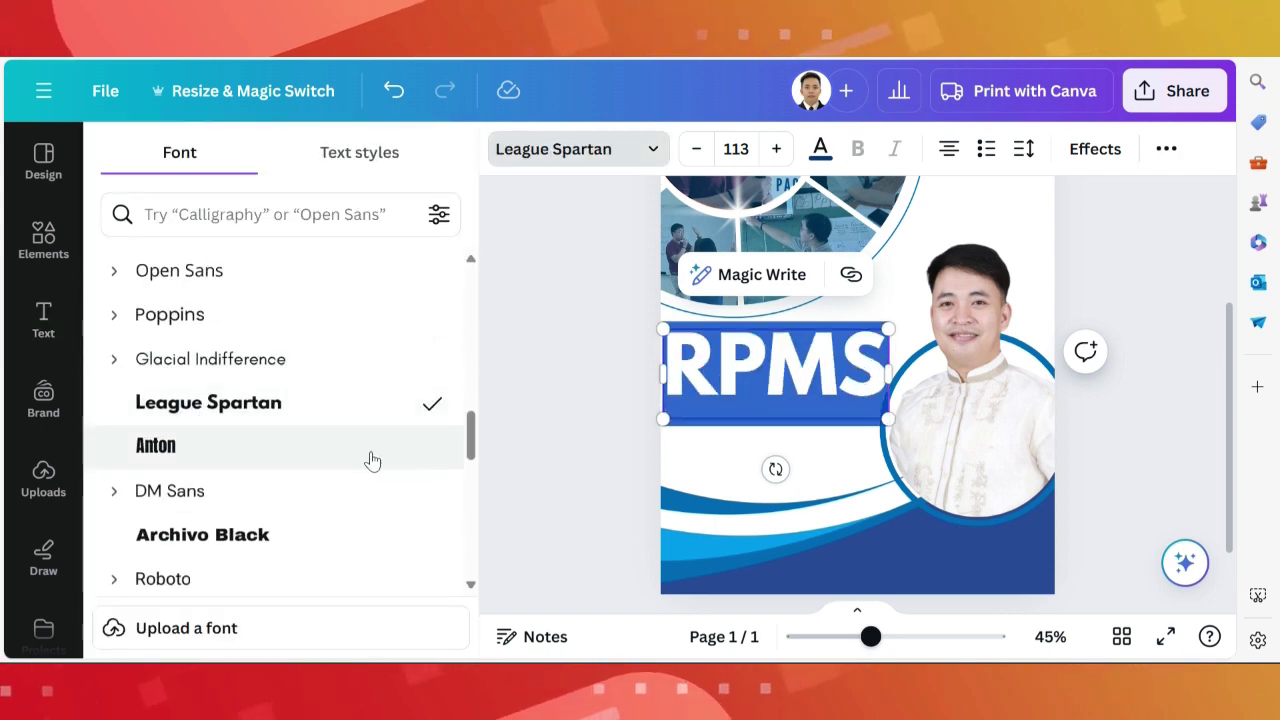
left_click(287, 463)
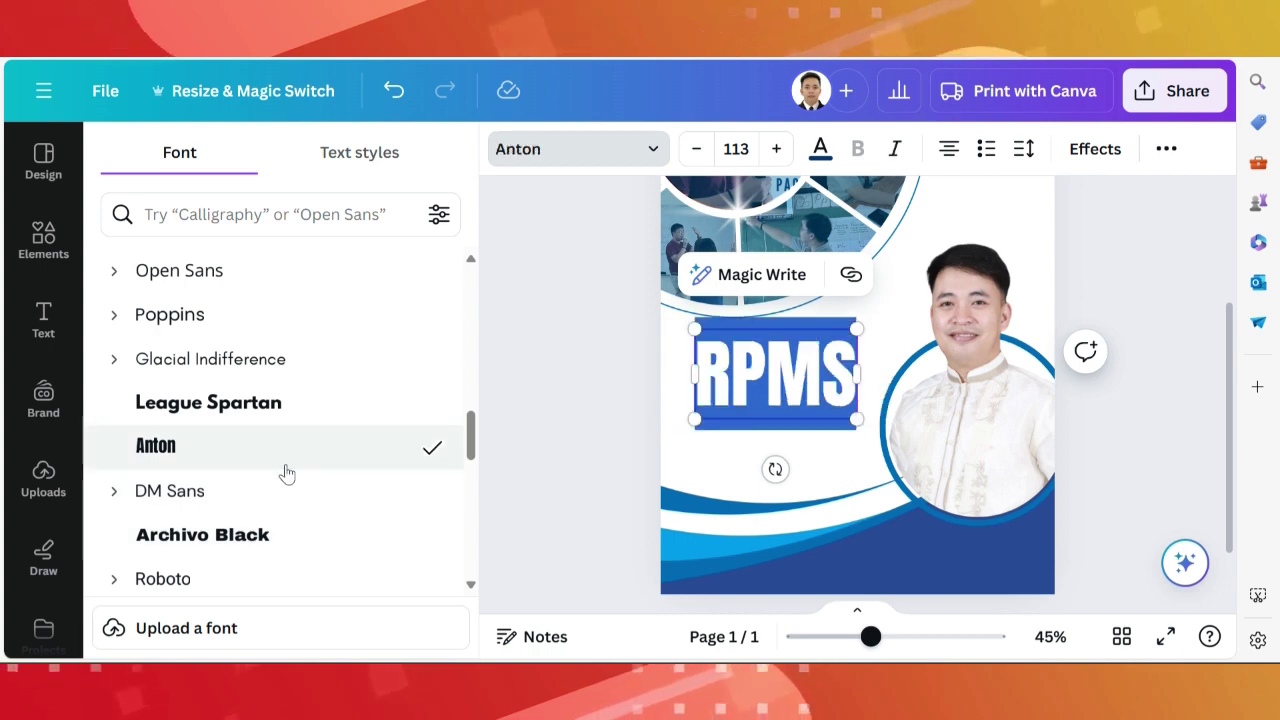
scroll(166, 528, "down", 3)
scroll(241, 484, "down", 4)
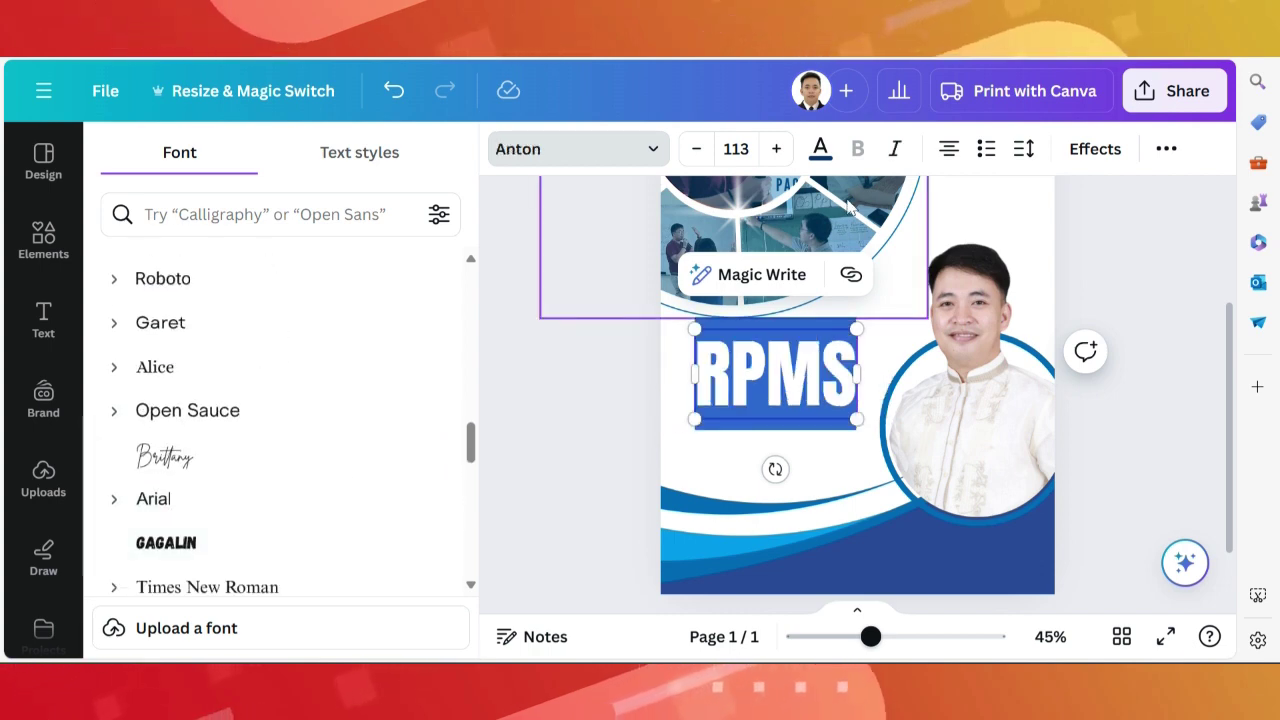
scroll(241, 484, "down", 5)
scroll(245, 468, "down", 3)
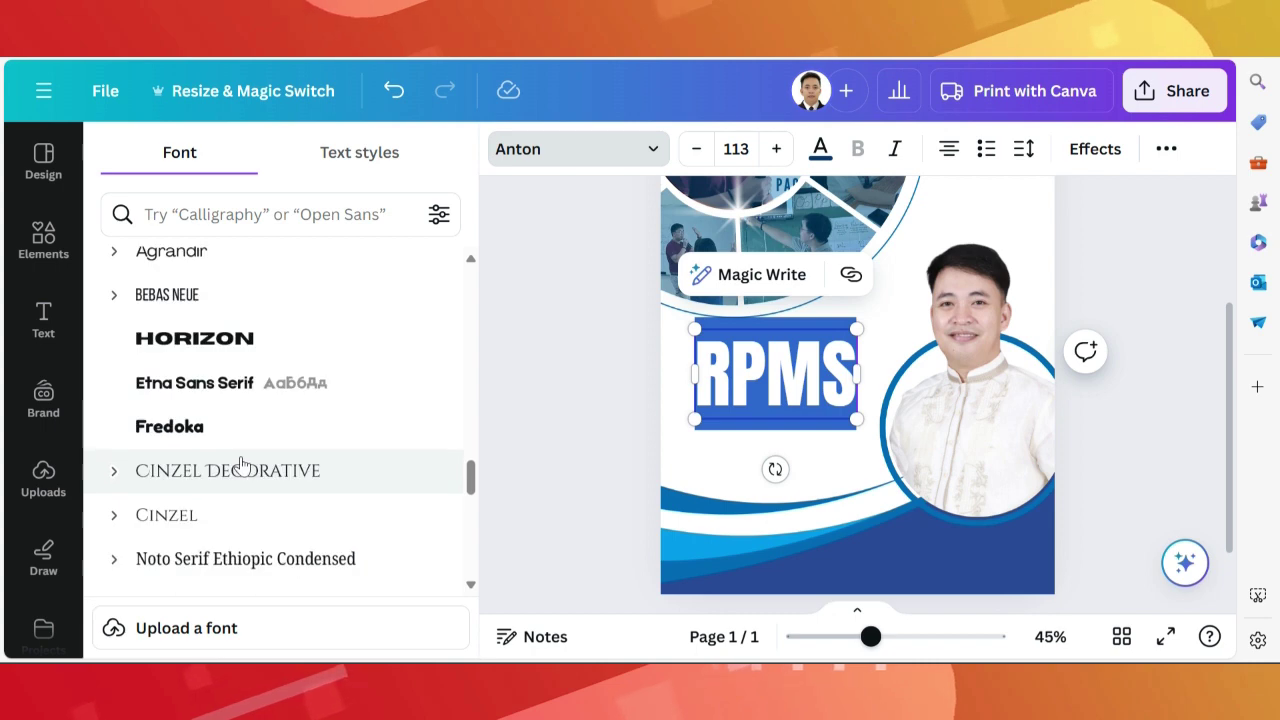
scroll(245, 468, "down", 3)
scroll(245, 468, "down", 3)
left_click(598, 414)
Enlarge the RPMS title box to size 127.
left_click(791, 387)
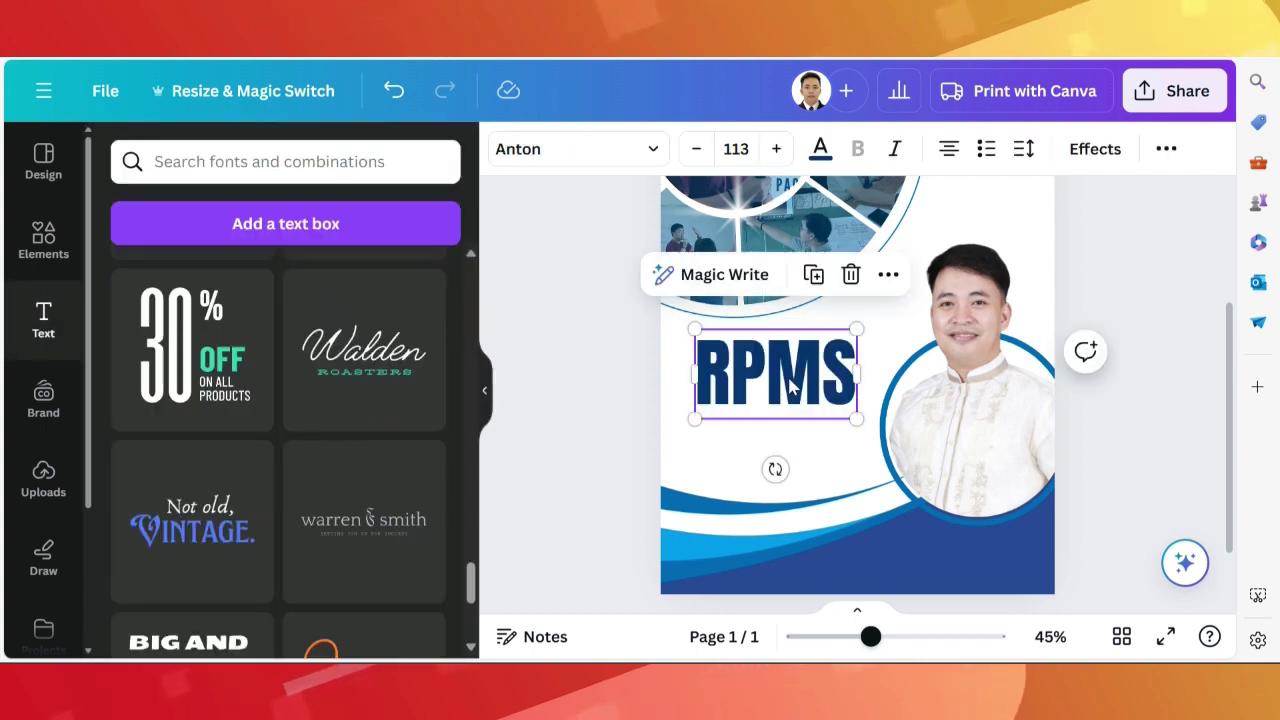
left_click_drag(855, 418, 866, 426)
left_click_drag(694, 426, 683, 430)
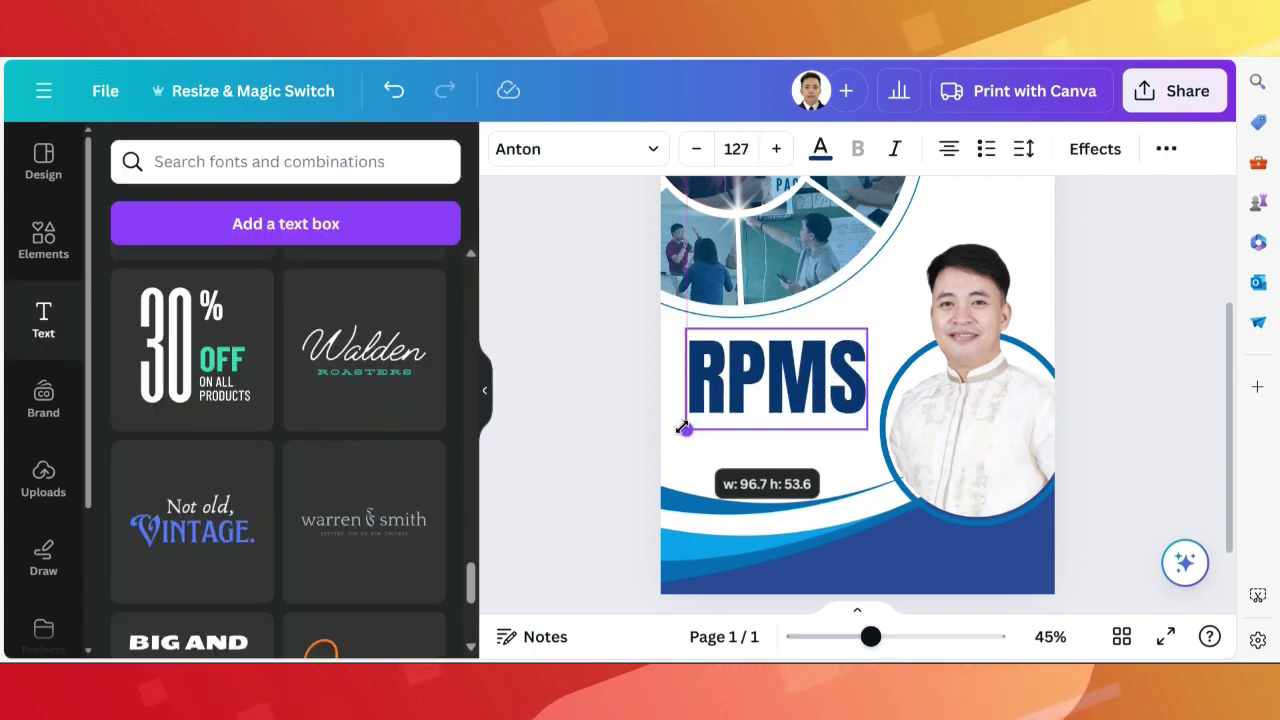
left_click_drag(775, 375, 757, 371)
Increase the letter spacing of RPMS.
double_click(757, 371)
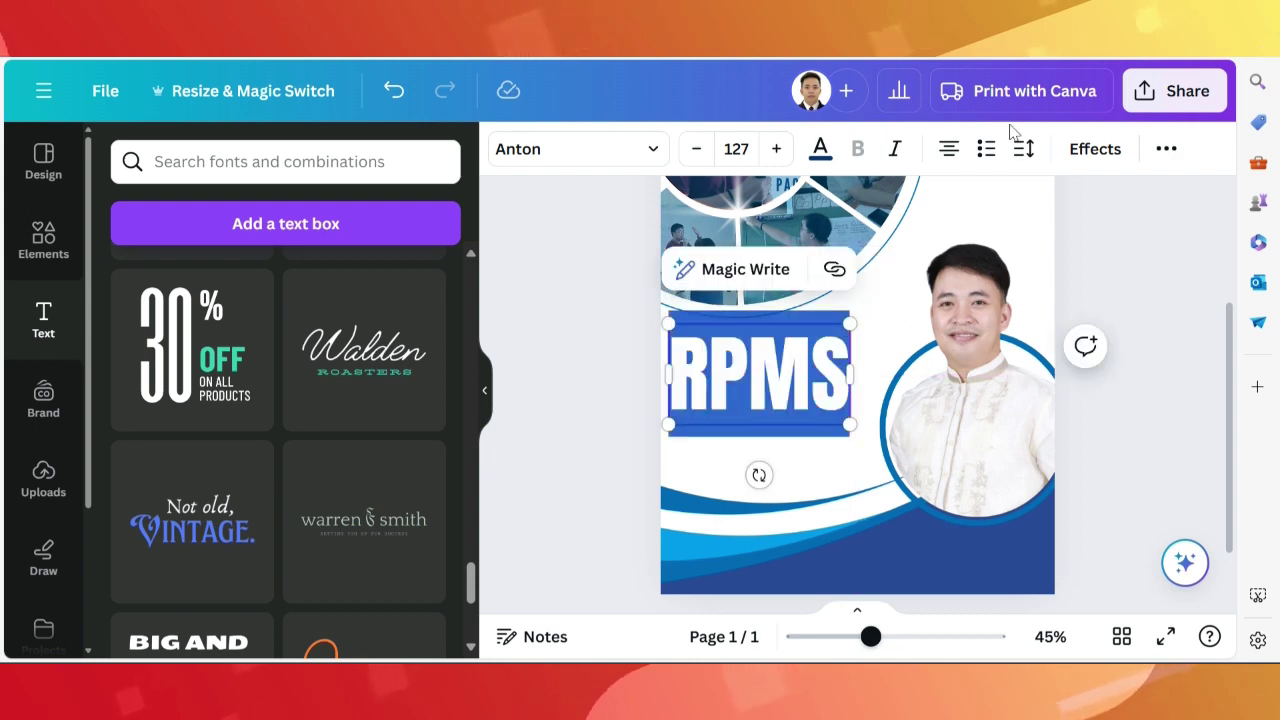
left_click(1023, 149)
left_click_drag(972, 240, 993, 240)
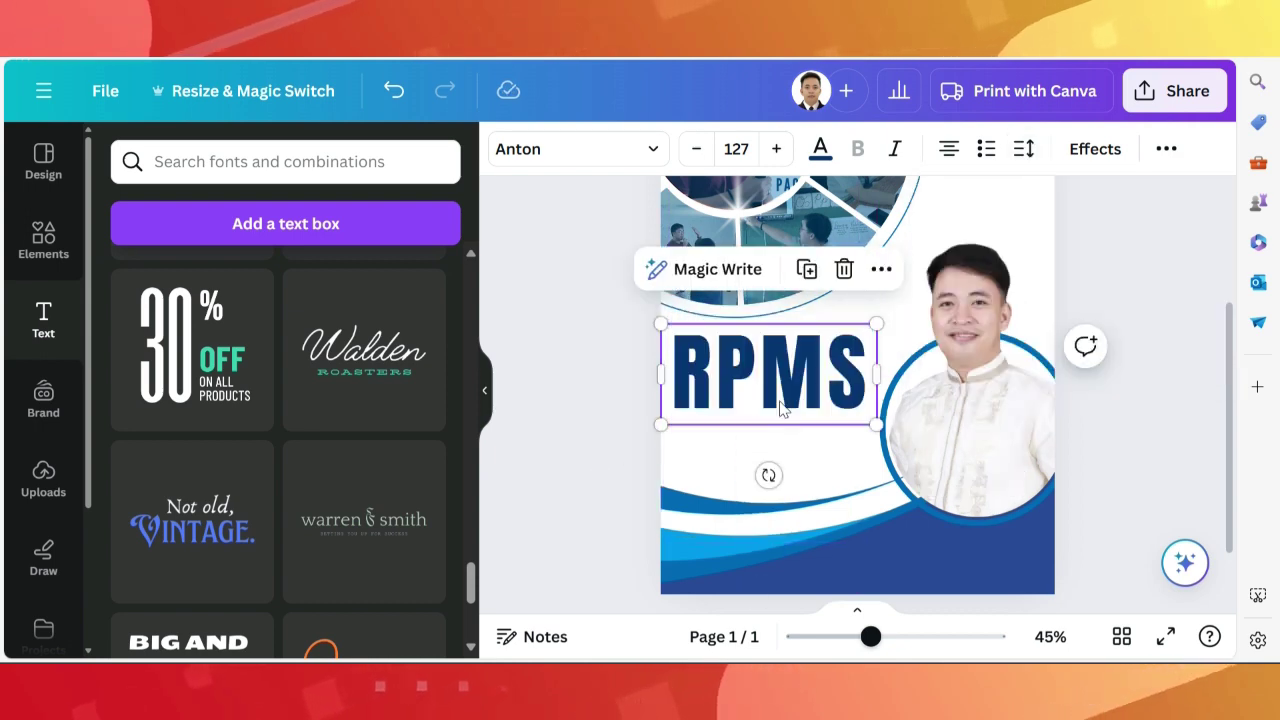
Add the subtitle 'RESULTS-BASED PERFORMANCE MANAGEMENT SYSTEM' as one small line under RPMS.
scroll(290, 450, "up", 2)
left_click(192, 540)
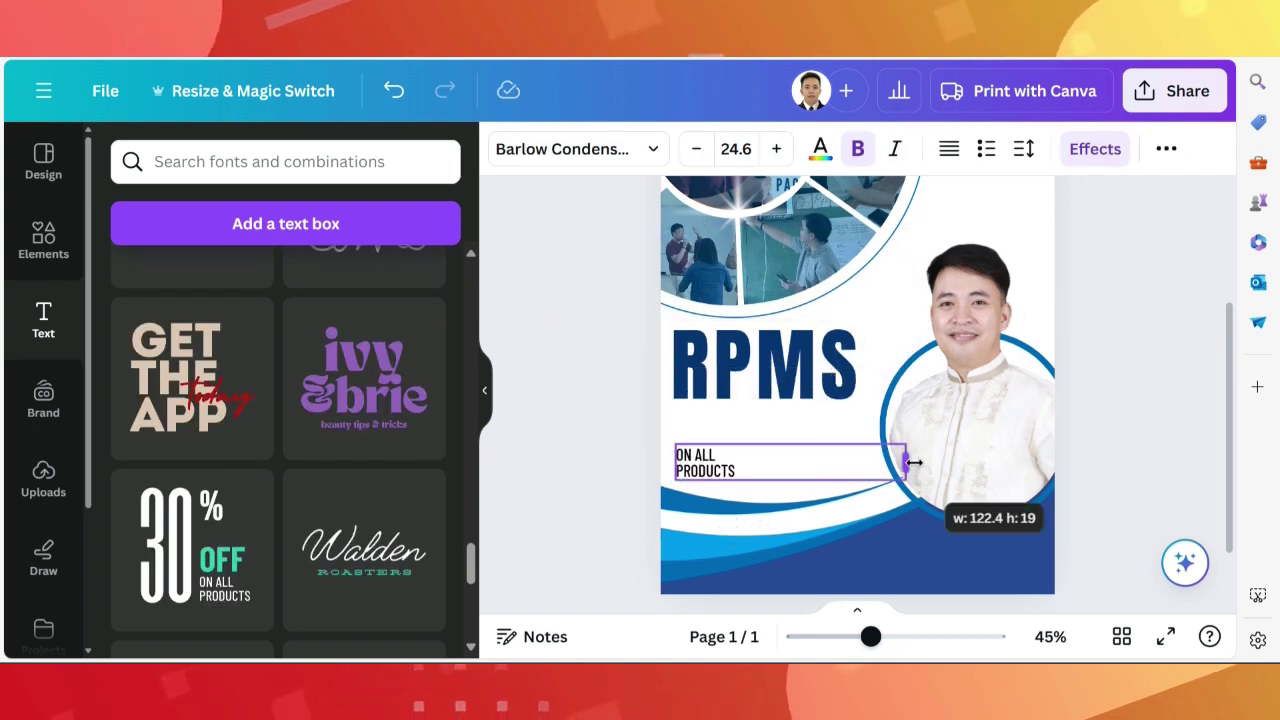
type("SULTS-BASED PERFORMANCE MANAGEMENT")
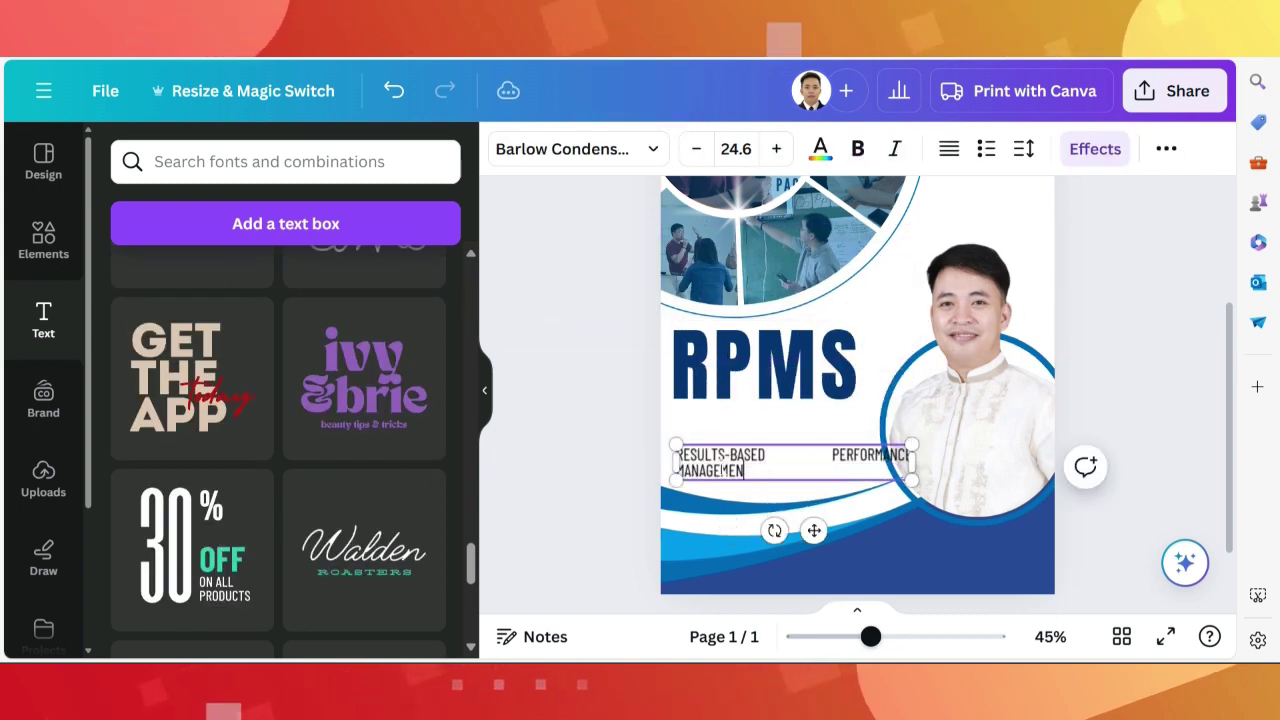
type(" SYSTEM")
key("ctrl+a")
left_click_drag(912, 454, 980, 454)
left_click_drag(676, 444, 790, 452)
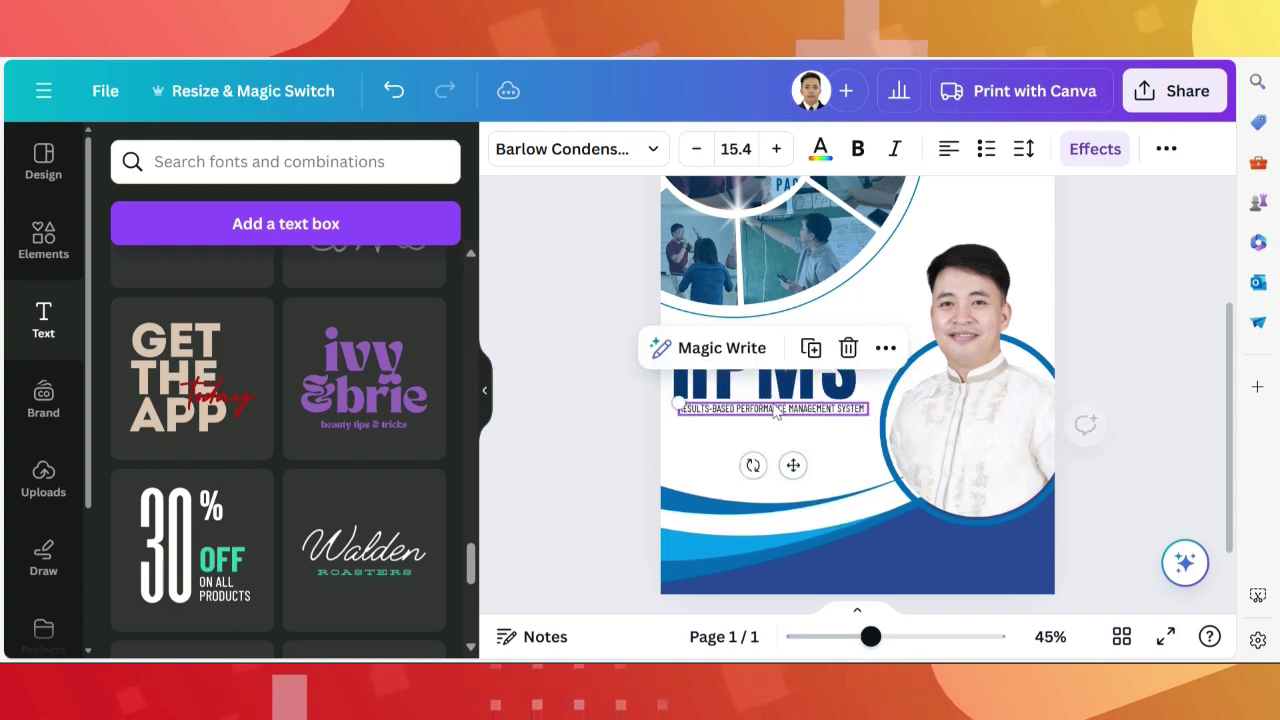
scroll(790, 452, "up", 5)
left_click(820, 148)
scroll(897, 500, "down", 4)
left_click(897, 500)
scroll(897, 500, "down", 3)
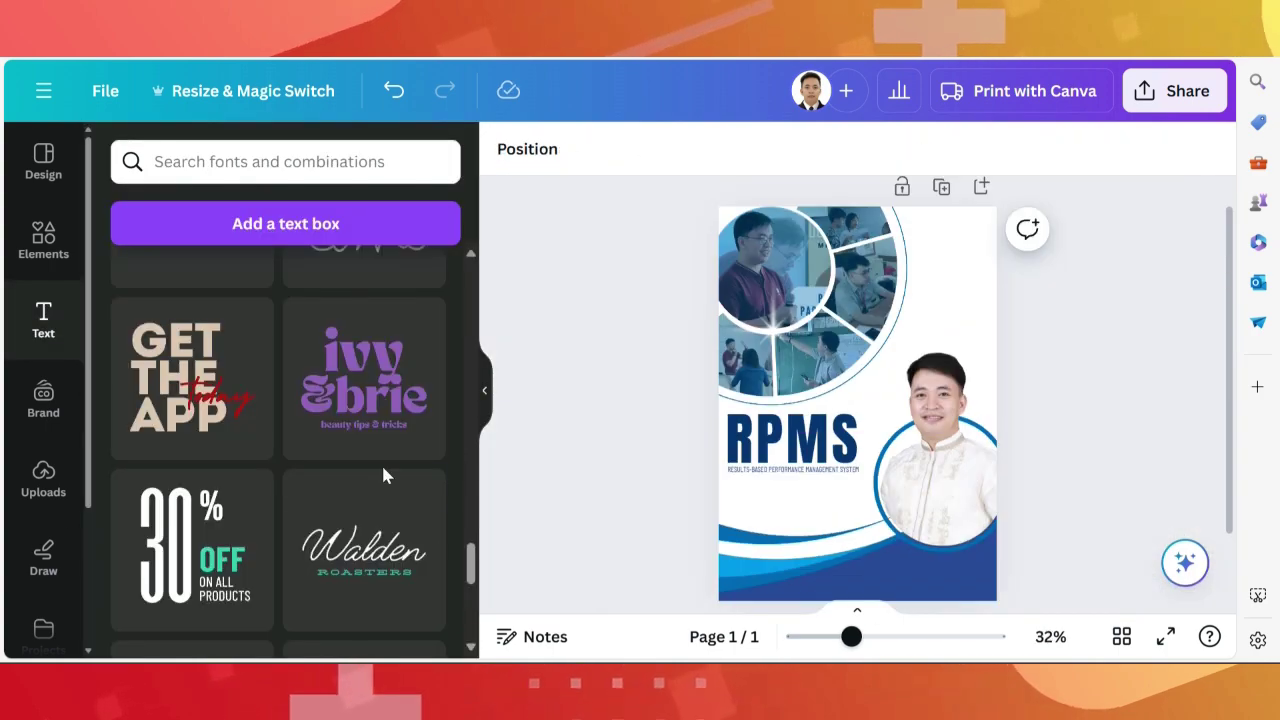
Duplicate the RPMS title and retype the copy as PORTFOLIO.
left_click(790, 440)
key("ctrl+d")
type("PORTFOLO")
left_click(856, 490)
type("IO")
scroll(856, 490, "up", 3)
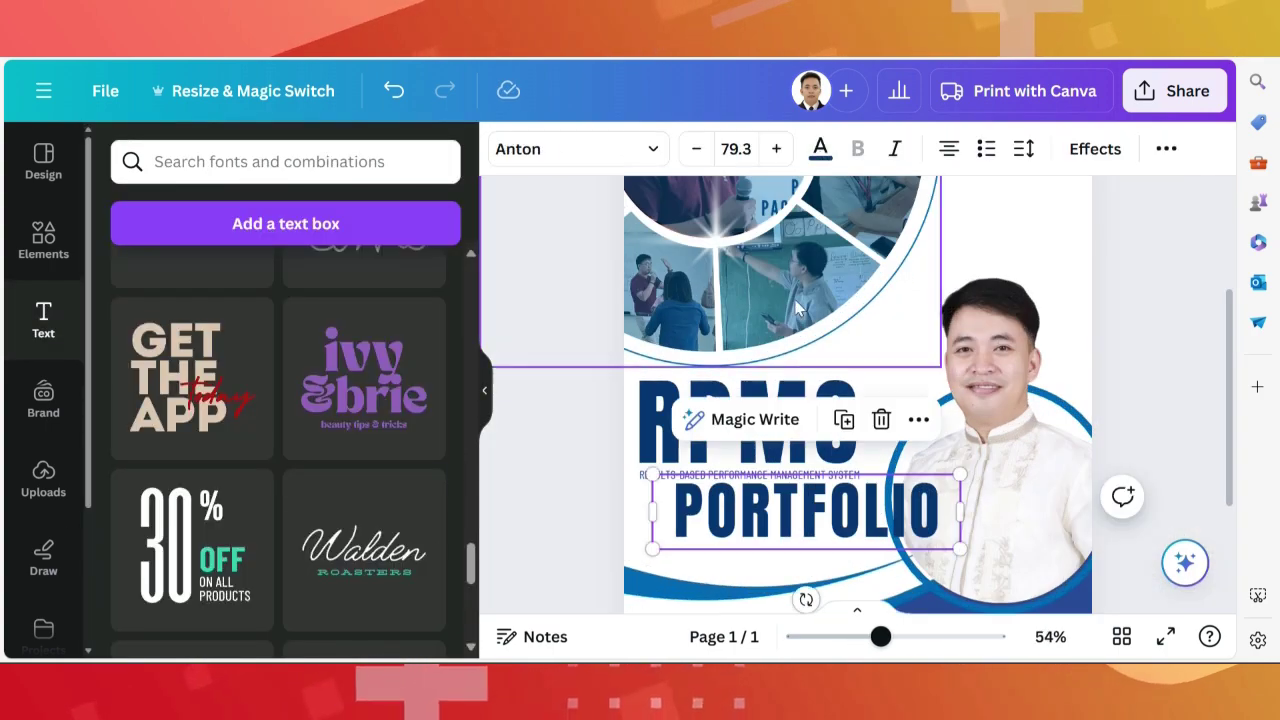
left_click(820, 148)
Set PORTFOLIO in the Lovelo font after trying Futura.
left_click(578, 148)
scroll(257, 469, "down", 5)
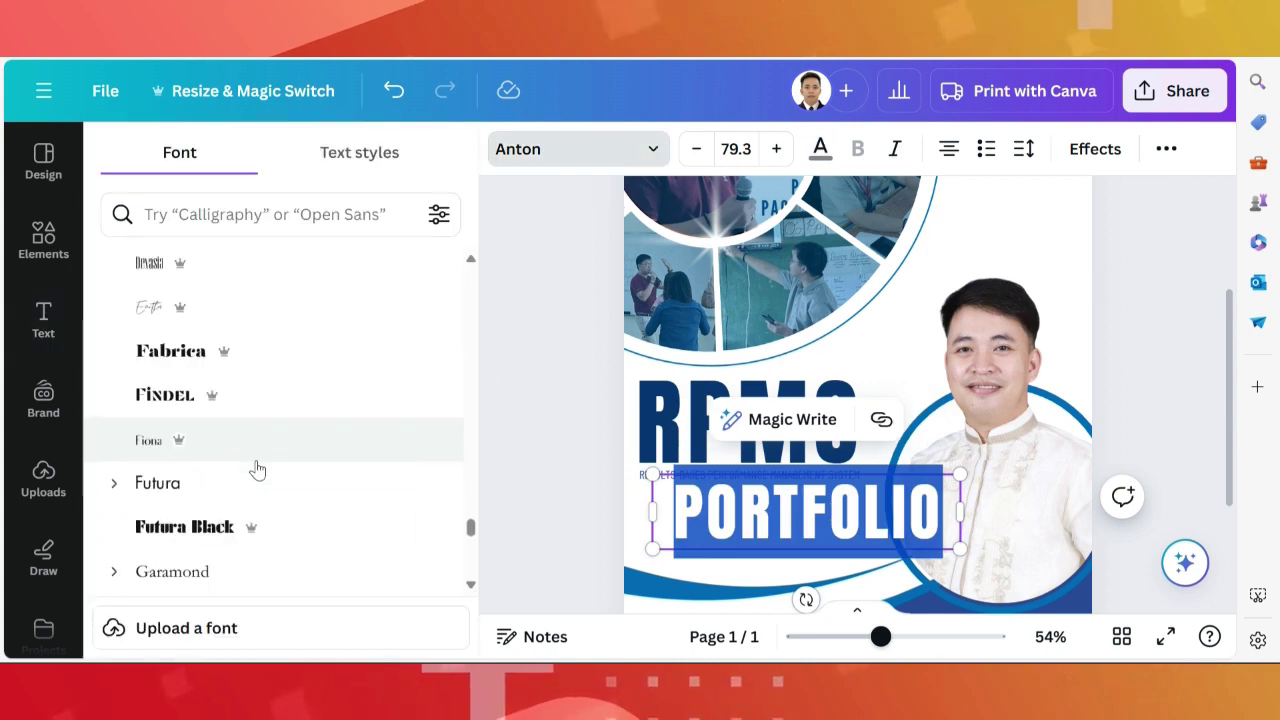
left_click(255, 470)
scroll(270, 466, "down", 3)
left_click(300, 466)
scroll(346, 466, "down", 5)
left_click(168, 394)
scroll(850, 400, "down", 3)
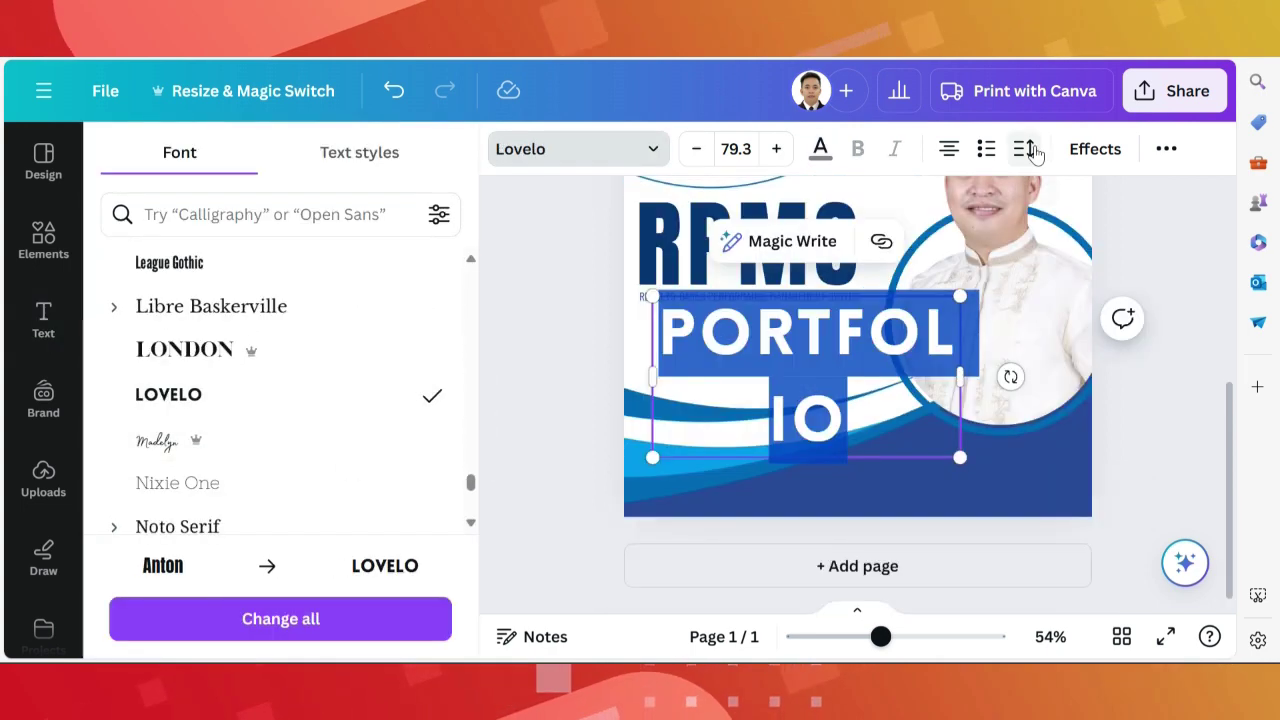
Adjust the cover items around the photo group and review the layout.
left_click_drag(1006, 451, 868, 350)
scroll(1103, 457, "up", 2)
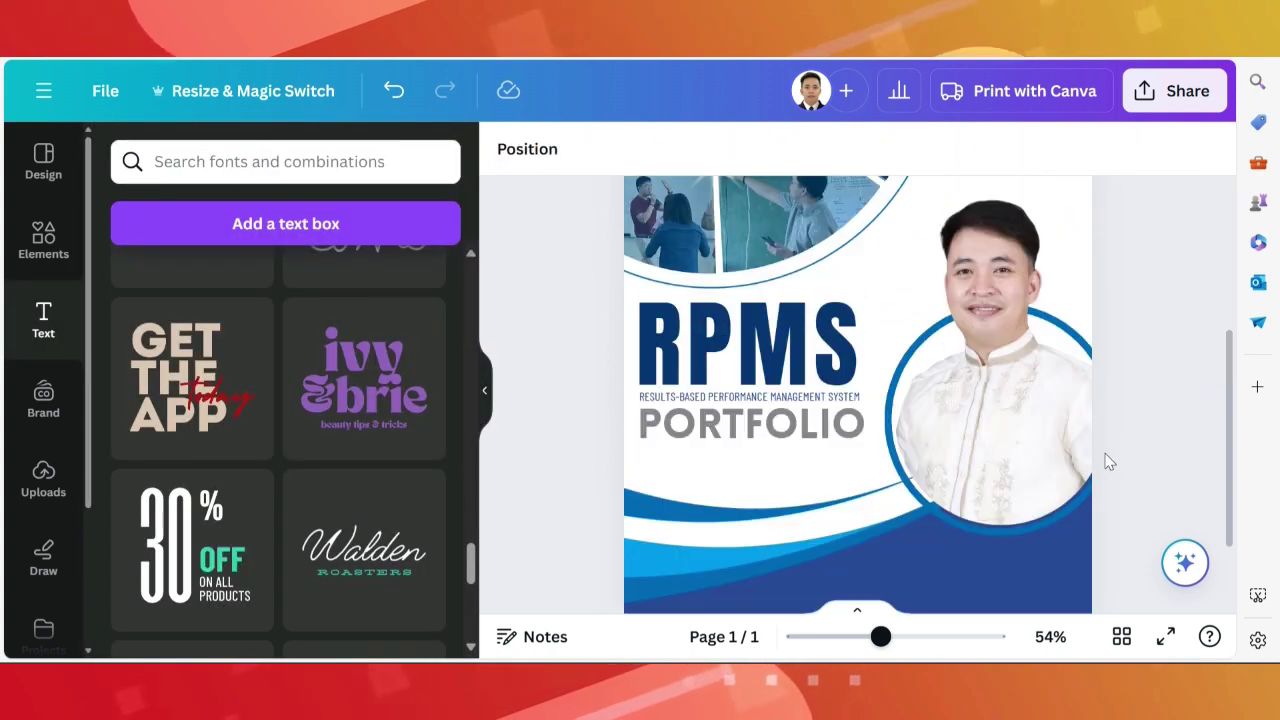
scroll(1103, 457, "down", 2)
mouse_move(809, 480)
left_mouse_down()
mouse_move(808, 527)
mouse_move(1146, 534)
left_mouse_up()
scroll(1152, 474, "up", 2)
scroll(1146, 534, "down", 2)
scroll(1060, 450, "up", 2)
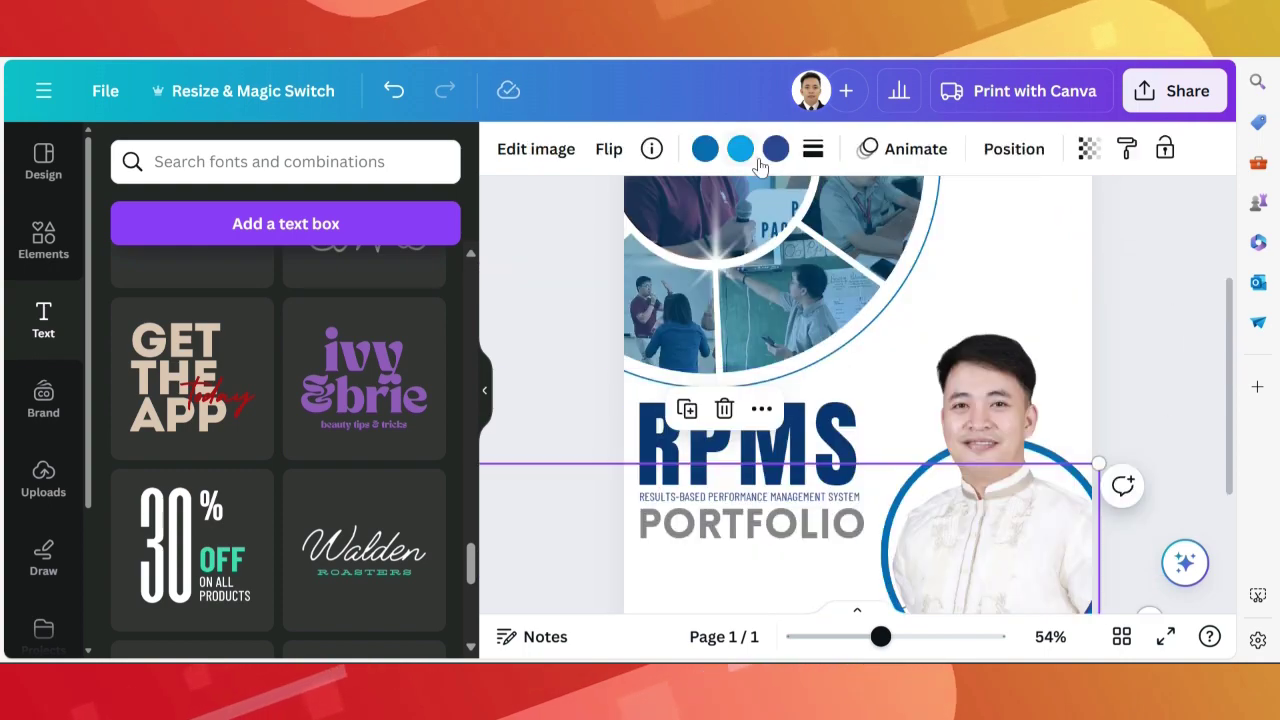
left_click(1160, 420)
left_click(1040, 360)
left_click(1180, 524)
scroll(1180, 524, "up", 1)
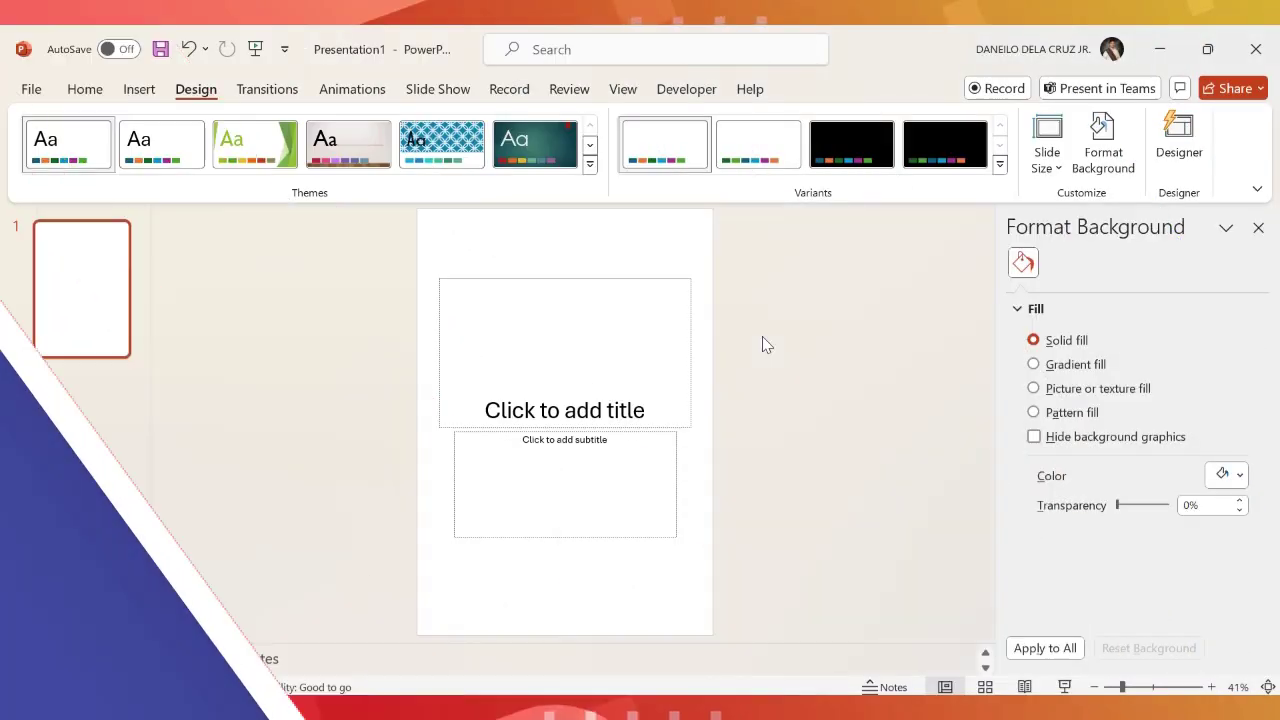
Fill slide 1's background with the RPMS cover picture from Downloads.
right_click(628, 597)
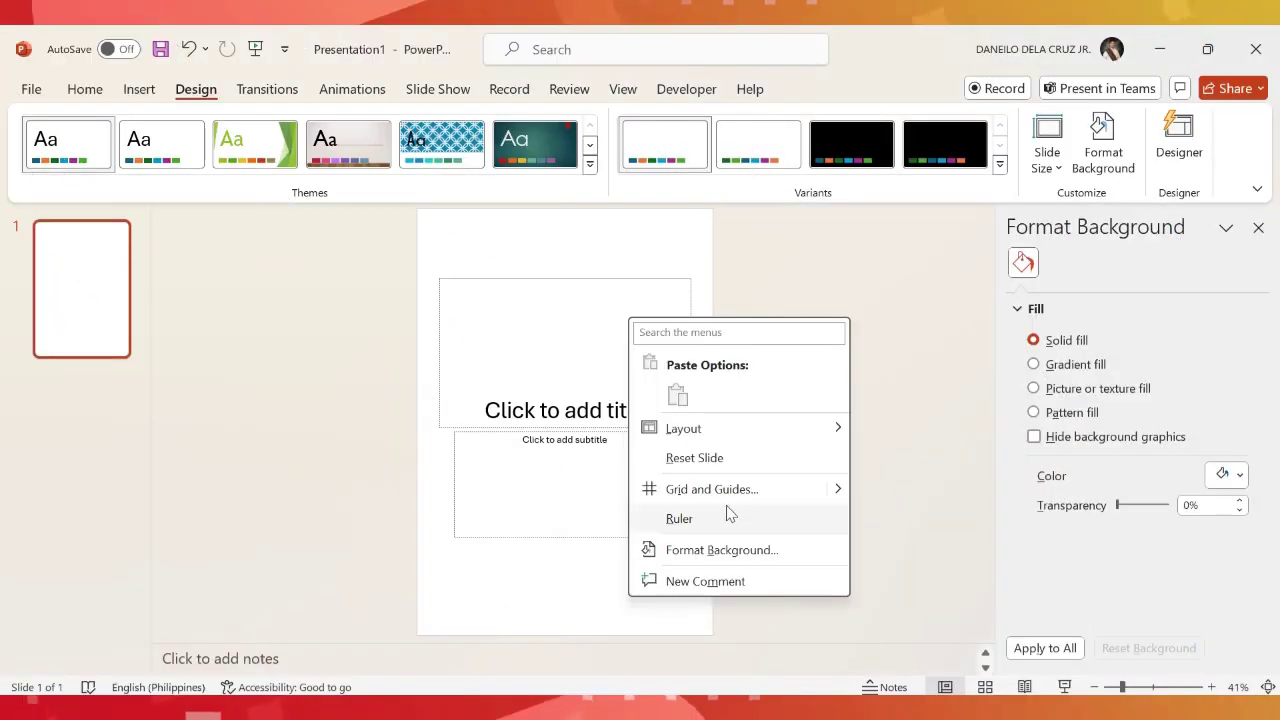
left_click(692, 556)
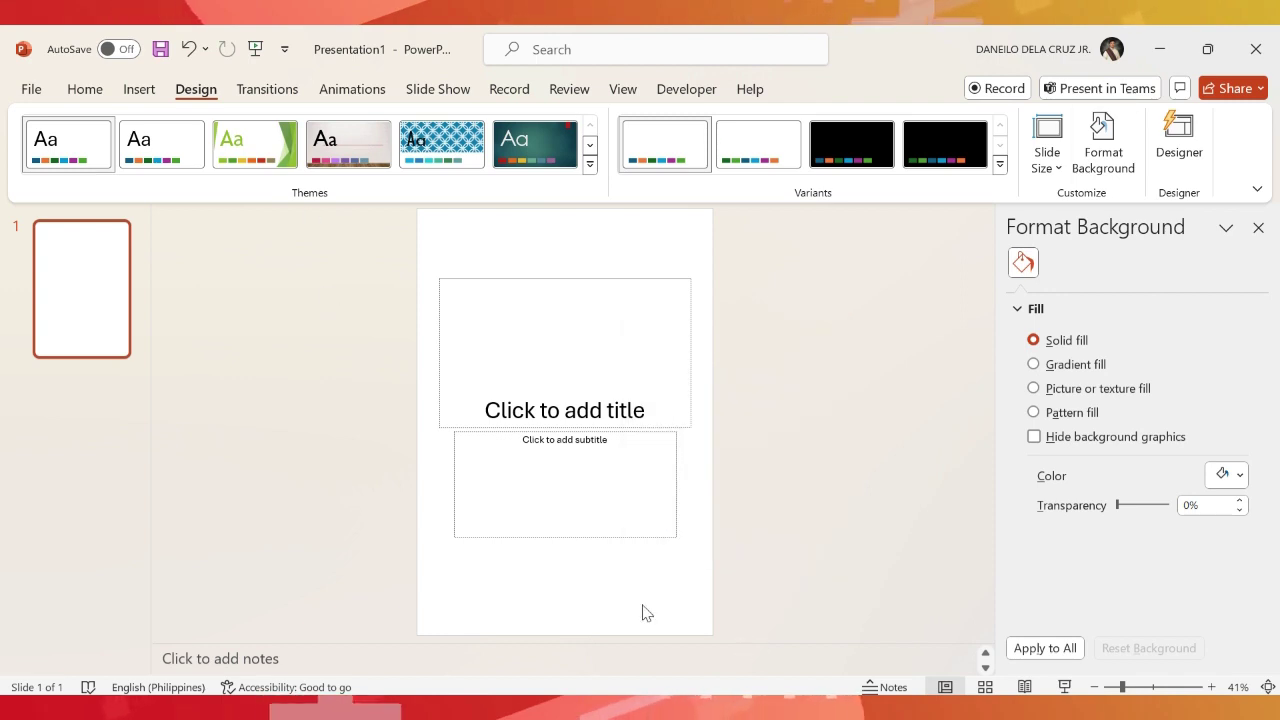
right_click(645, 613)
left_click(702, 567)
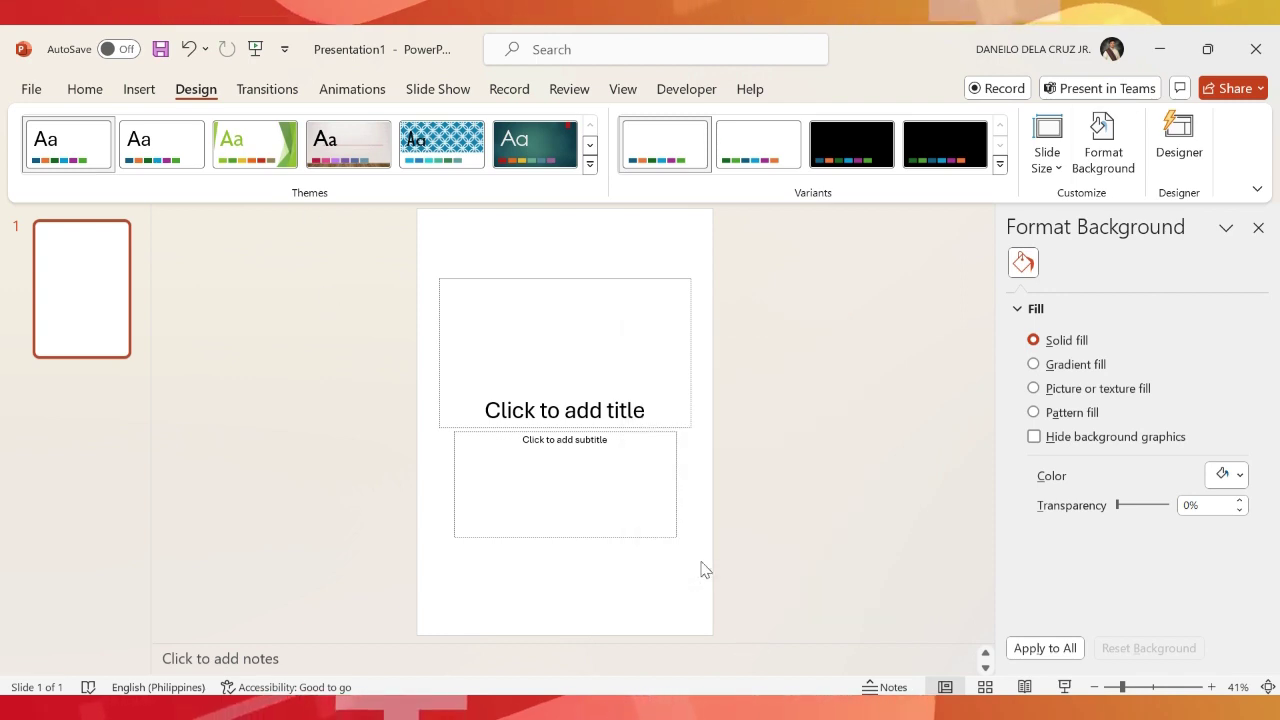
left_click(1098, 388)
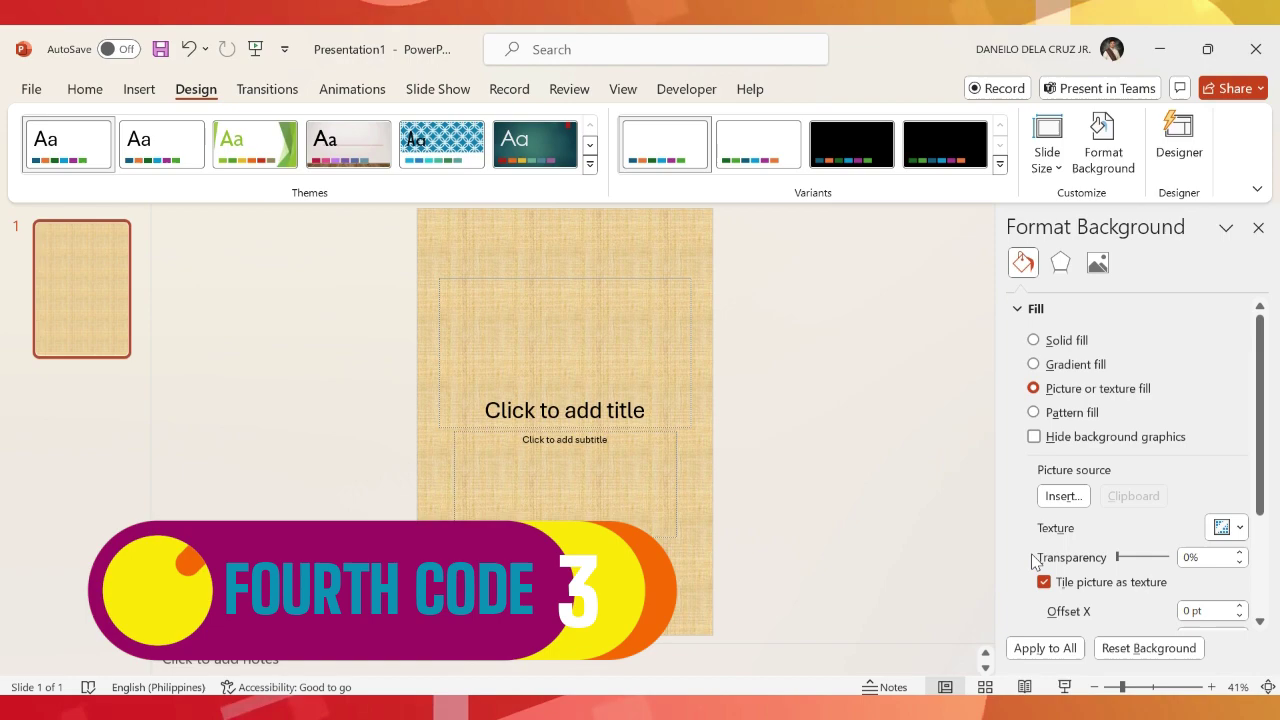
left_click(1063, 495)
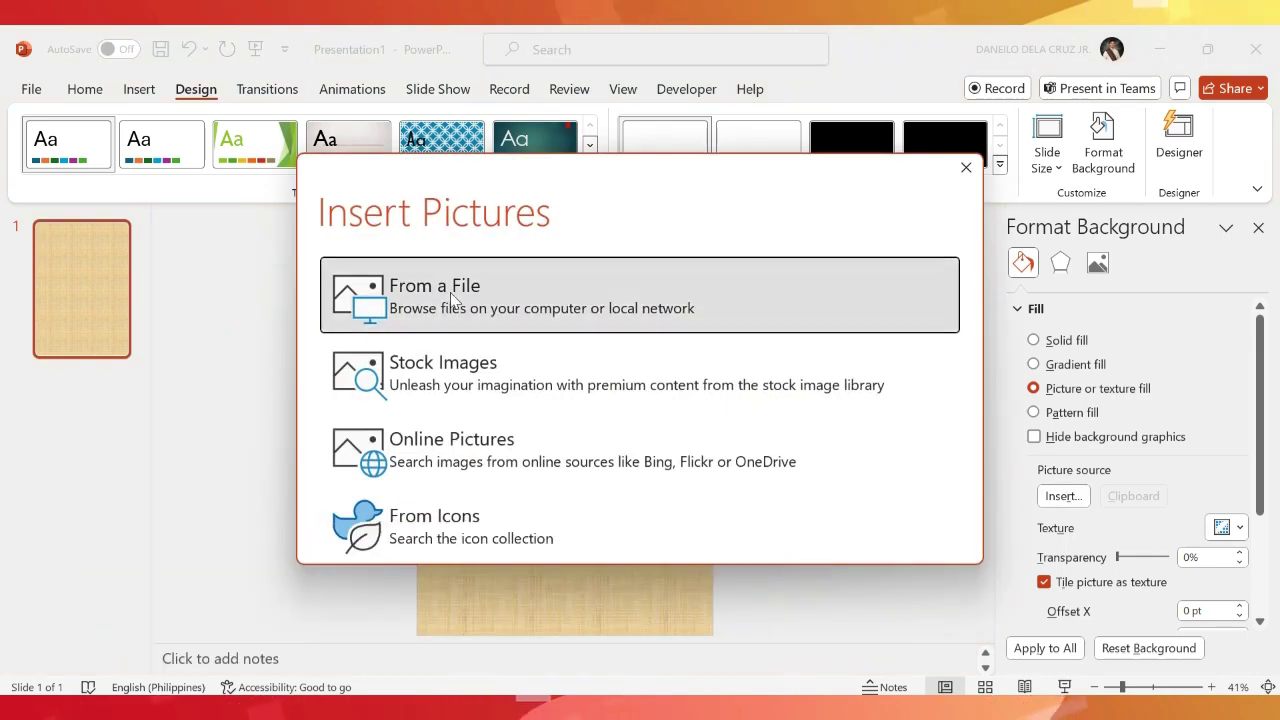
left_click(452, 298)
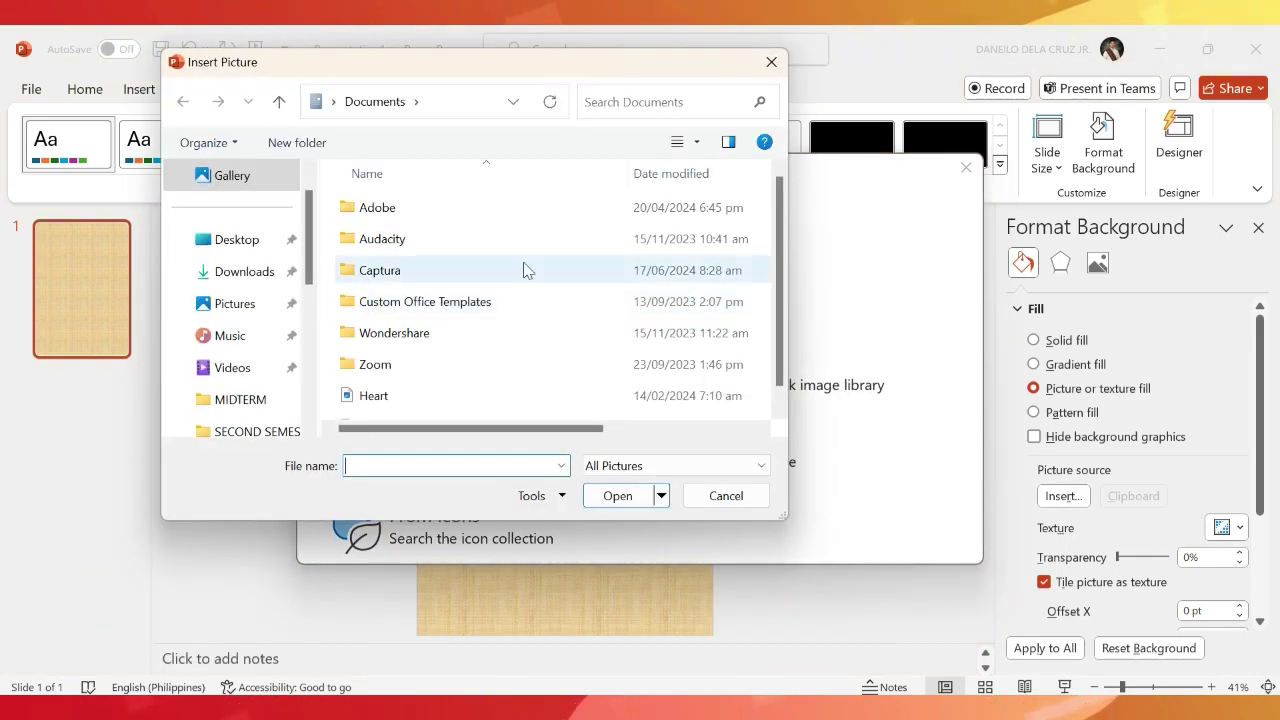
left_click(232, 272)
double_click(484, 290)
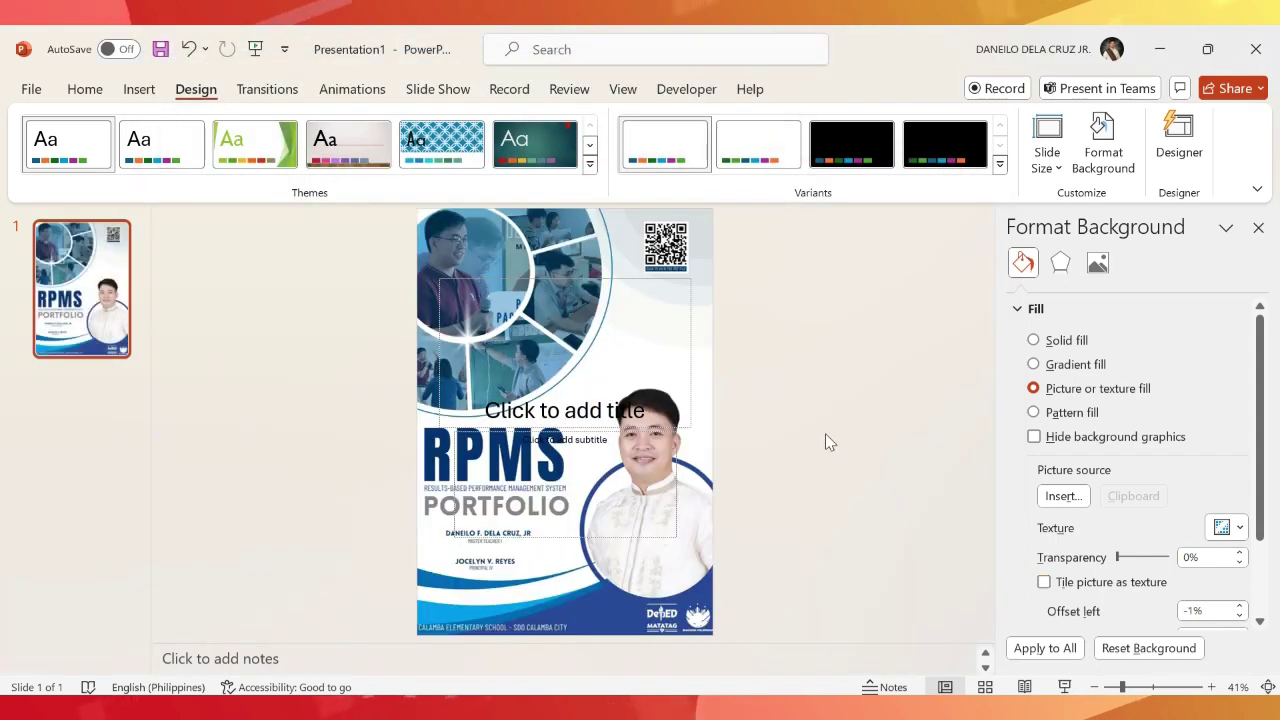
Remove the empty title and subtitle placeholders from slide 1.
left_click(690, 318)
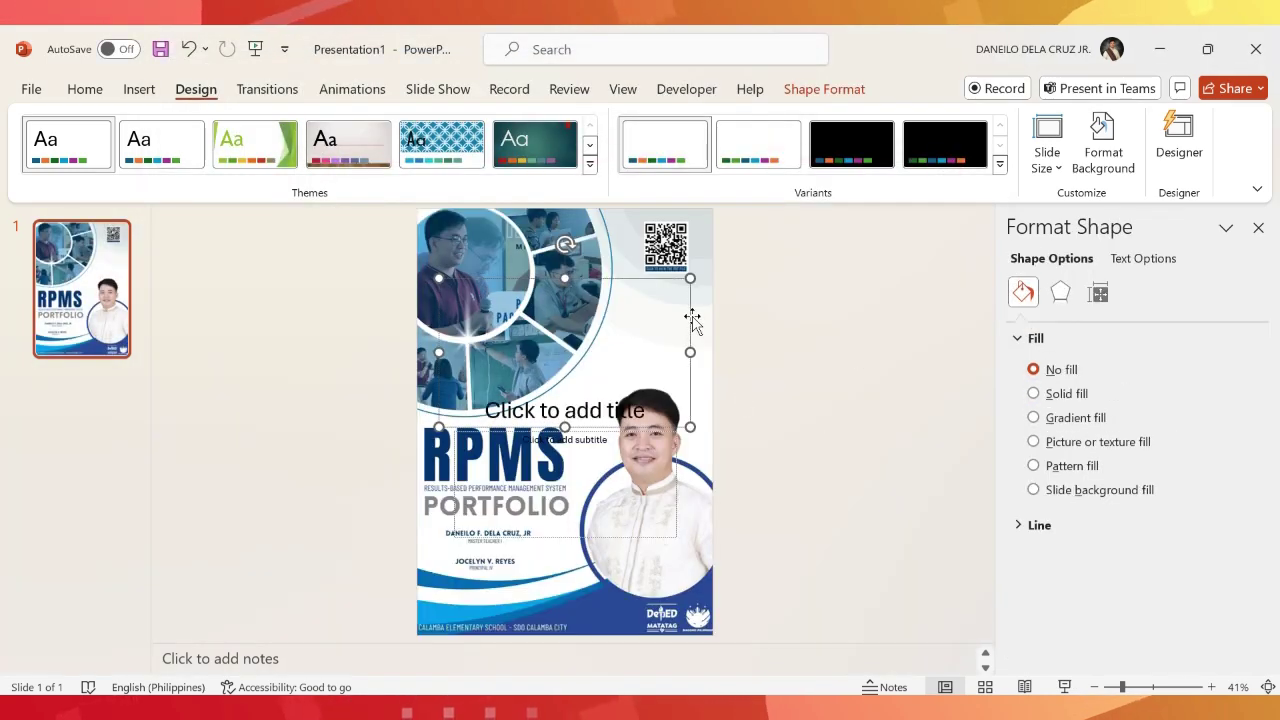
key("Delete")
left_click(566, 437)
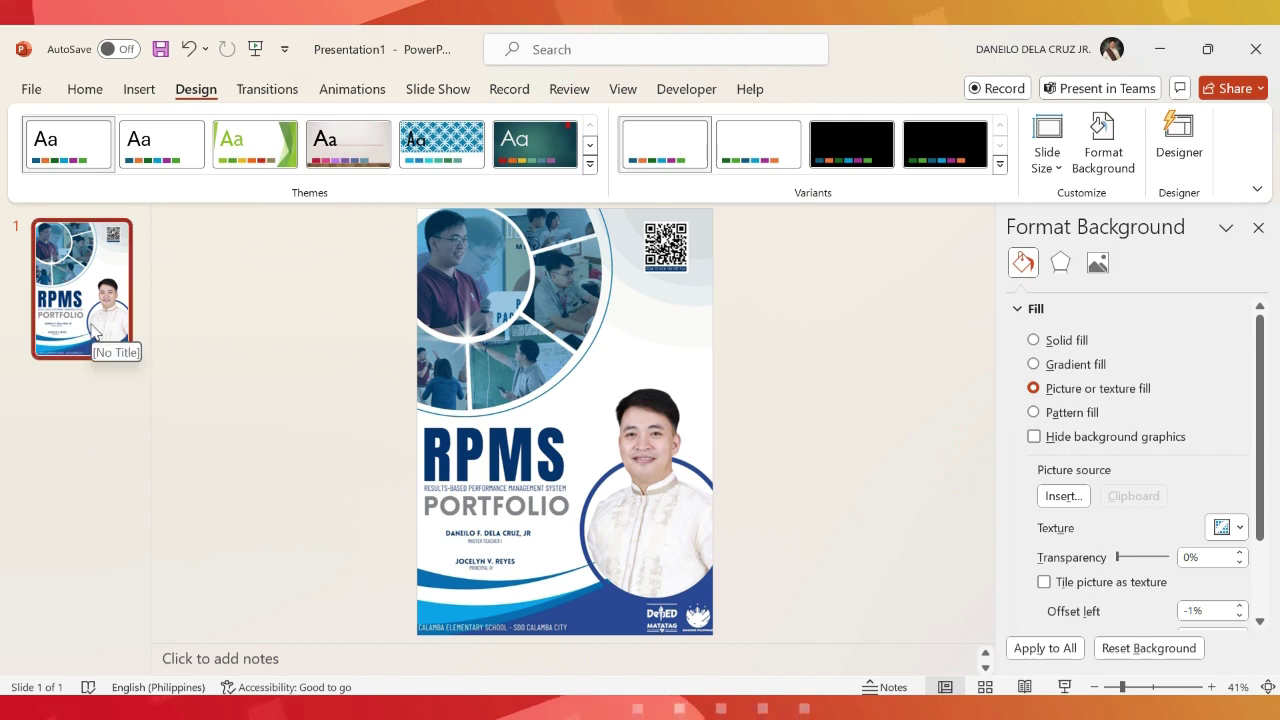
Add a new slide 2 and delete its title and content placeholders.
left_click(139, 89)
left_click(40, 130)
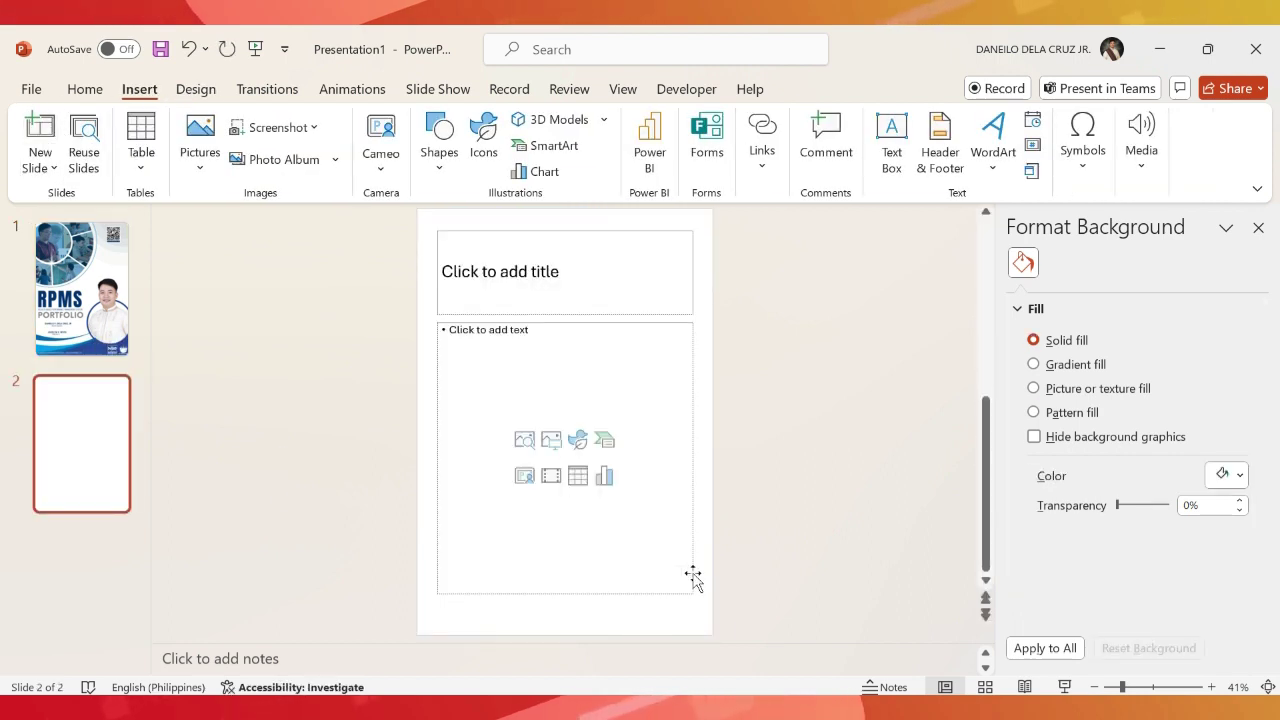
left_click(693, 577)
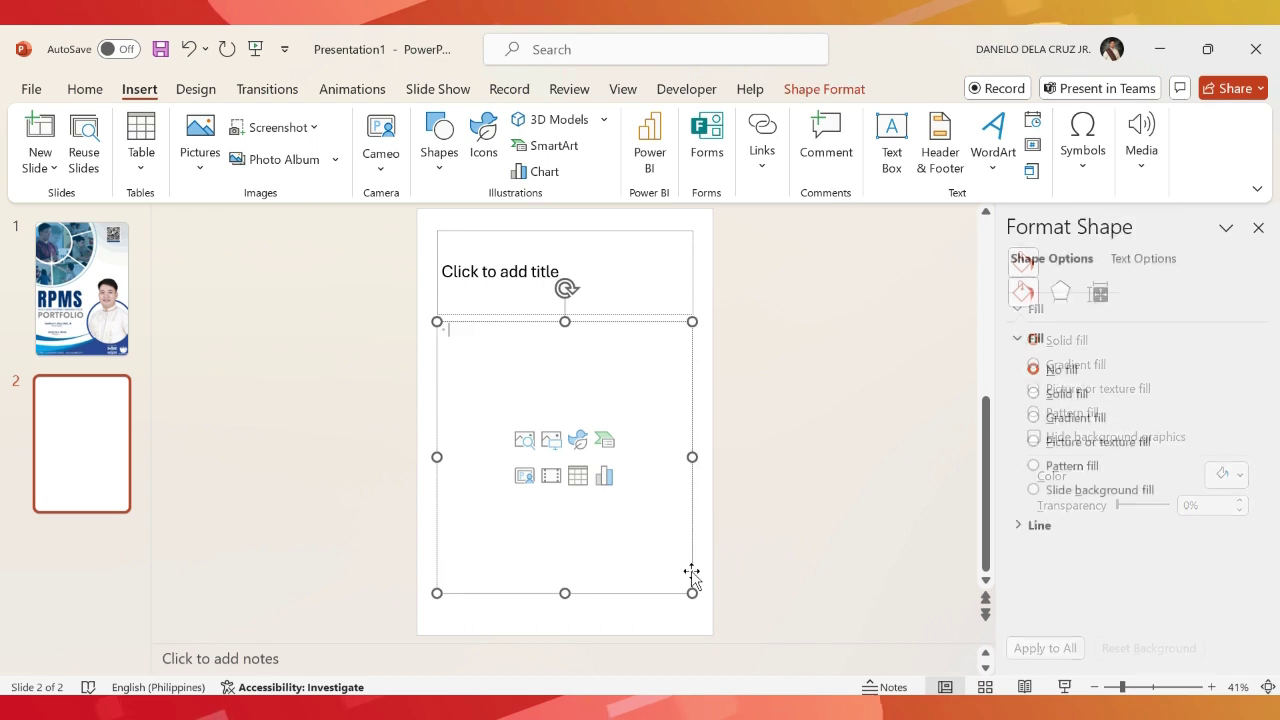
left_click(696, 290)
key("Delete")
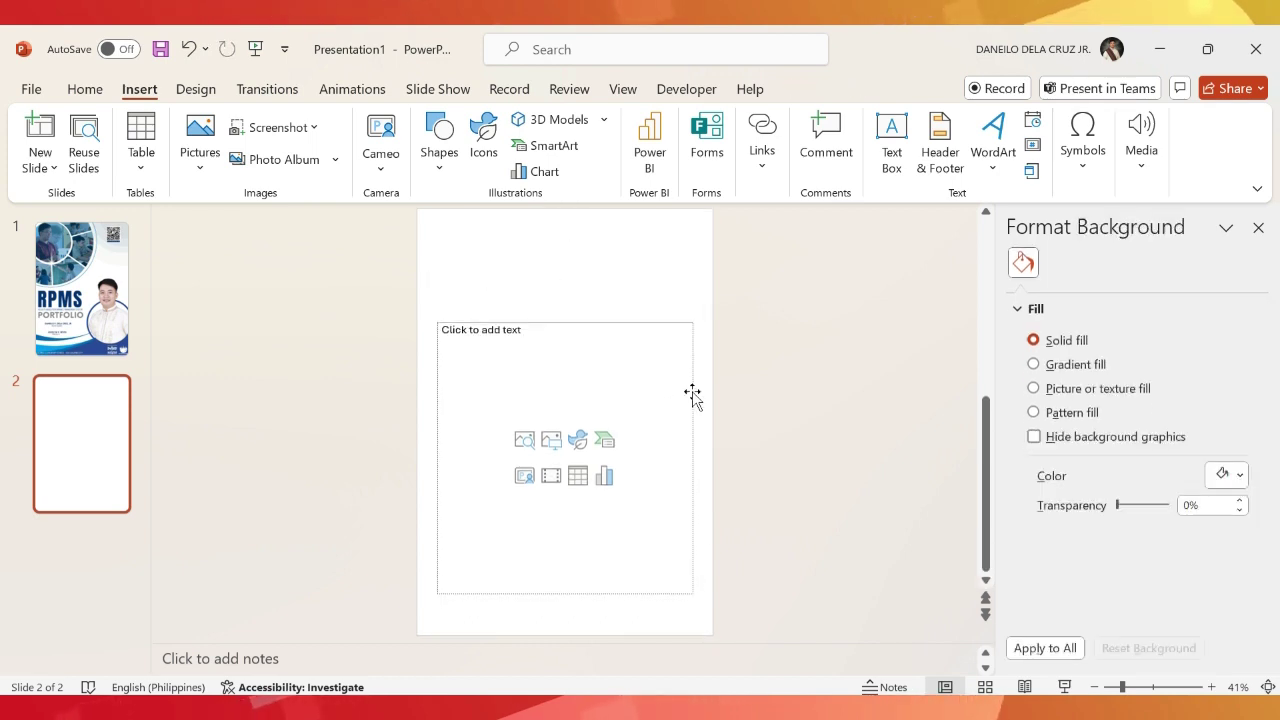
key("Delete")
Give slide 2 a picture-fill background using the cover image.
right_click(676, 577)
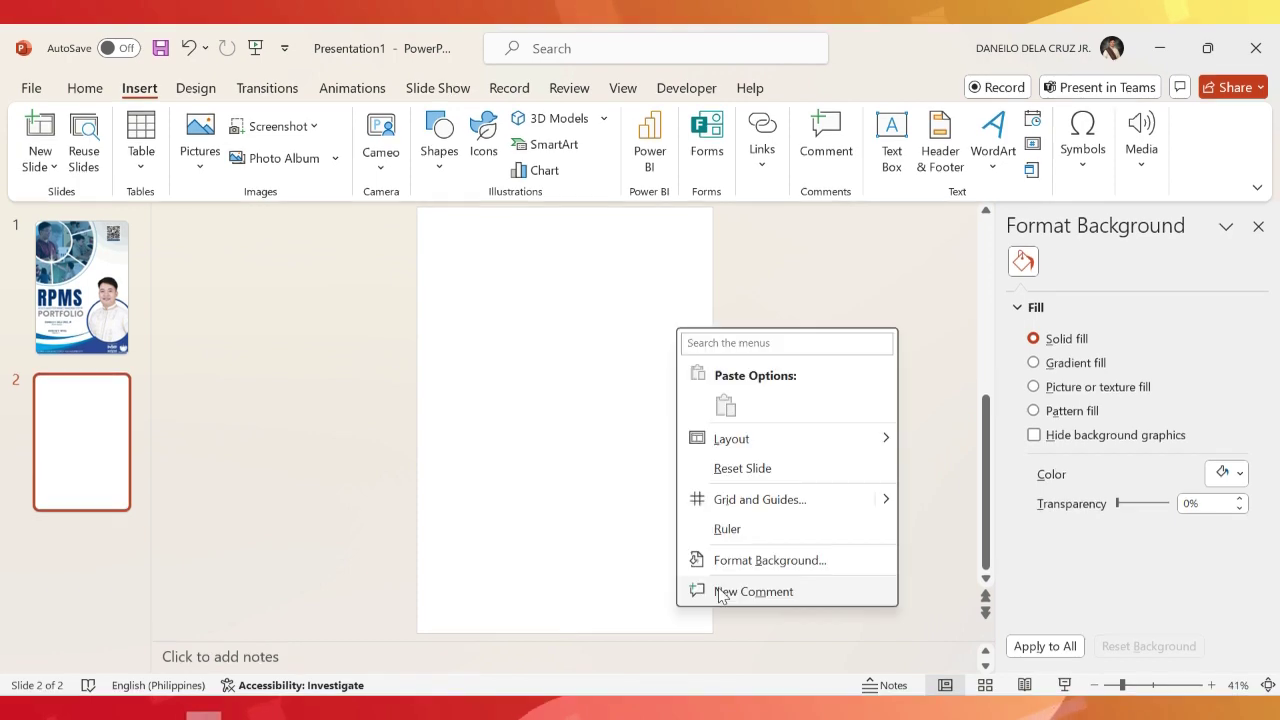
left_click(1033, 387)
left_click(1063, 494)
left_click(391, 280)
Copy the vertical KRA-ONE text box from the RPMS-PPST template onto slide 2's right edge.
key("alt+Tab")
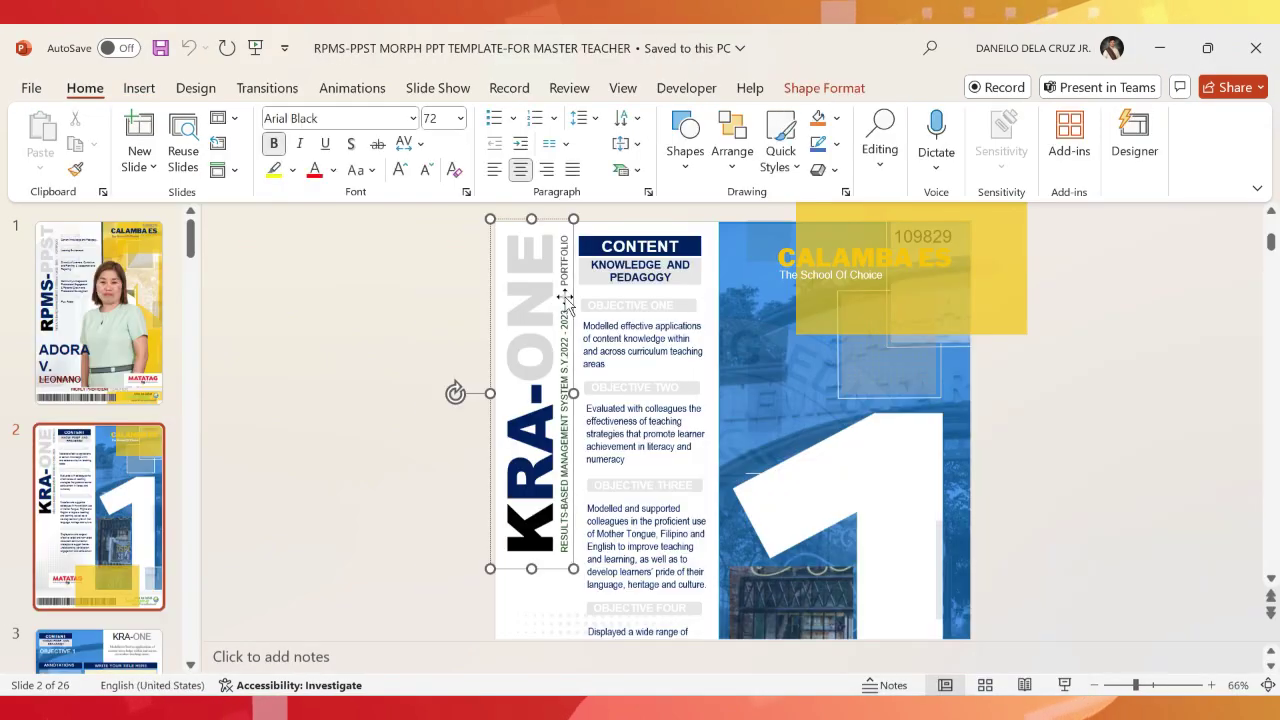
key("ctrl+c")
key("alt+Tab")
key("ctrl+v")
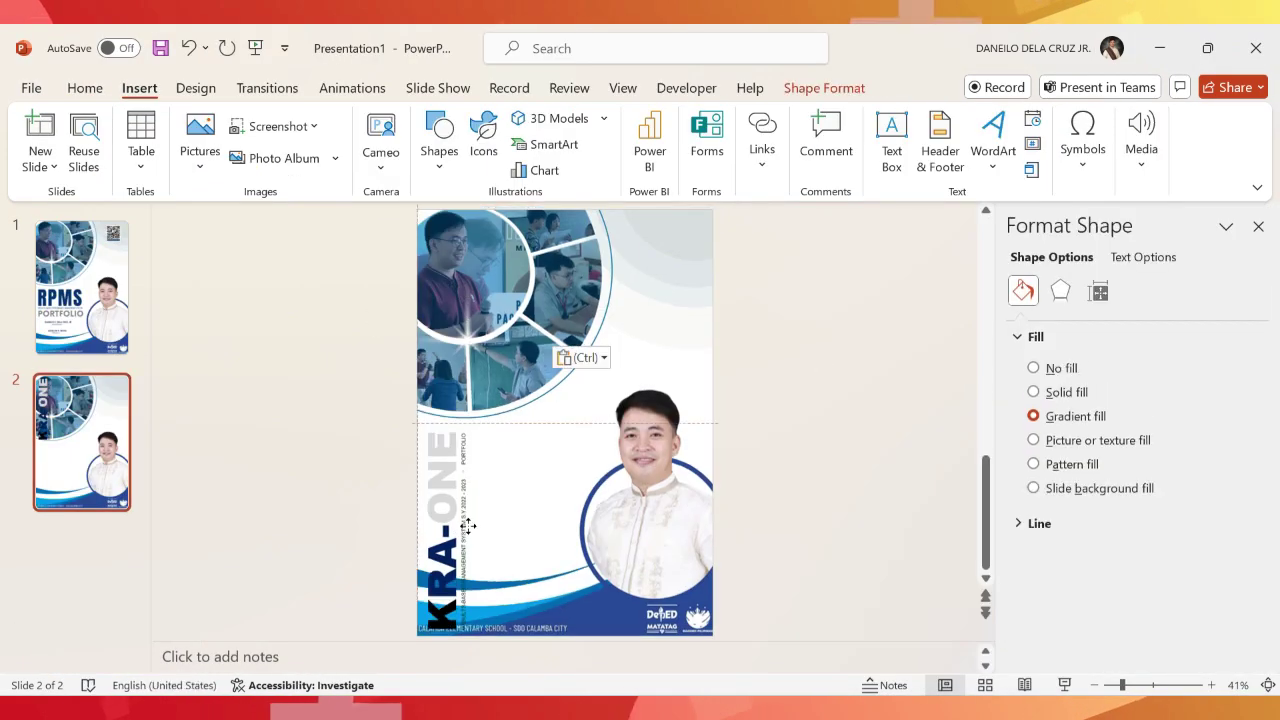
left_click_drag(466, 523, 709, 306)
left_click(877, 462)
Reselect the KRA-ONE box and highlight the O in its text for editing.
scroll(877, 462, "up", 4)
left_click(784, 301)
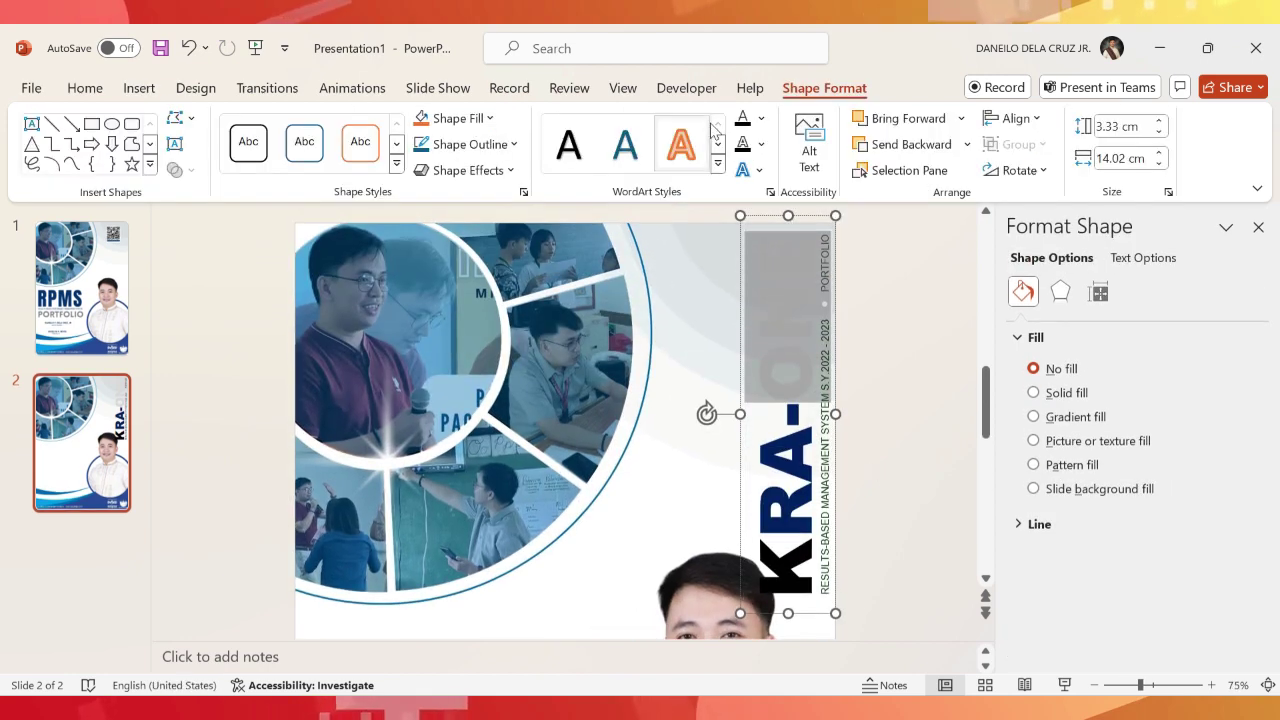
left_click(709, 411)
left_click(825, 302)
left_click(820, 395)
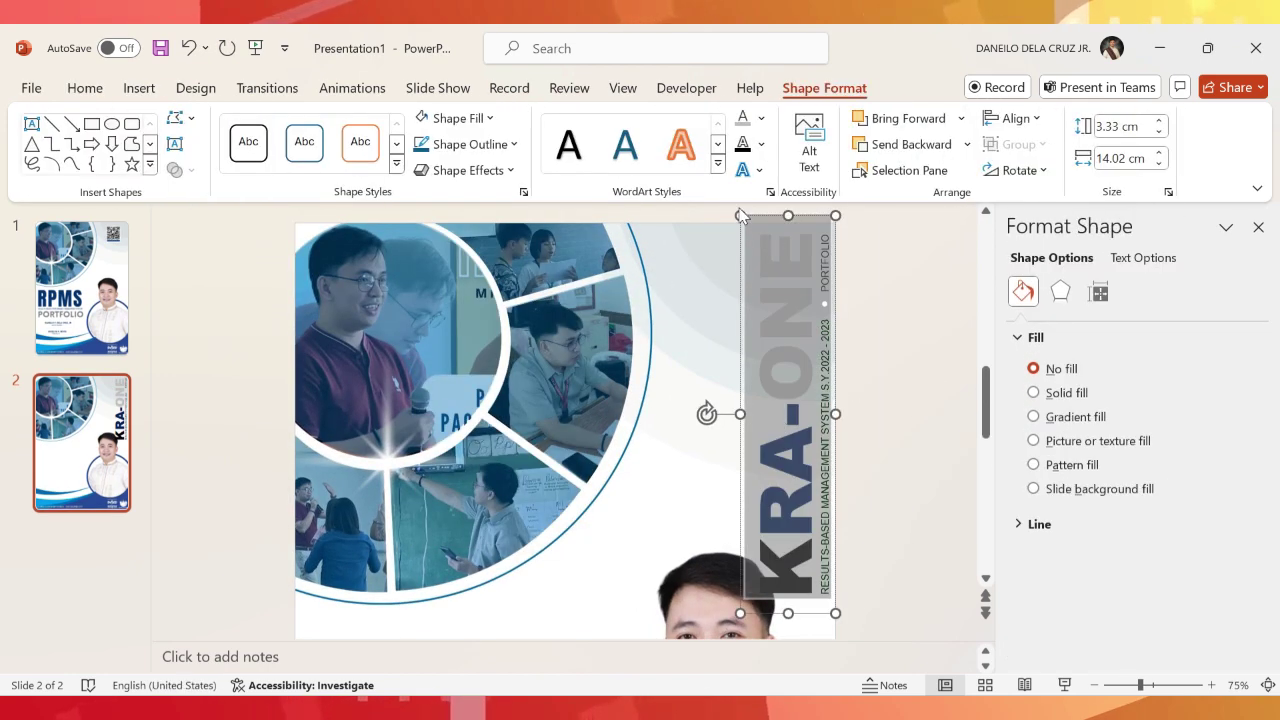
left_click(920, 449)
mouse_move(787, 383)
left_mouse_down()
mouse_move(787, 349)
mouse_move(790, 400)
left_mouse_up()
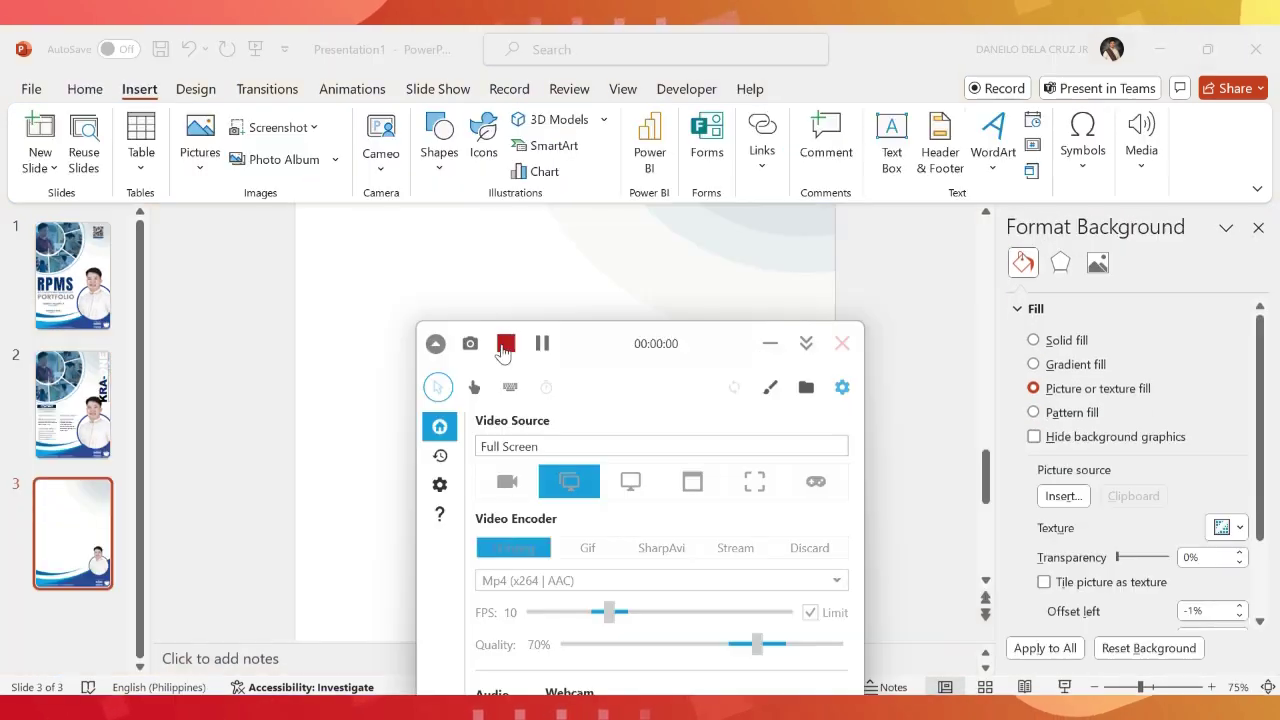
Paste the CONTENT header and Objective One boxes onto slide 3.
left_click(93, 527)
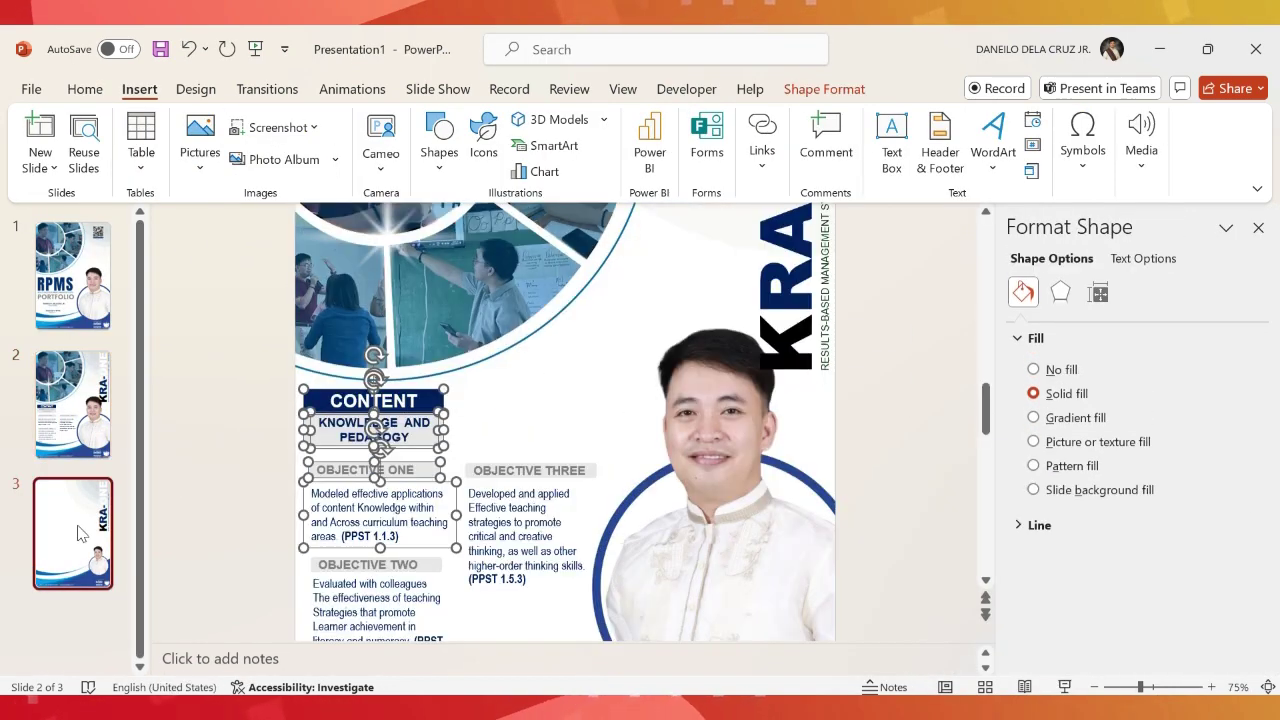
left_click(80, 533)
key("ctrl+v")
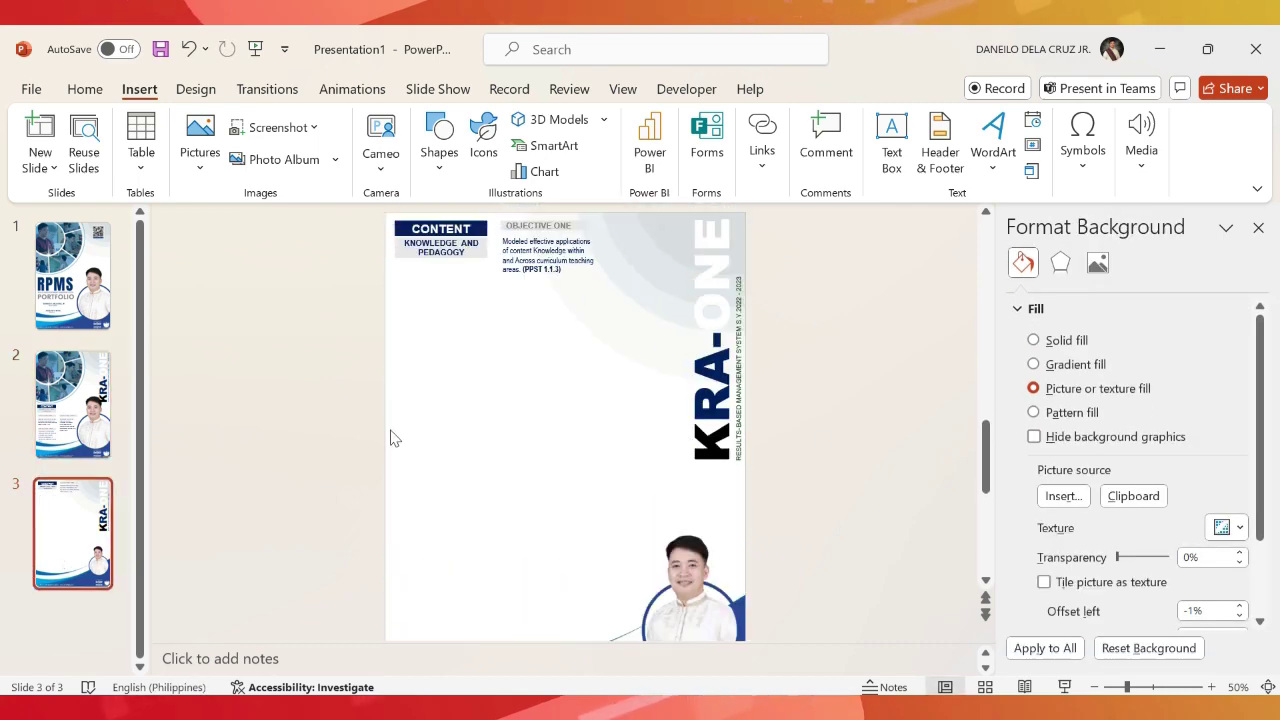
Duplicate slide 3 as slide 4 and place the Objective Two box near its top.
right_click(92, 570)
left_click(150, 226)
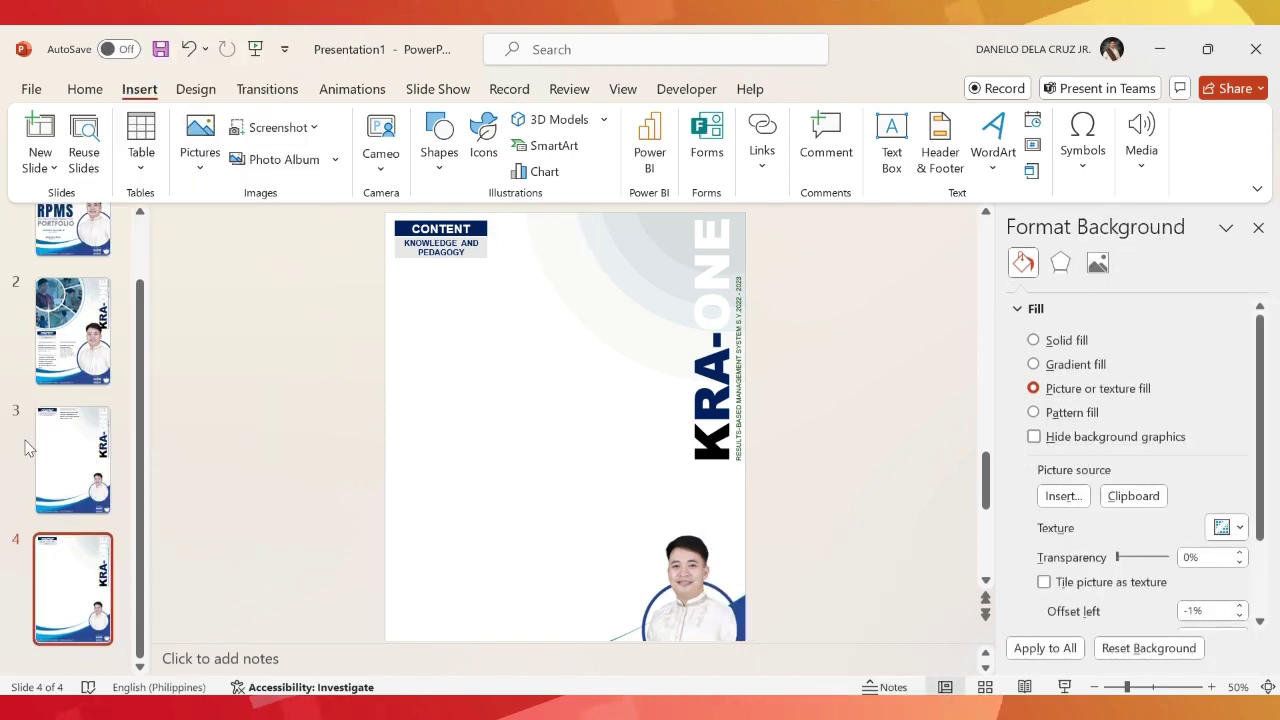
left_click(72, 330)
left_click(443, 571)
key("ctrl+c")
left_click(72, 588)
key("ctrl+v")
mouse_move(440, 457)
left_mouse_down()
mouse_move(554, 283)
mouse_move(554, 223)
left_mouse_up()
left_click(853, 580)
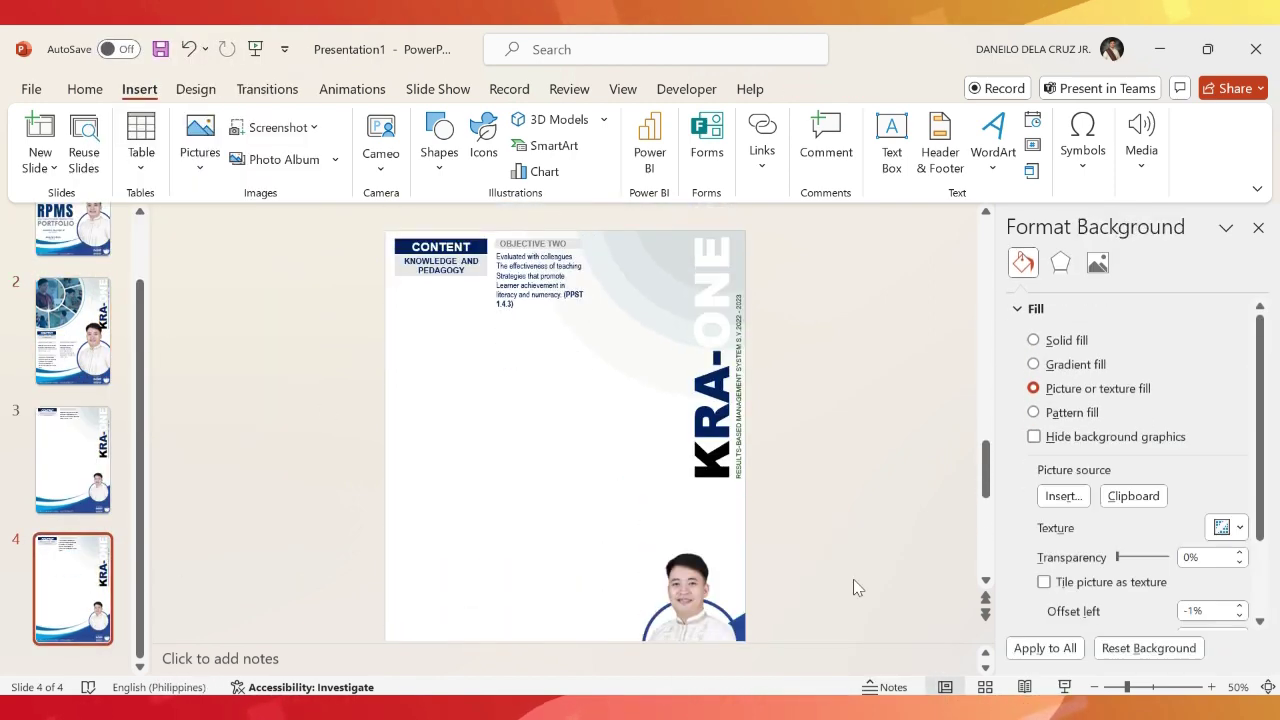
Add slide 5 with the Objective Three box pasted and widened so the text reflows.
key("ctrl+m")
left_click(63, 266)
left_click(543, 545)
key("ctrl+c")
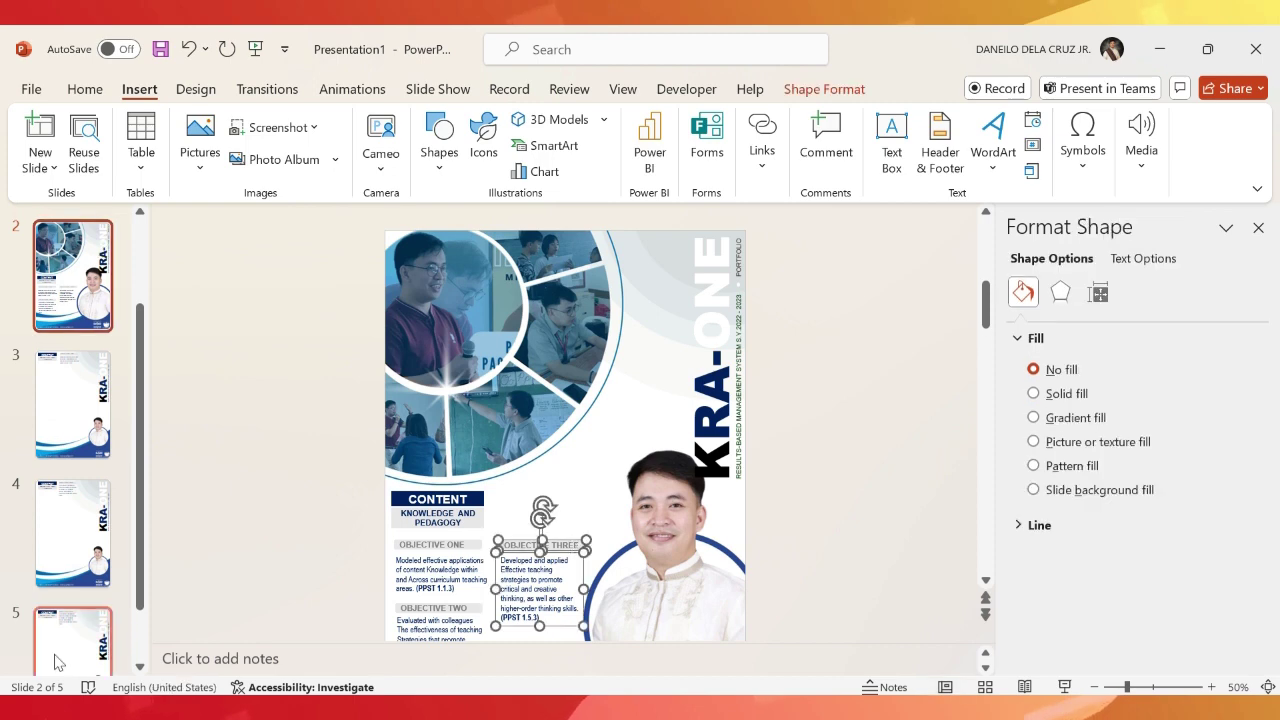
left_click(72, 588)
key("ctrl+v")
left_click_drag(552, 251, 584, 288)
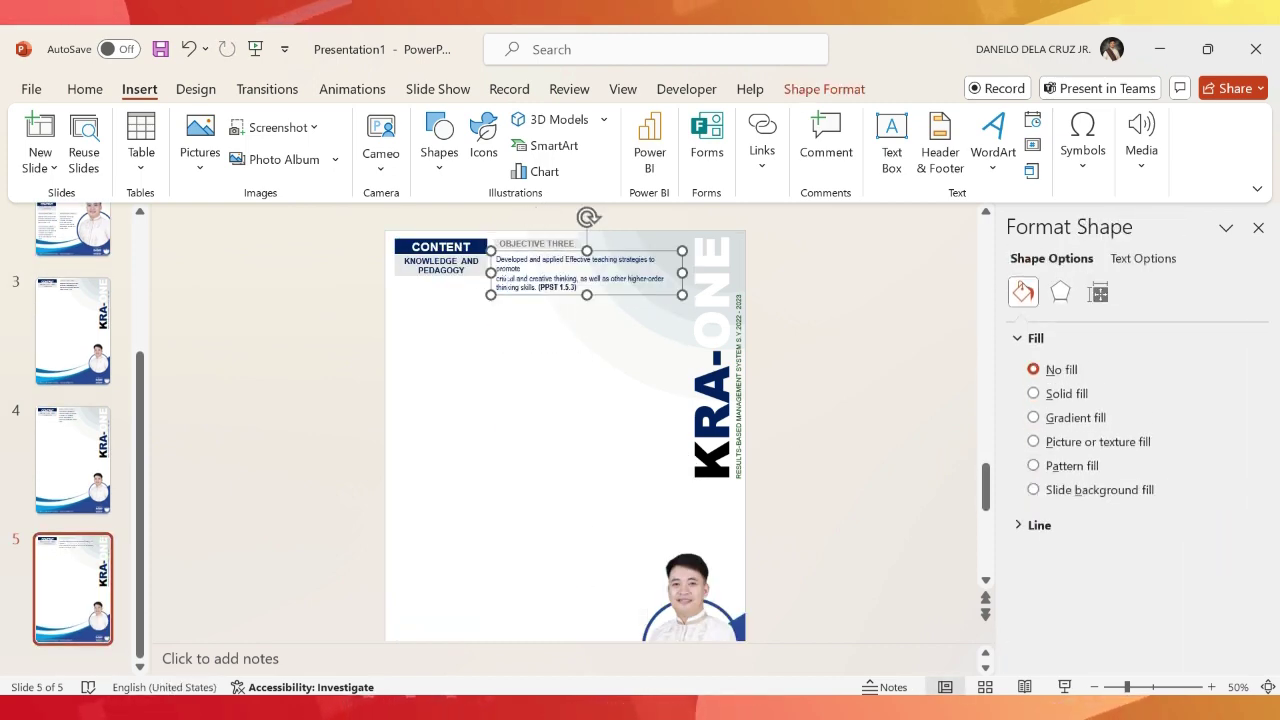
scroll(680, 298, "up", 3)
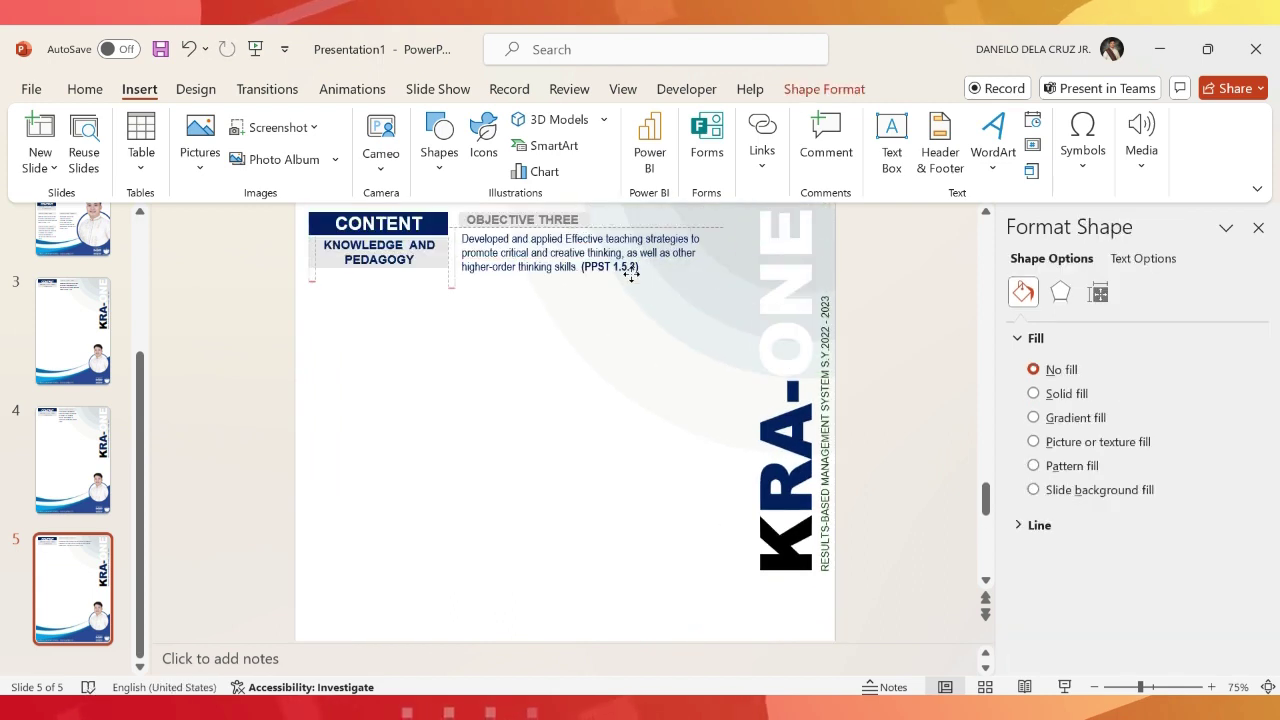
left_click(903, 409)
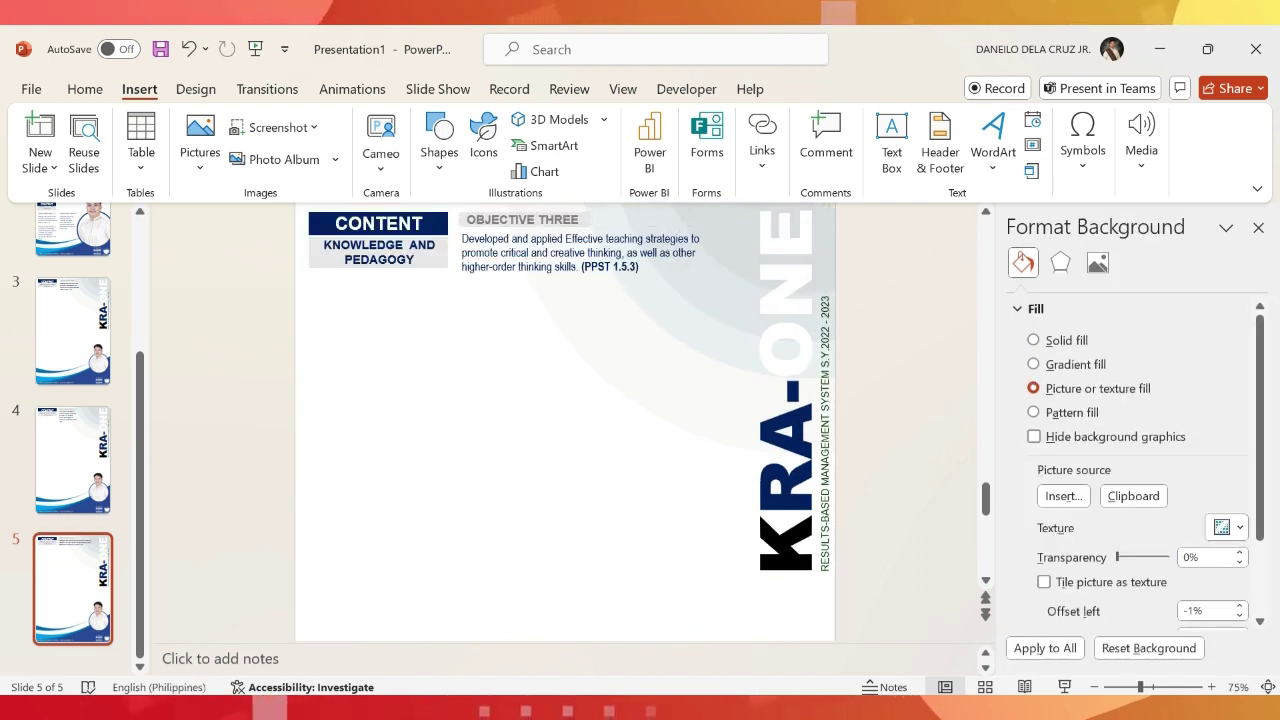
Go back to slide 2 and scroll through the slides to review them.
scroll(86, 308, "up", 2)
left_click(68, 310)
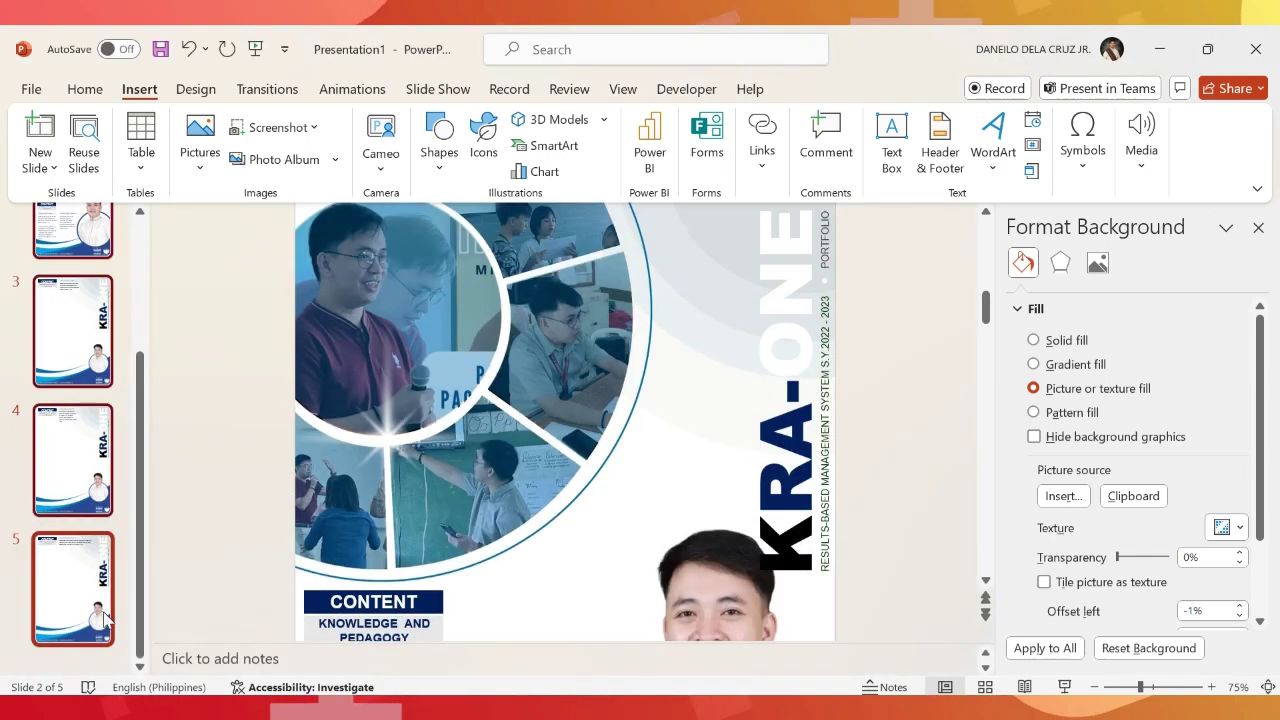
scroll(176, 297, "down", 5)
scroll(176, 297, "down", 5)
scroll(176, 297, "down", 5)
Paste the copied objective text onto slide 6 and position it.
right_click(90, 560)
left_click(109, 191)
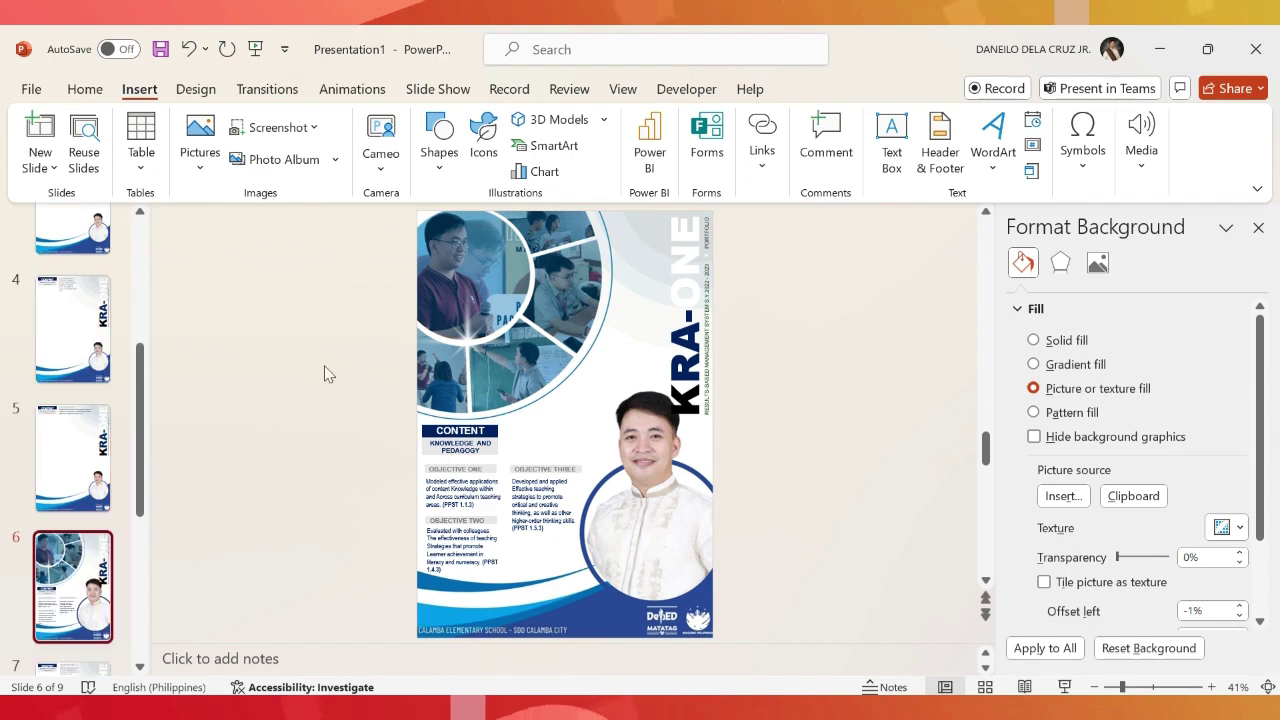
mouse_move(830, 708)
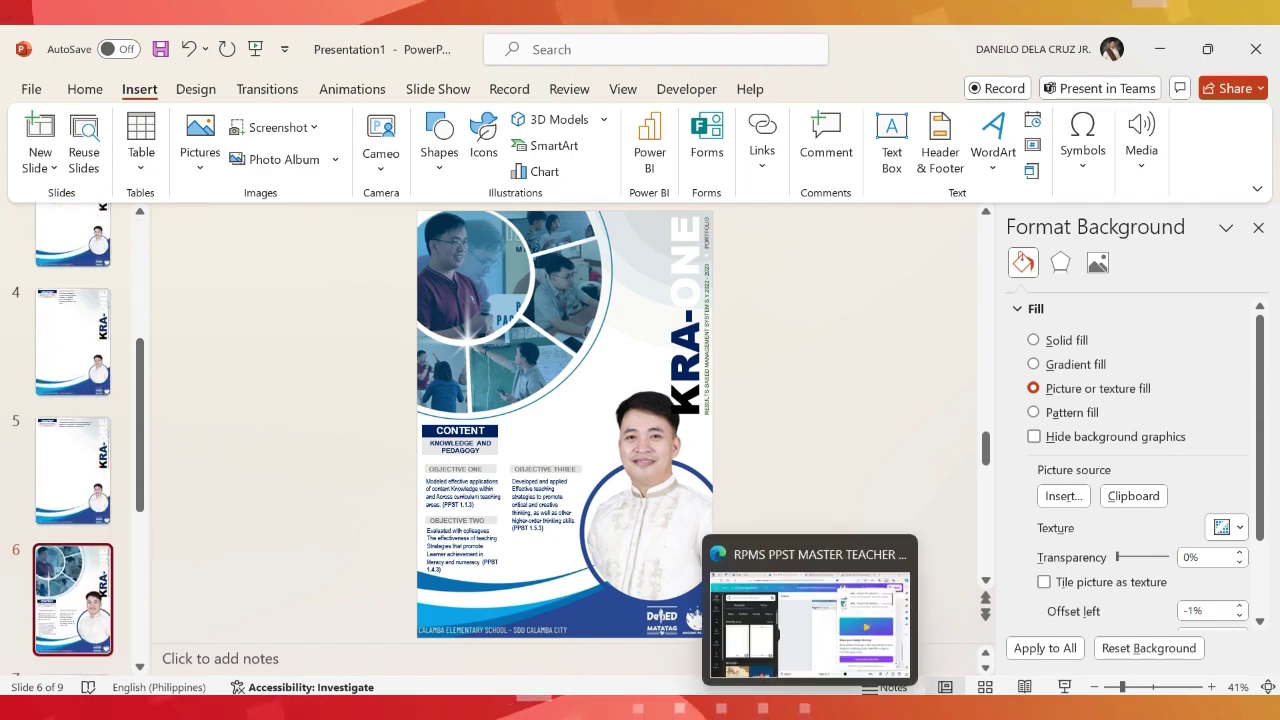
left_click(820, 640)
left_click(987, 592)
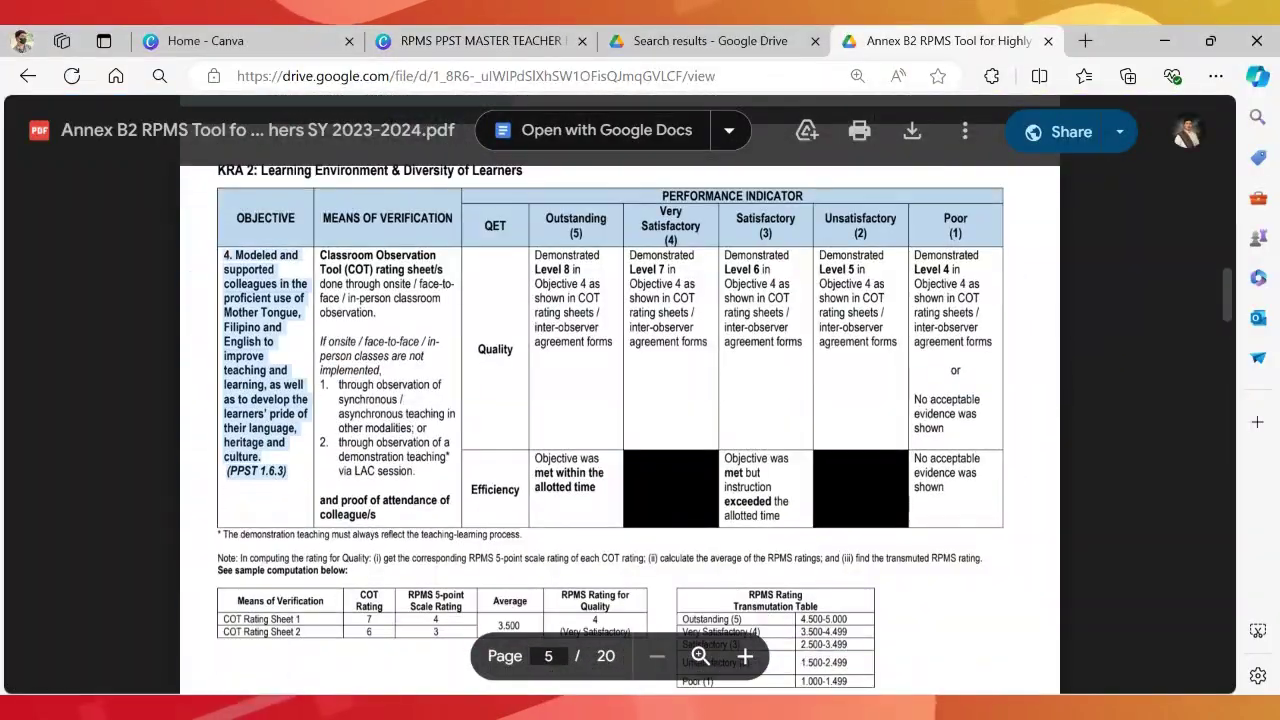
key("ctrl+v")
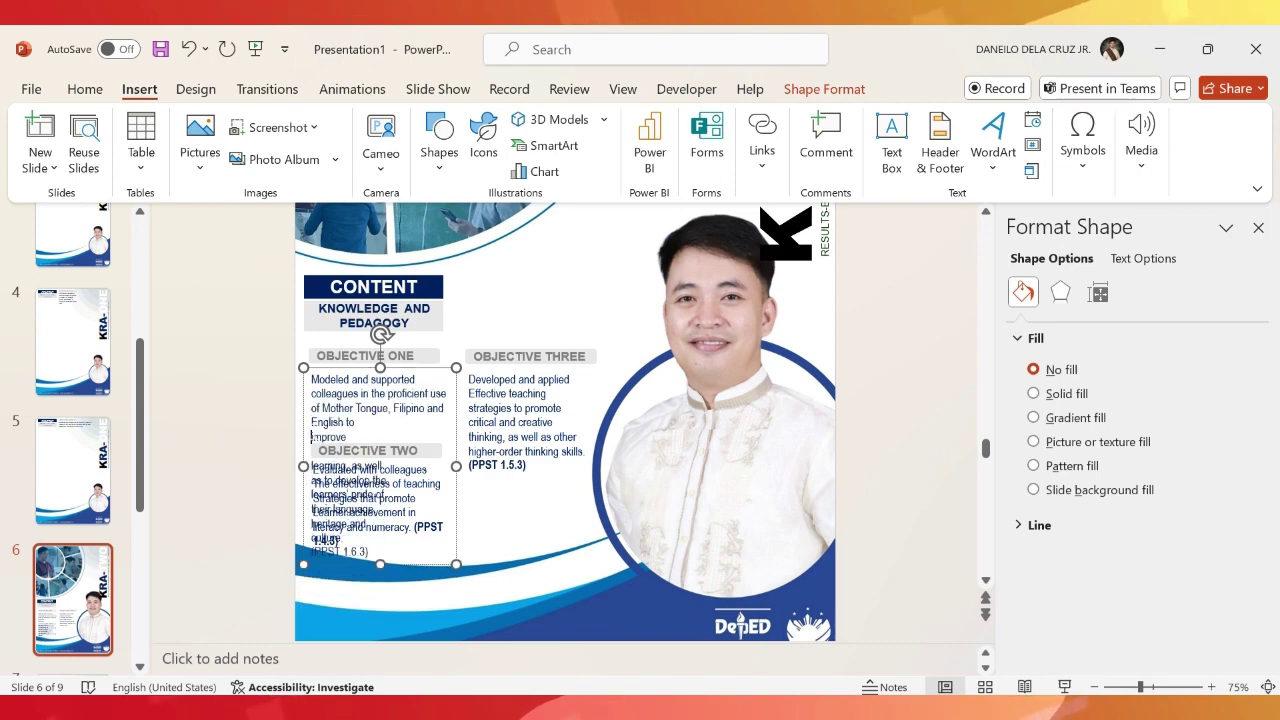
left_click_drag(458, 485, 638, 349)
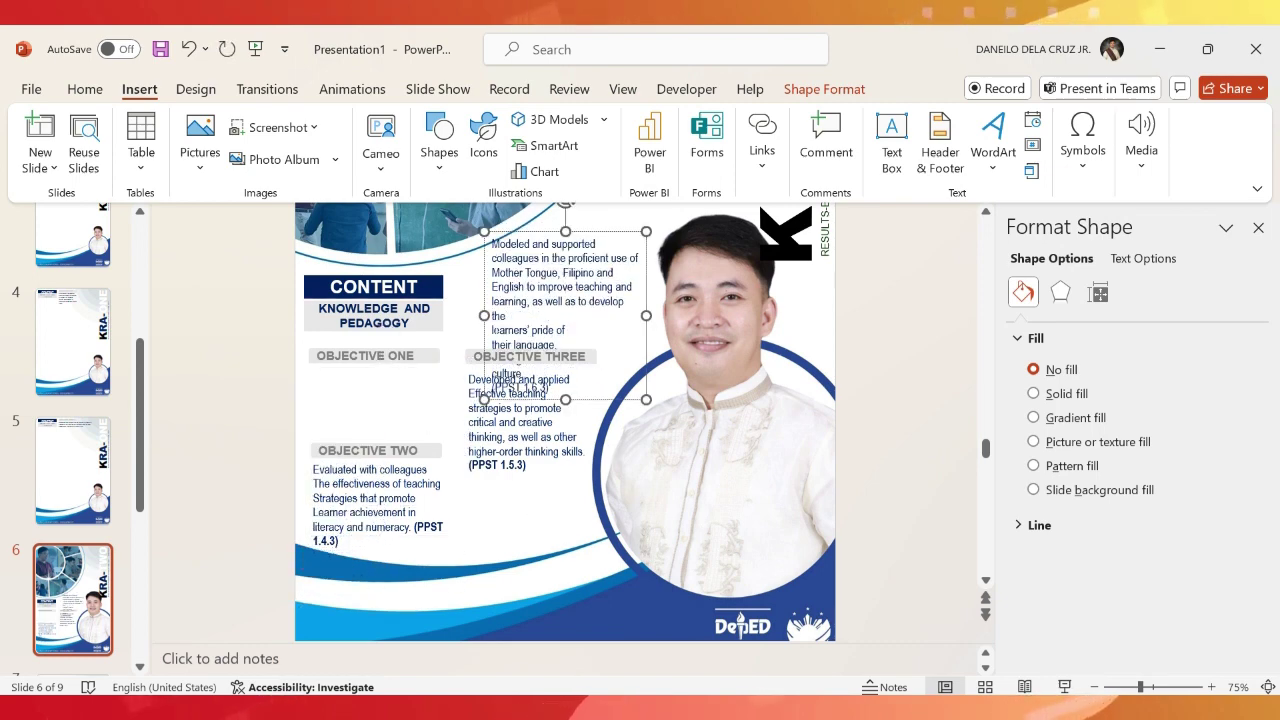
mouse_move(515, 345)
left_mouse_down()
mouse_move(488, 485)
mouse_move(331, 485)
left_mouse_up()
Fill the lower box with the PDF's Objective 5 description and retitle its heading FIVE.
left_click(830, 600)
left_click(1071, 671)
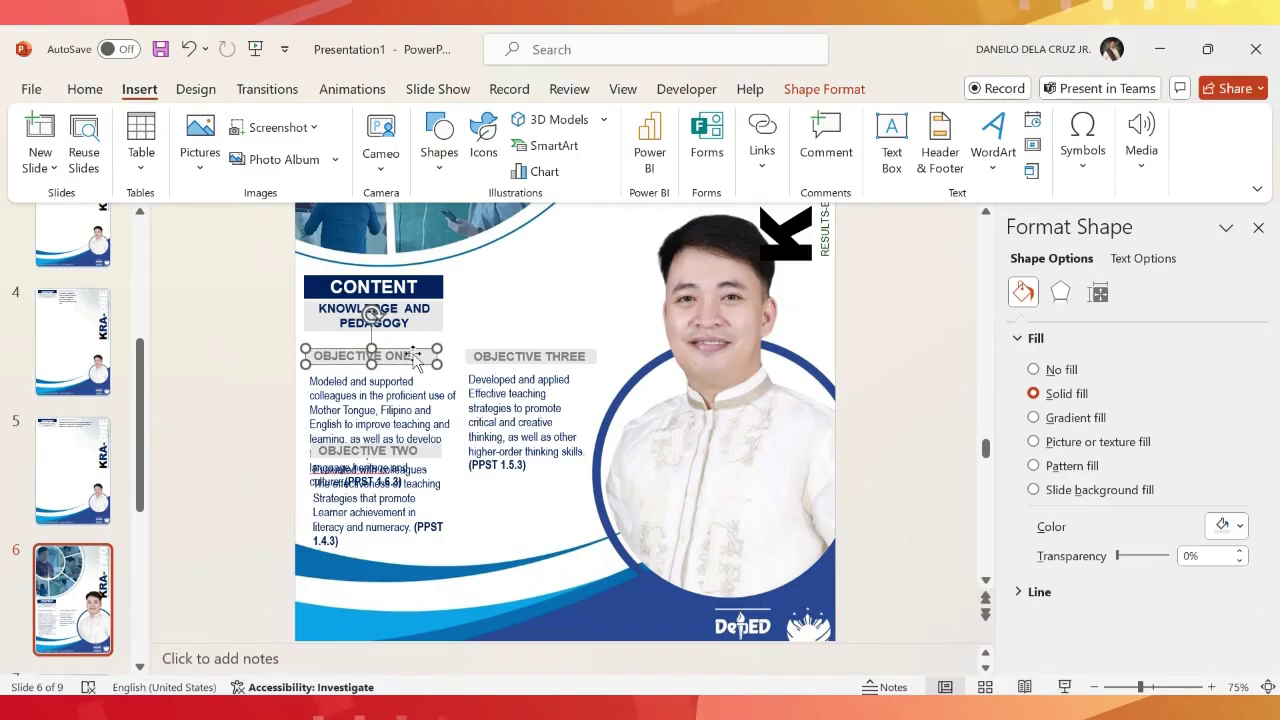
left_click(373, 356)
type("FOUR")
left_click(400, 527)
key("alt+Tab")
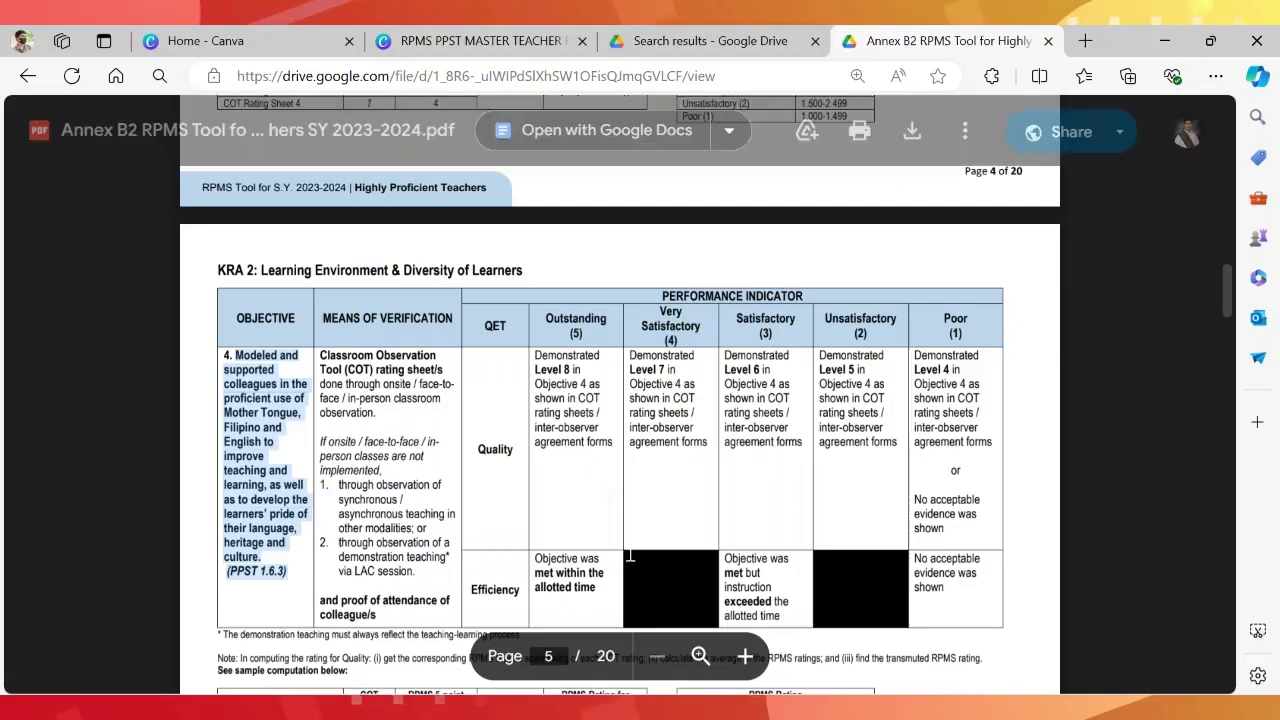
scroll(610, 400, "down", 5)
scroll(610, 400, "up", 3)
left_click_drag(223, 295, 285, 485)
left_click(960, 625)
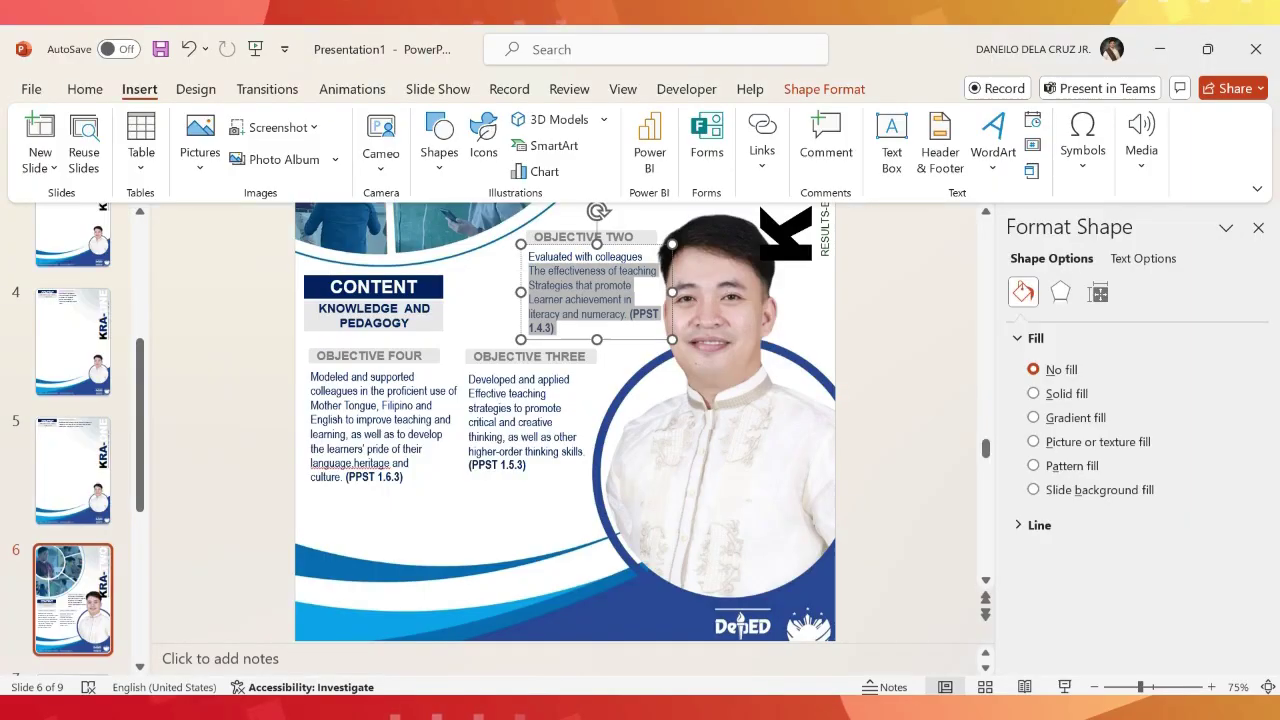
left_click(640, 272)
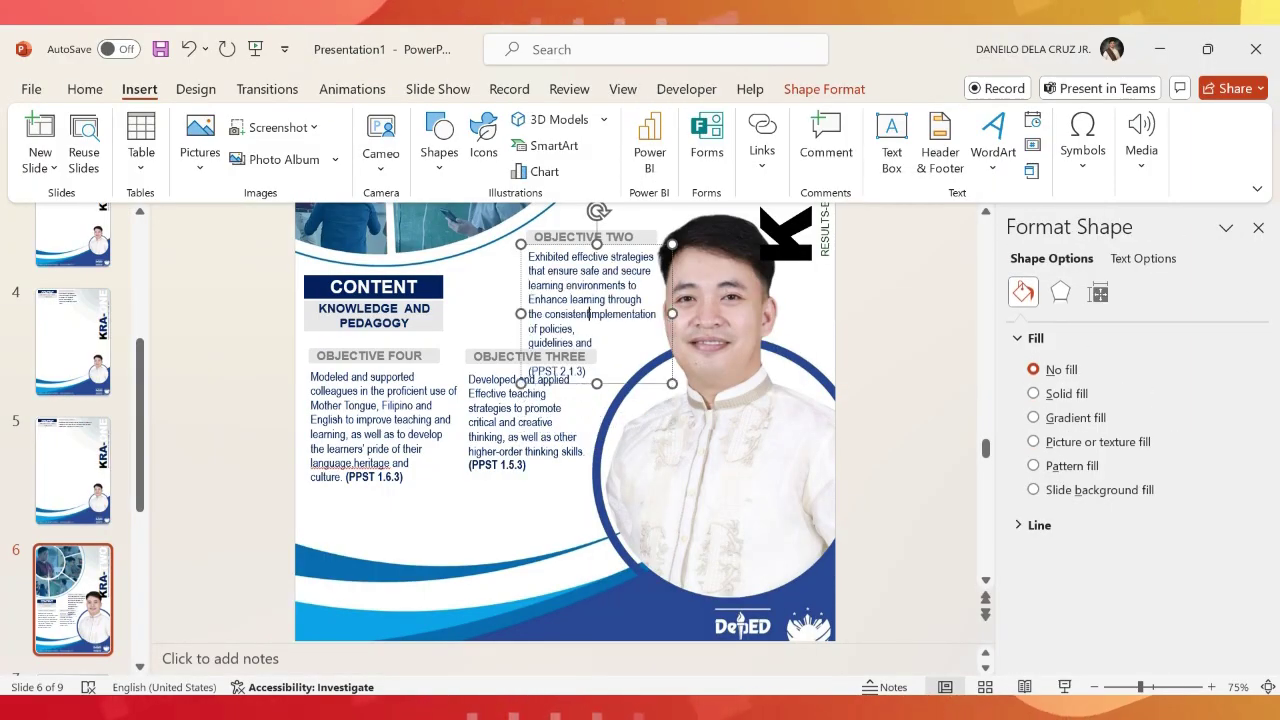
left_click_drag(669, 322, 528, 516)
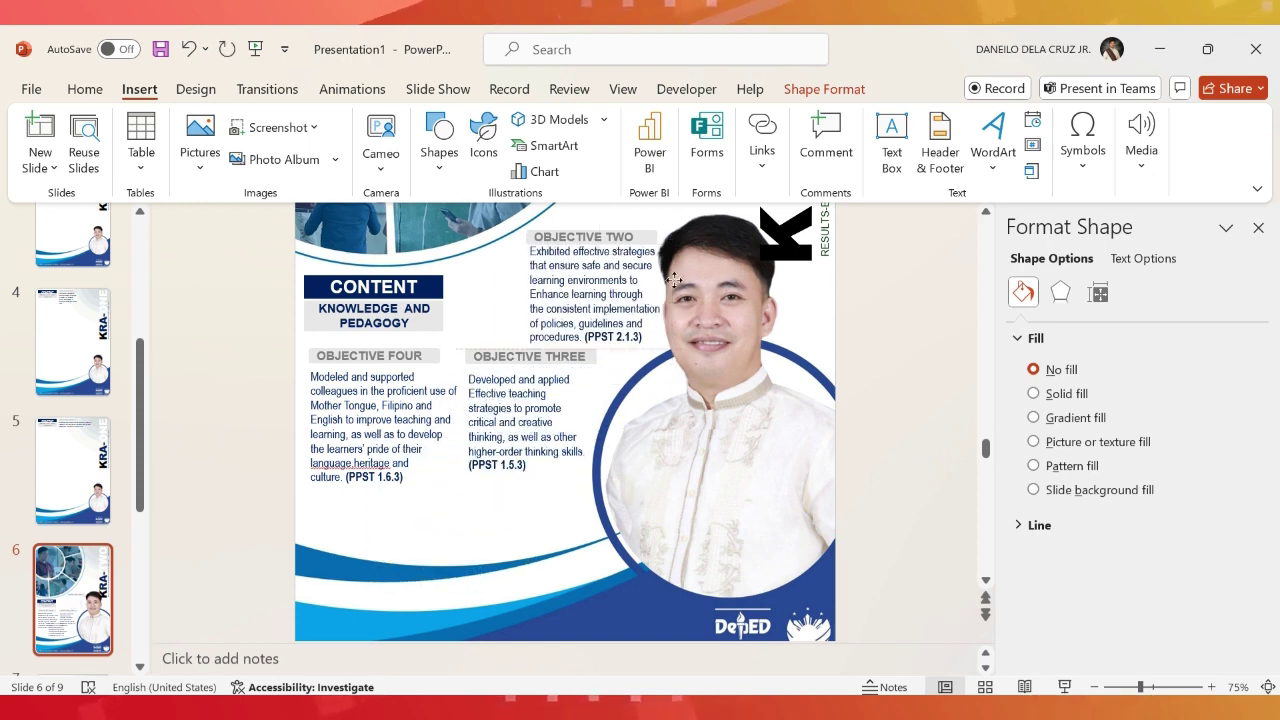
scroll(609, 396, "up", 5, "ctrl")
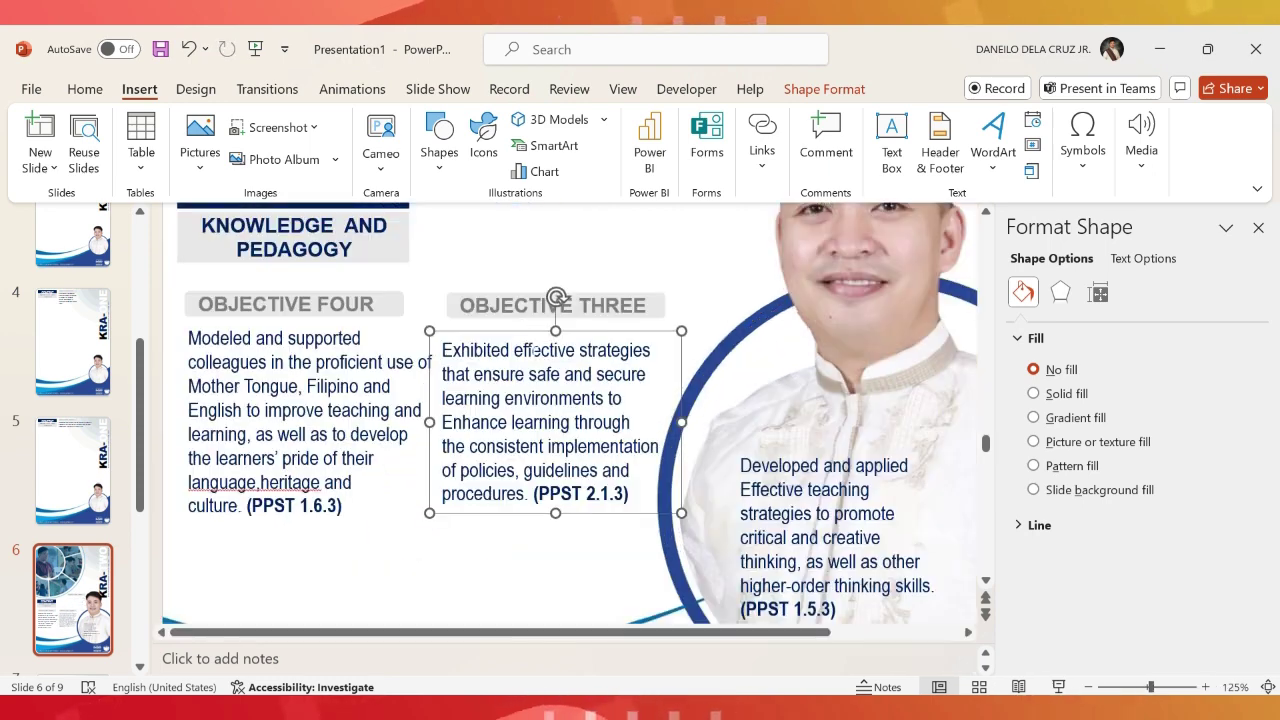
type("FIVE")
scroll(622, 420, "down", 5, "ctrl")
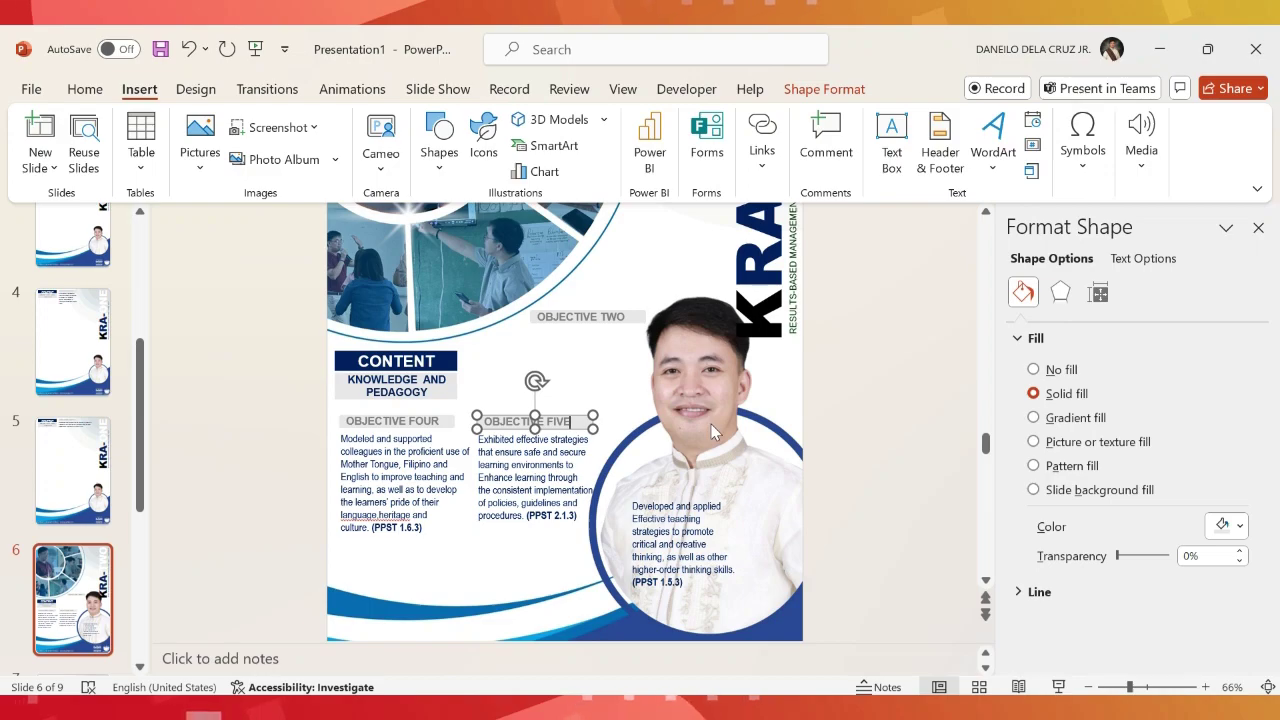
Paste the Objective 6 text from the PDF under its heading on slide 6.
key("alt+Tab")
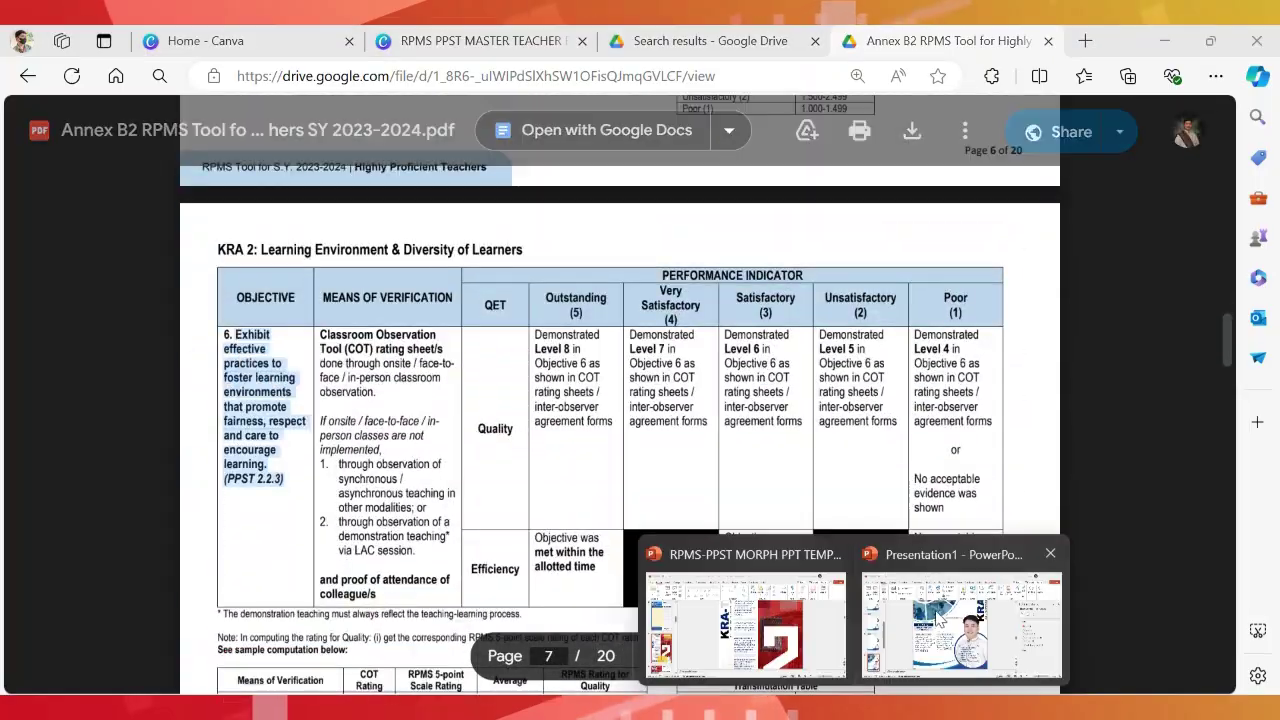
left_click(940, 615)
left_click(709, 530)
type("Exhibit effective practices to foster learning environments that promote fairness, respect and care to encourage learning. (PPST 2.2.3)")
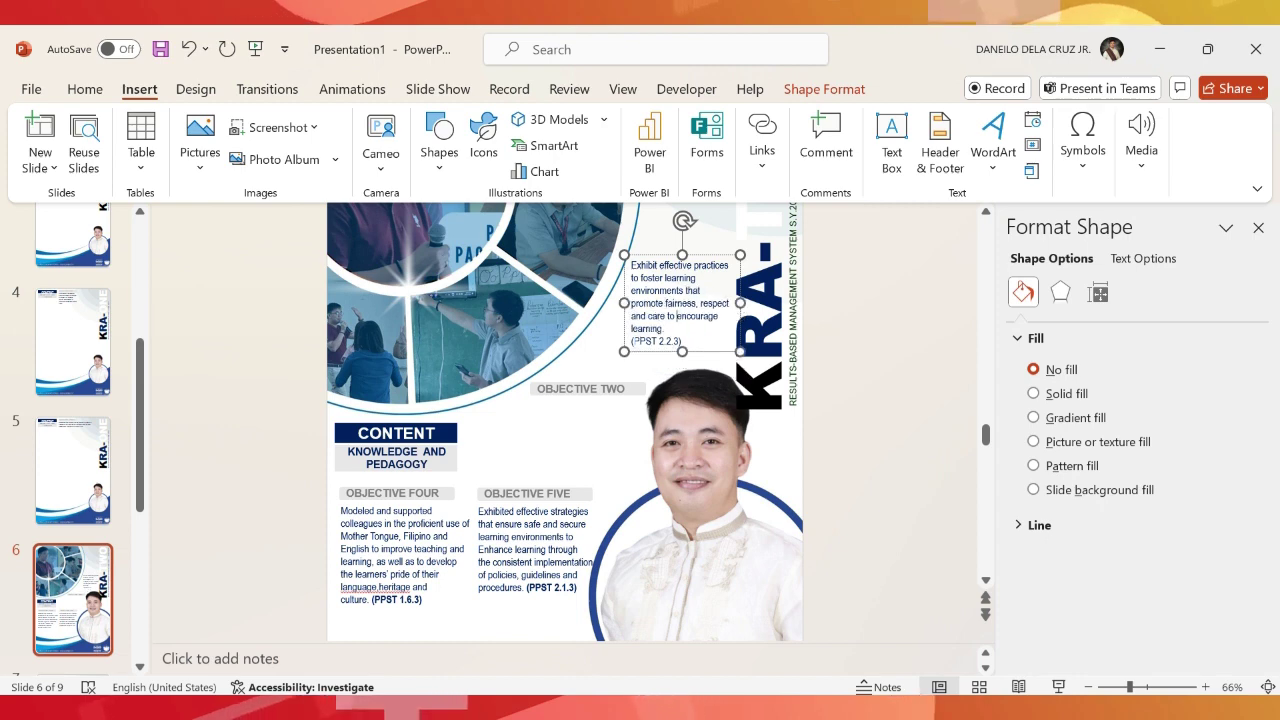
left_click_drag(532, 519, 550, 587)
scroll(550, 587, "down", 2)
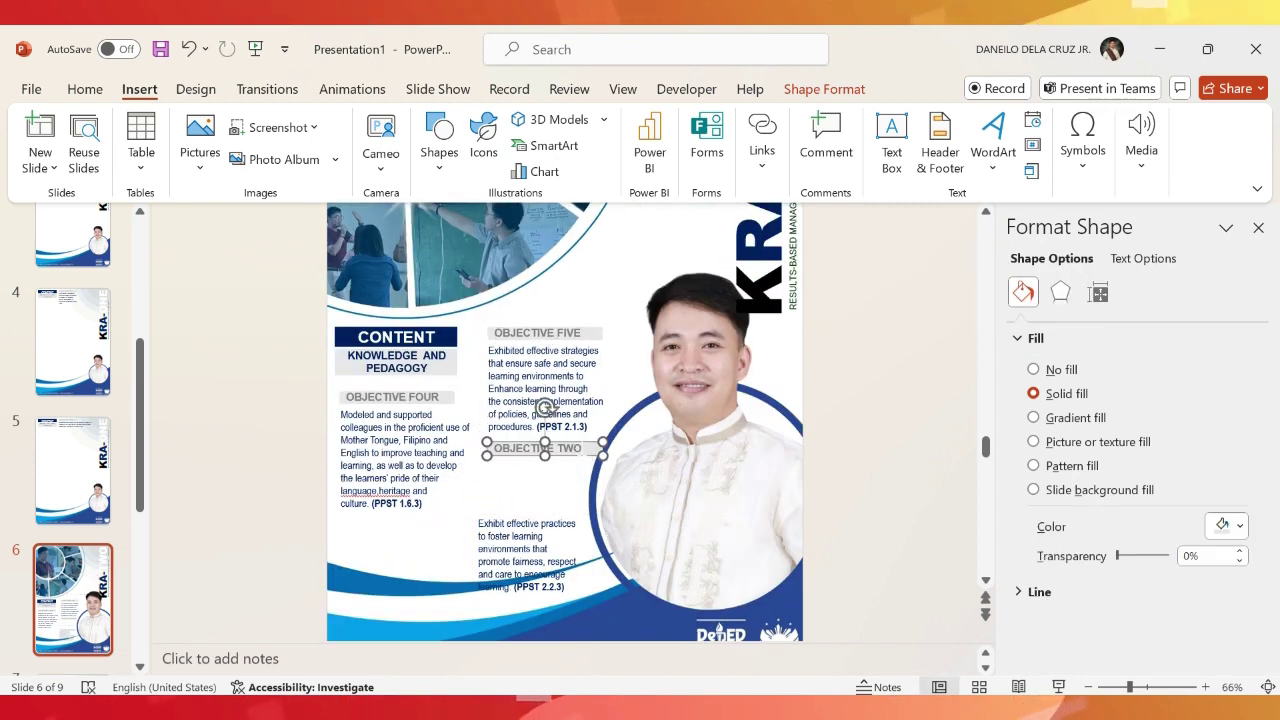
scroll(598, 462, "up", 6)
left_click_drag(530, 580, 530, 510)
scroll(530, 510, "down", 3)
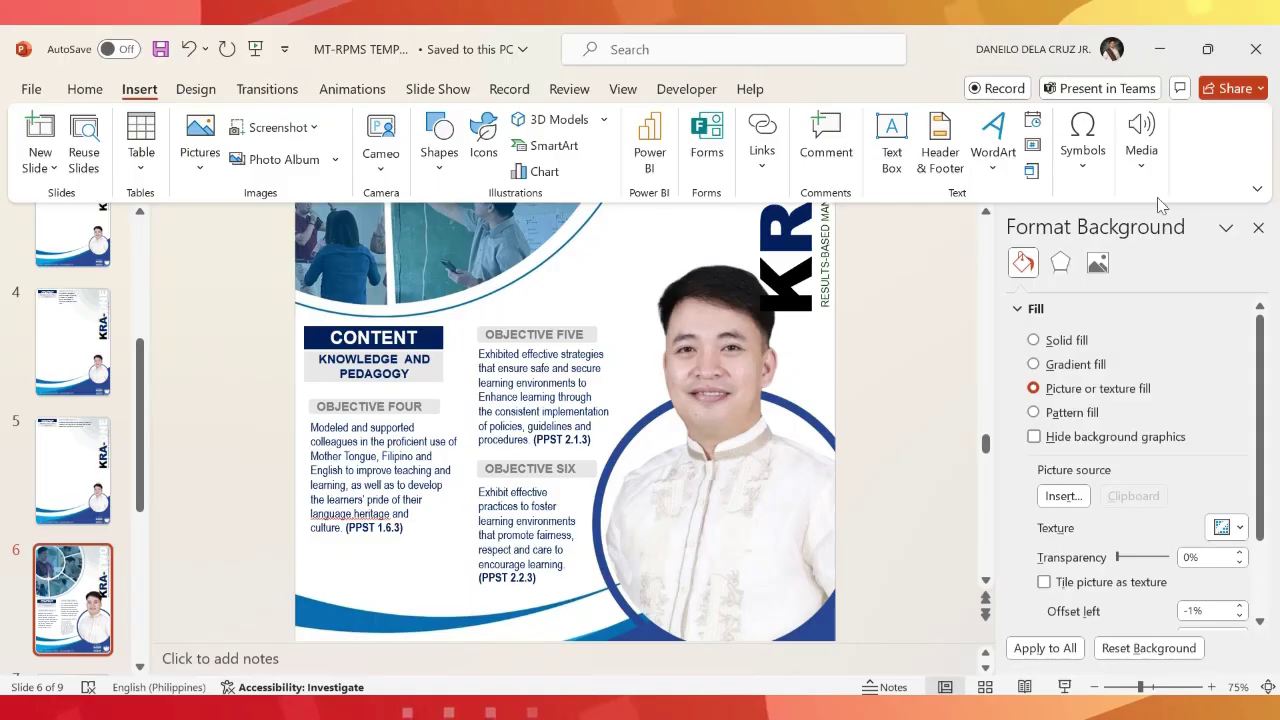
left_click(531, 500)
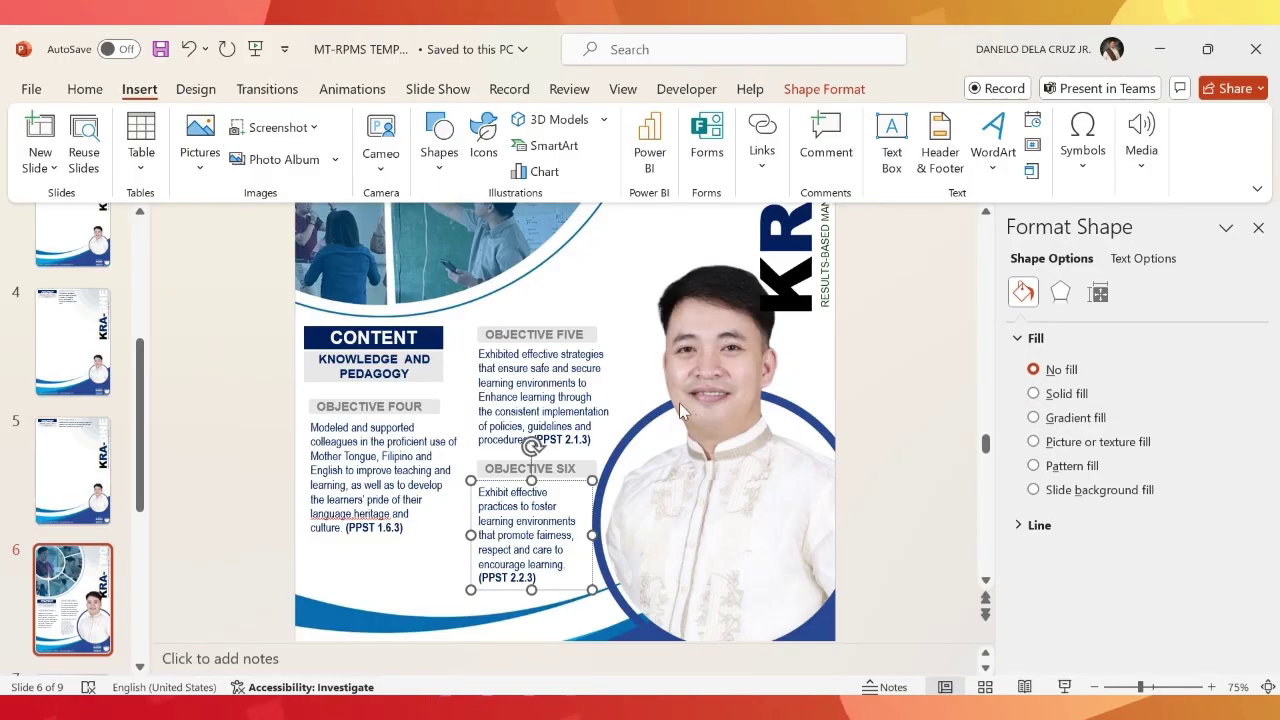
left_click(70, 510)
left_click(903, 708)
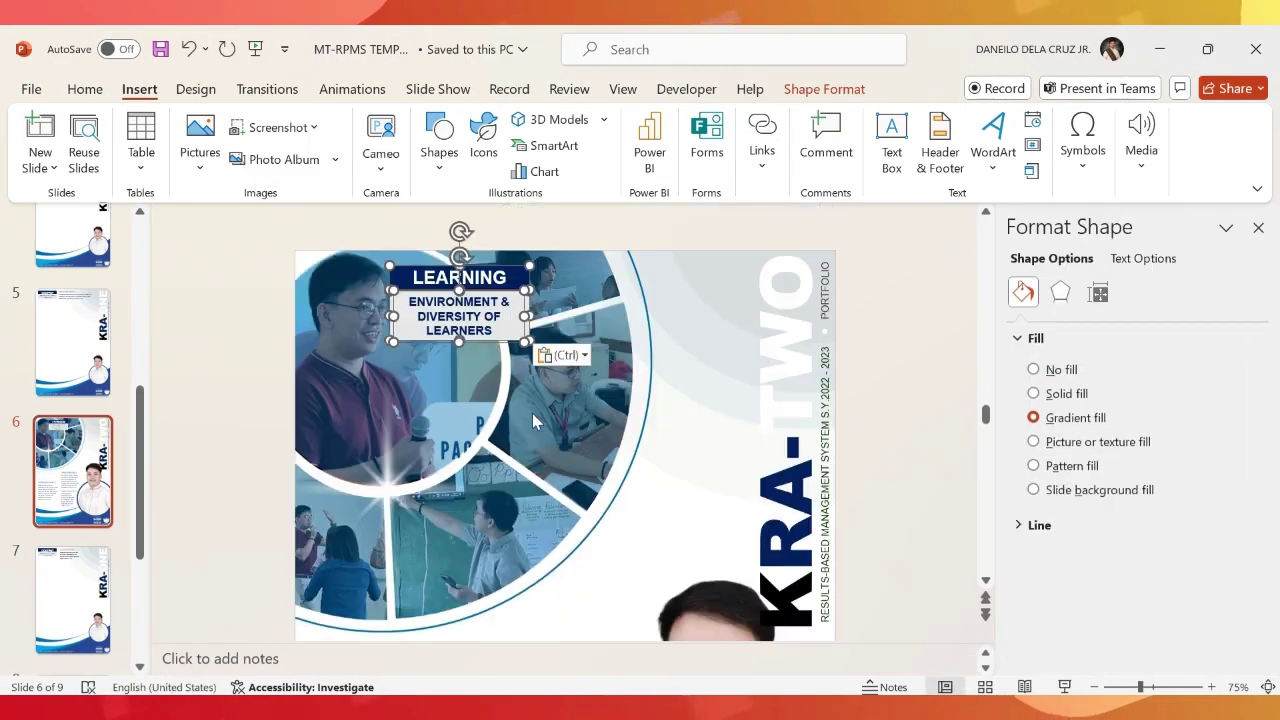
Paste the copied Learning Environment title content over the top of slide 7.
scroll(405, 540, "down", 1)
left_click(414, 510)
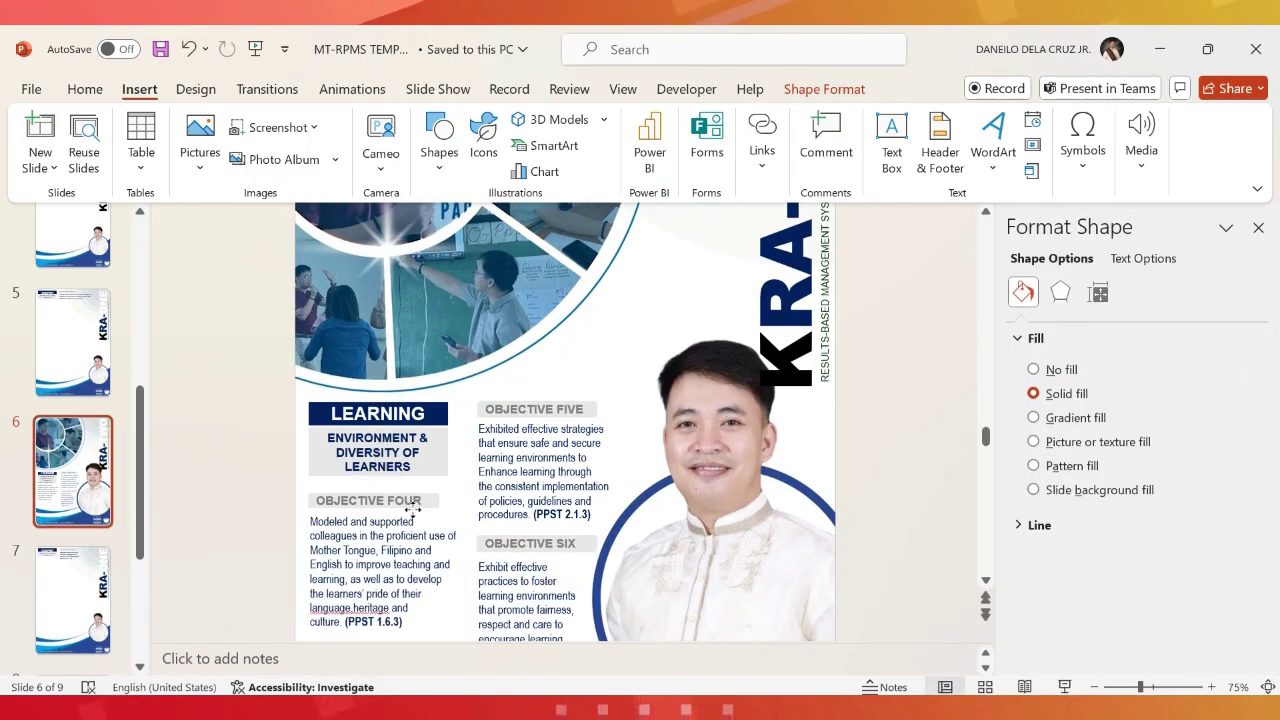
scroll(415, 450, "down", 1)
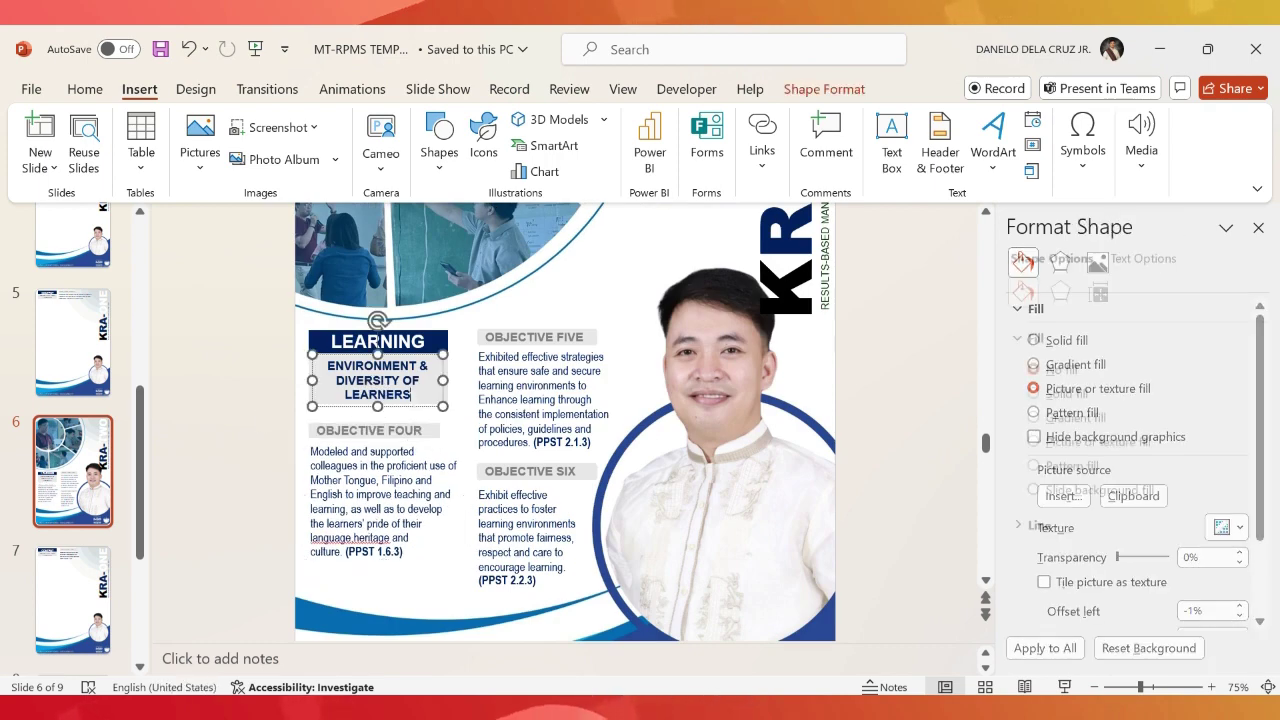
left_click_drag(426, 240, 588, 318)
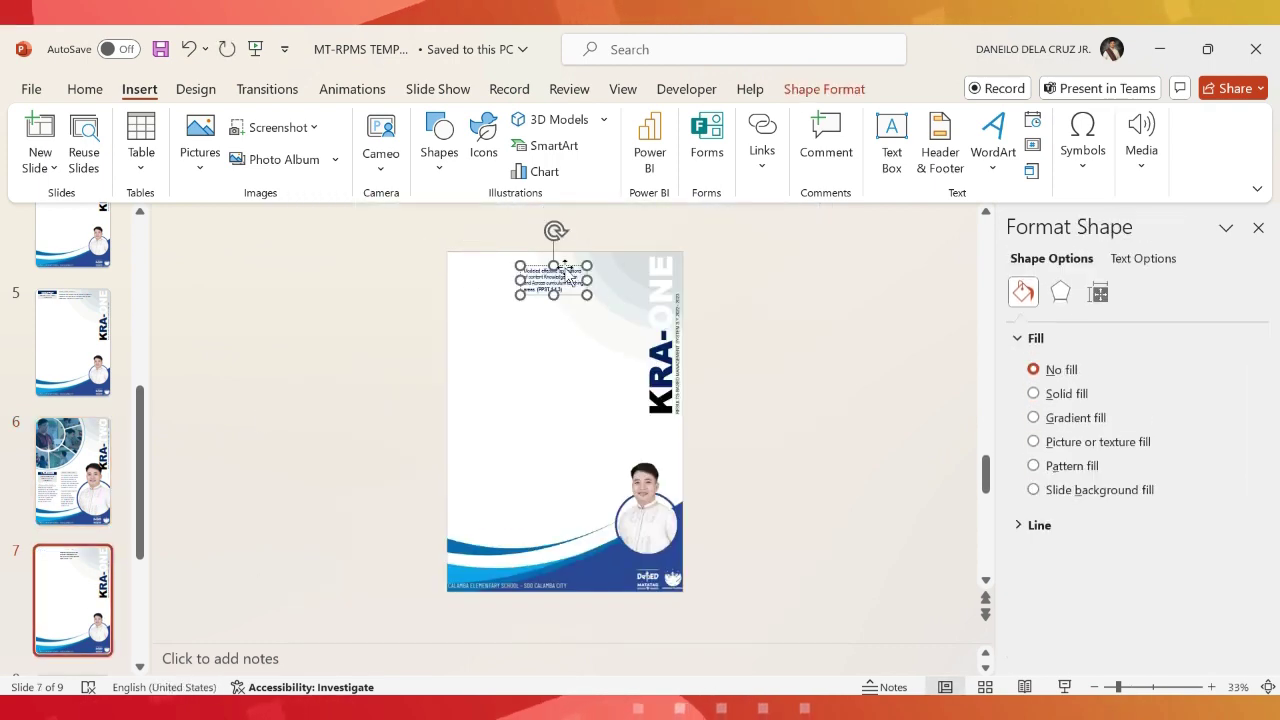
key("ctrl+v")
Replace slide 7's KRA-ONE side title with the KRA-TWO title.
scroll(588, 318, "up", 3)
key("Page_Up")
scroll(560, 450, "down", 3)
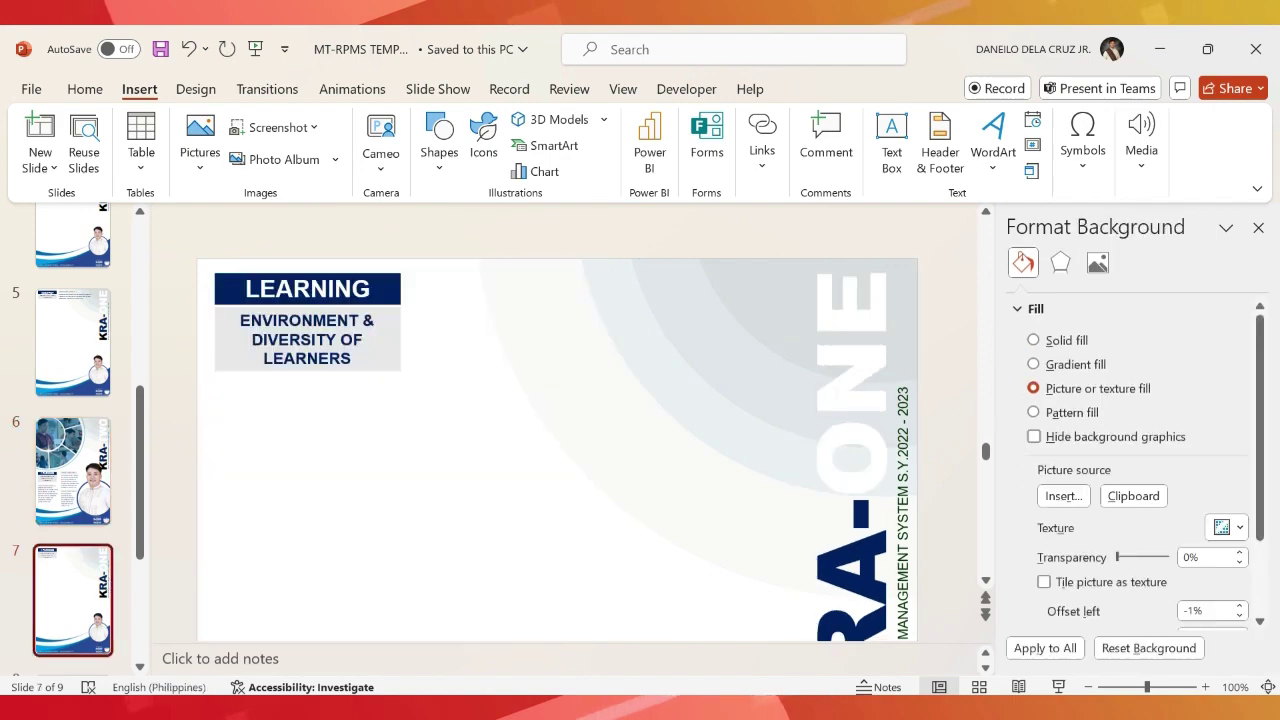
left_click(794, 337)
key("Delete")
key("ctrl+v")
left_click(320, 528)
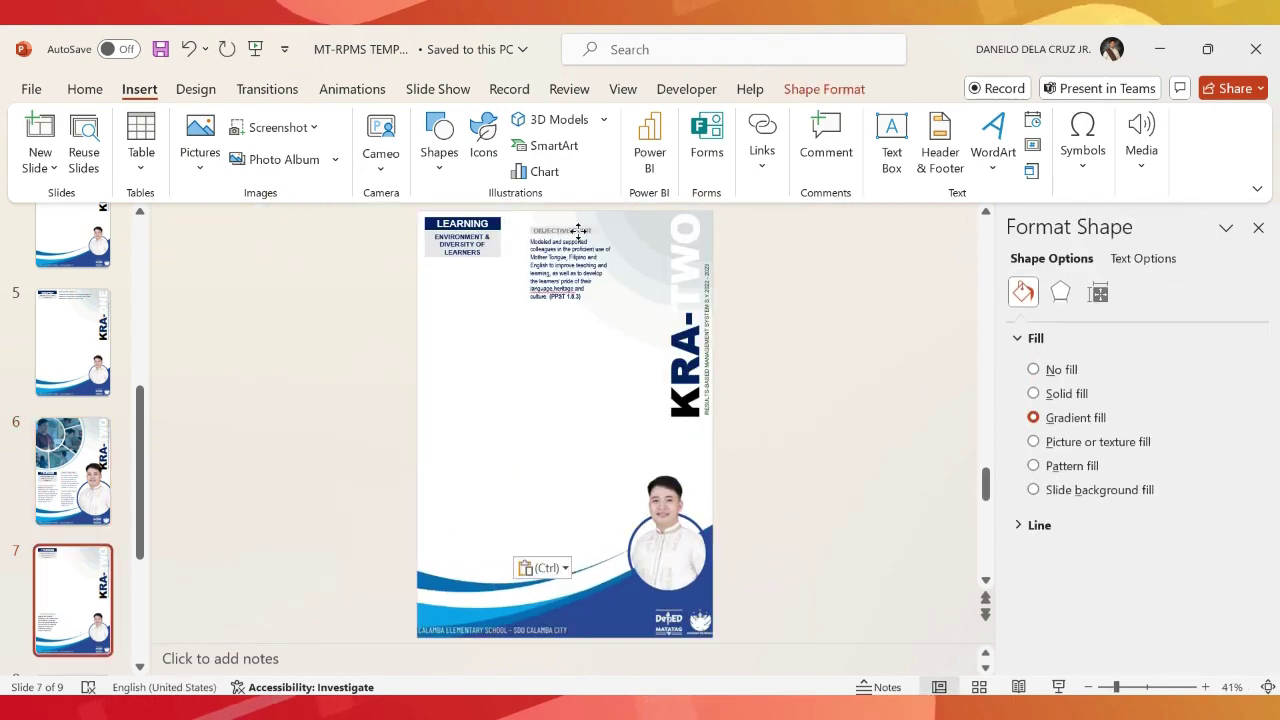
Remove the manual line breaks so the objective reads as one paragraph.
left_click(434, 395)
key("BackSpace")
left_click(434, 374)
key("BackSpace")
left_click(434, 463)
key("BackSpace")
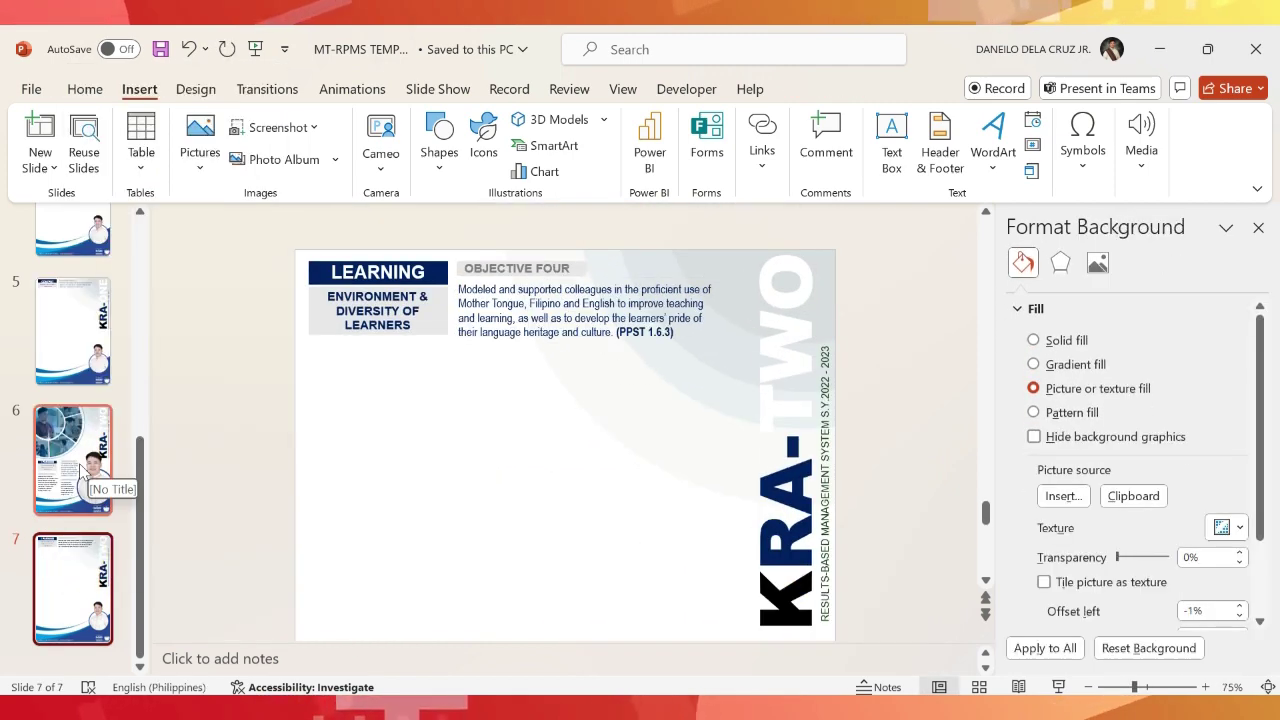
Check the other KRA-TWO objective slides through slide 9.
left_click(60, 460)
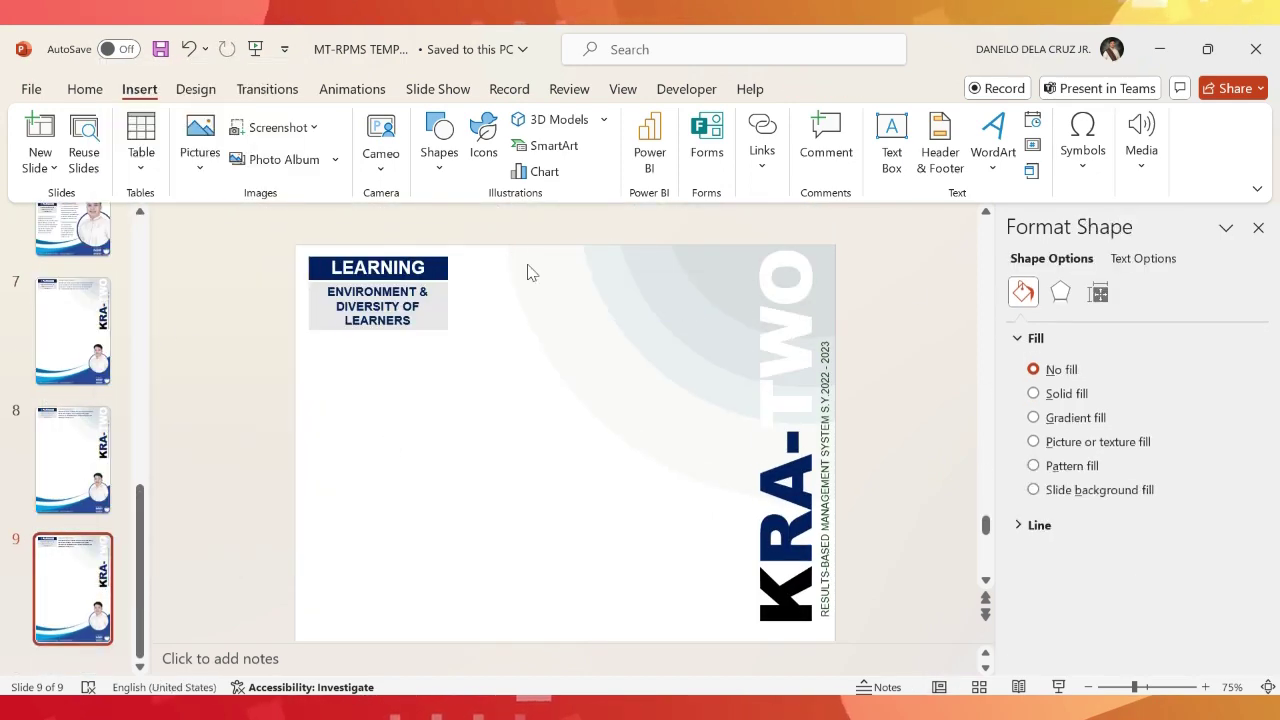
left_click(72, 625)
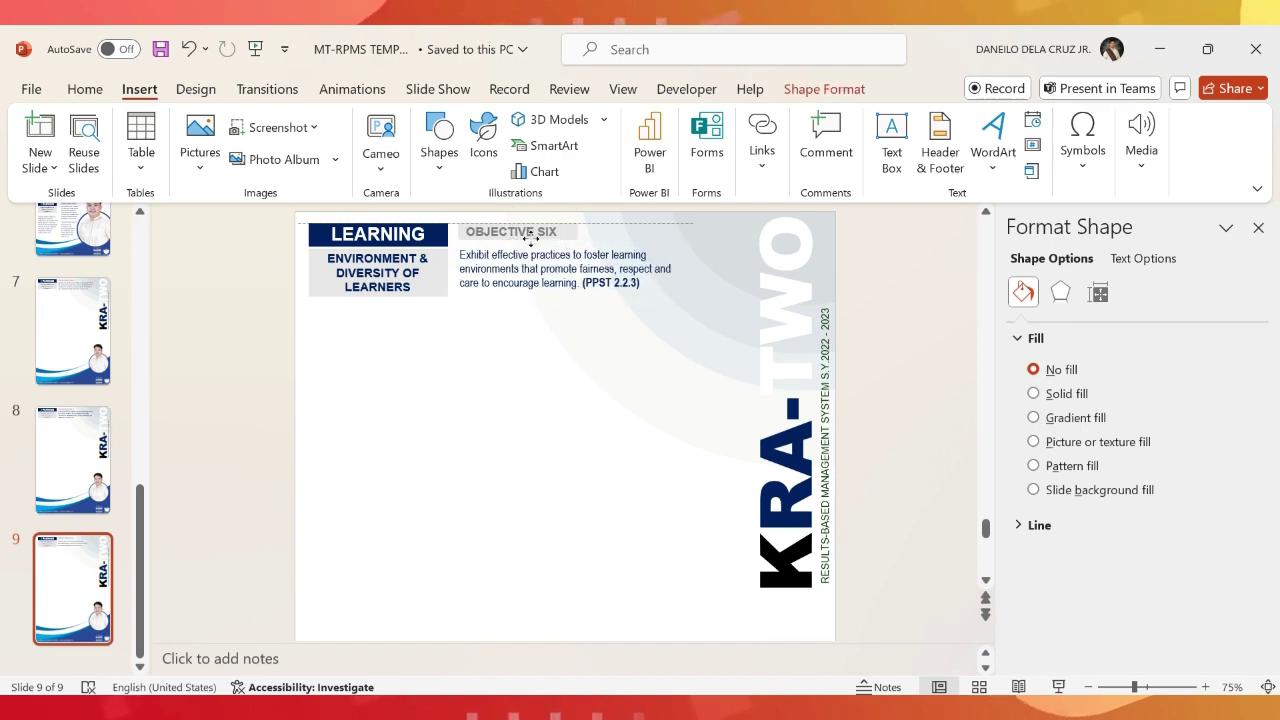
left_click(230, 503)
scroll(230, 503, "up", 3)
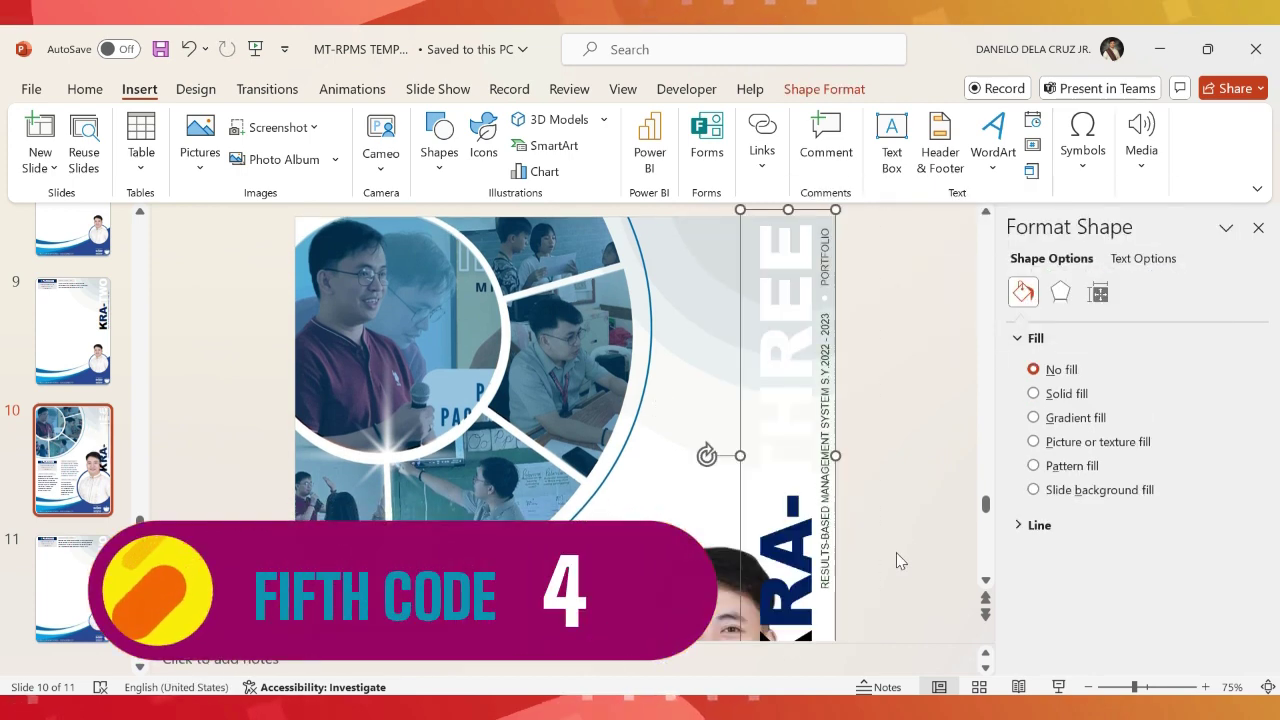
Paste the Curriculum and Planning title from the template onto slide 10.
scroll(897, 560, "up", 1)
left_click(824, 89)
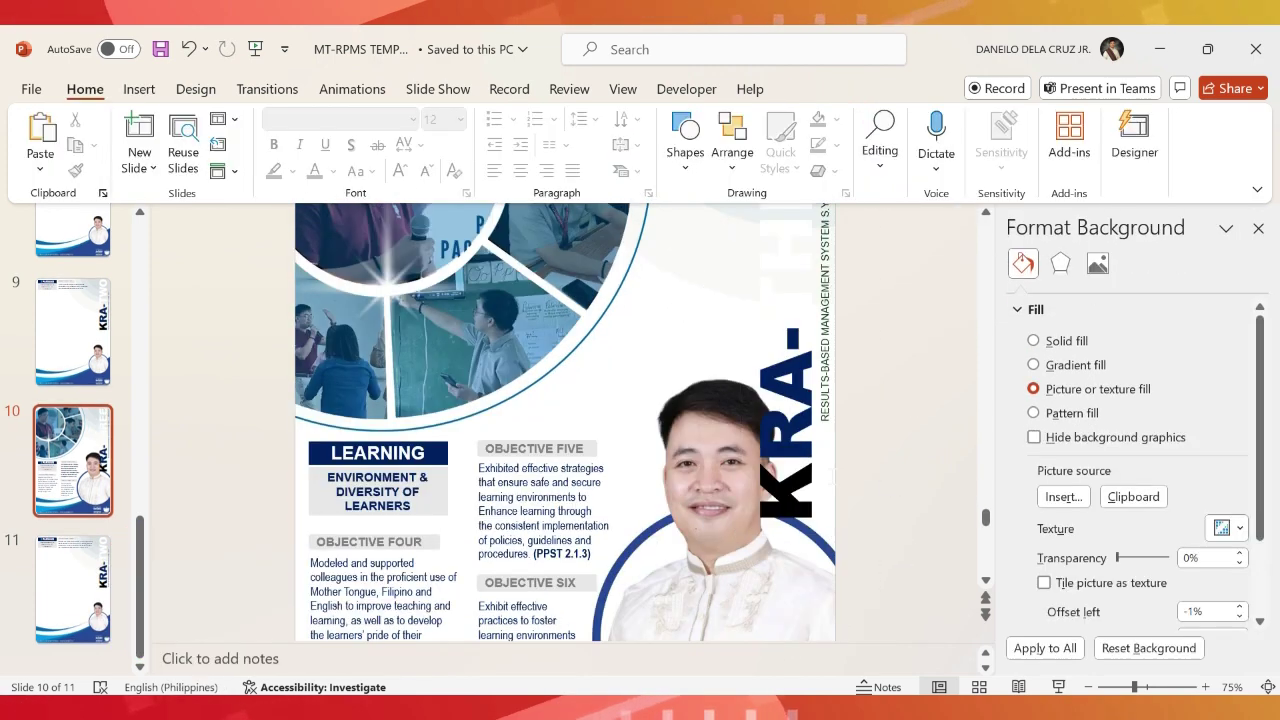
left_click(887, 395)
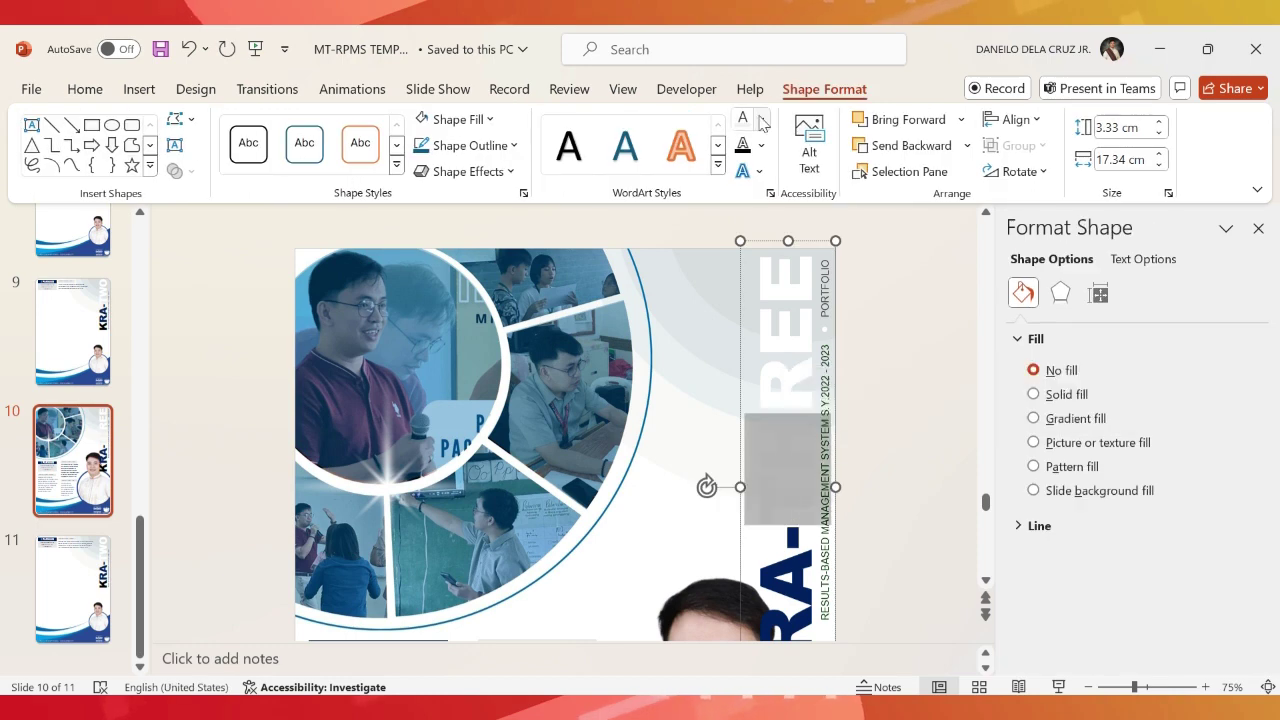
scroll(565, 420, "down", 3)
mouse_move(806, 686)
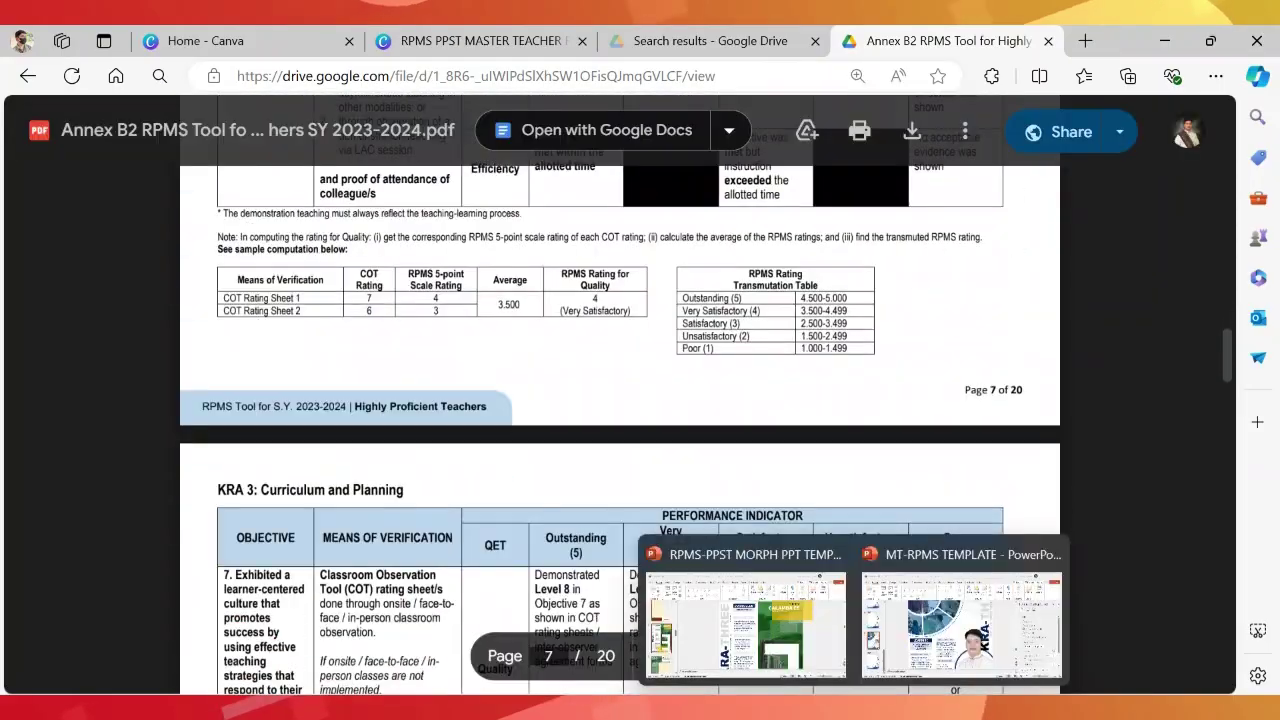
left_click(745, 620)
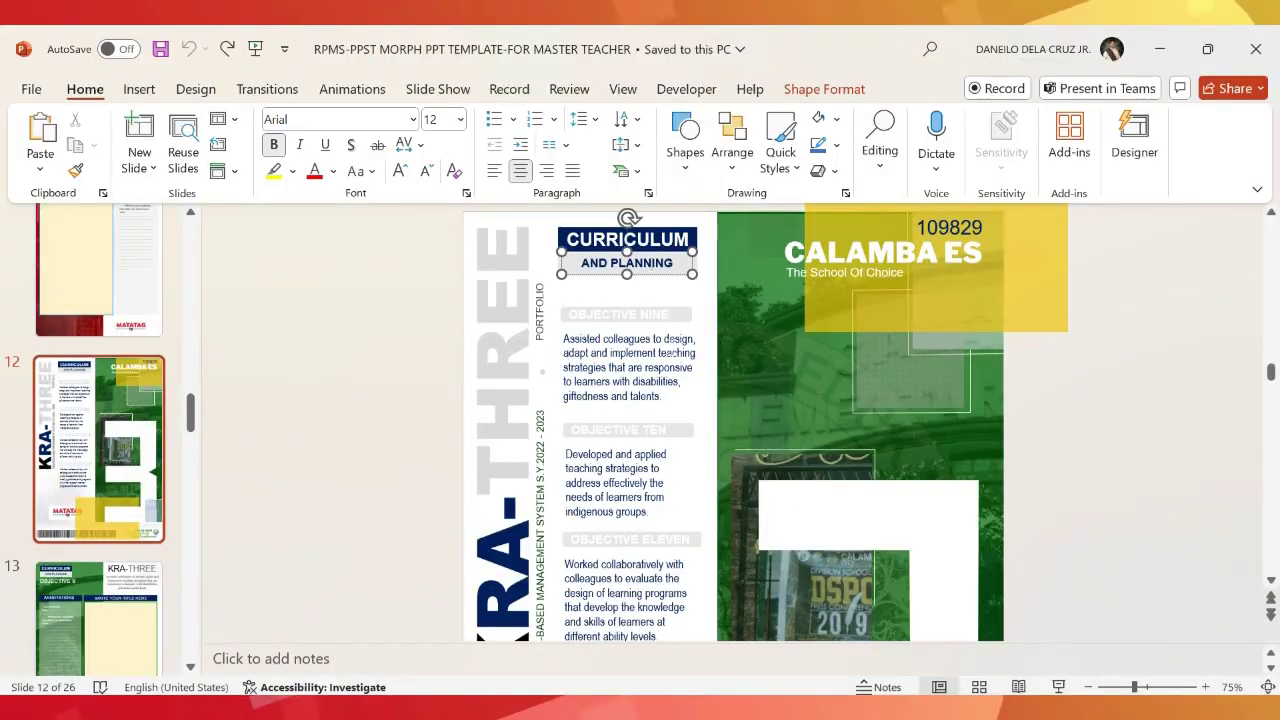
left_click(950, 620)
key("ctrl+v")
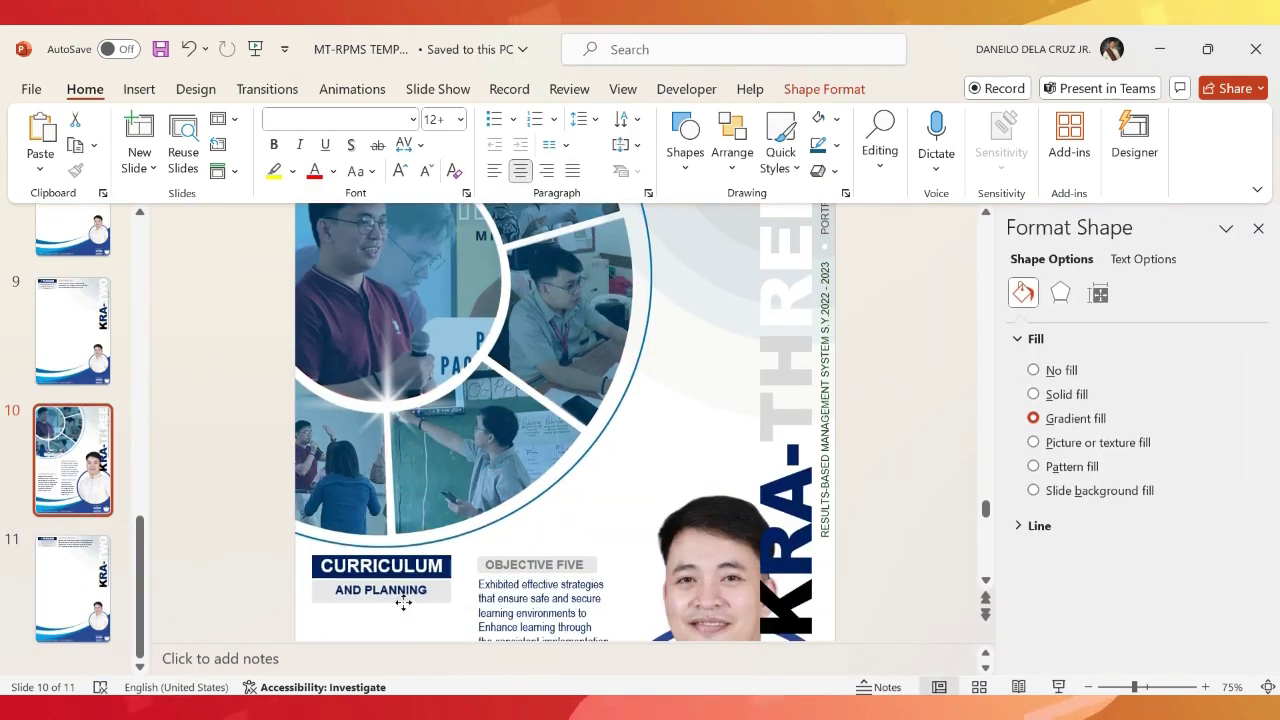
Paste Objective Seven's learner-centered culture text (PPST 3.2.3) and nudge its box into place.
left_click(843, 605)
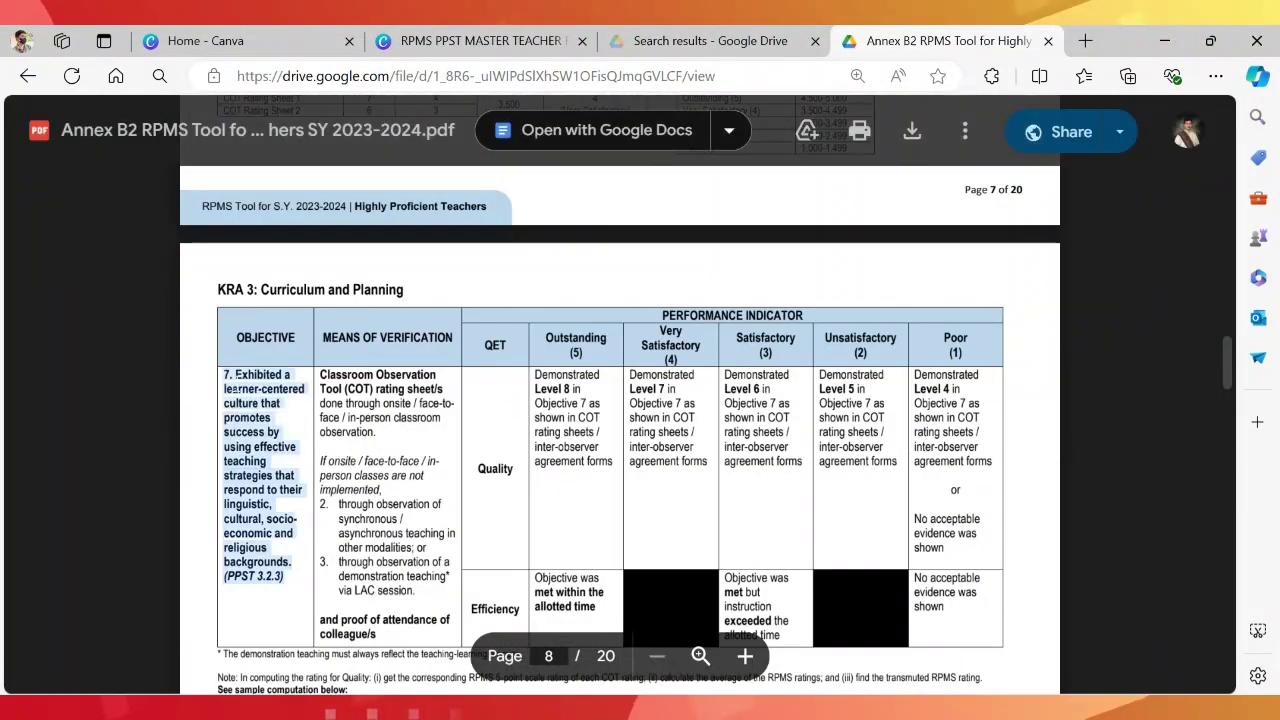
left_click(846, 605)
key("ctrl+v")
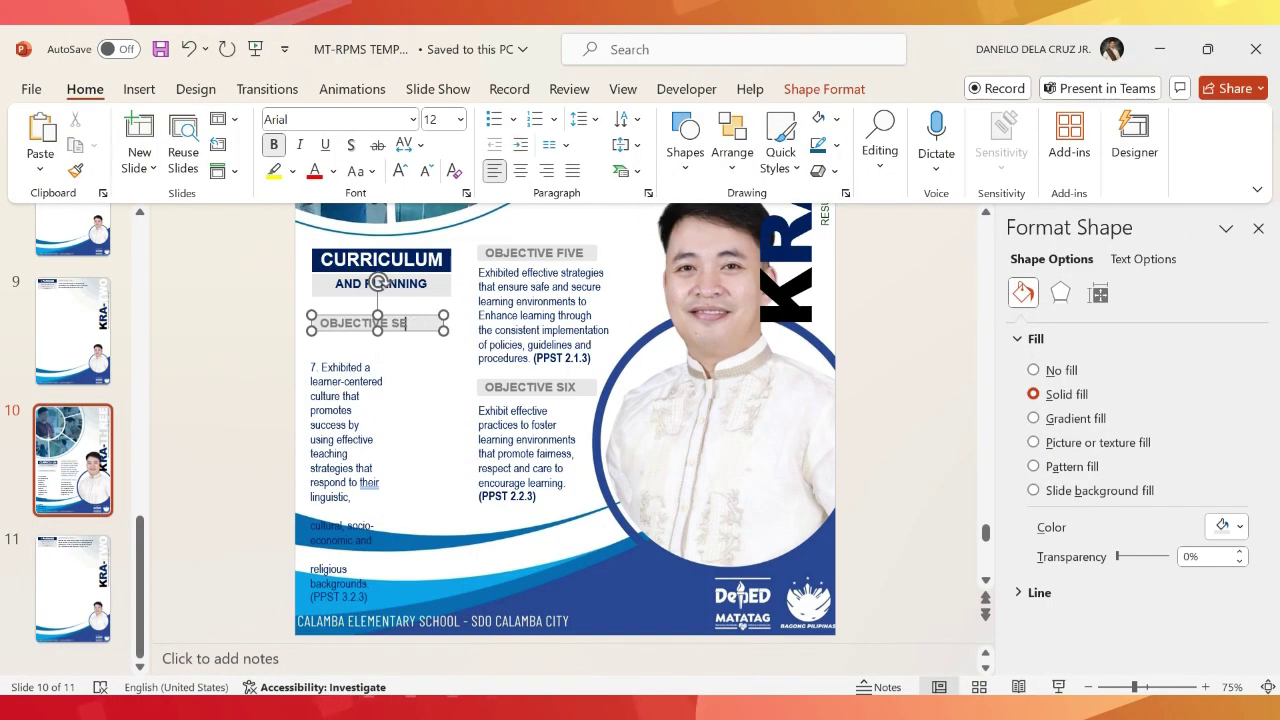
type("VEN")
left_click(380, 420)
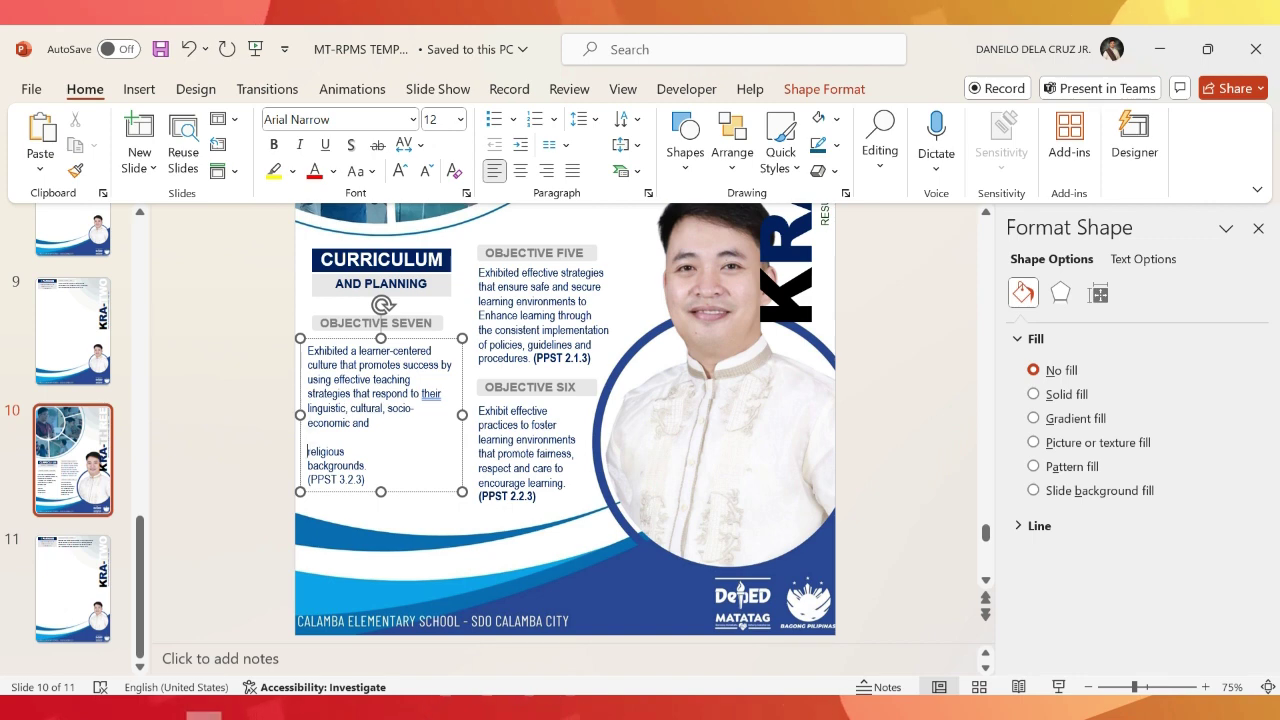
key("ctrl+k")
key("Escape")
right_click(425, 436)
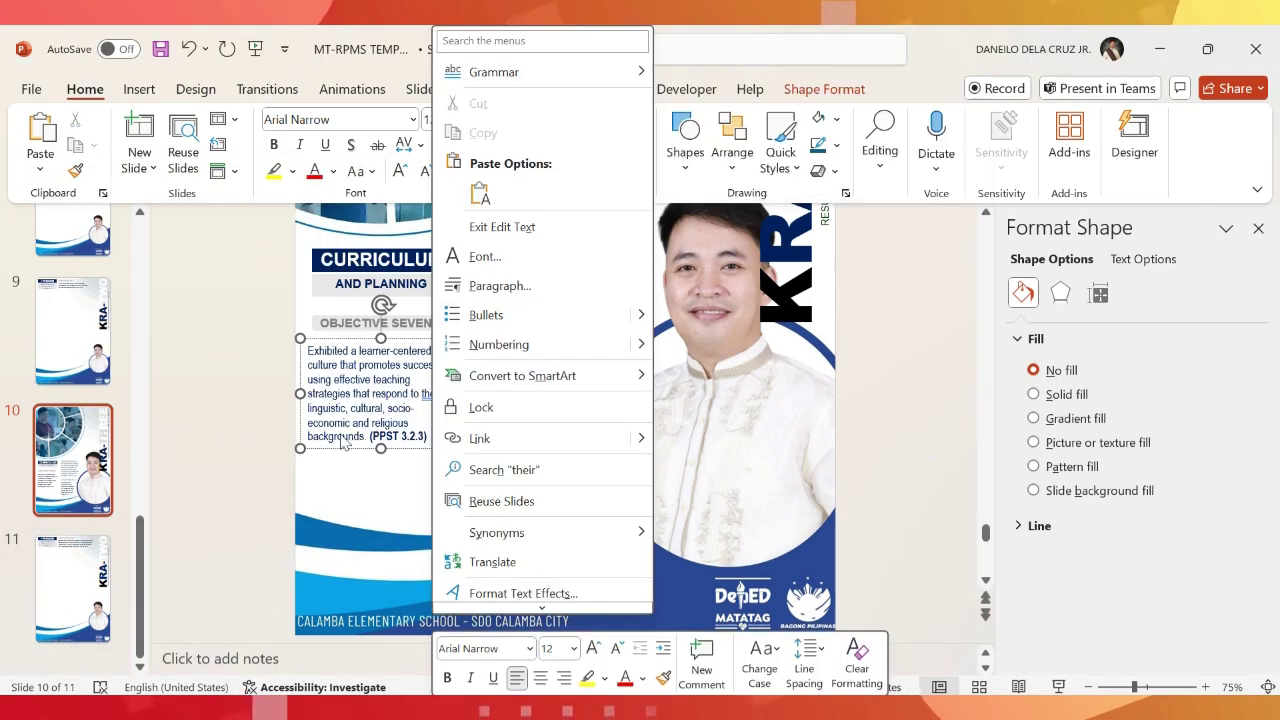
left_click_drag(410, 338, 410, 337)
left_click(293, 479)
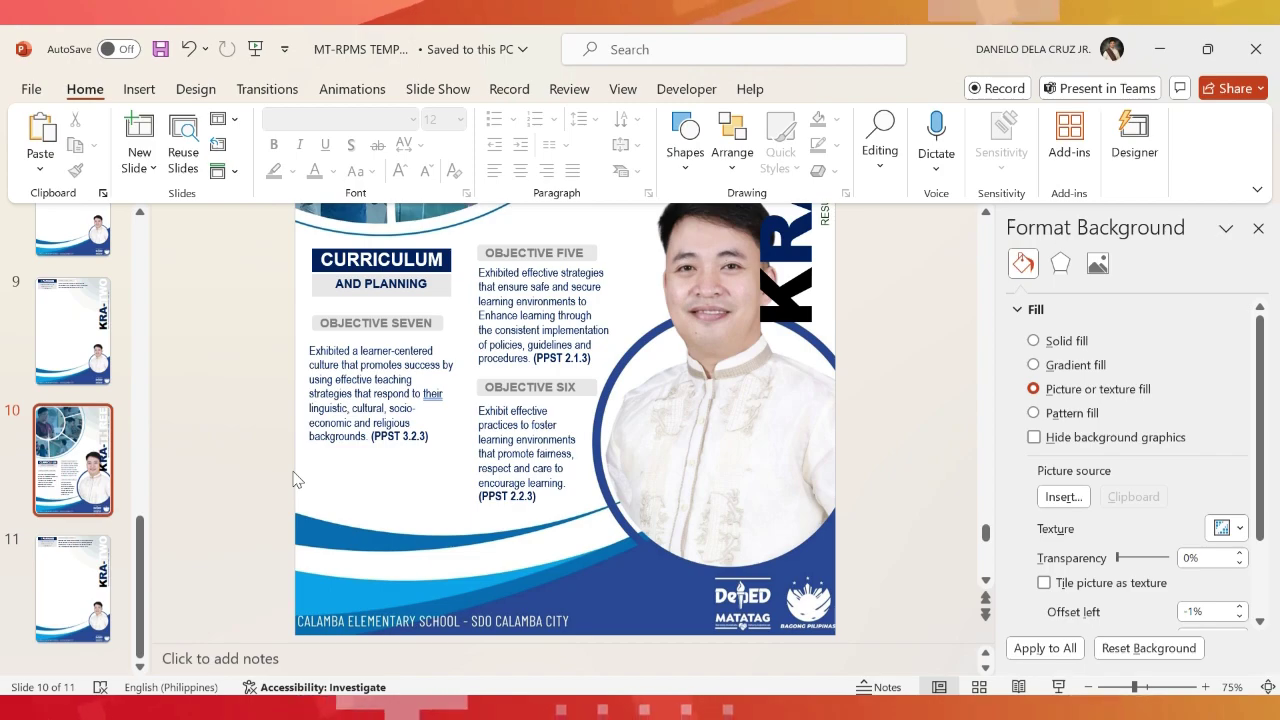
key("alt+Tab")
key("alt+Tab")
Replace the Objective Five body with the Objective Eight text (PPST 3.5.3), kept as text only.
left_click_drag(591, 358, 488, 278)
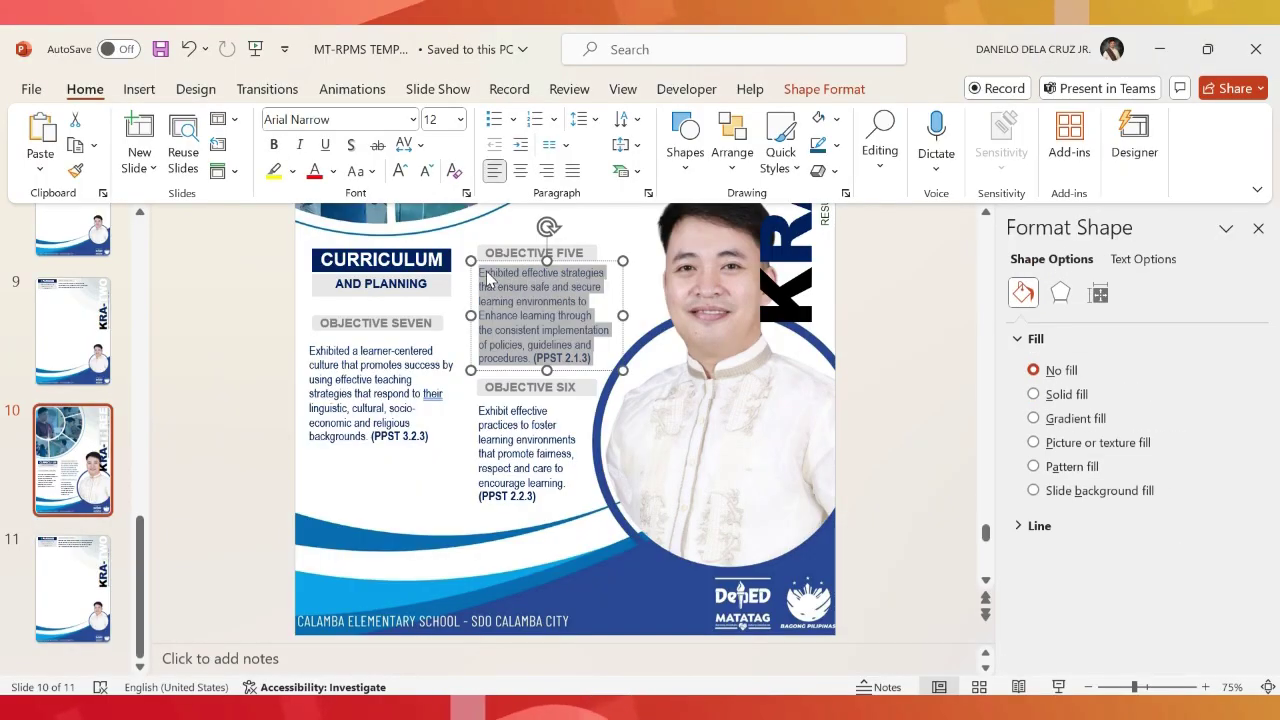
key("ctrl+v")
key("ctrl+t")
scroll(566, 420, "up", 2)
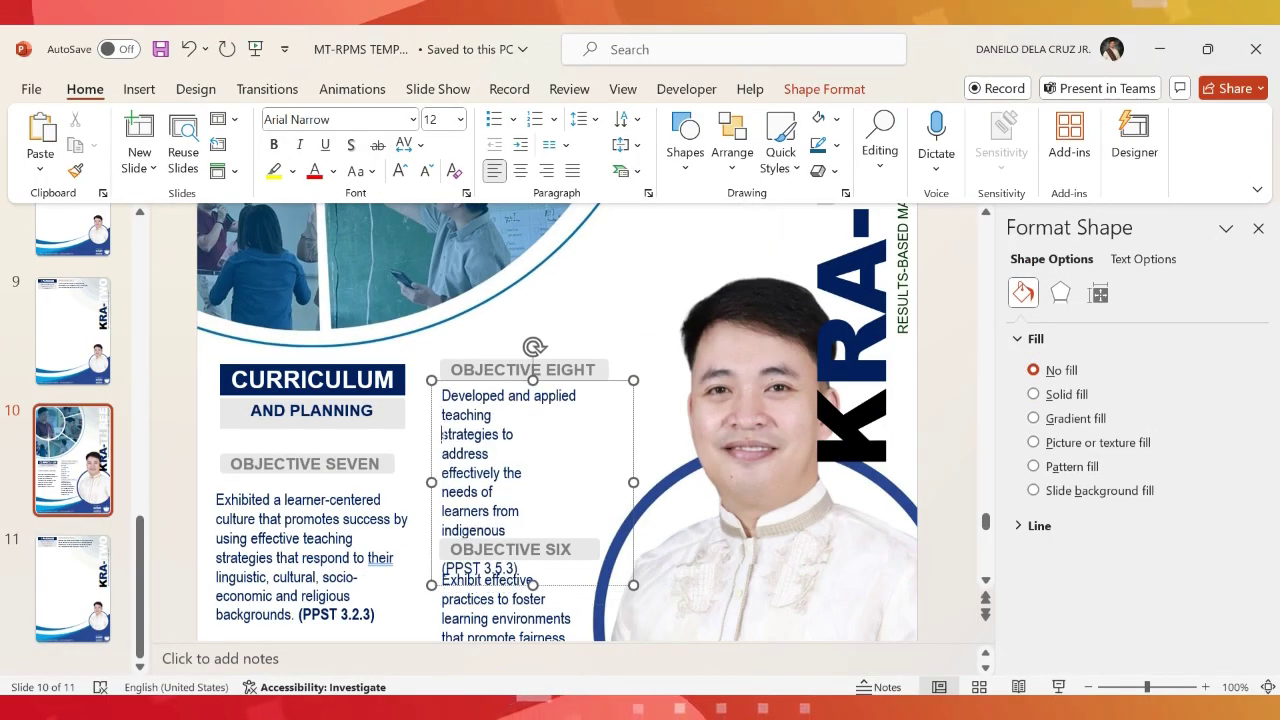
key("BackSpace")
key("BackSpace")
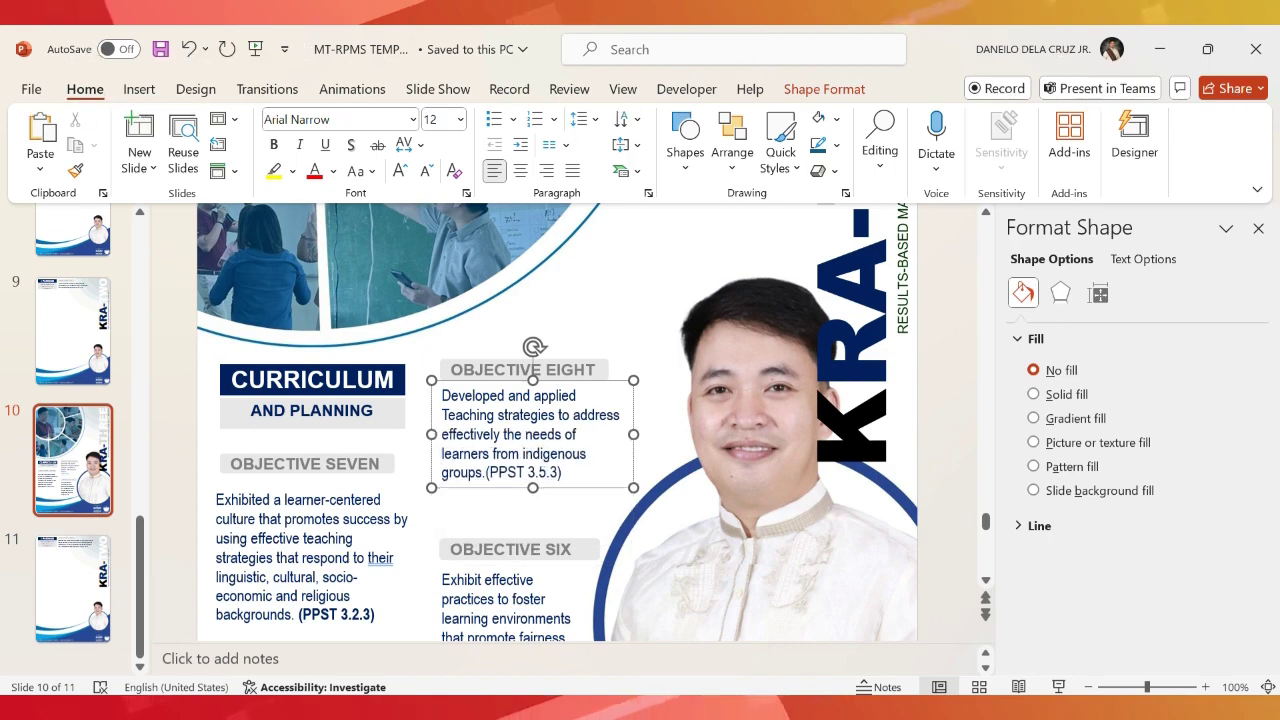
Paste the Objective Nine text (PPST 4.2.3) from the PDF as plain text.
key("alt+Tab")
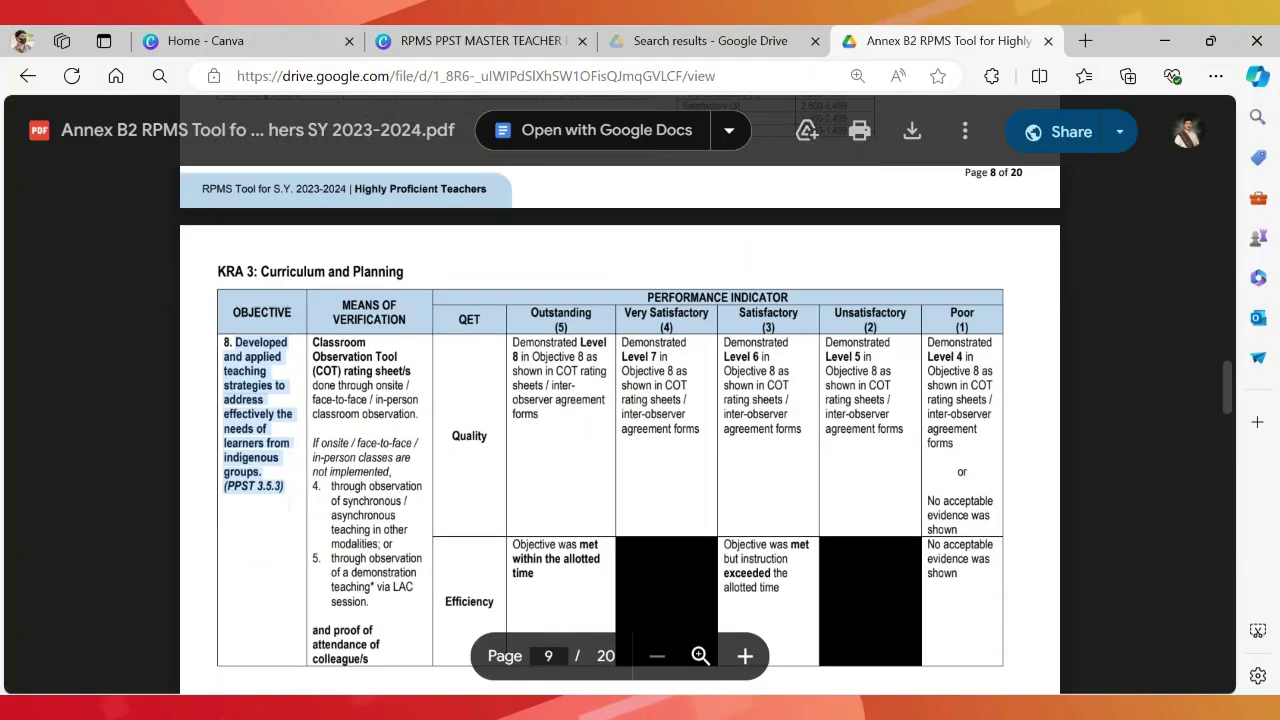
left_click(289, 391)
key("alt+Tab")
scroll(575, 595, "up", 4)
right_click(474, 331)
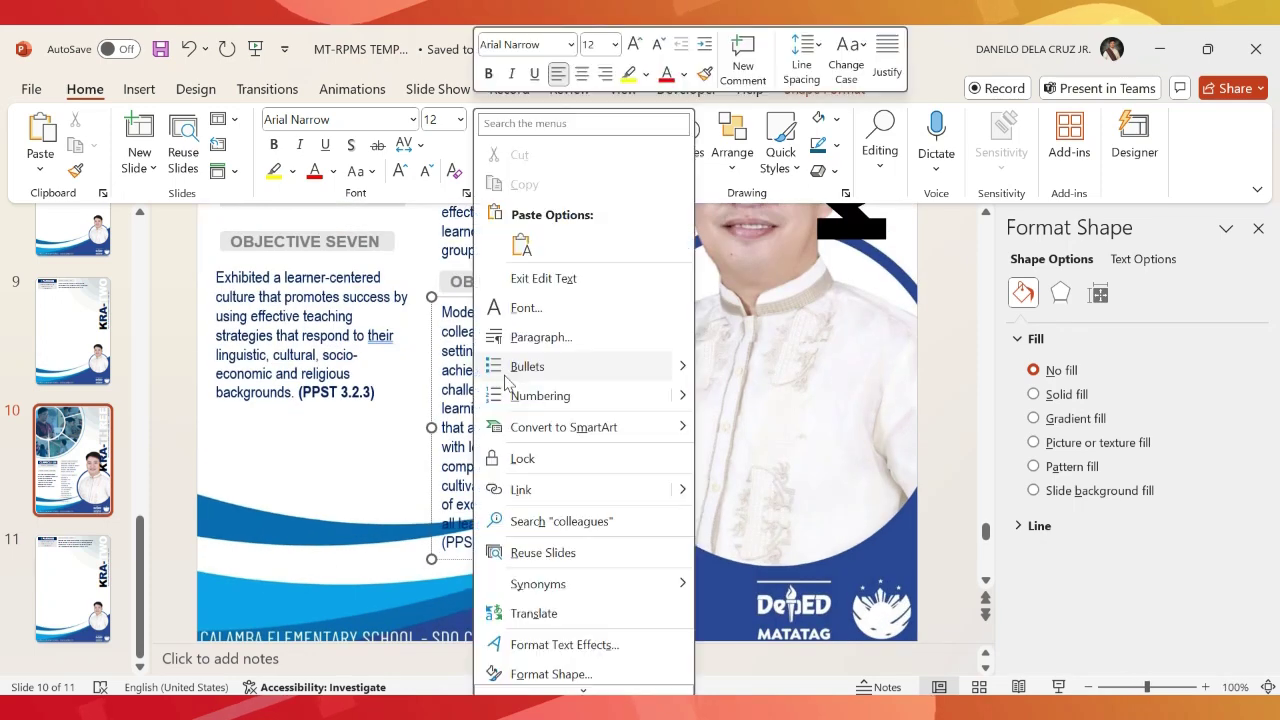
key("Escape")
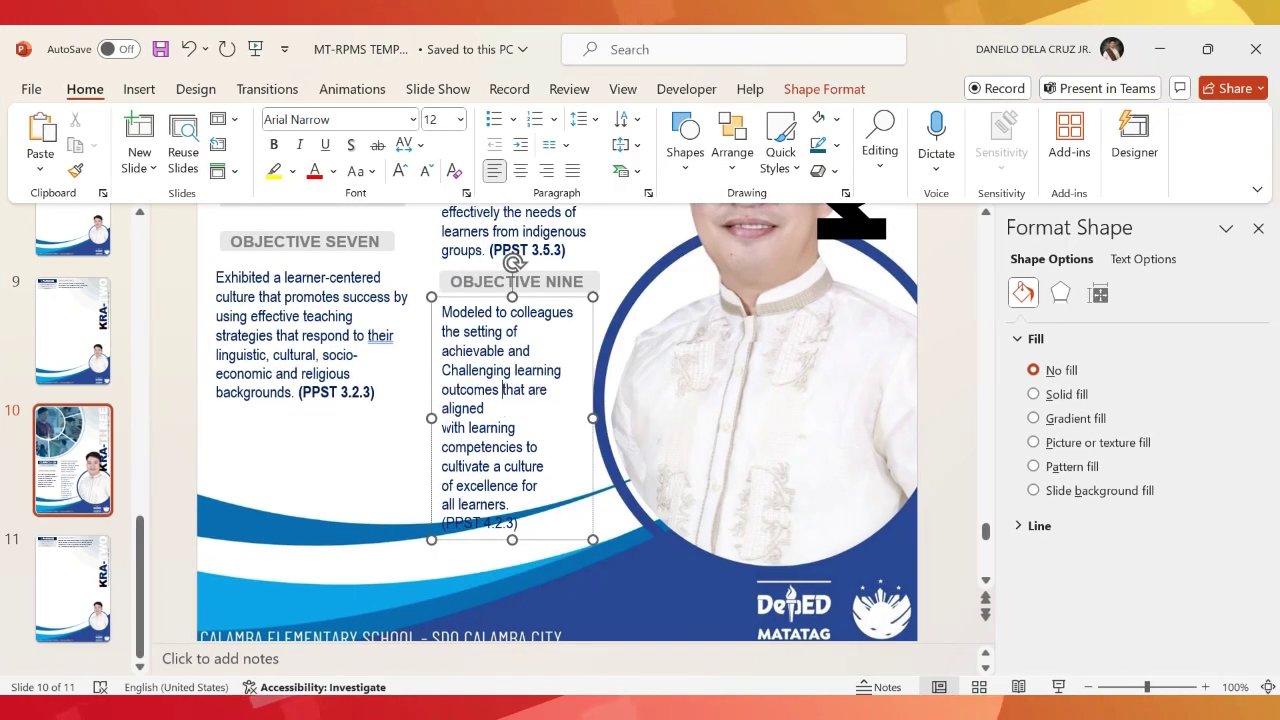
scroll(843, 465, "down", 5)
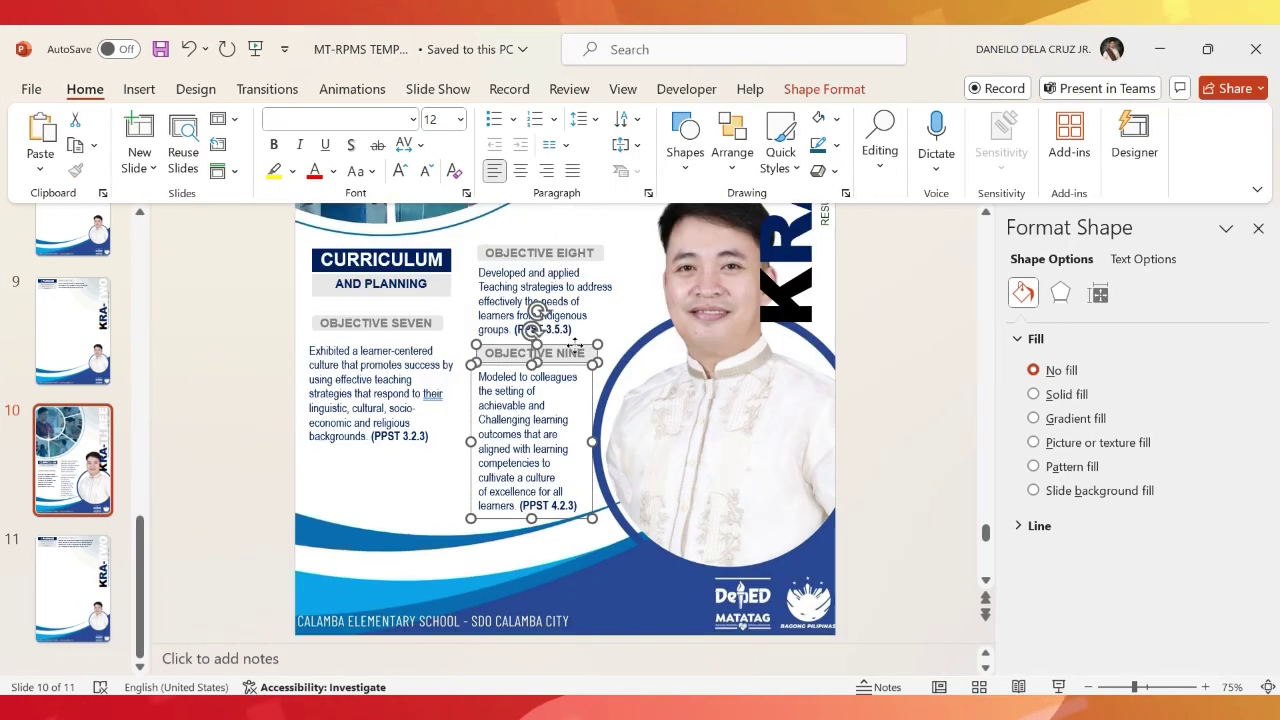
left_click(260, 548)
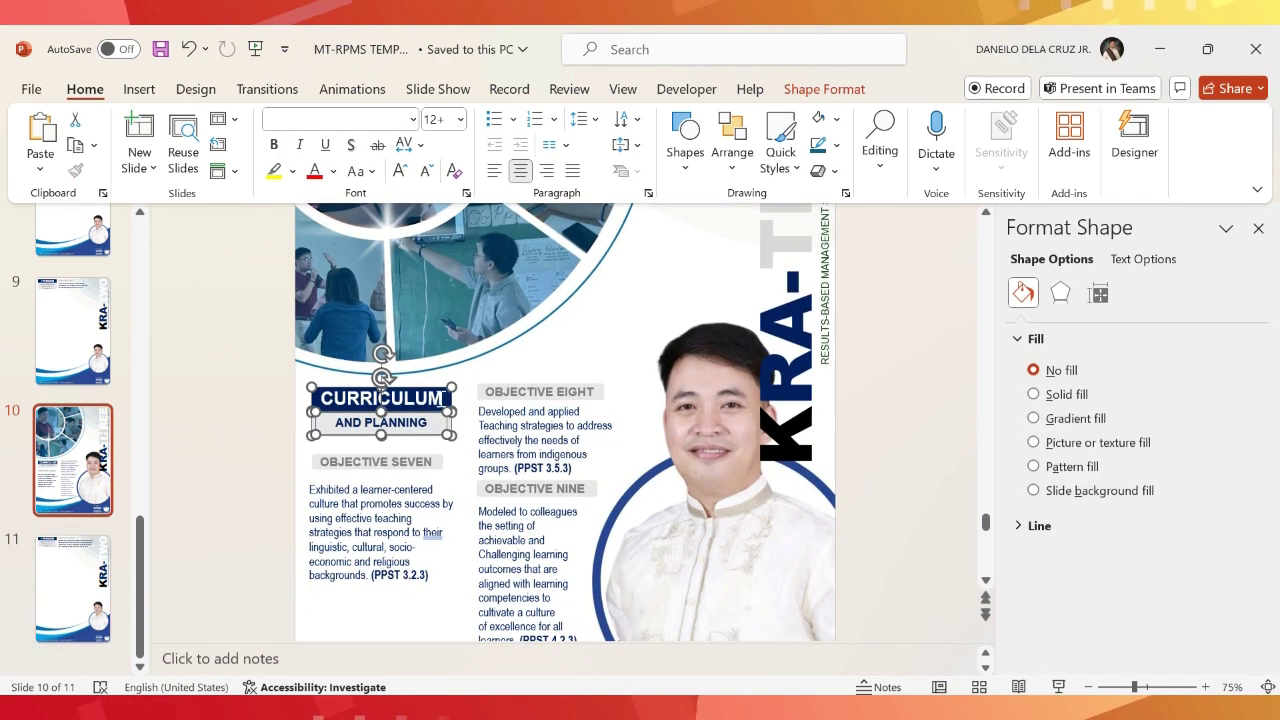
scroll(352, 337, "down", 2)
Undo the recent edits on slide 11, then paste in another copy of the objectives slide.
left_click(730, 393)
key("ctrl+z")
key("ctrl+z")
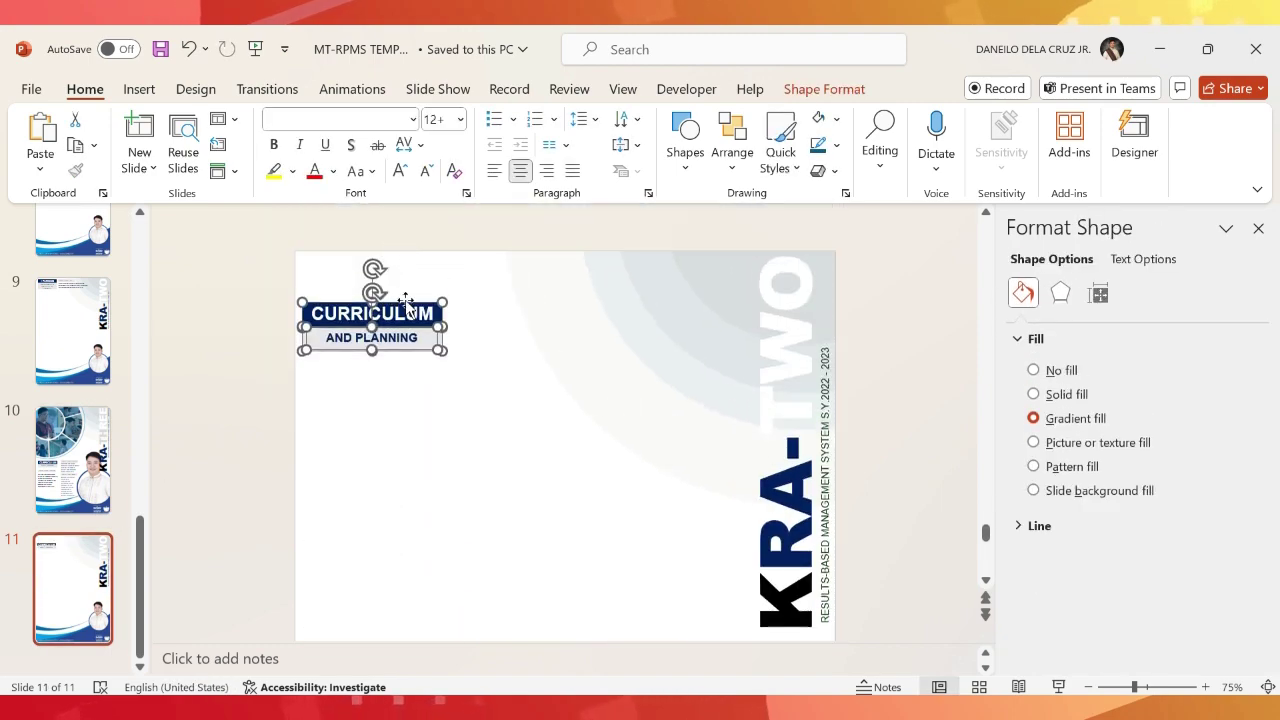
key("ctrl+z")
key("ctrl+z")
key("ctrl+z")
key("ctrl+z")
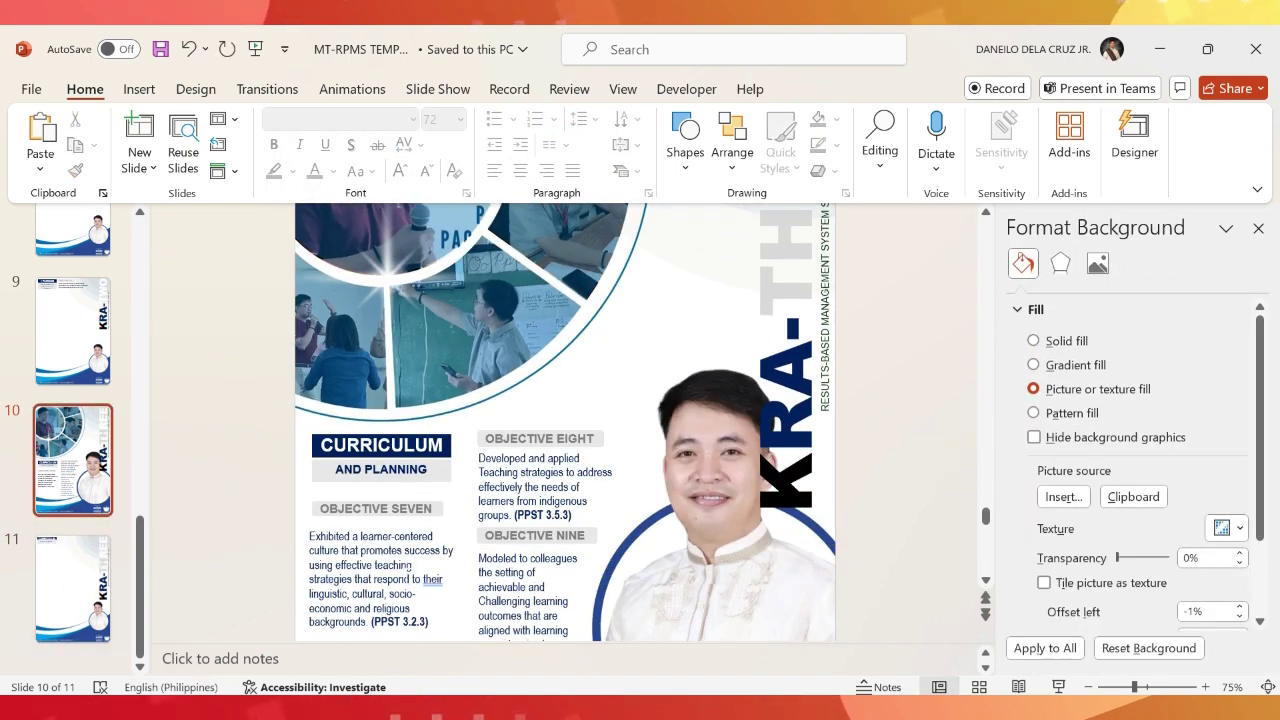
key("ctrl+z")
key("ctrl+z")
key("ctrl+z")
key("ctrl+z")
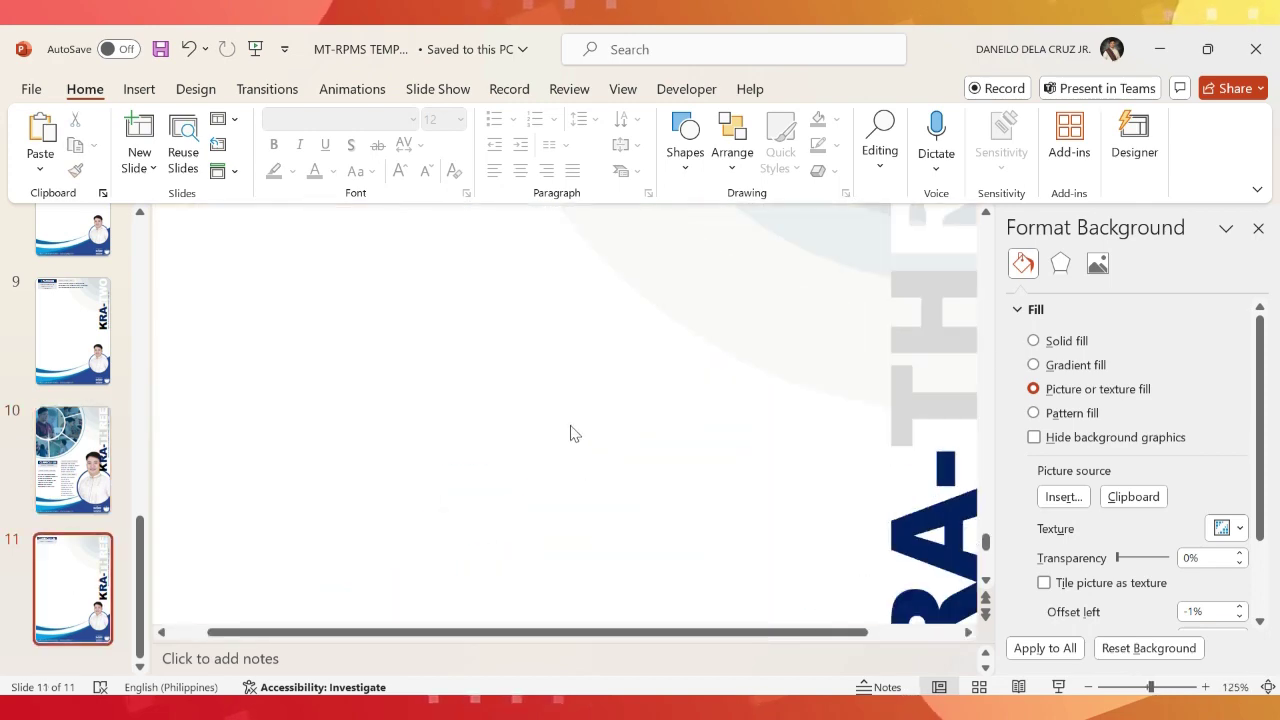
key("ctrl+z")
key("ctrl+z")
key("ctrl+z")
key("ctrl+z")
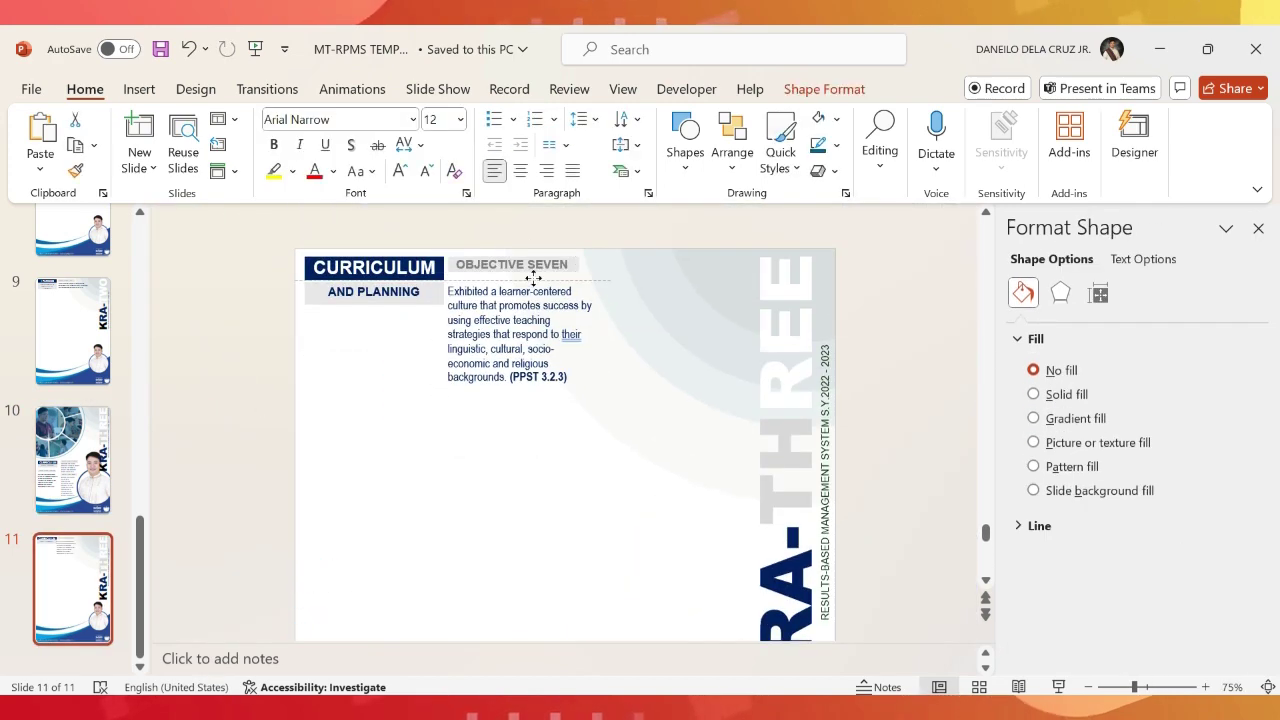
scroll(588, 413, "up", 5)
key("ctrl+z")
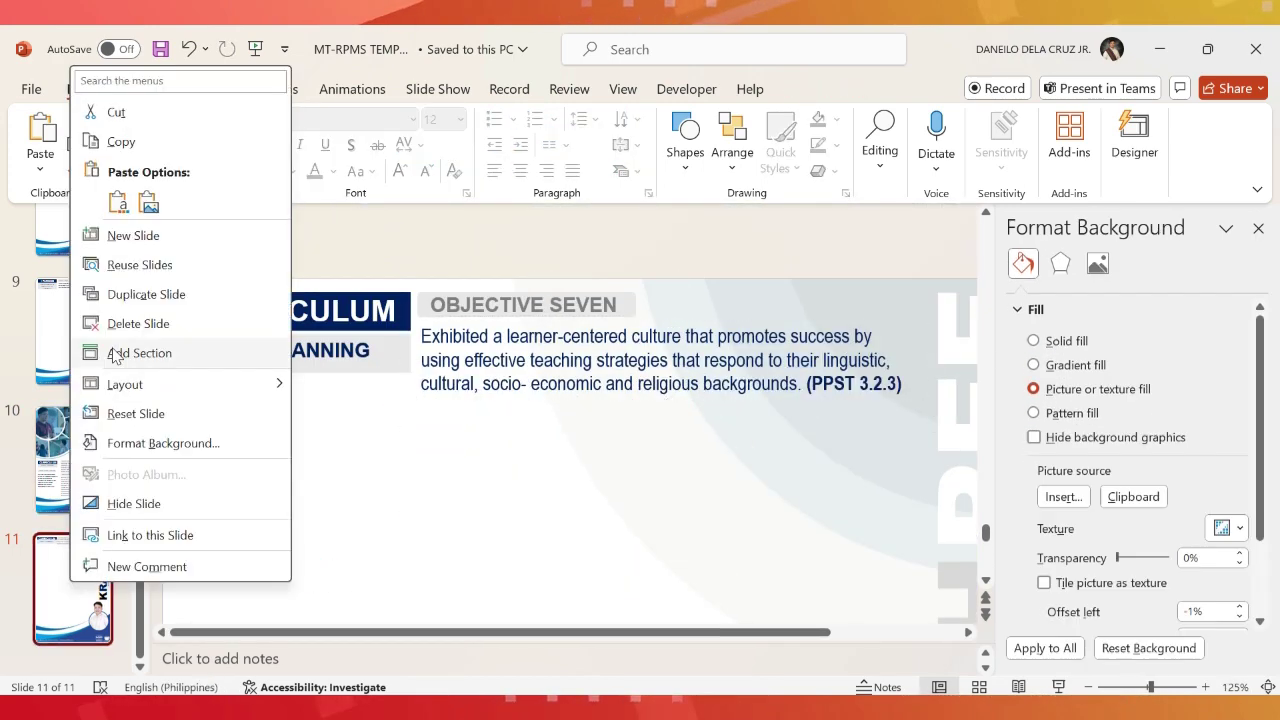
key("ctrl+v")
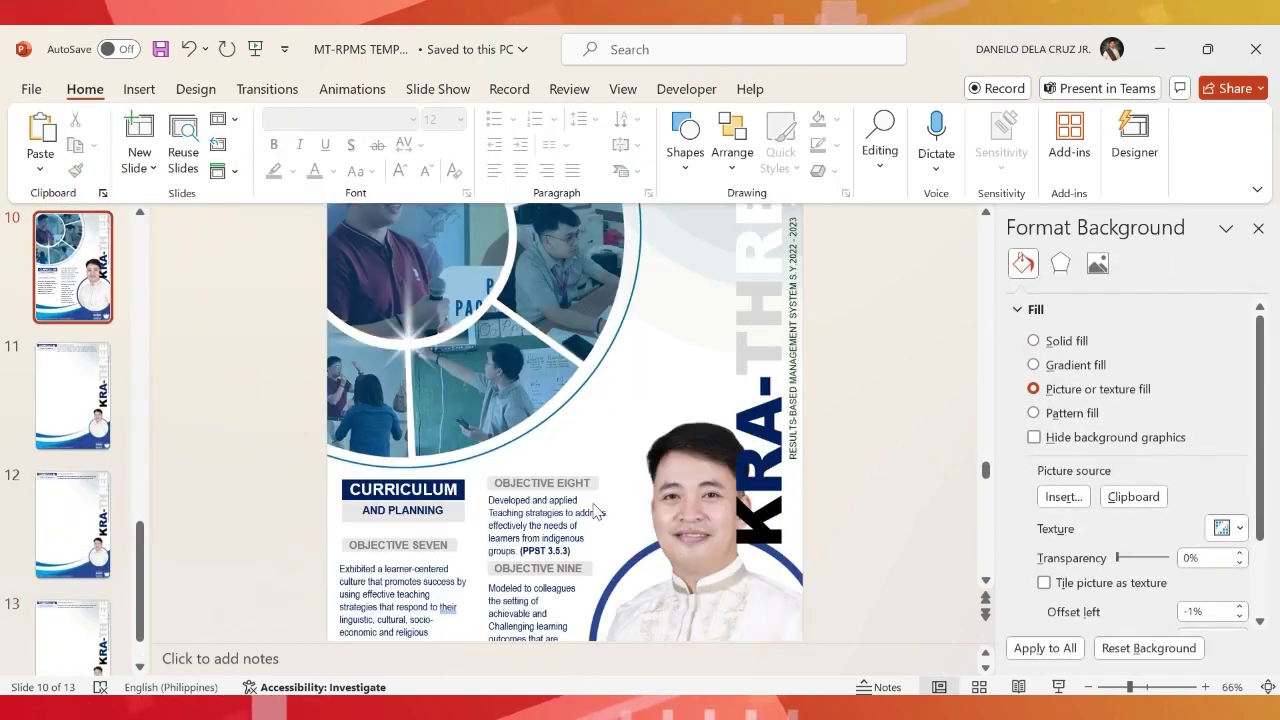
Paste another objectives slide copy and change its title to KRA-FOUR.
key("ctrl+v")
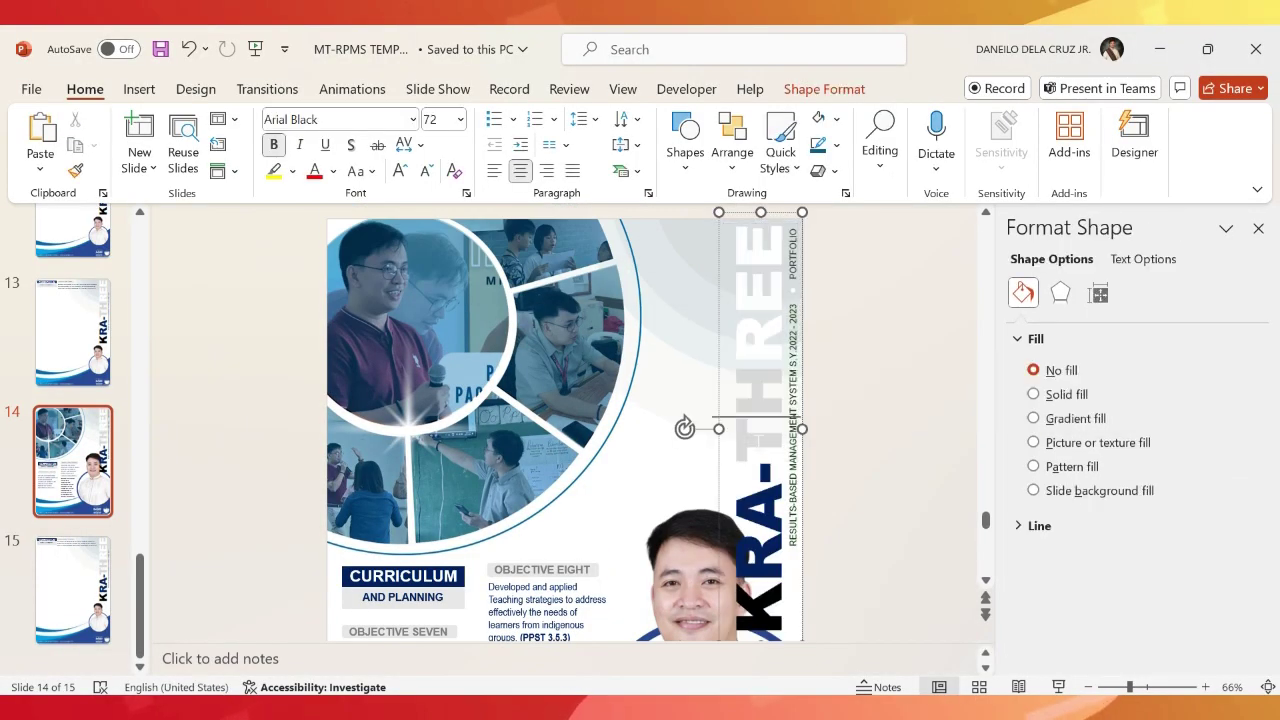
type("FOUR")
left_click(536, 250)
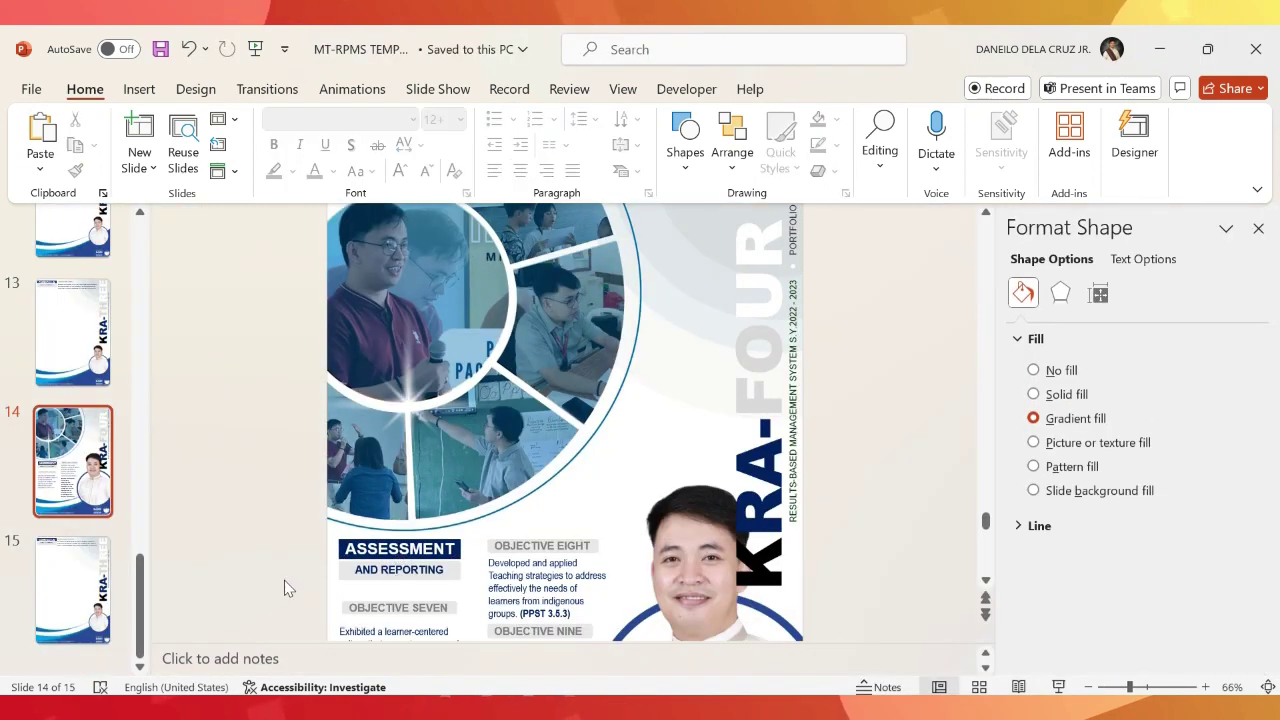
left_click(285, 588)
scroll(480, 570, "down", 1)
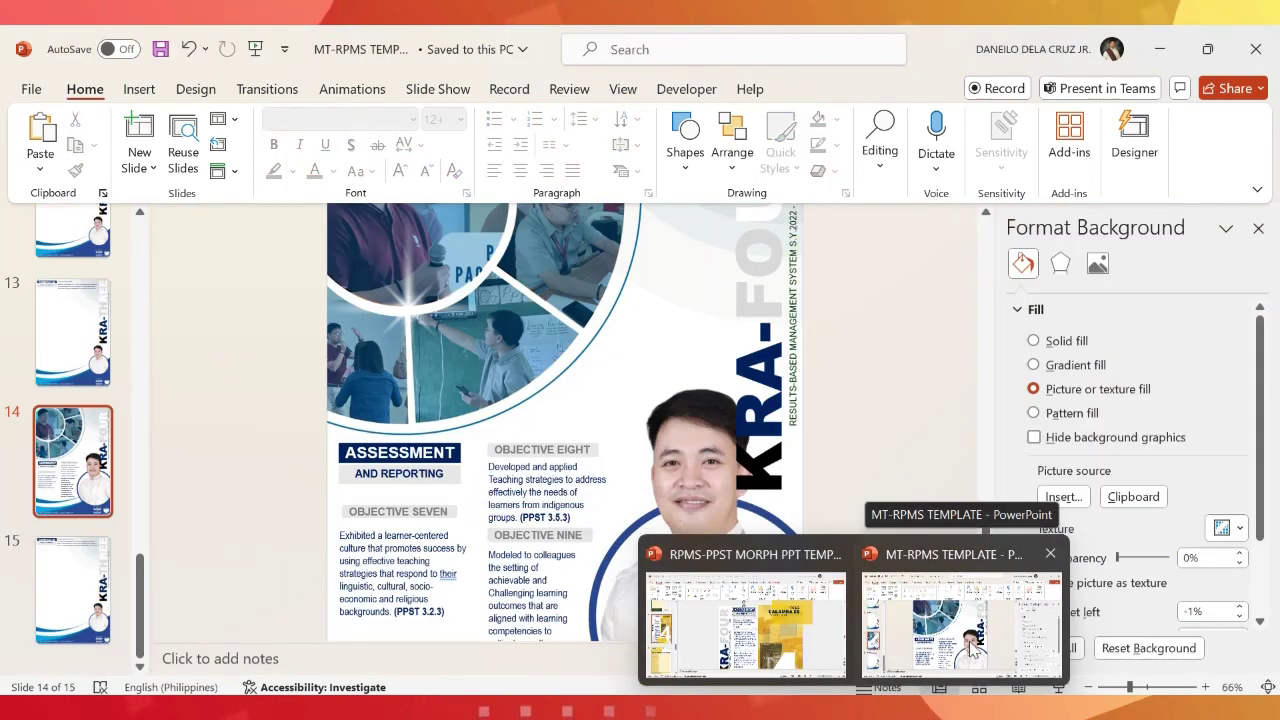
Replace the objective text with Objective Ten's text from the PDF, pasted as Keep Text Only.
key("alt+Tab")
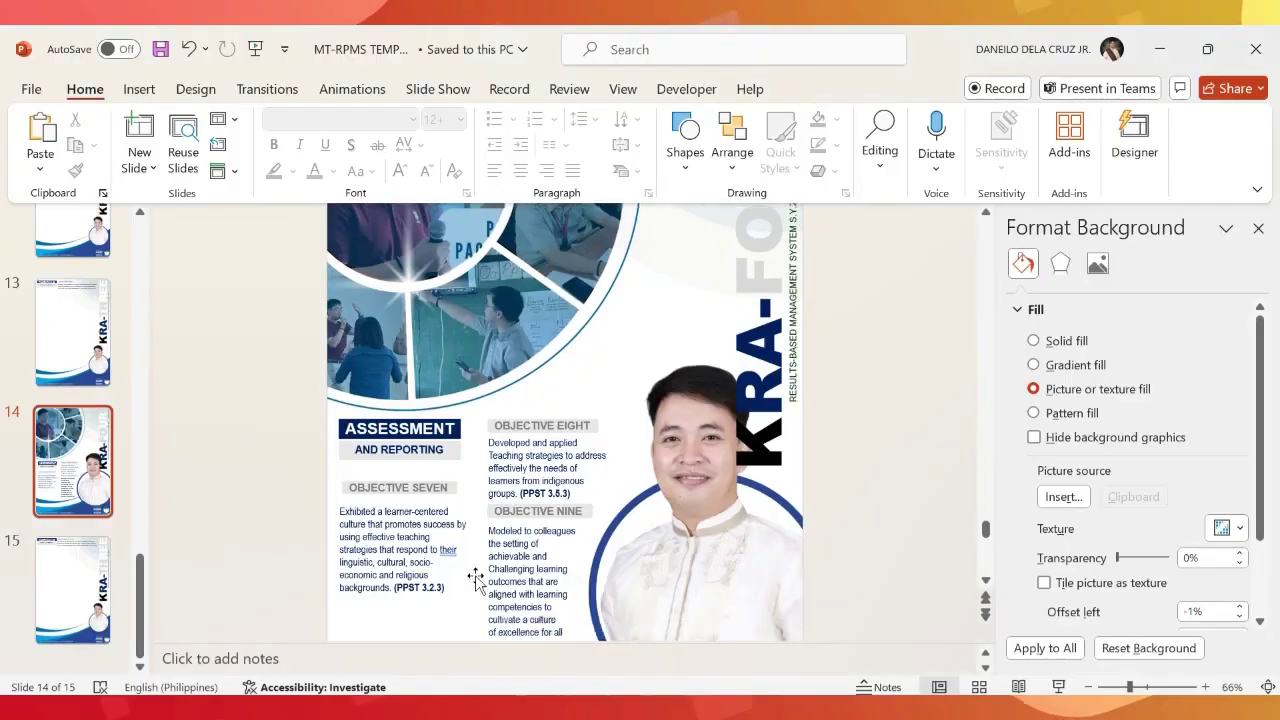
left_click(400, 460)
right_click(349, 450)
left_click(394, 157)
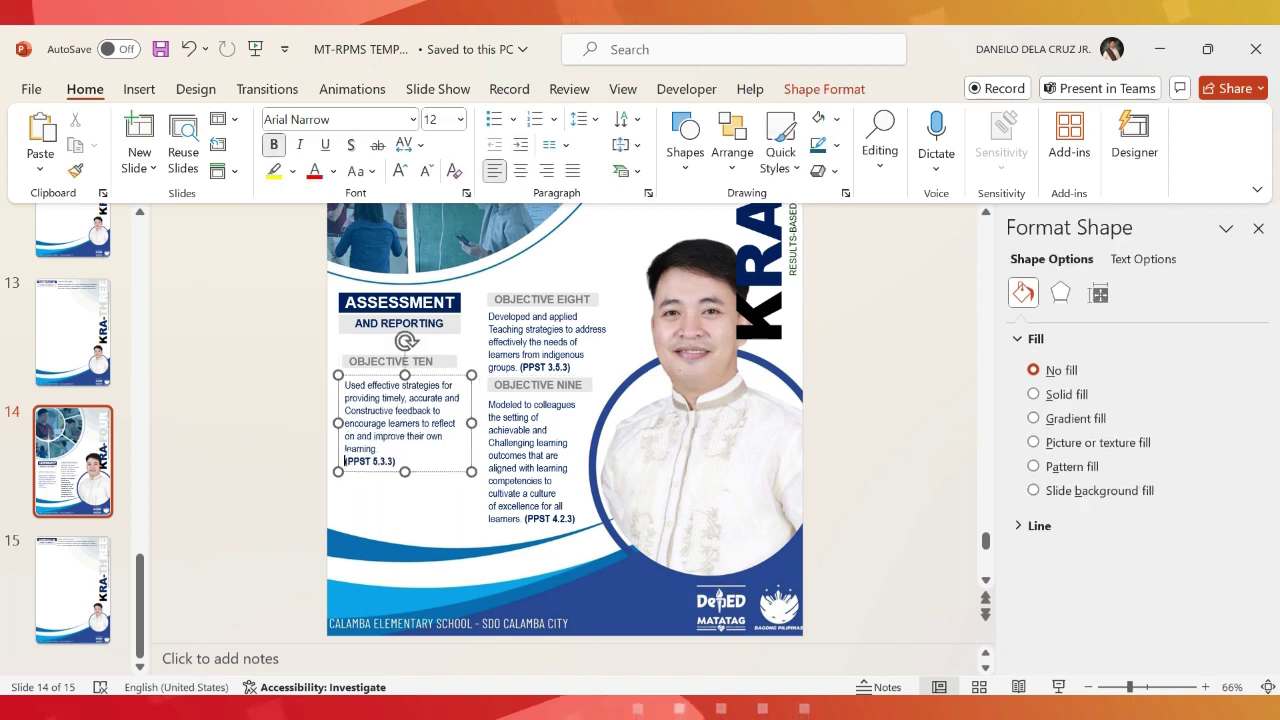
Rename the next heading to Objective ELEVEN, paste its text and bold (PPST 5.5.3).
double_click(567, 299)
type("ELEVEN")
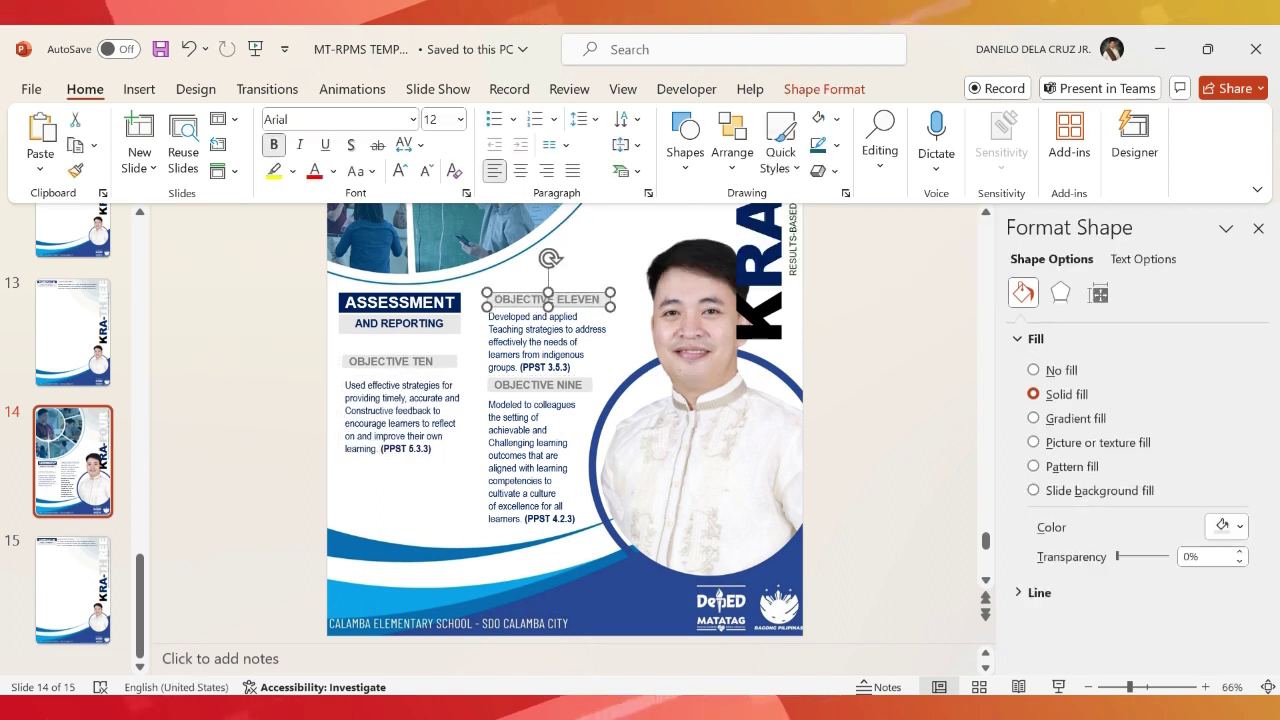
key("alt+Tab")
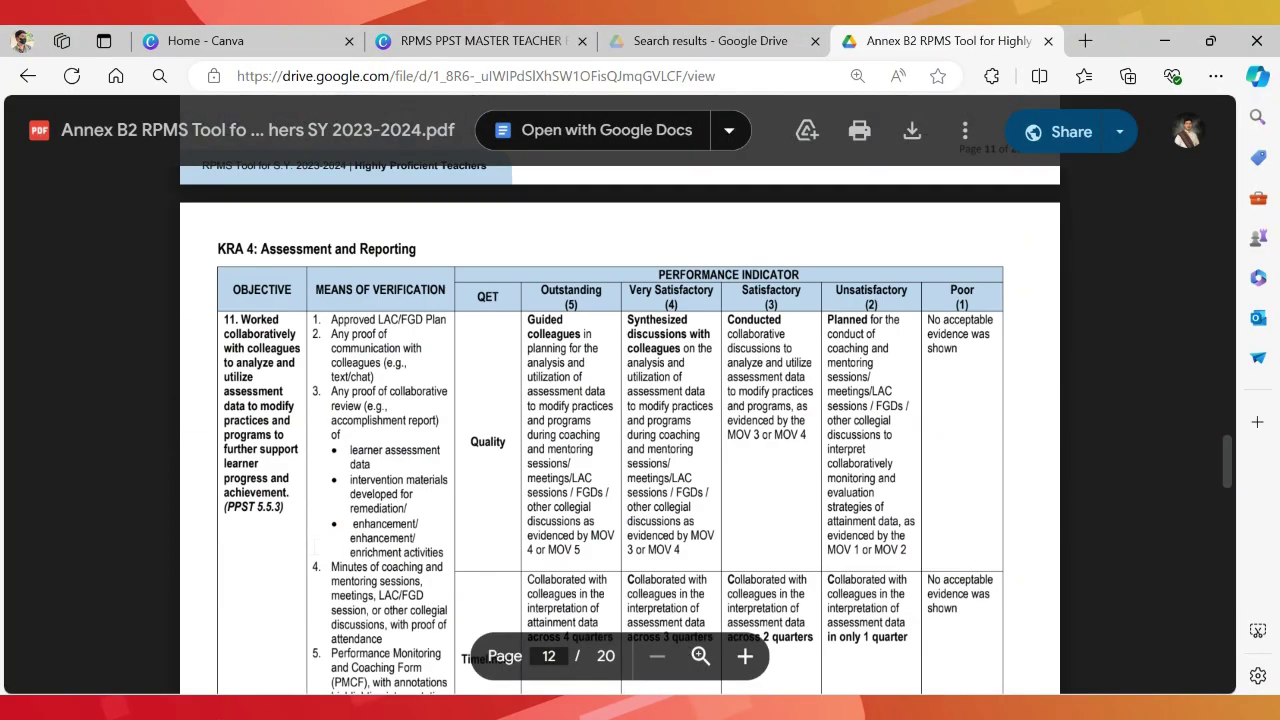
key("alt+Tab")
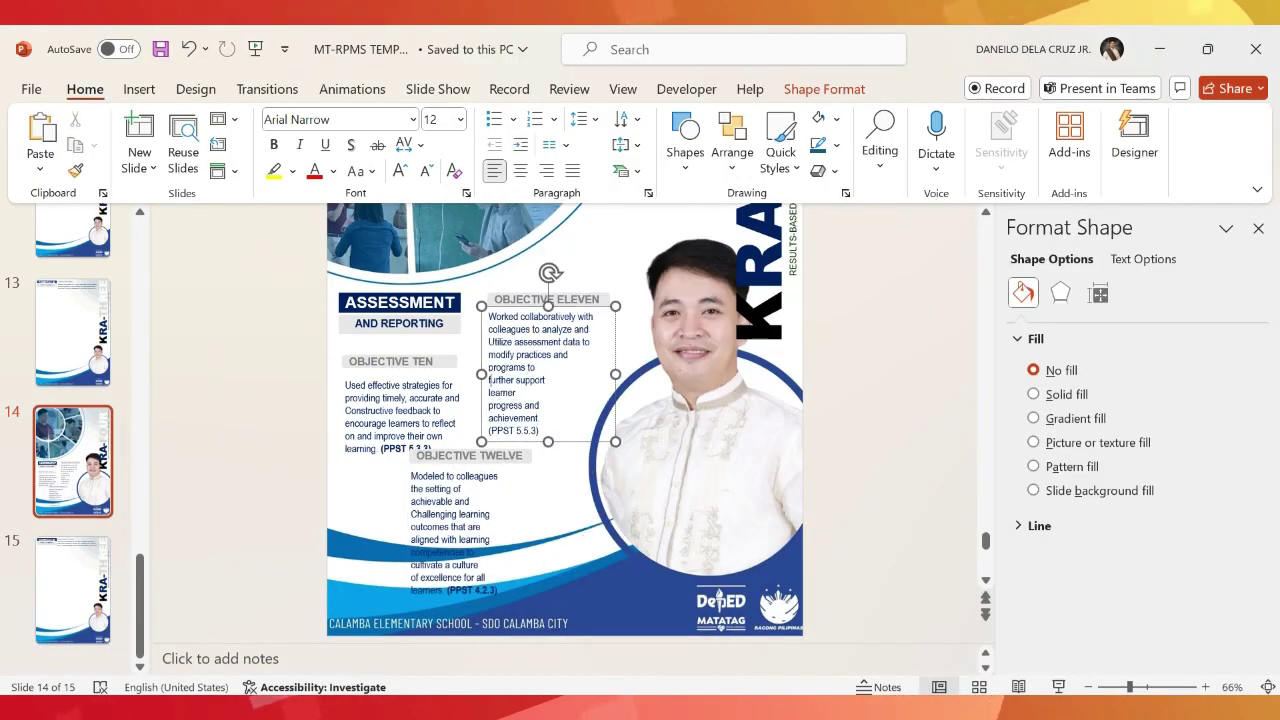
left_click_drag(541, 392, 510, 447)
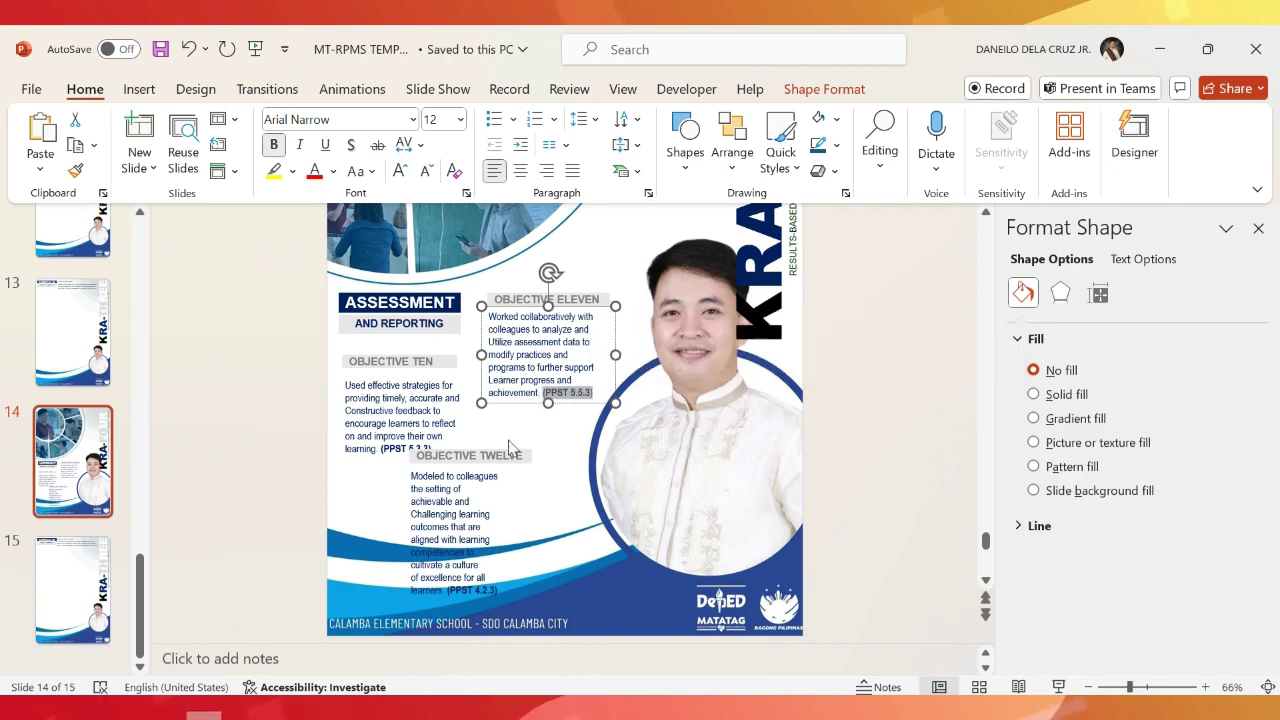
Paste Objective Twelve's text from the PDF onto the slide.
key("alt+Tab")
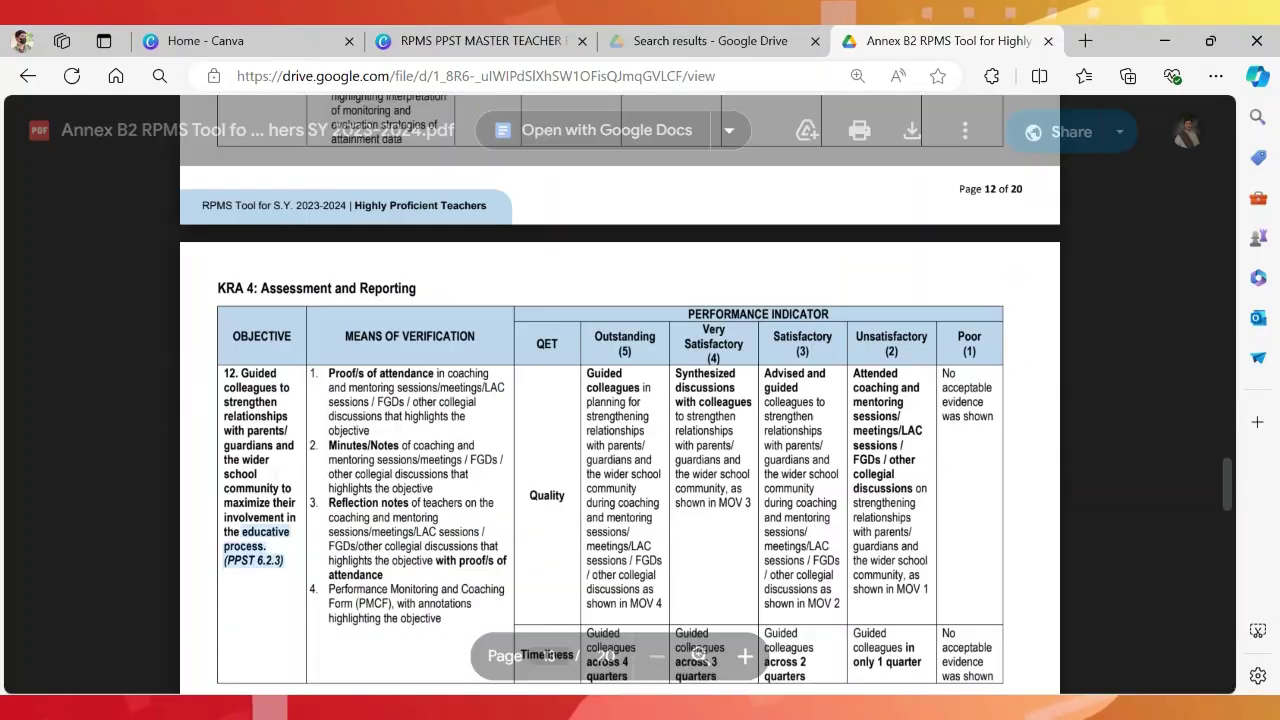
key("alt+Tab")
key("ctrl+v")
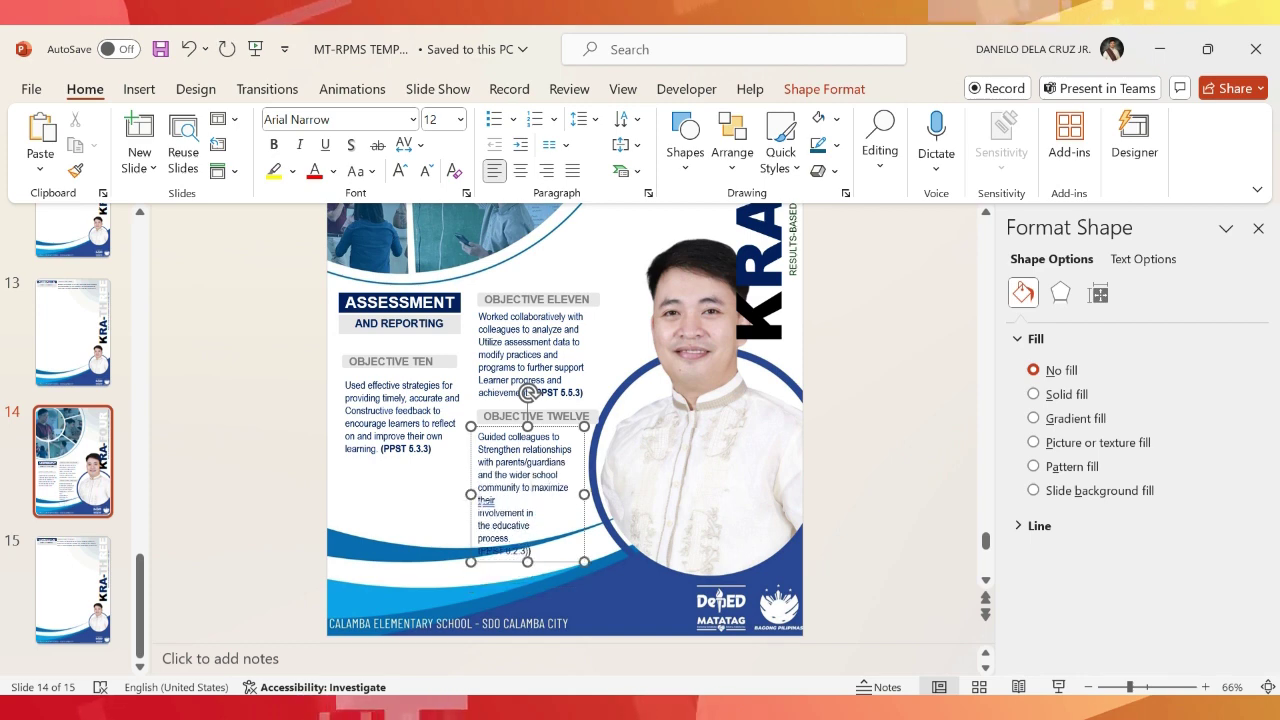
scroll(814, 514, "down", 2)
Move the Objective Ten box beside the Assessment and Reporting header and widen it.
left_click(763, 400)
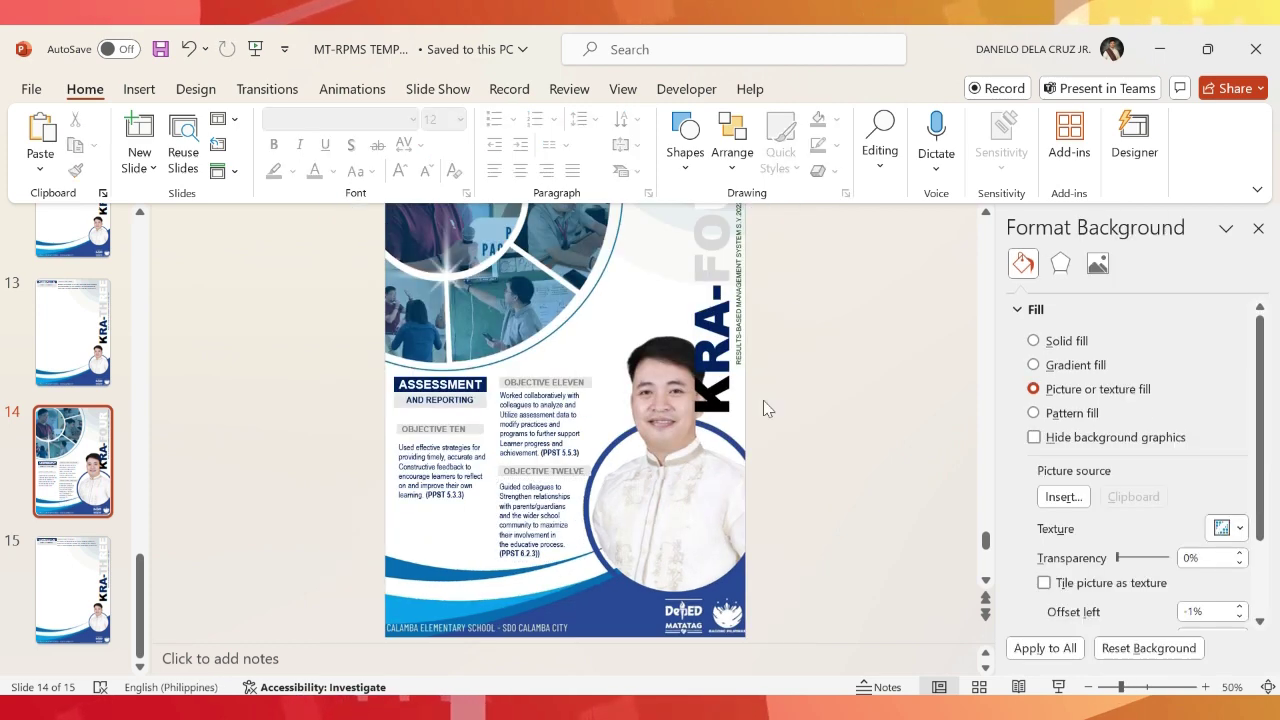
scroll(763, 400, "up", 2)
left_click(688, 292)
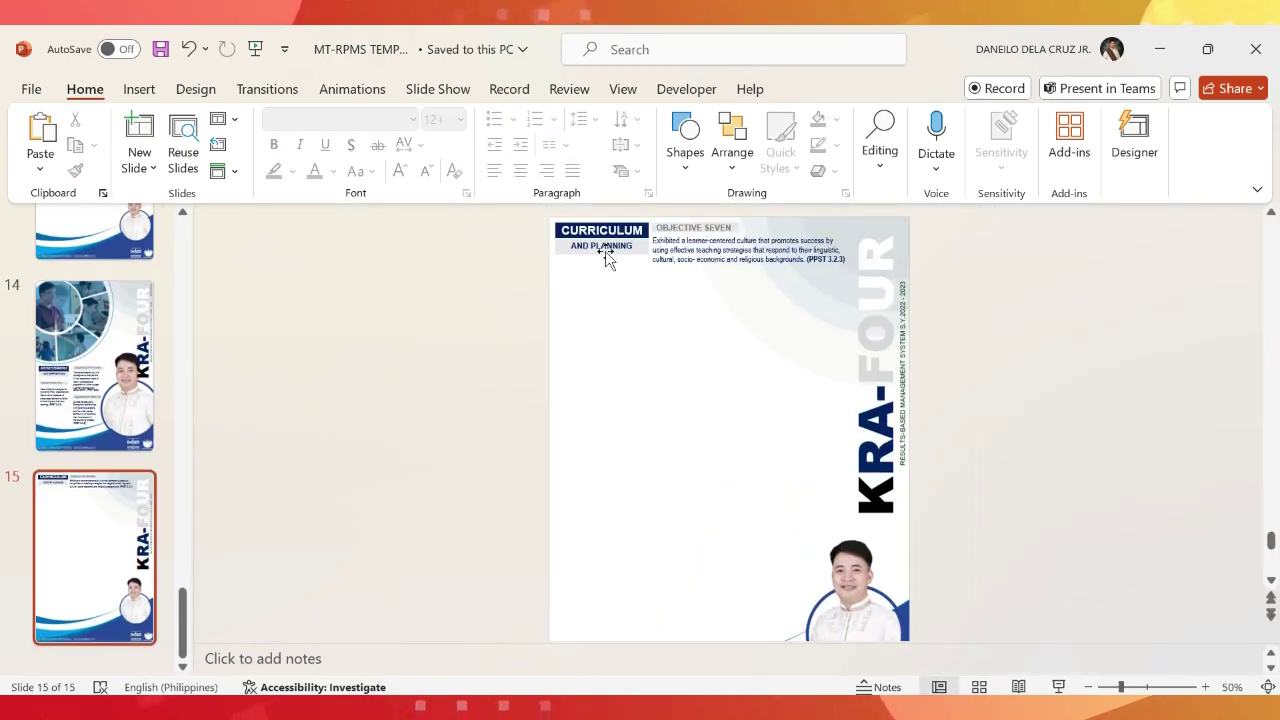
left_click(606, 255)
left_click(740, 252, "shift")
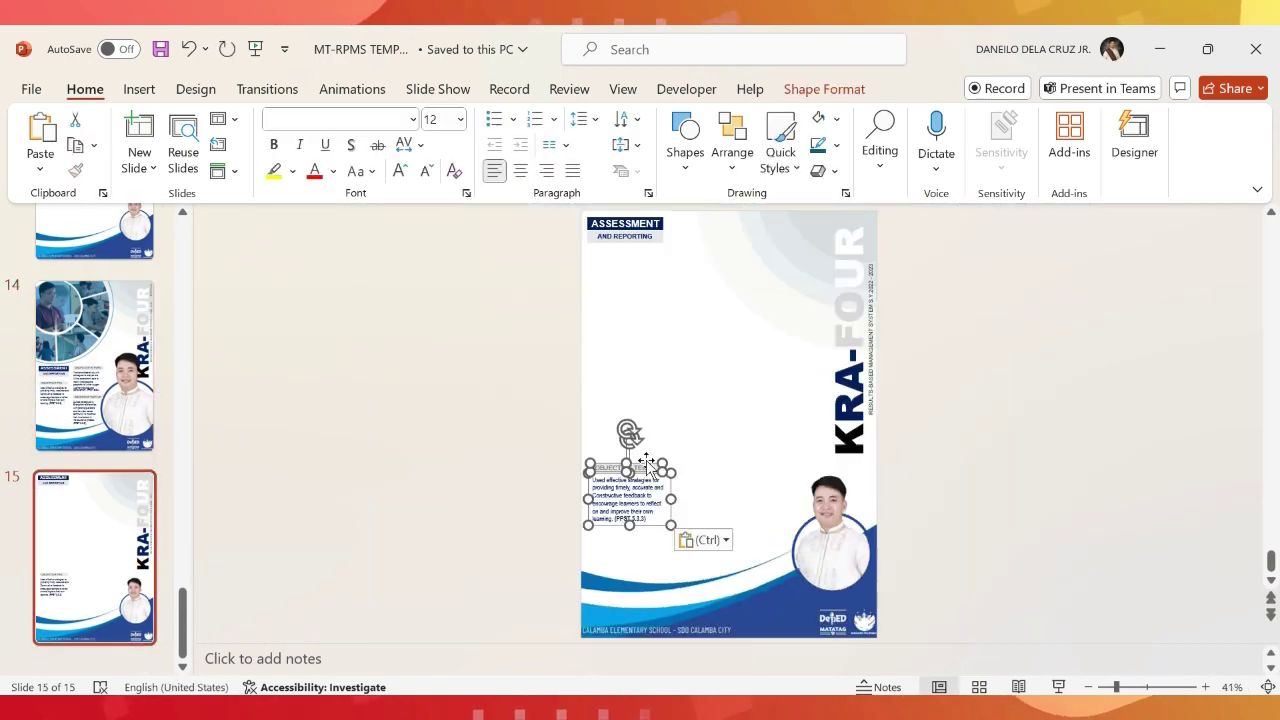
left_click_drag(771, 346, 1030, 323)
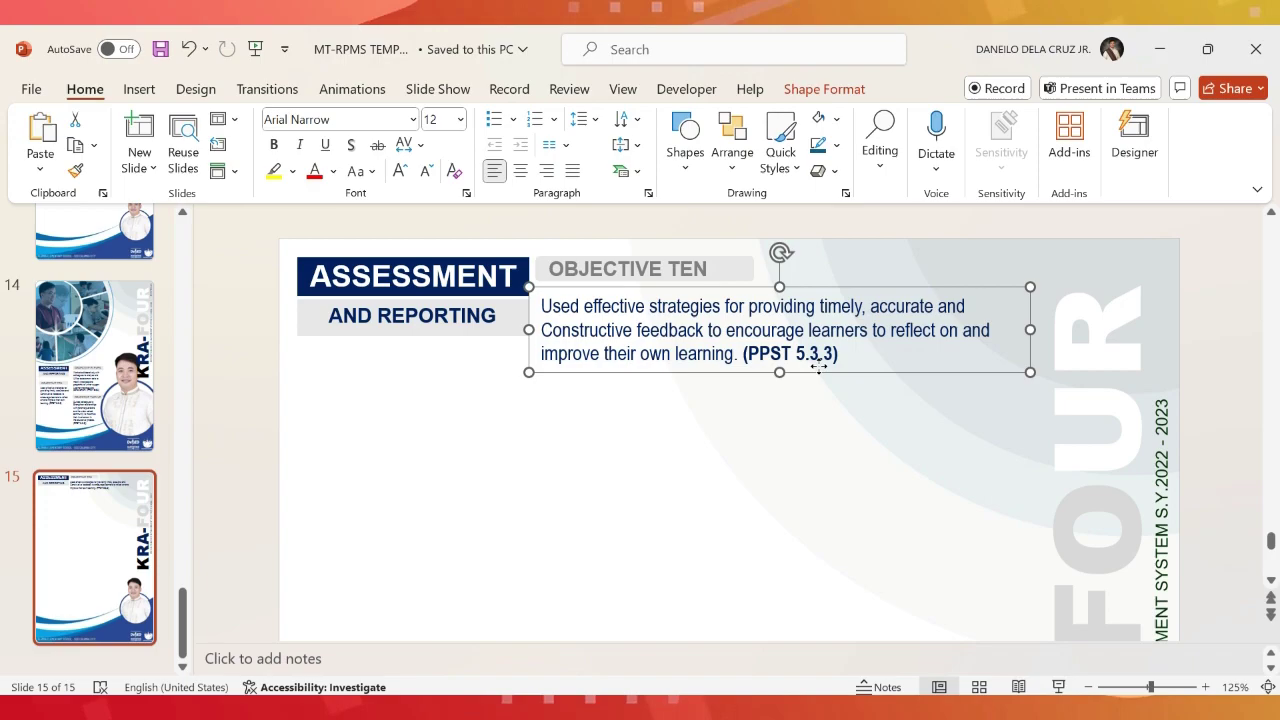
Duplicate slide 15, paste the Objective Eleven box, and widen the Objective Twelve text.
right_click(99, 527)
left_click(194, 406)
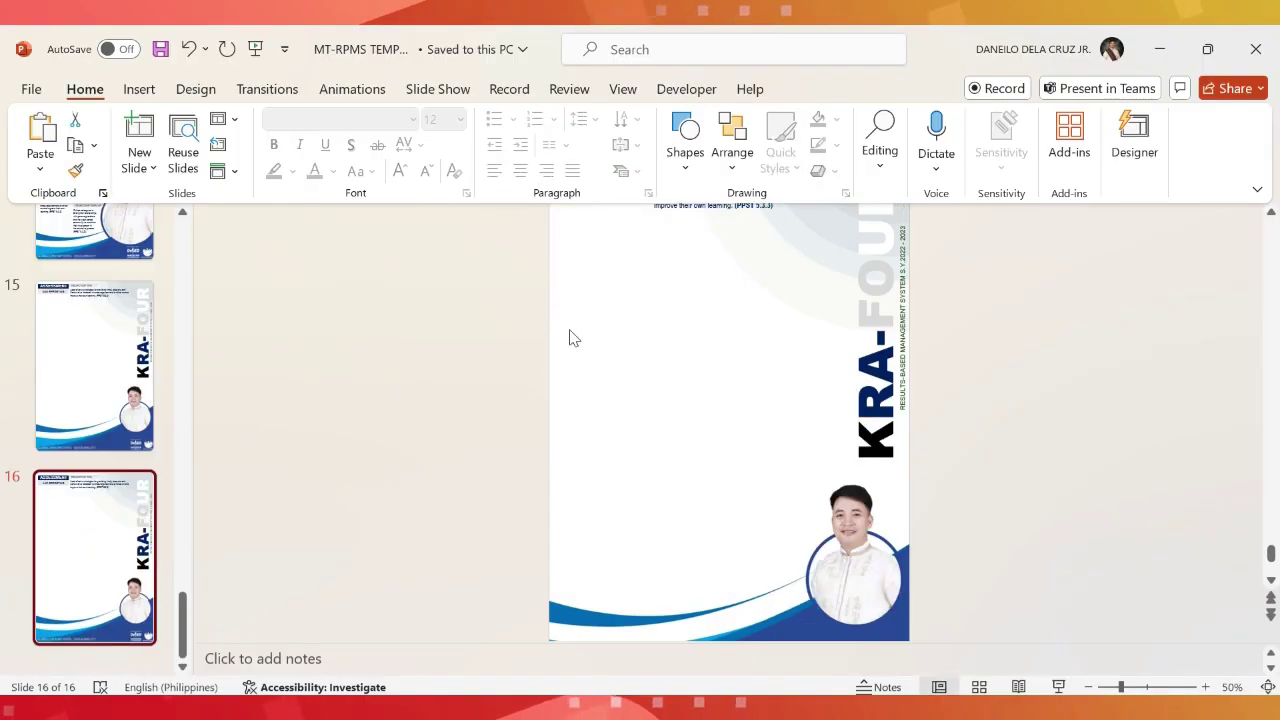
key("ctrl+v")
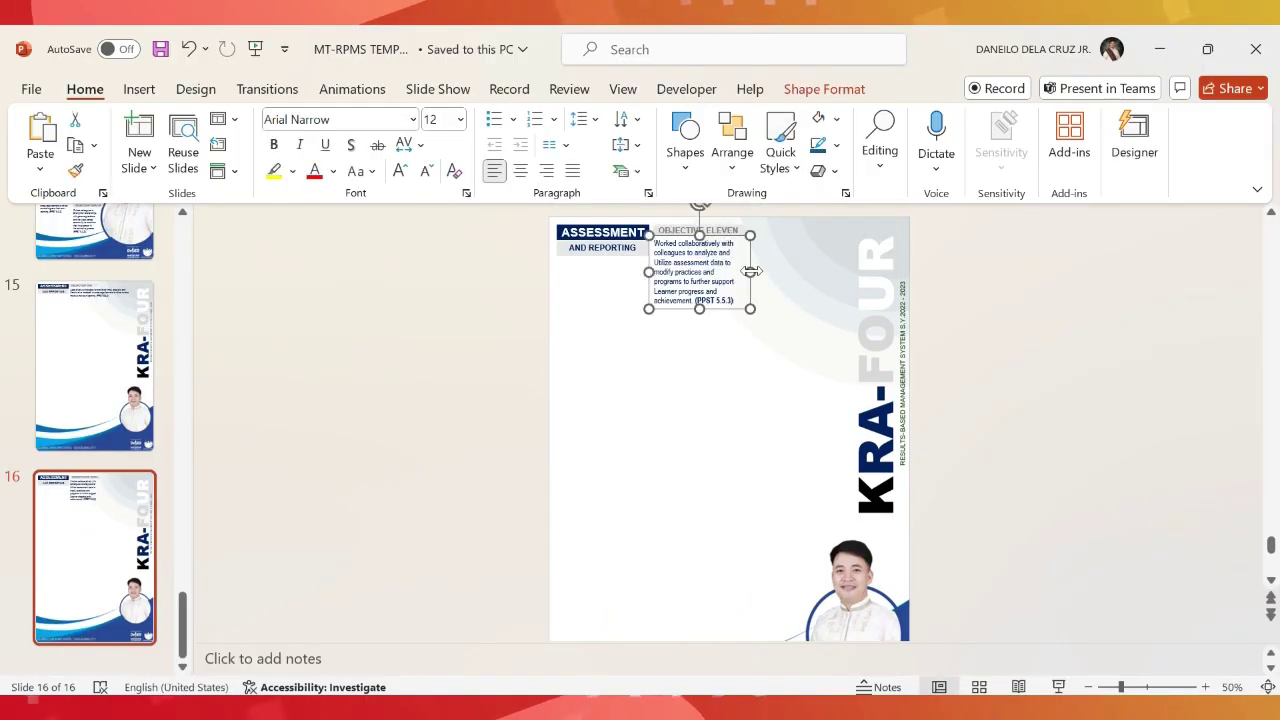
scroll(716, 273, "up", 3, "ctrl")
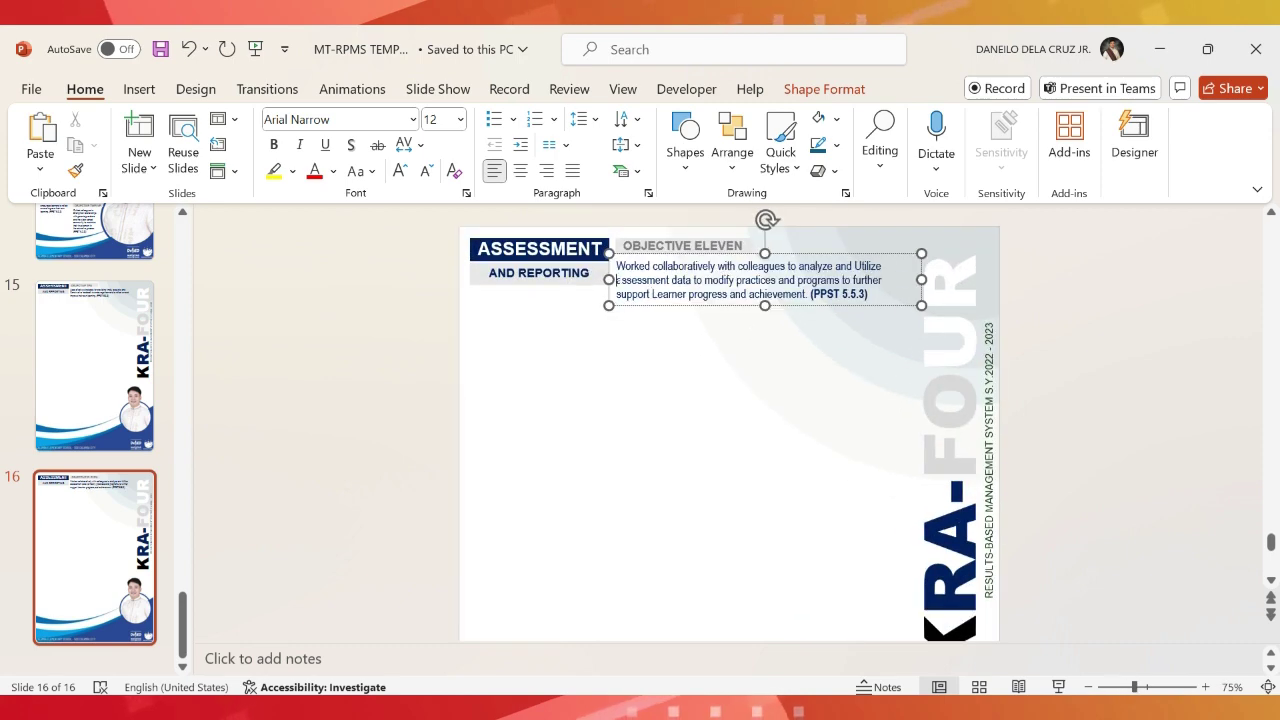
left_click(806, 300)
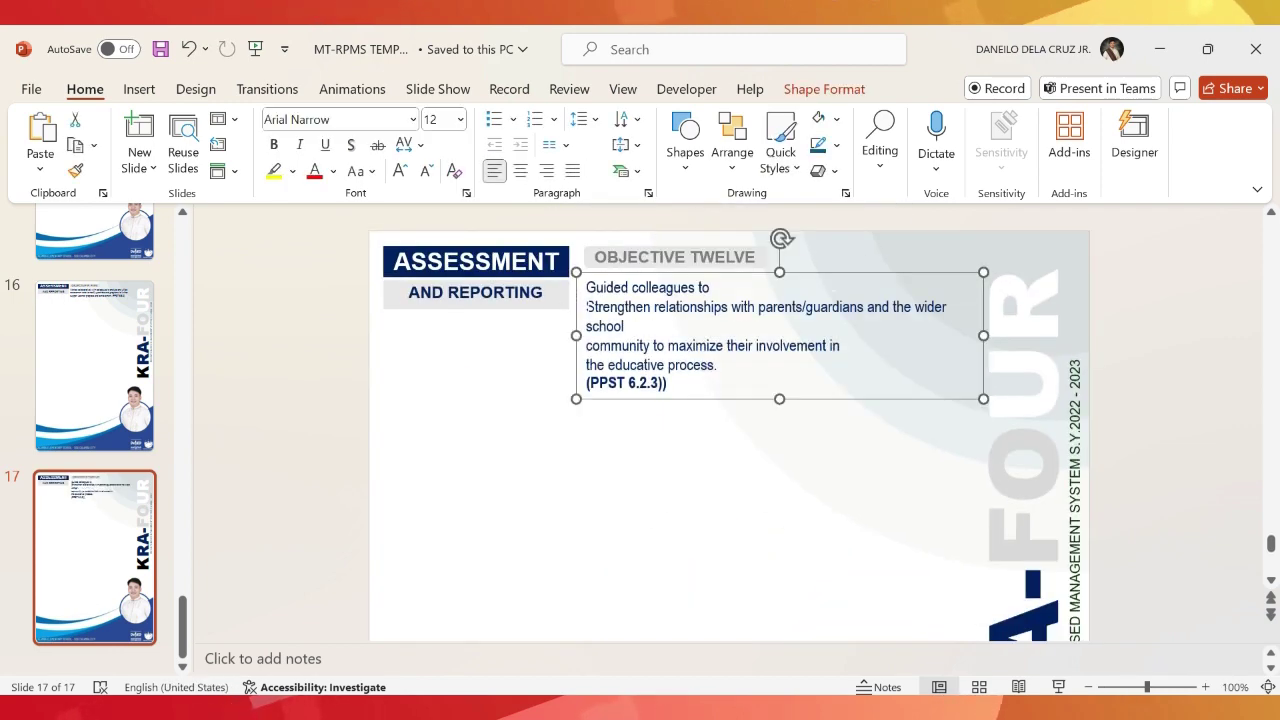
left_click_drag(978, 326, 993, 326)
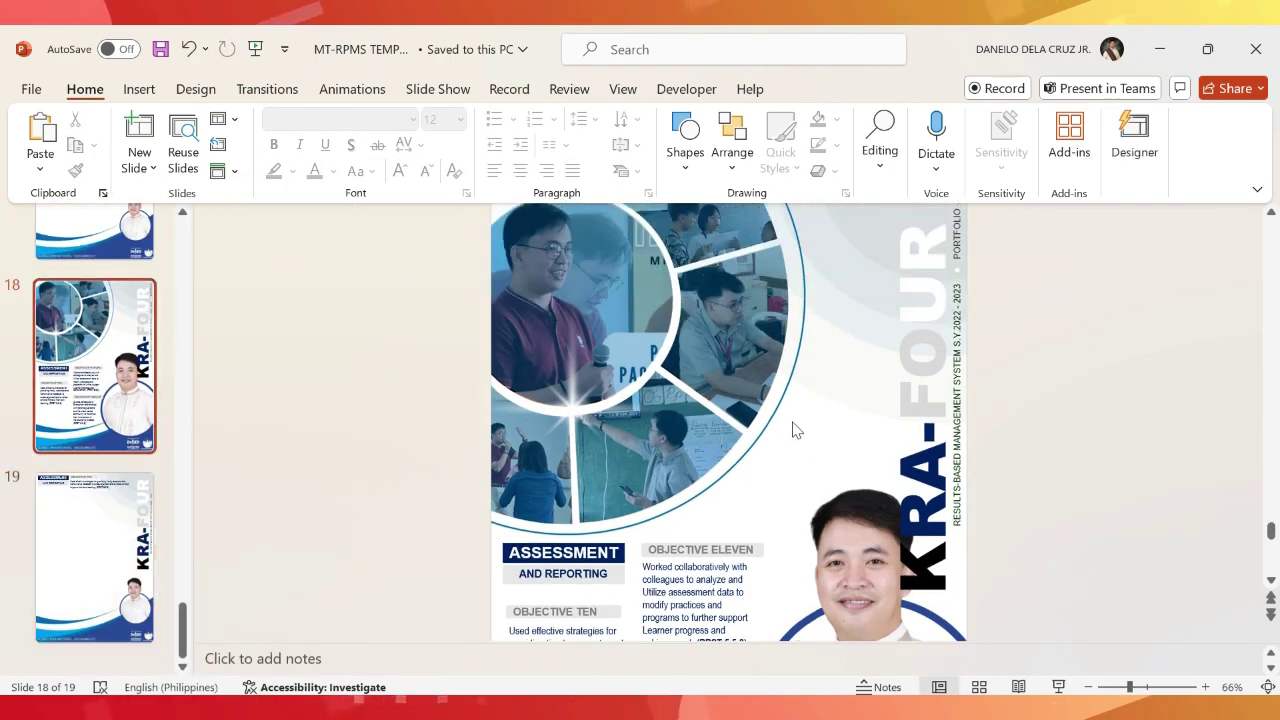
Shorten the vertical KRA title box from the top and go to slide 19.
left_click(925, 385)
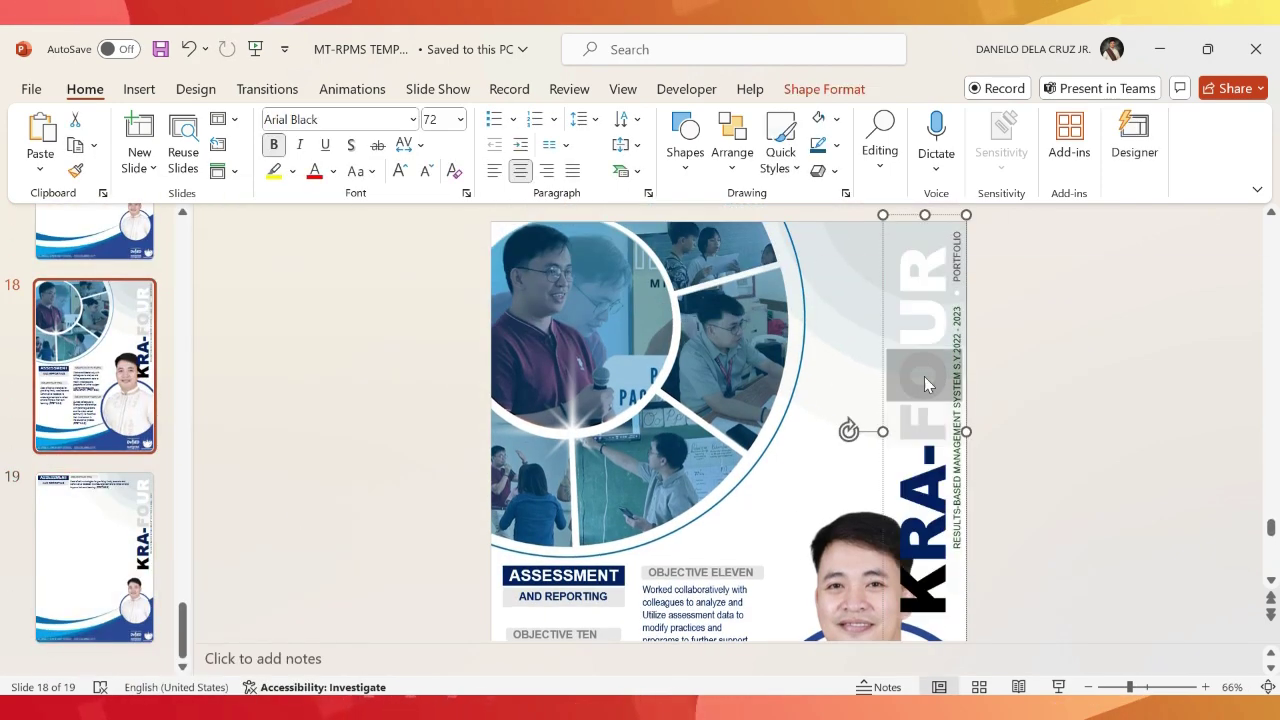
type("IVE")
left_click_drag(925, 214, 933, 279)
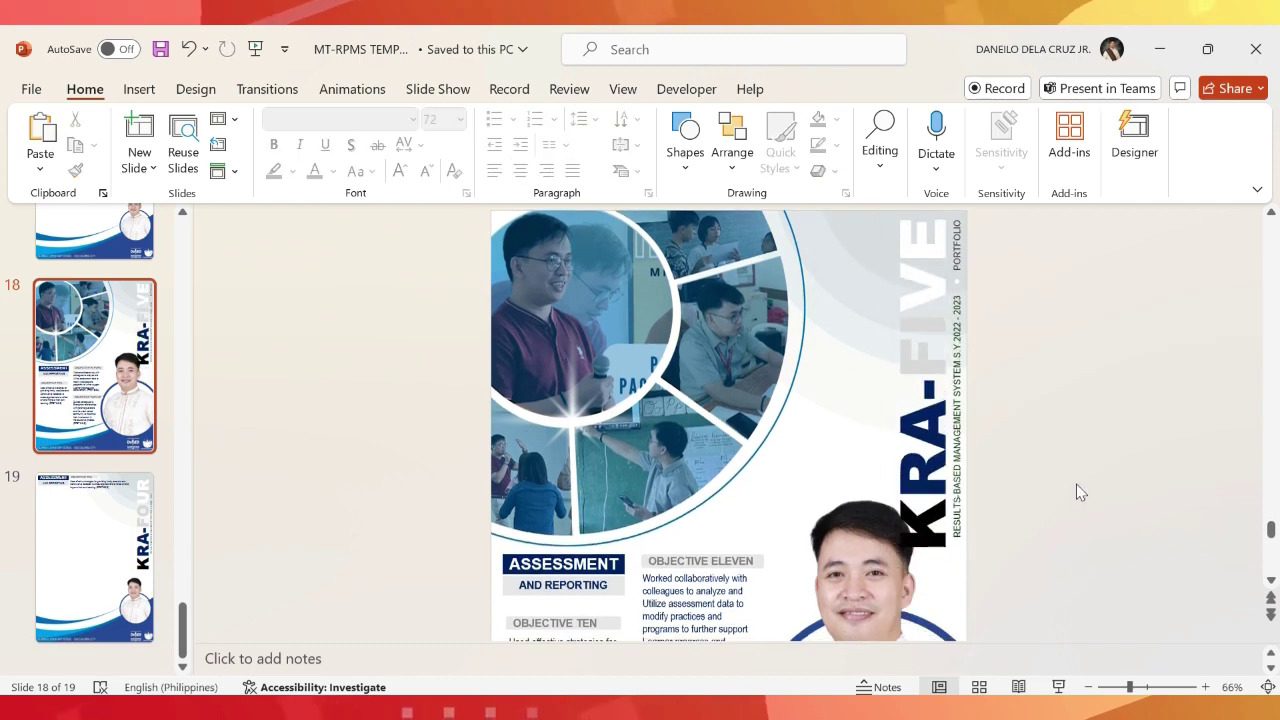
left_click(89, 528)
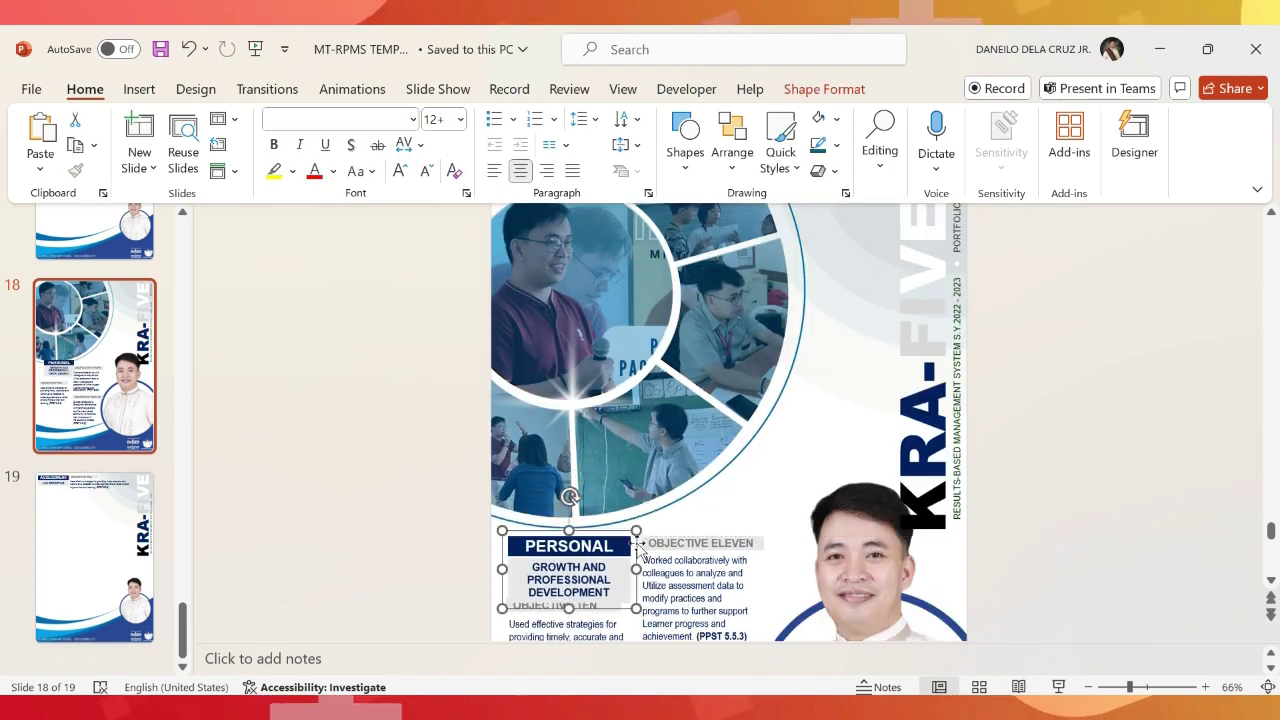
scroll(638, 548, "down", 1)
scroll(600, 490, "down", 1)
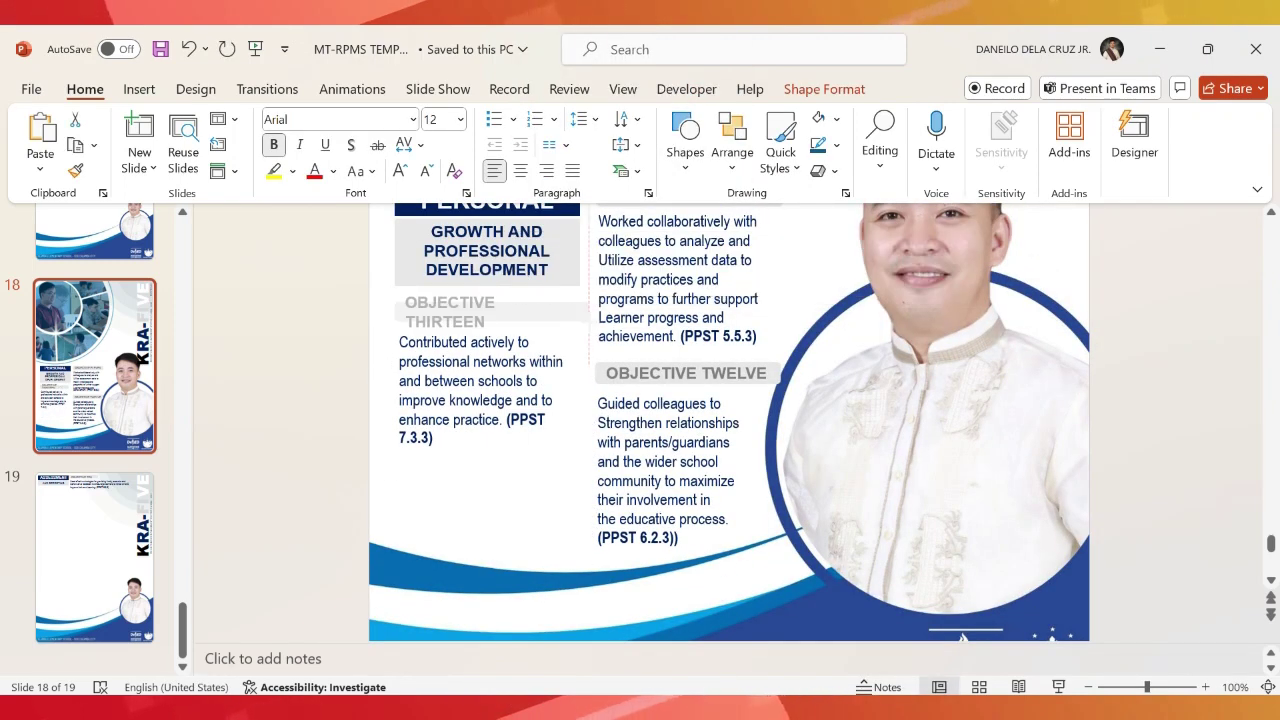
Rename the heading to Objective FOURTEEN and paste its 'Initiated professional reflections' text.
type("FOURTEEN")
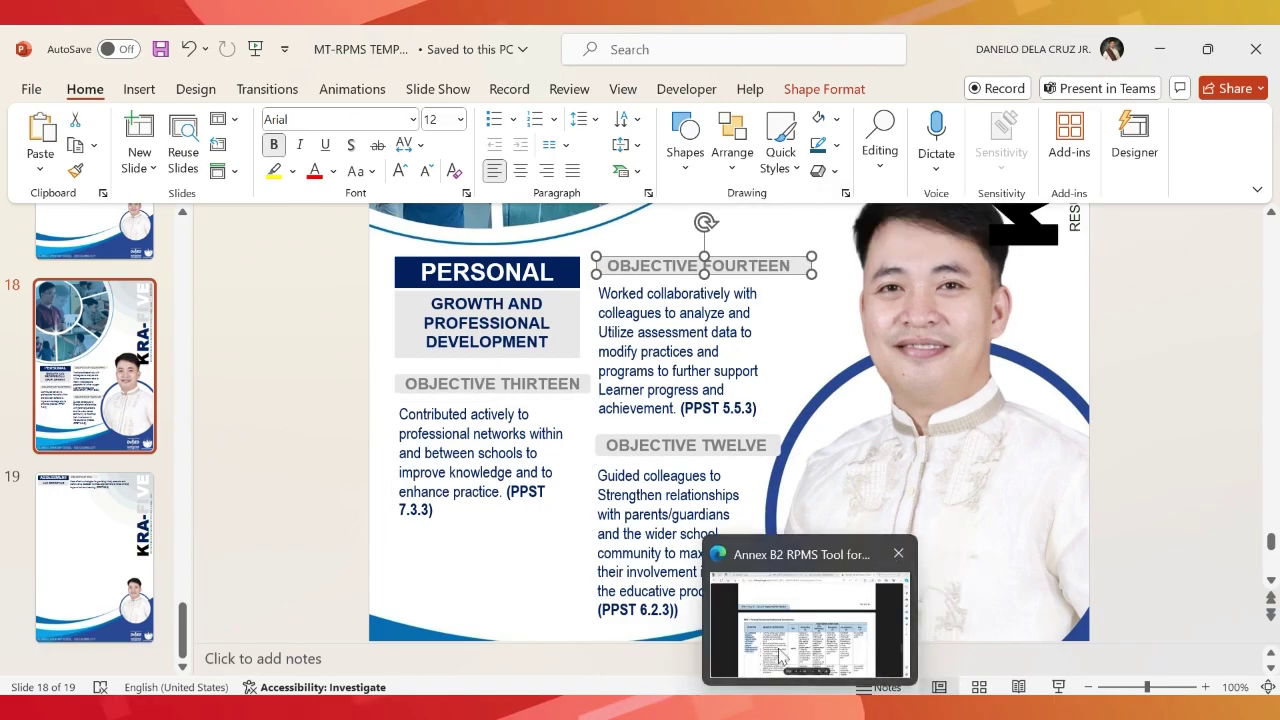
left_click(786, 551)
key("ctrl+c")
key("alt+Tab")
right_click(640, 320)
left_click(697, 249)
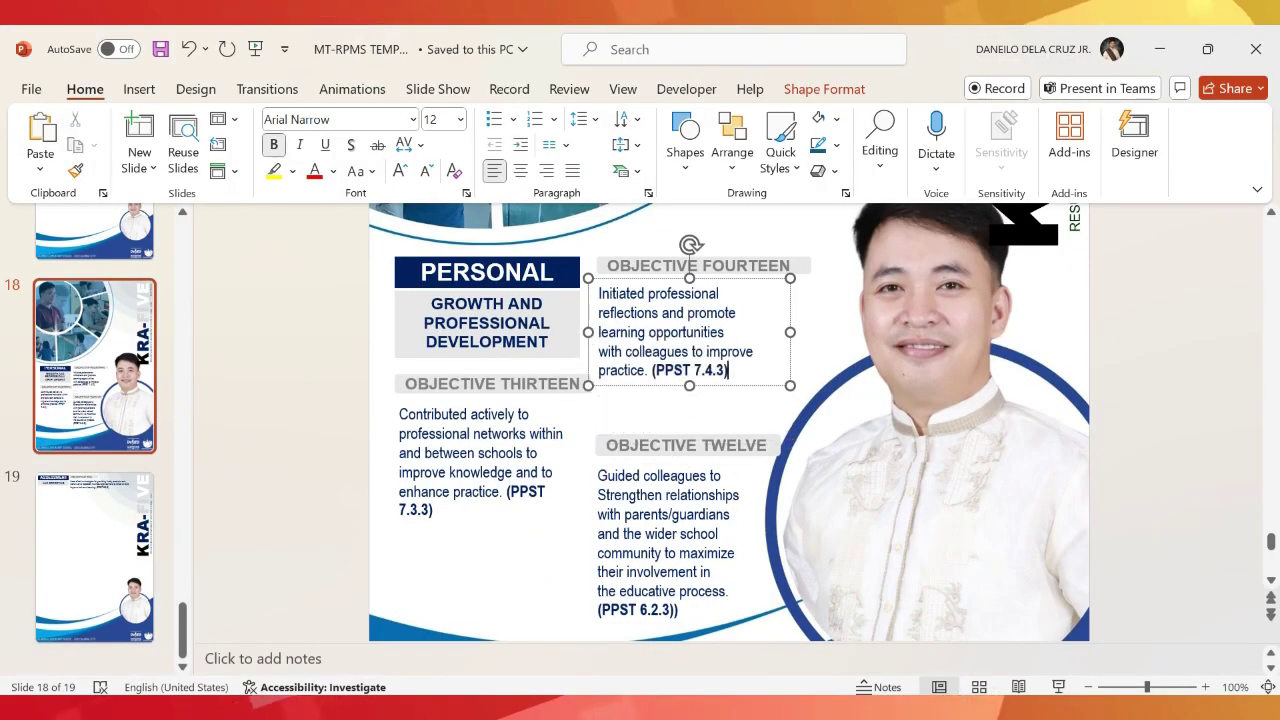
Change TWELVE to FIFTEEN and paste the 'Performed various related works' text.
double_click(738, 445)
type("FIFTEEN")
key("alt+Tab")
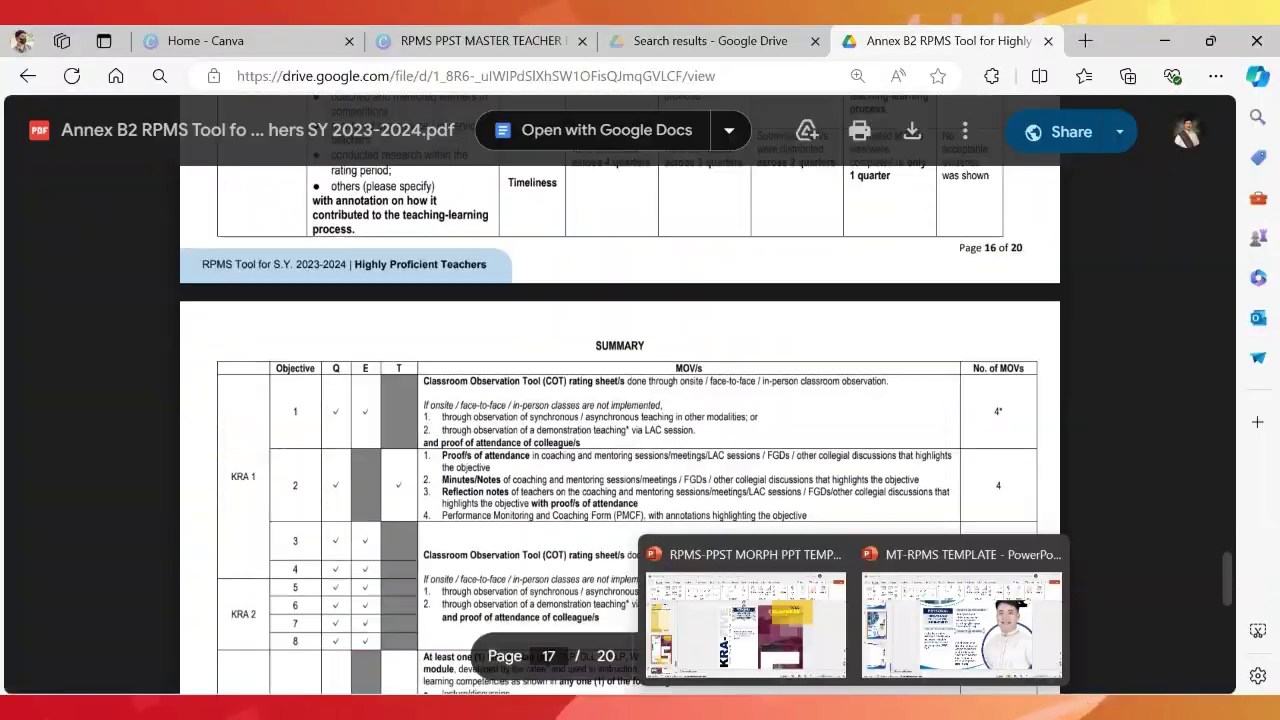
left_click(1018, 602)
key("ctrl+v")
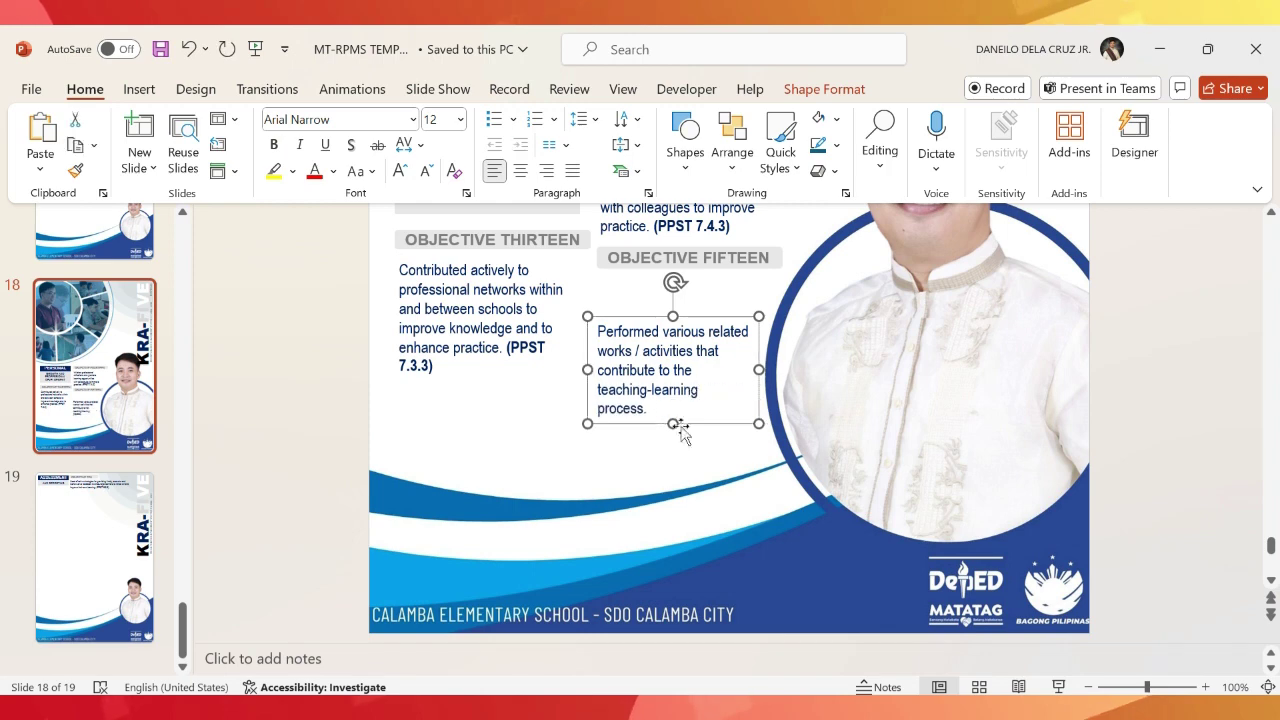
Dismiss the spelling suggestions for PLUS, then select all text boxes on slide 19.
scroll(721, 293, "up", 1)
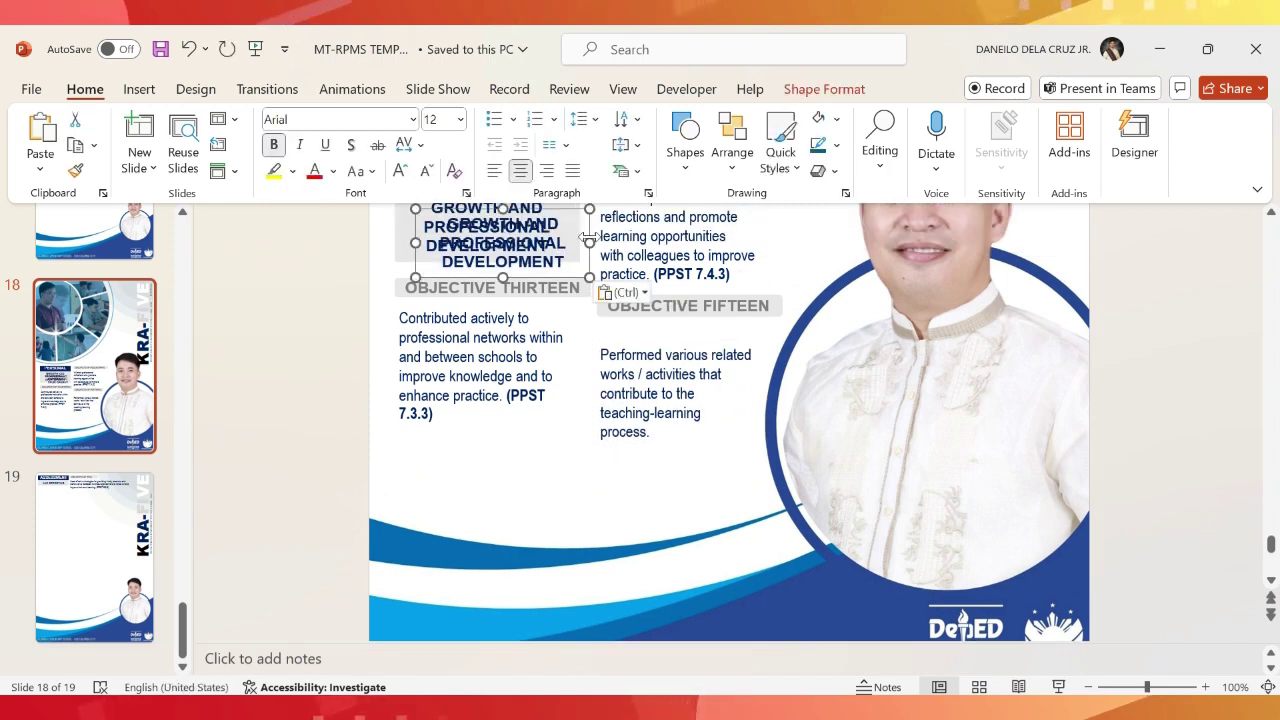
right_click(620, 330)
left_click(642, 330)
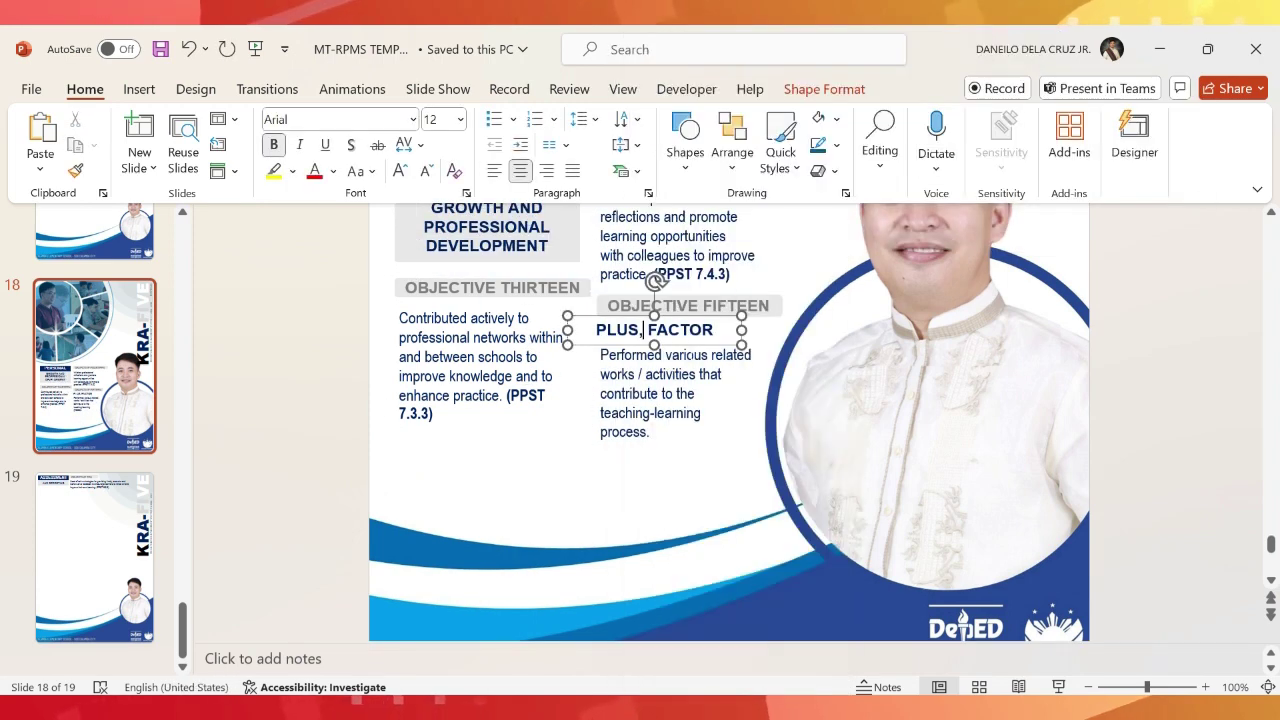
left_click(458, 544)
scroll(458, 544, "down", 6, "ctrl")
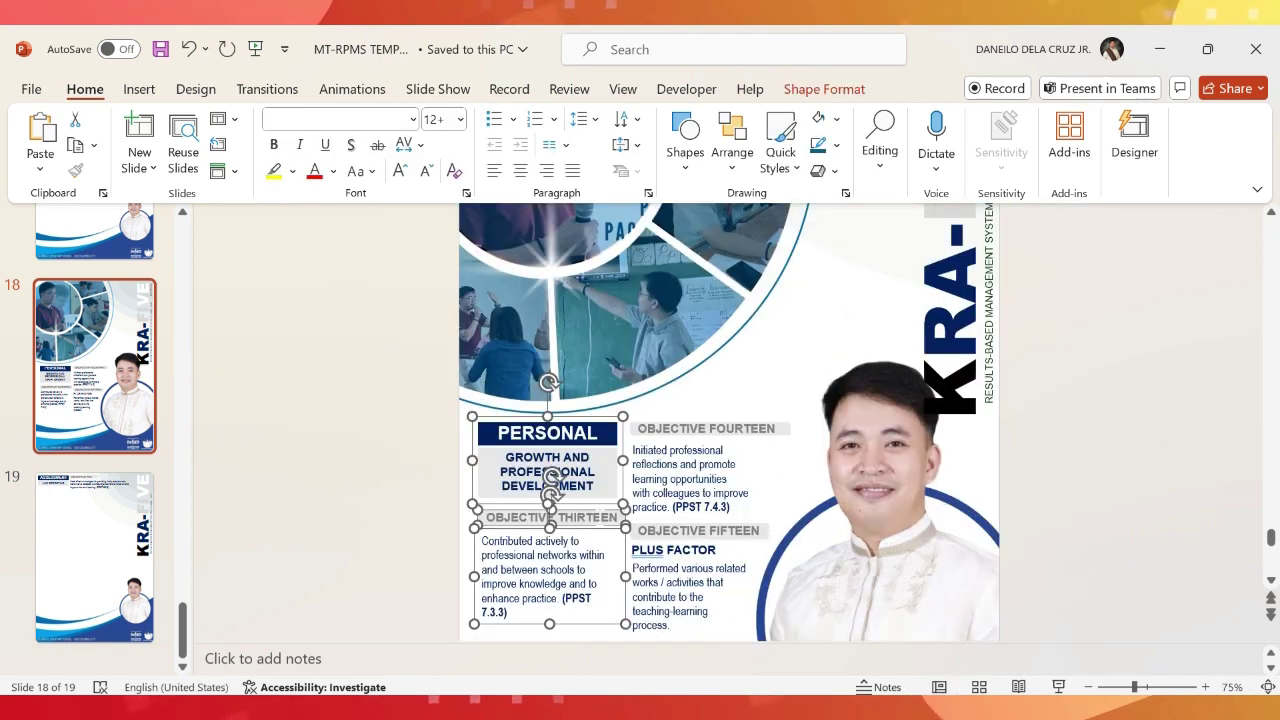
left_click(95, 557)
key("ctrl+a")
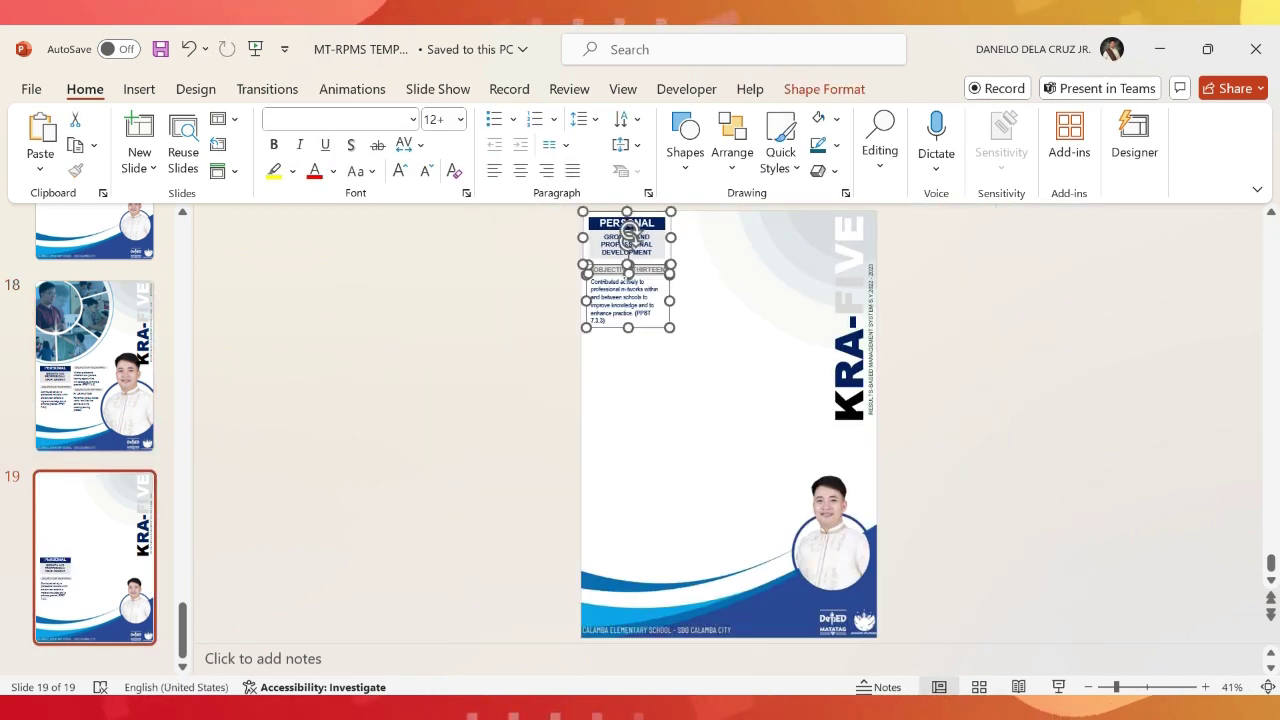
Widen the Objective Thirteen and Objective Fourteen body text boxes on slides 19 and 20.
scroll(628, 232, "up", 8, "ctrl")
left_click(731, 320)
left_click_drag(780, 397, 925, 398)
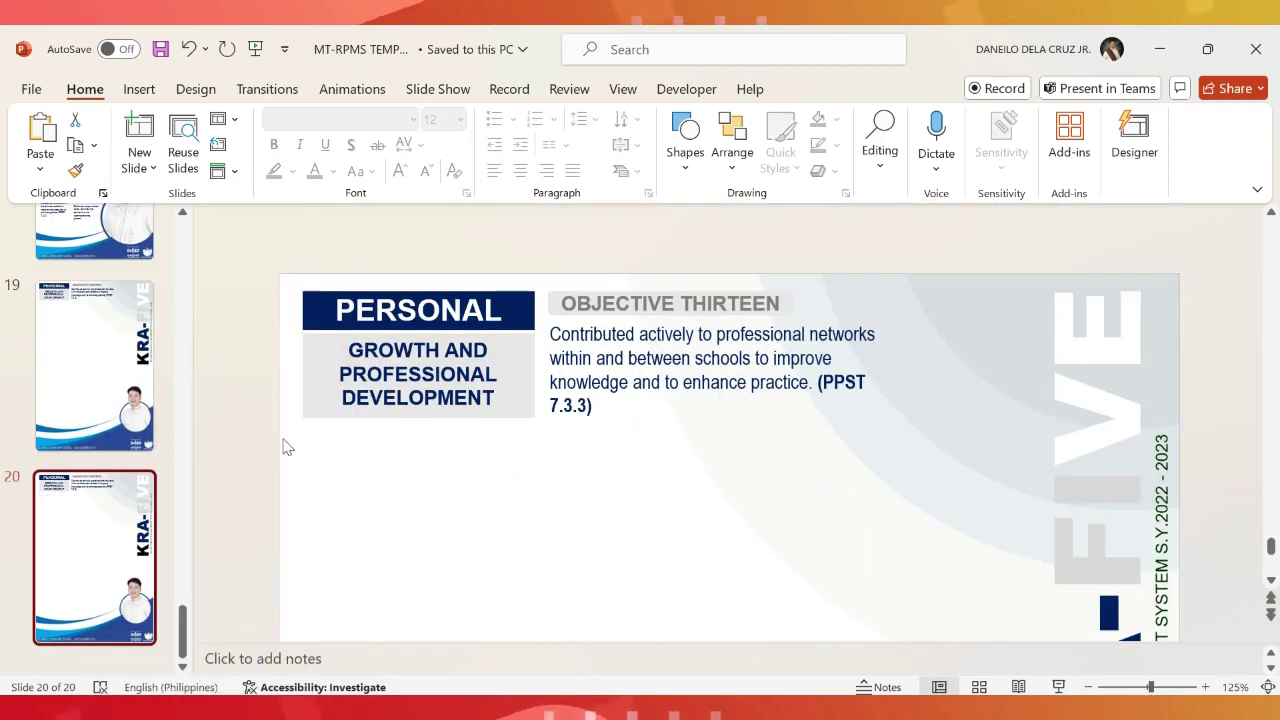
scroll(698, 306, "down", 5)
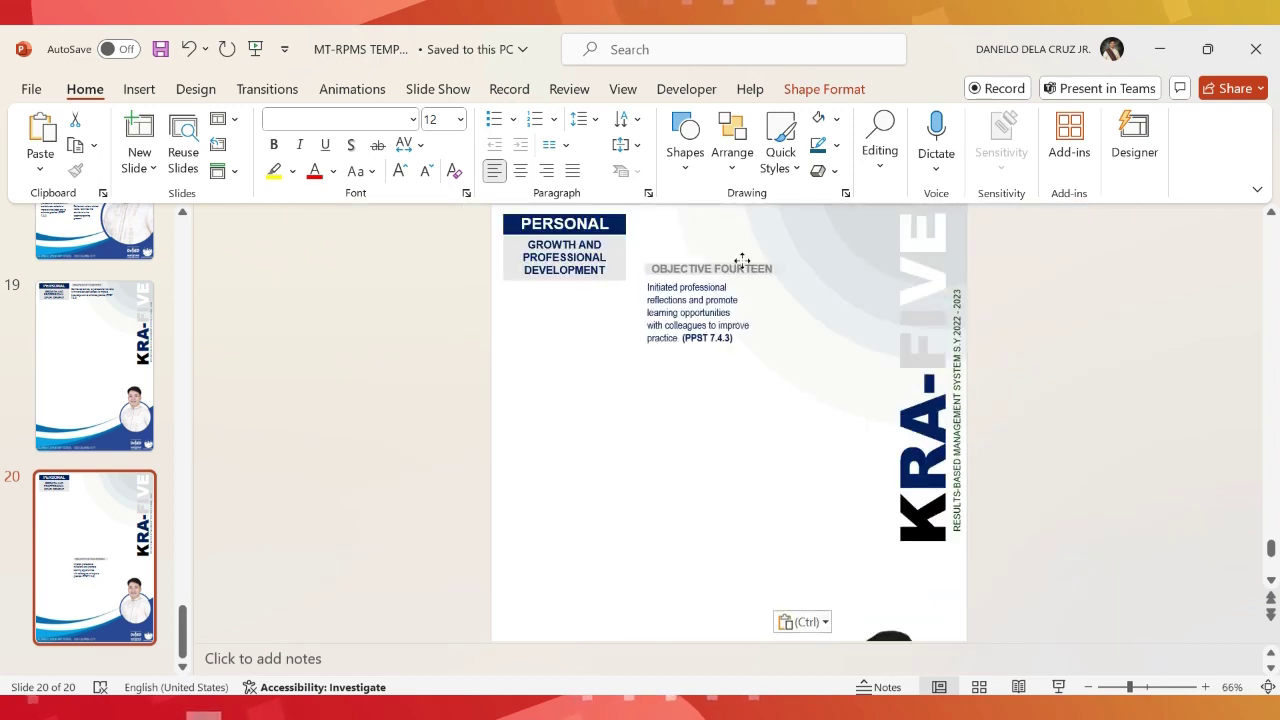
scroll(737, 257, "up", 8)
left_click_drag(829, 423, 983, 400)
left_click(672, 318)
Duplicate slide 20 as slide 21 and paste the Objective Fifteen Plus Factor group.
left_click(17, 586)
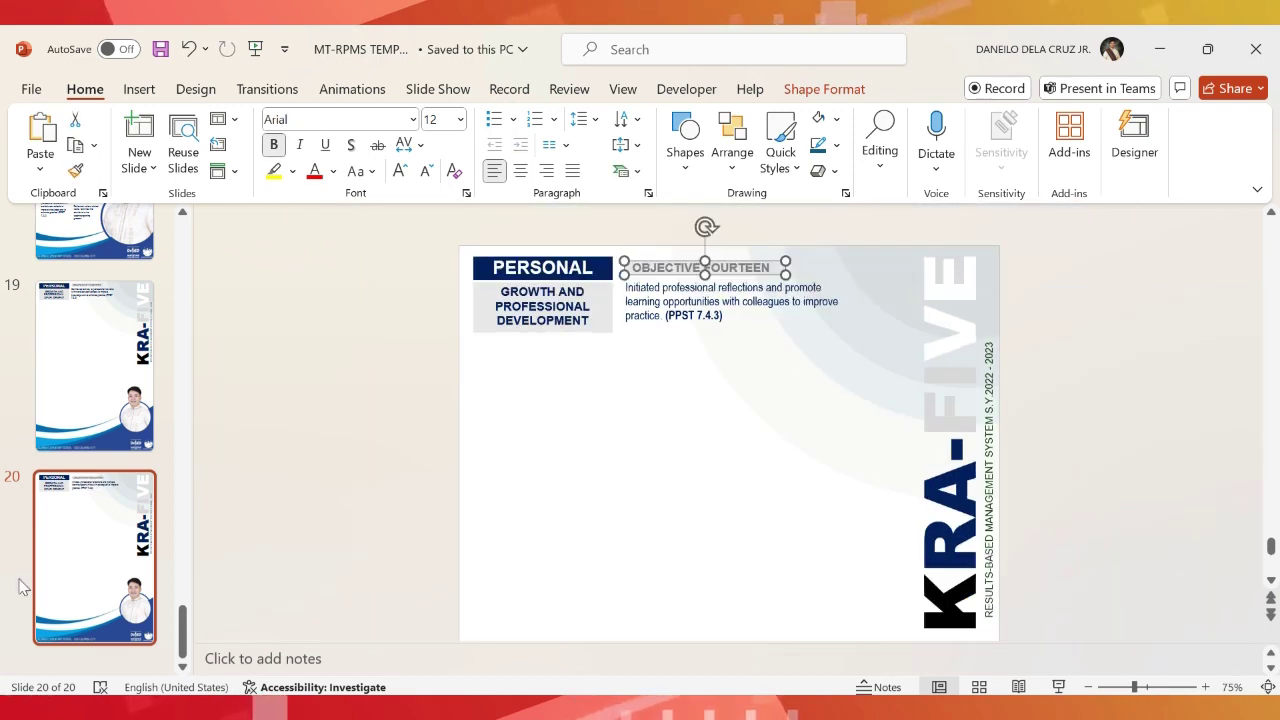
key("ctrl+d")
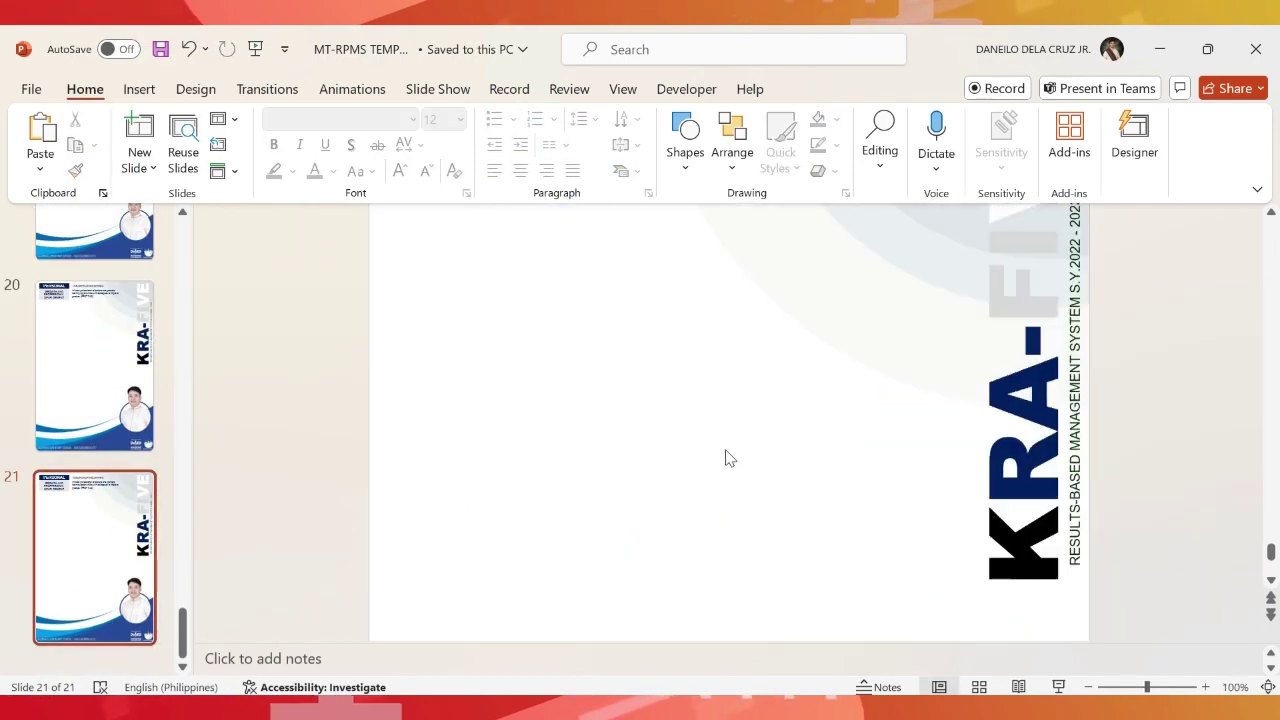
key("ctrl+v")
scroll(730, 455, "up", 2)
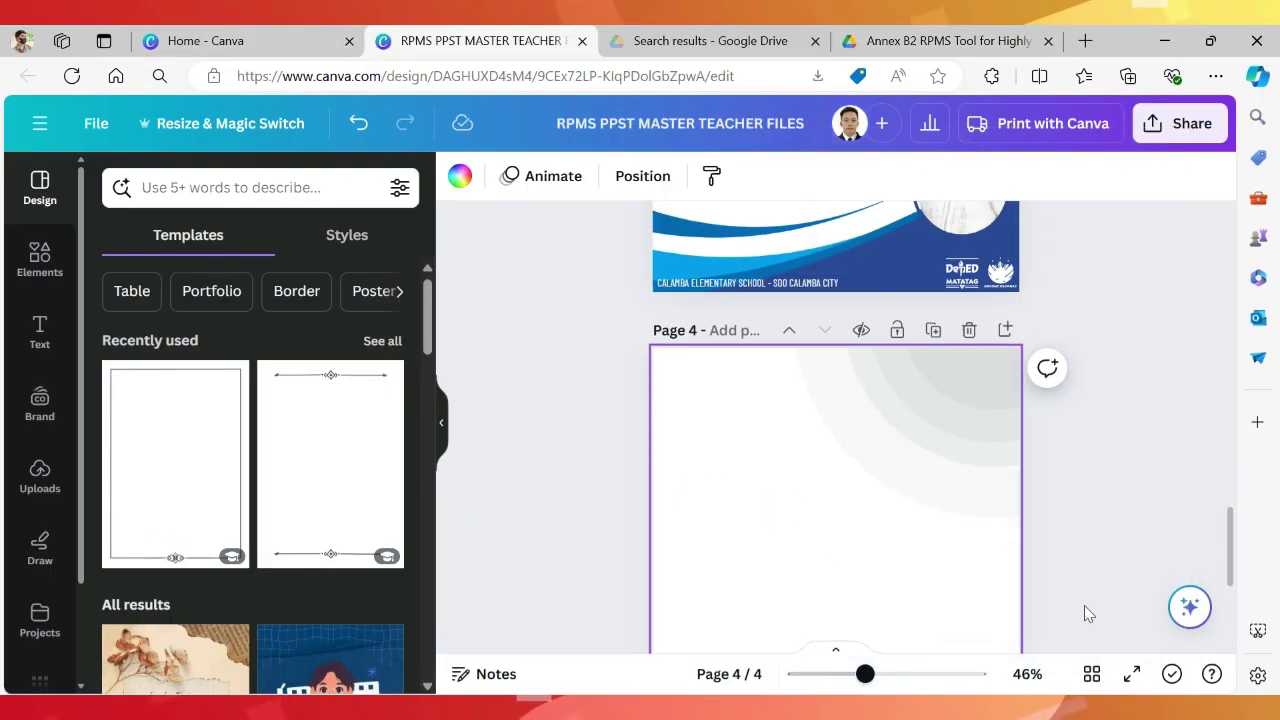
Add a fourth Canva page with the curved background and select the footer's DepEd MATATAG logo.
left_click(998, 305)
left_click(858, 254)
left_click(1128, 400)
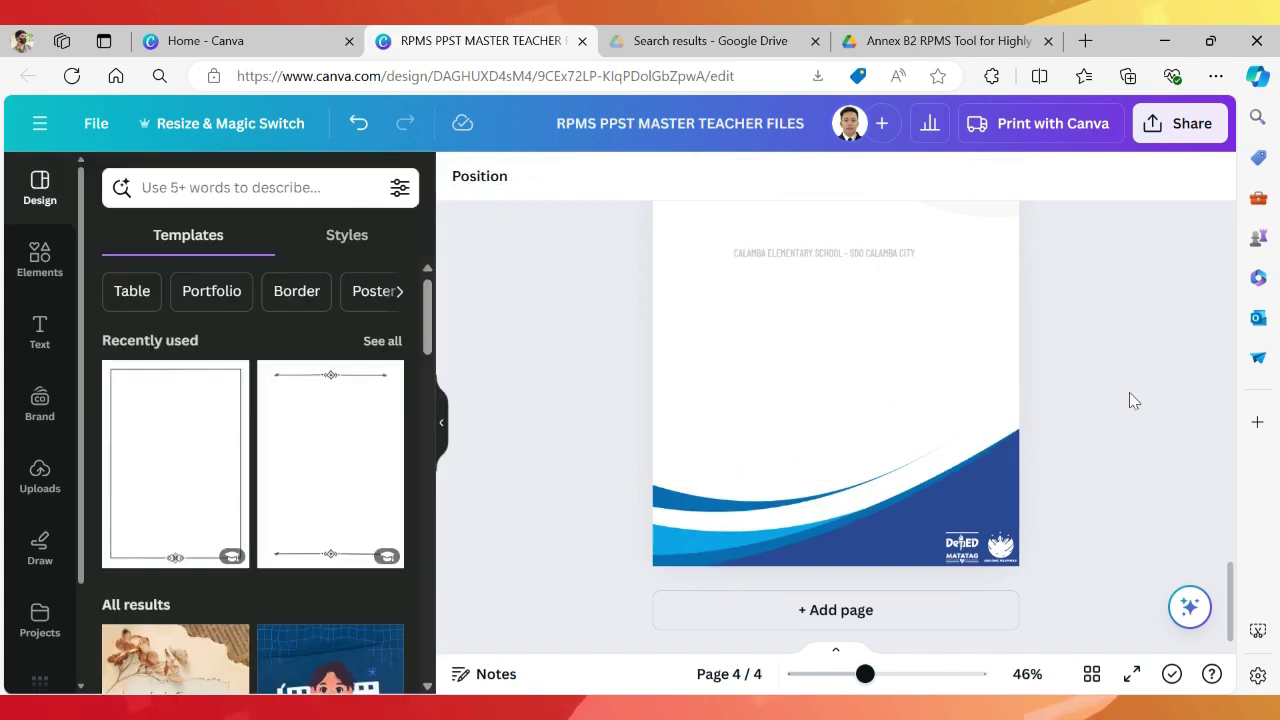
left_click(1000, 545)
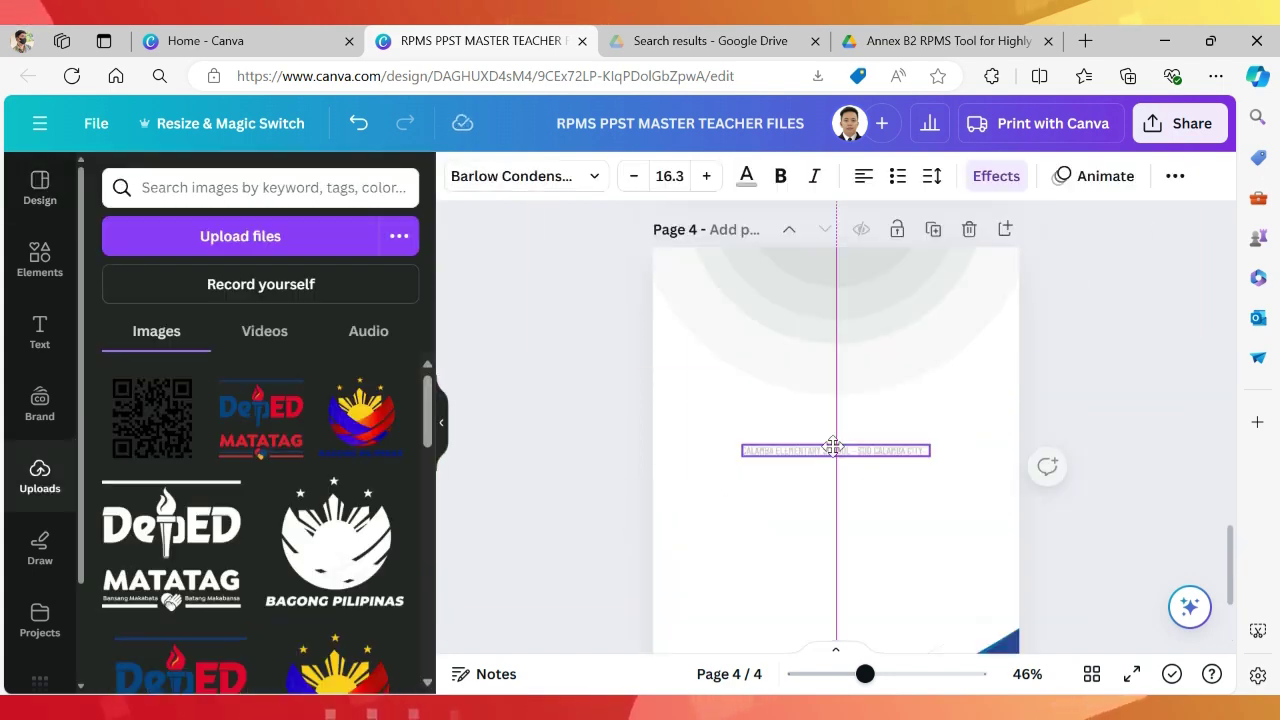